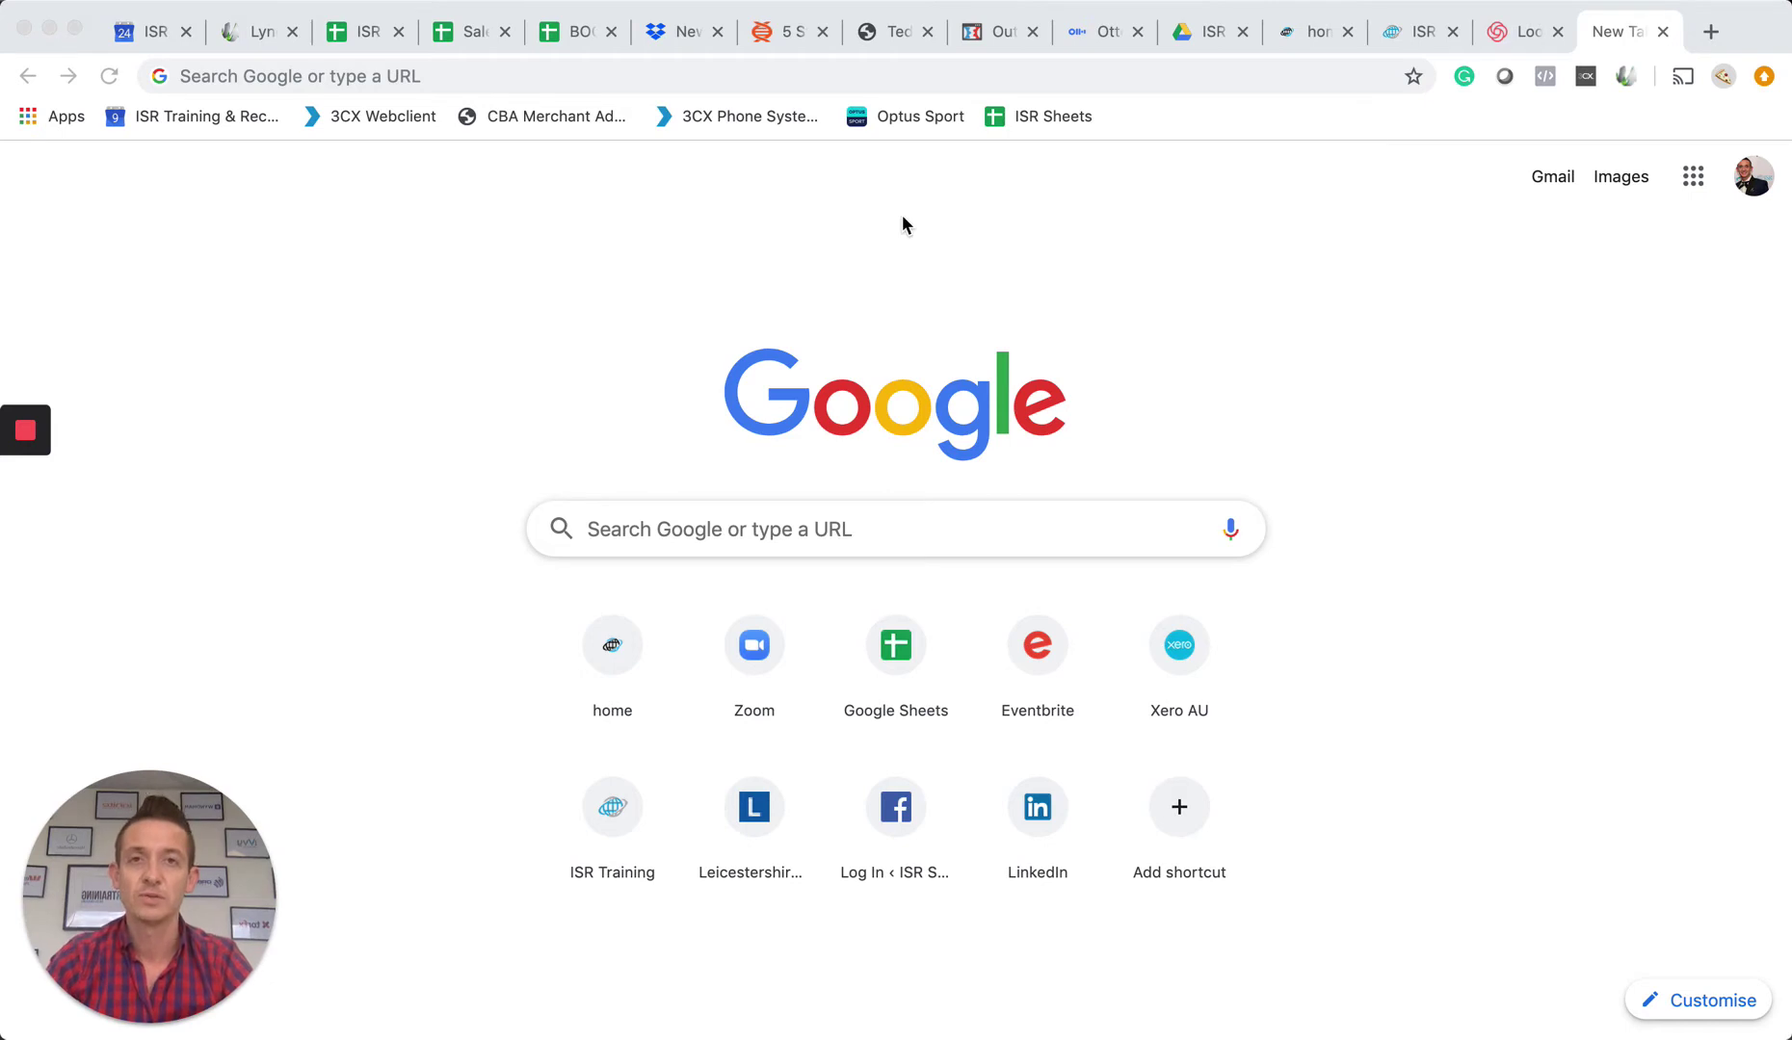
# - Load isronlinetraining.com.au in Chrome by accepting the address bar's autocomplete
pyautogui.click(462, 79)
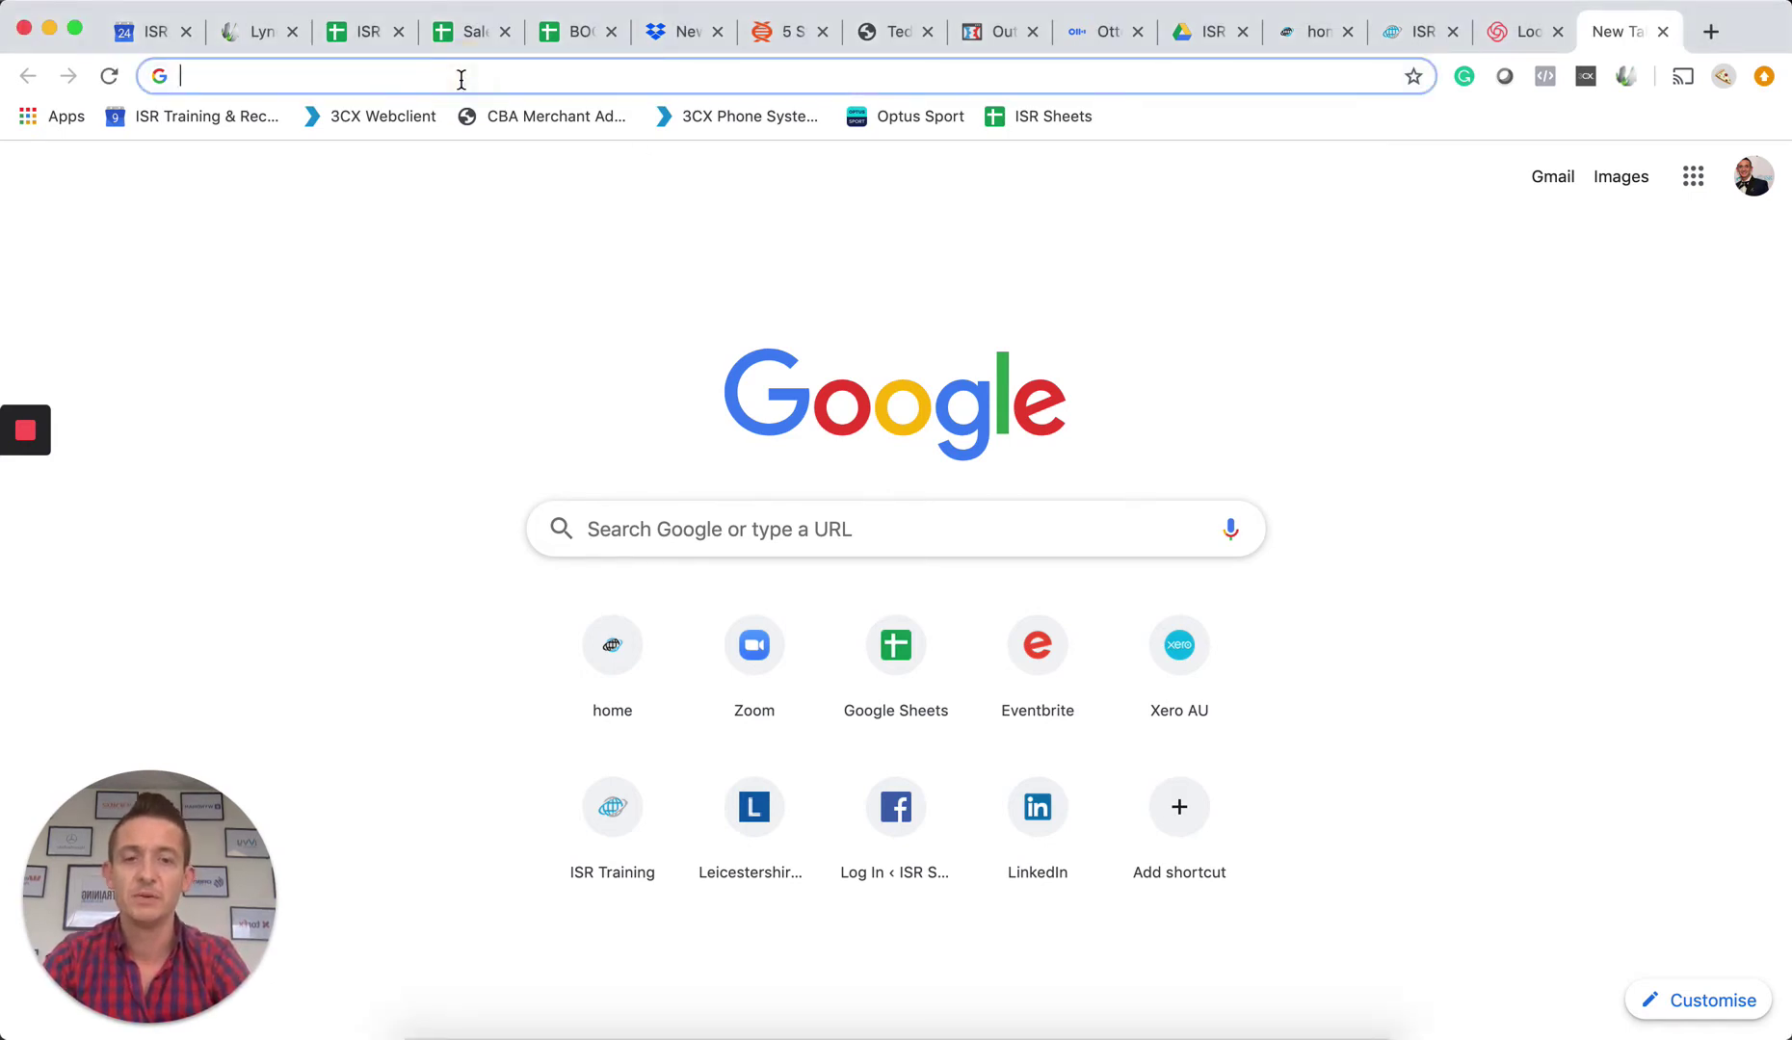
pyautogui.write('www.is')
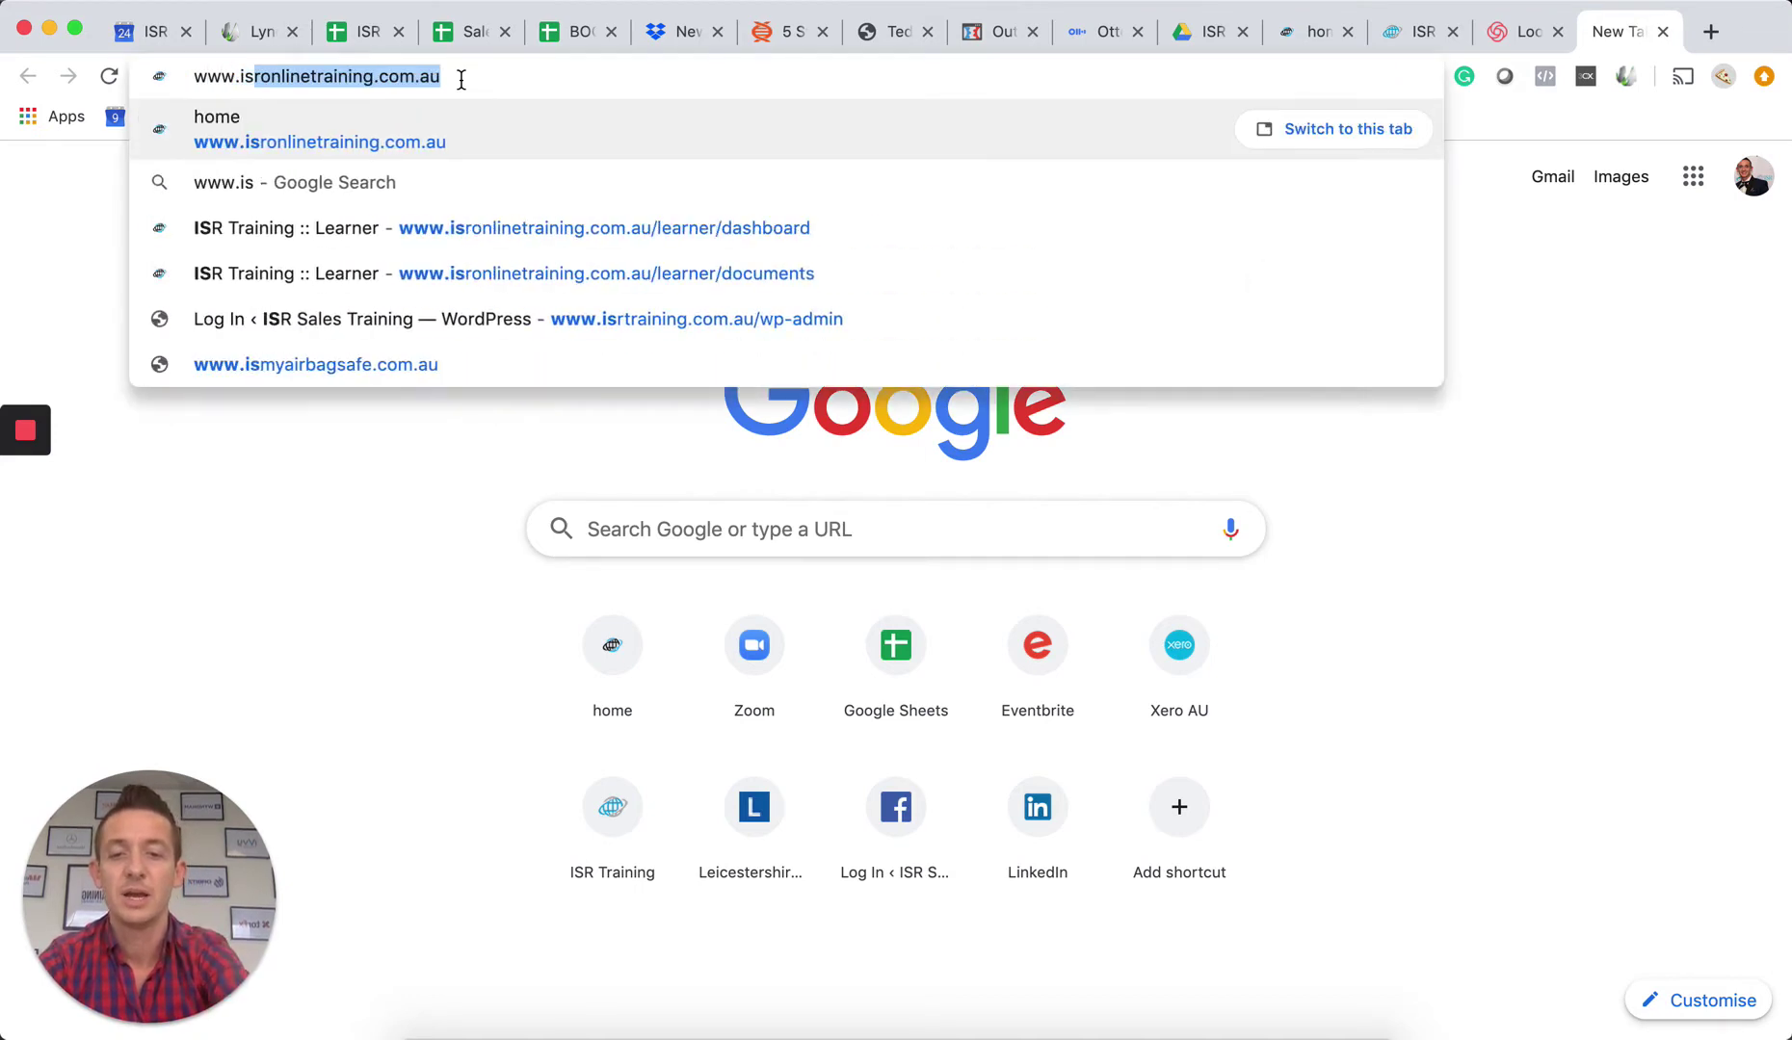
pyautogui.write('r')
pyautogui.press('Right')
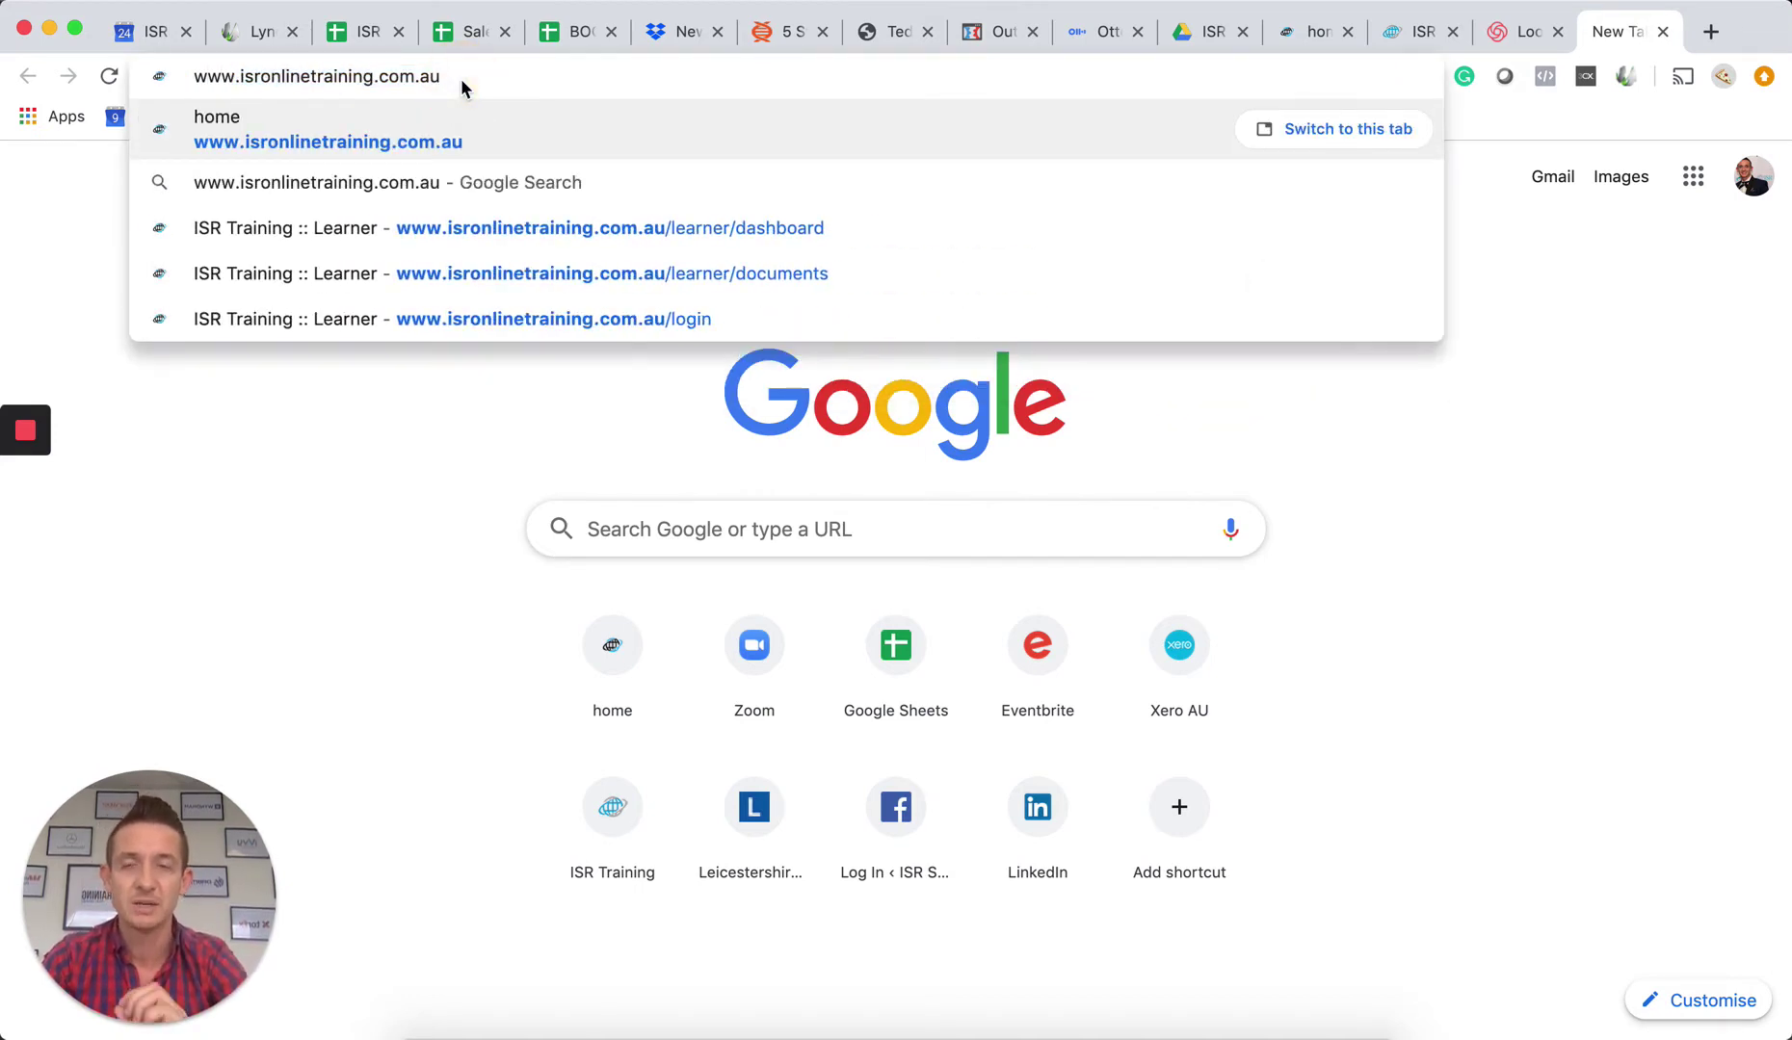
pyautogui.press('Return')
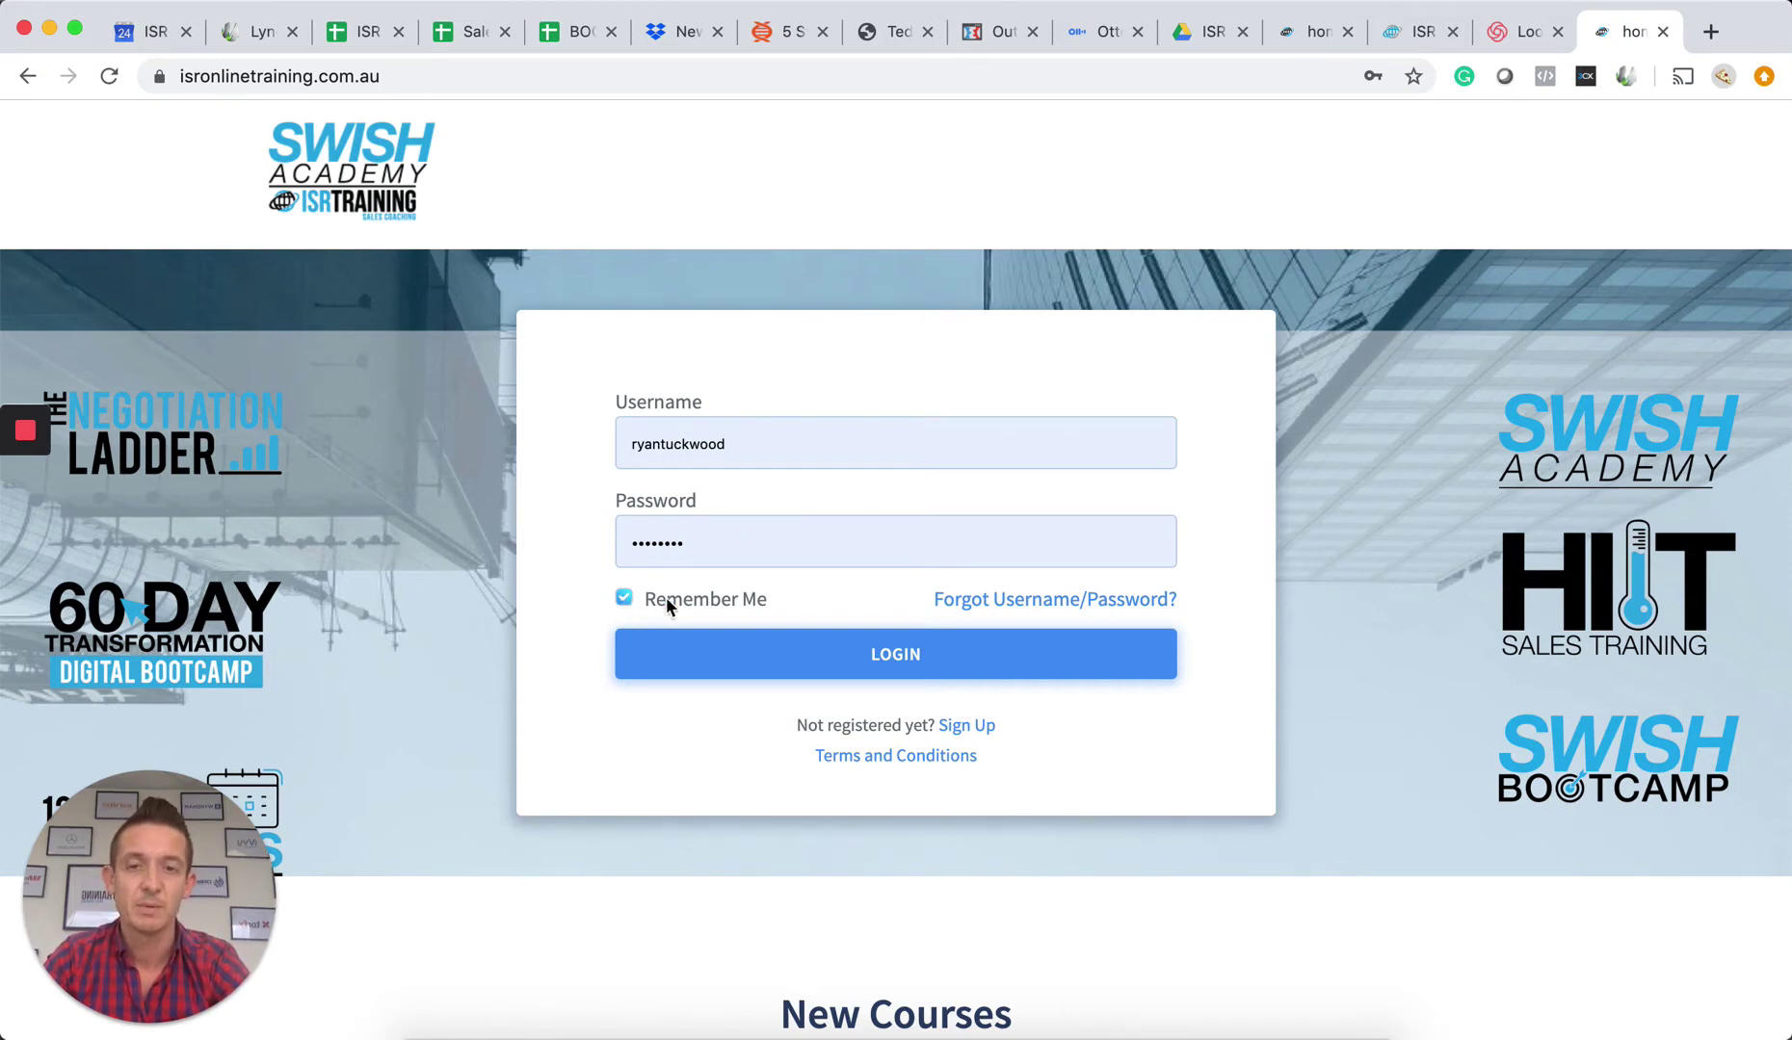
# - Log in to SWISH Academy with the saved credentials to reach the learner dashboard
pyautogui.click(885, 654)
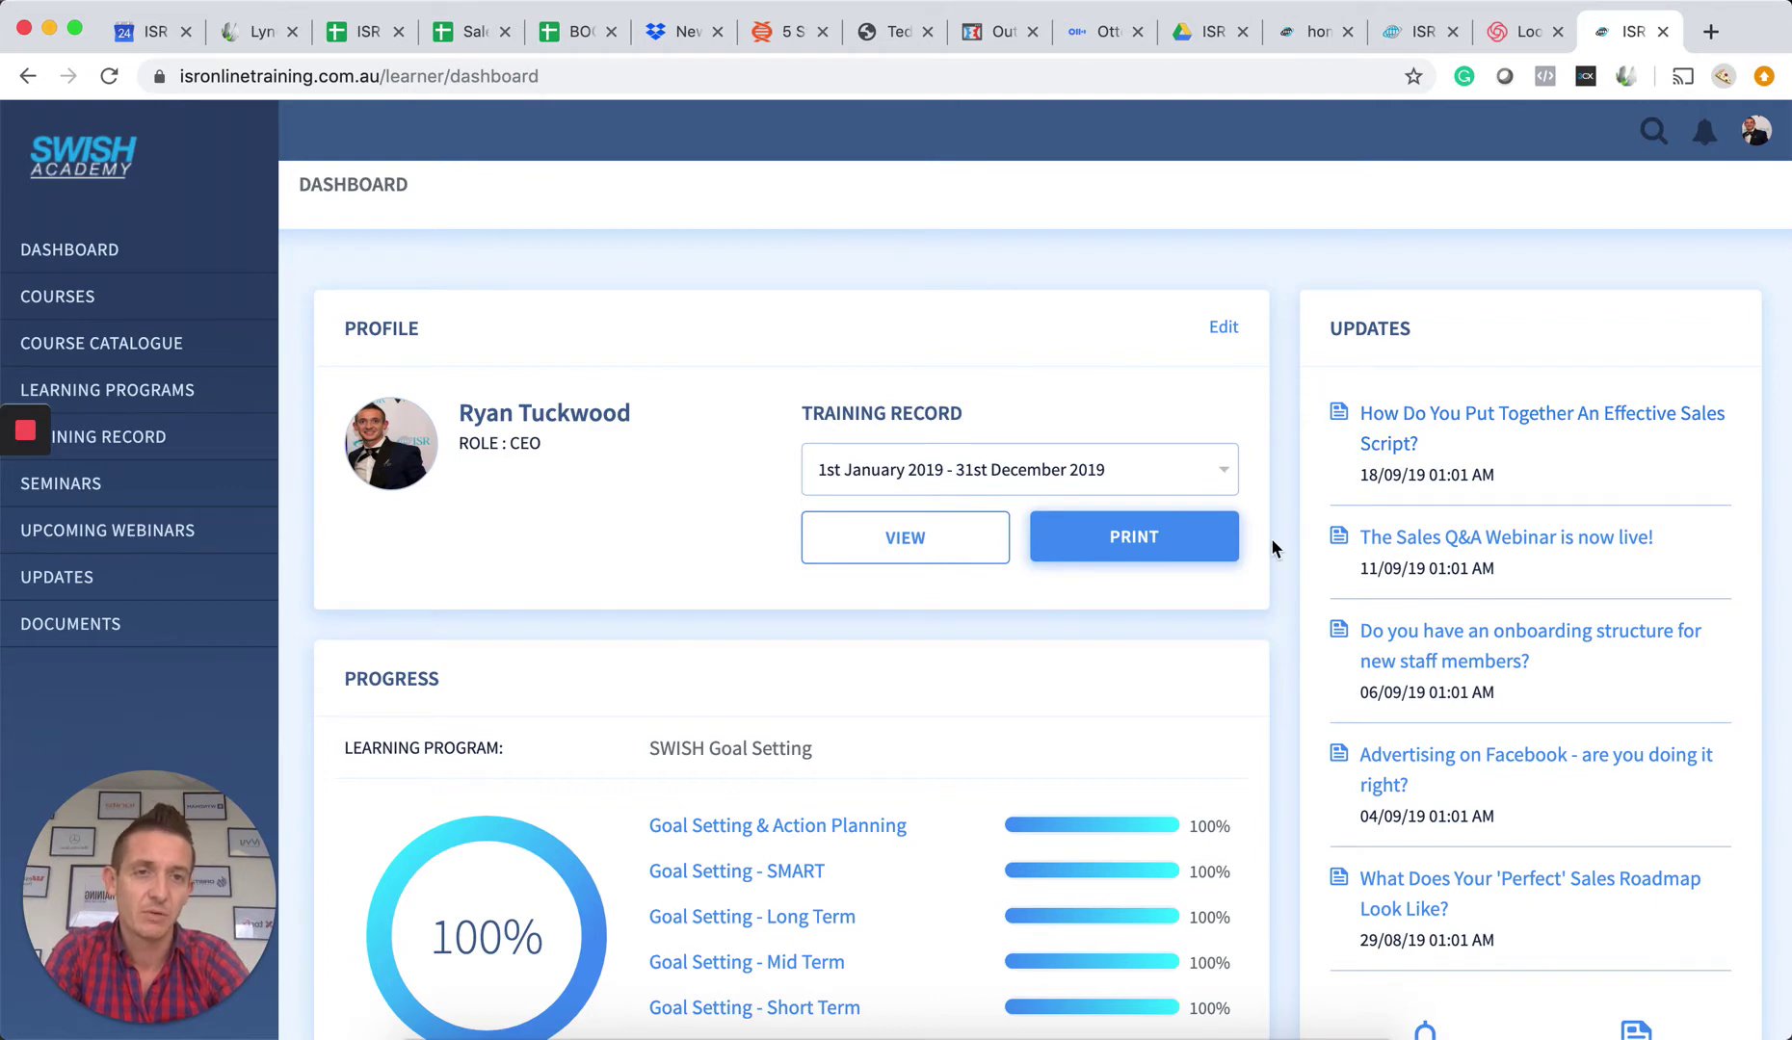
pyautogui.scroll(-3, 1271, 537)
pyautogui.scroll(-3, 1270, 537)
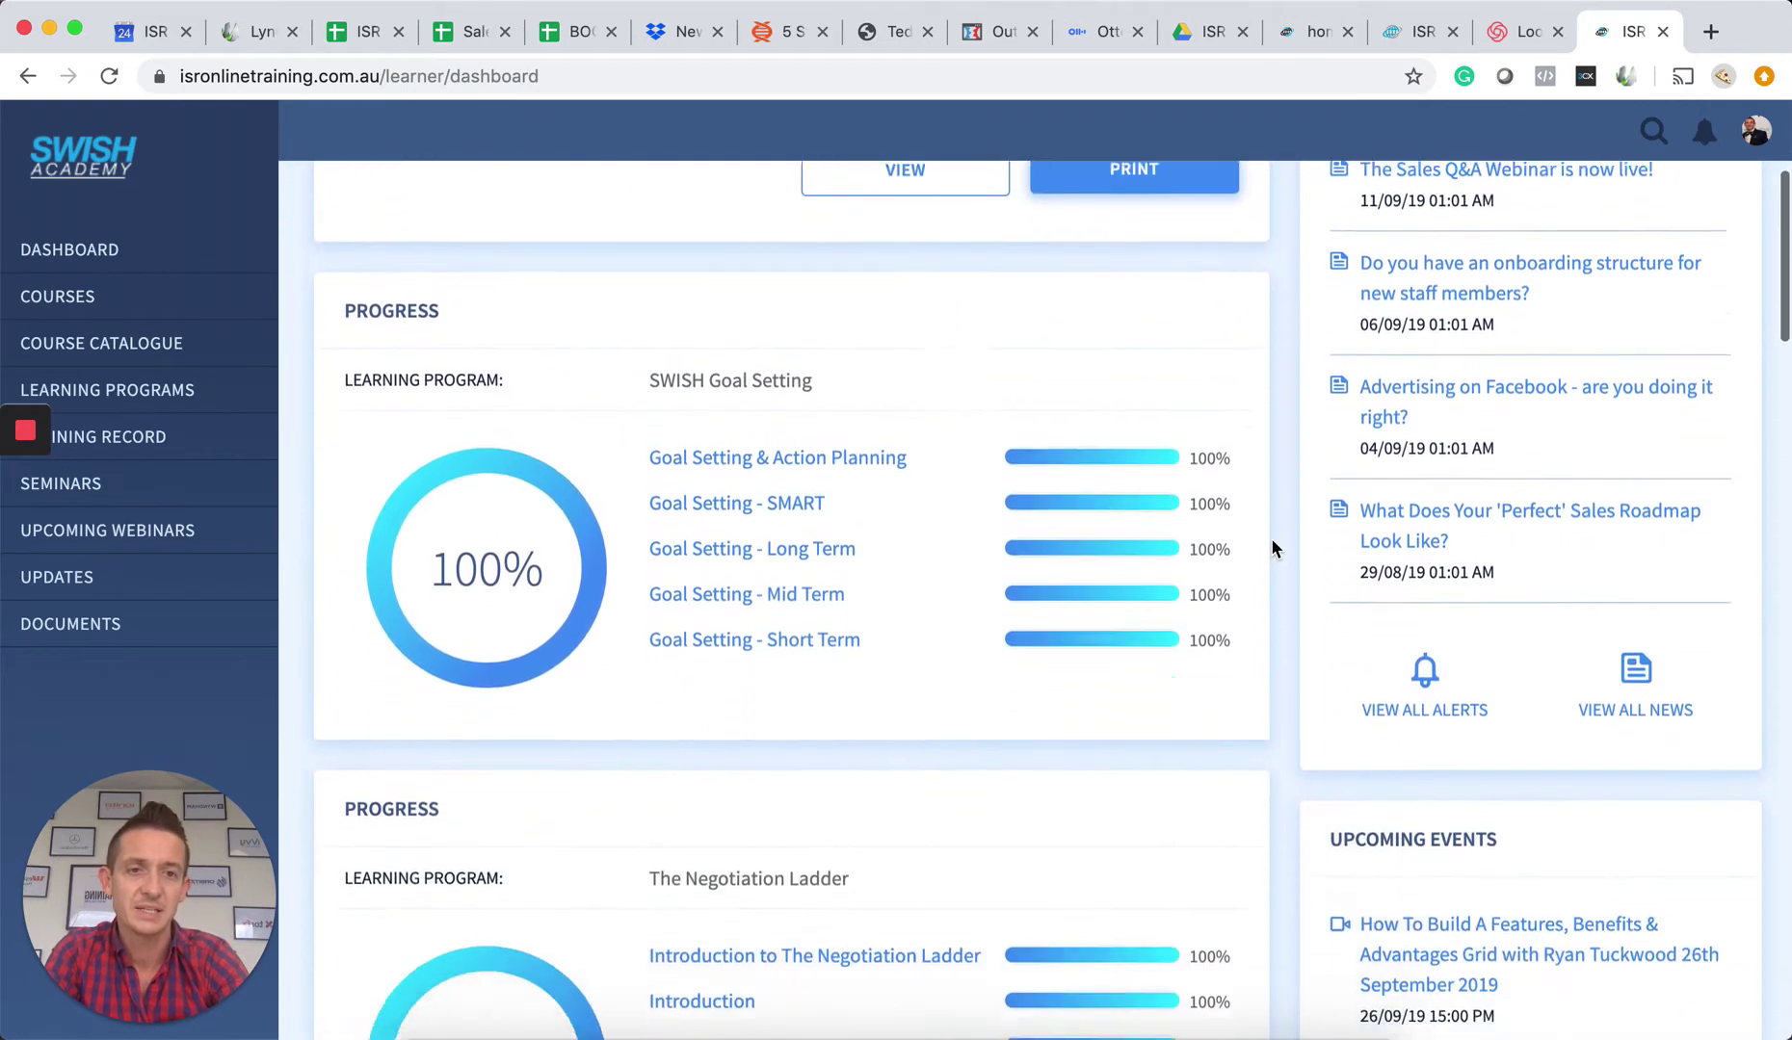
pyautogui.scroll(-2, 1271, 537)
pyautogui.scroll(-2, 1271, 537)
pyautogui.scroll(-2, 1270, 536)
pyautogui.scroll(-2, 1271, 537)
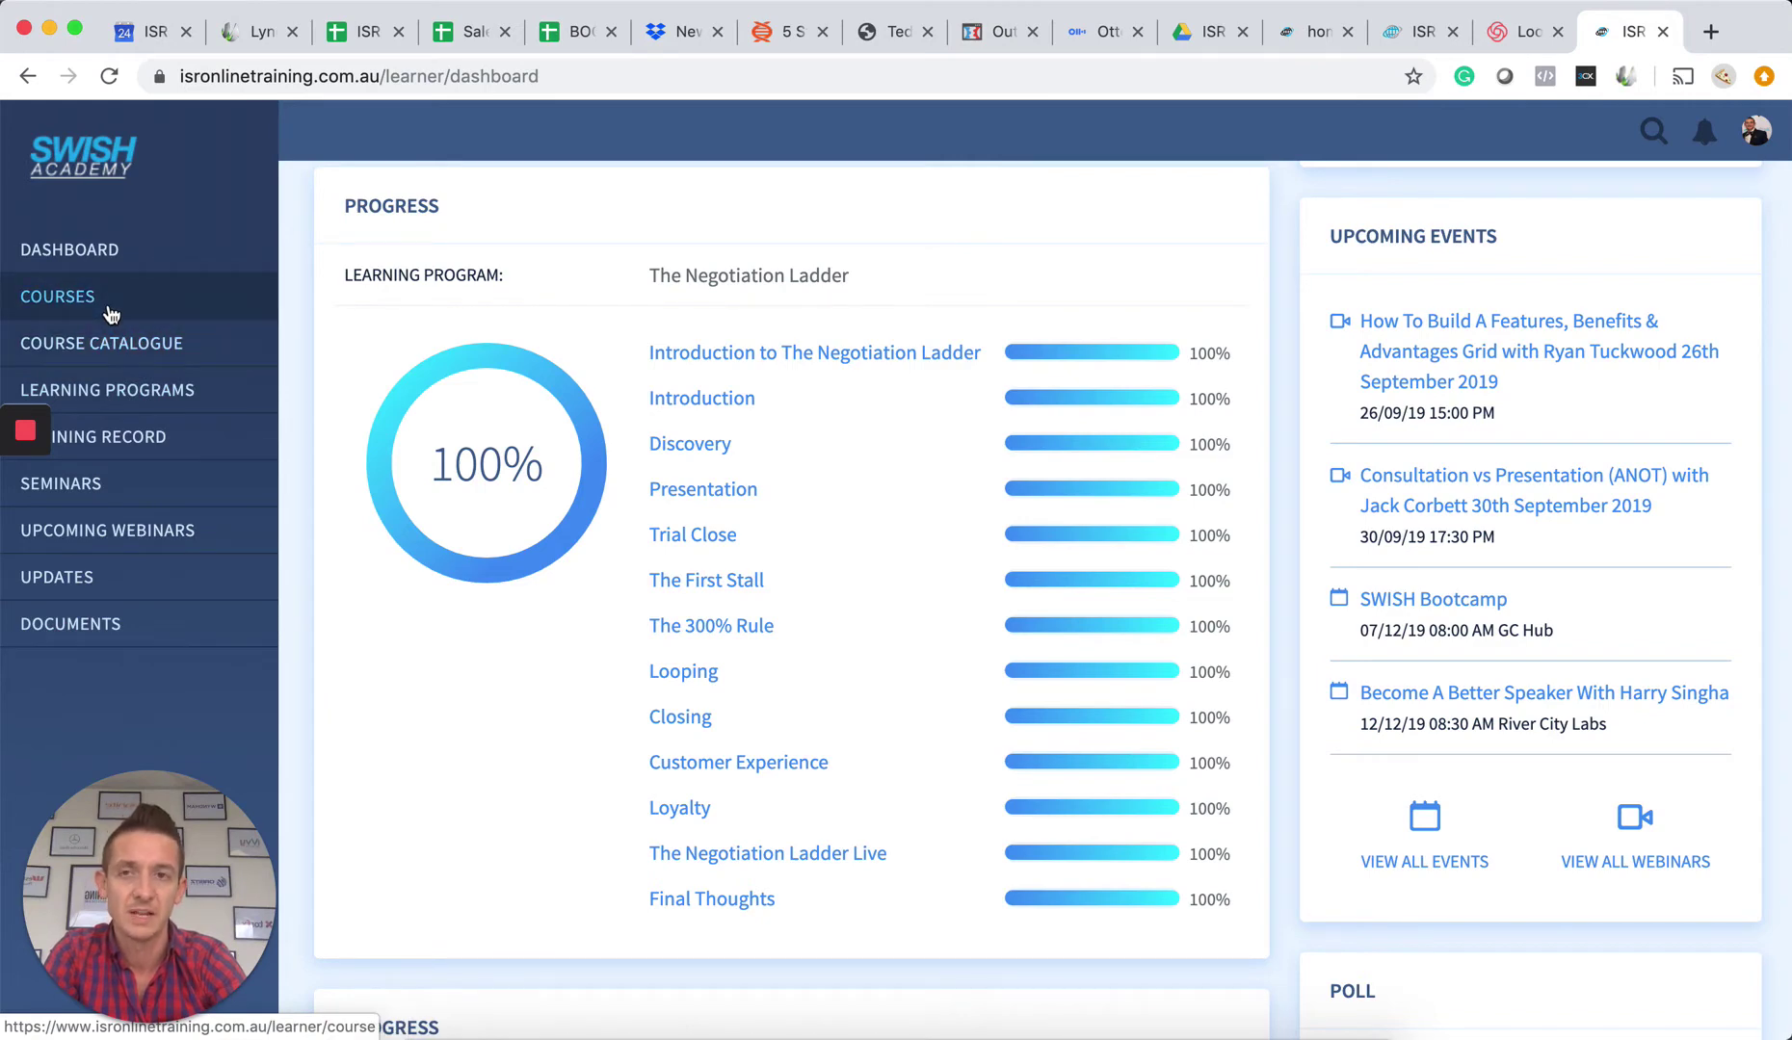
pyautogui.scroll(5, 1275, 309)
pyautogui.scroll(5, 1276, 309)
pyautogui.scroll(3, 1275, 309)
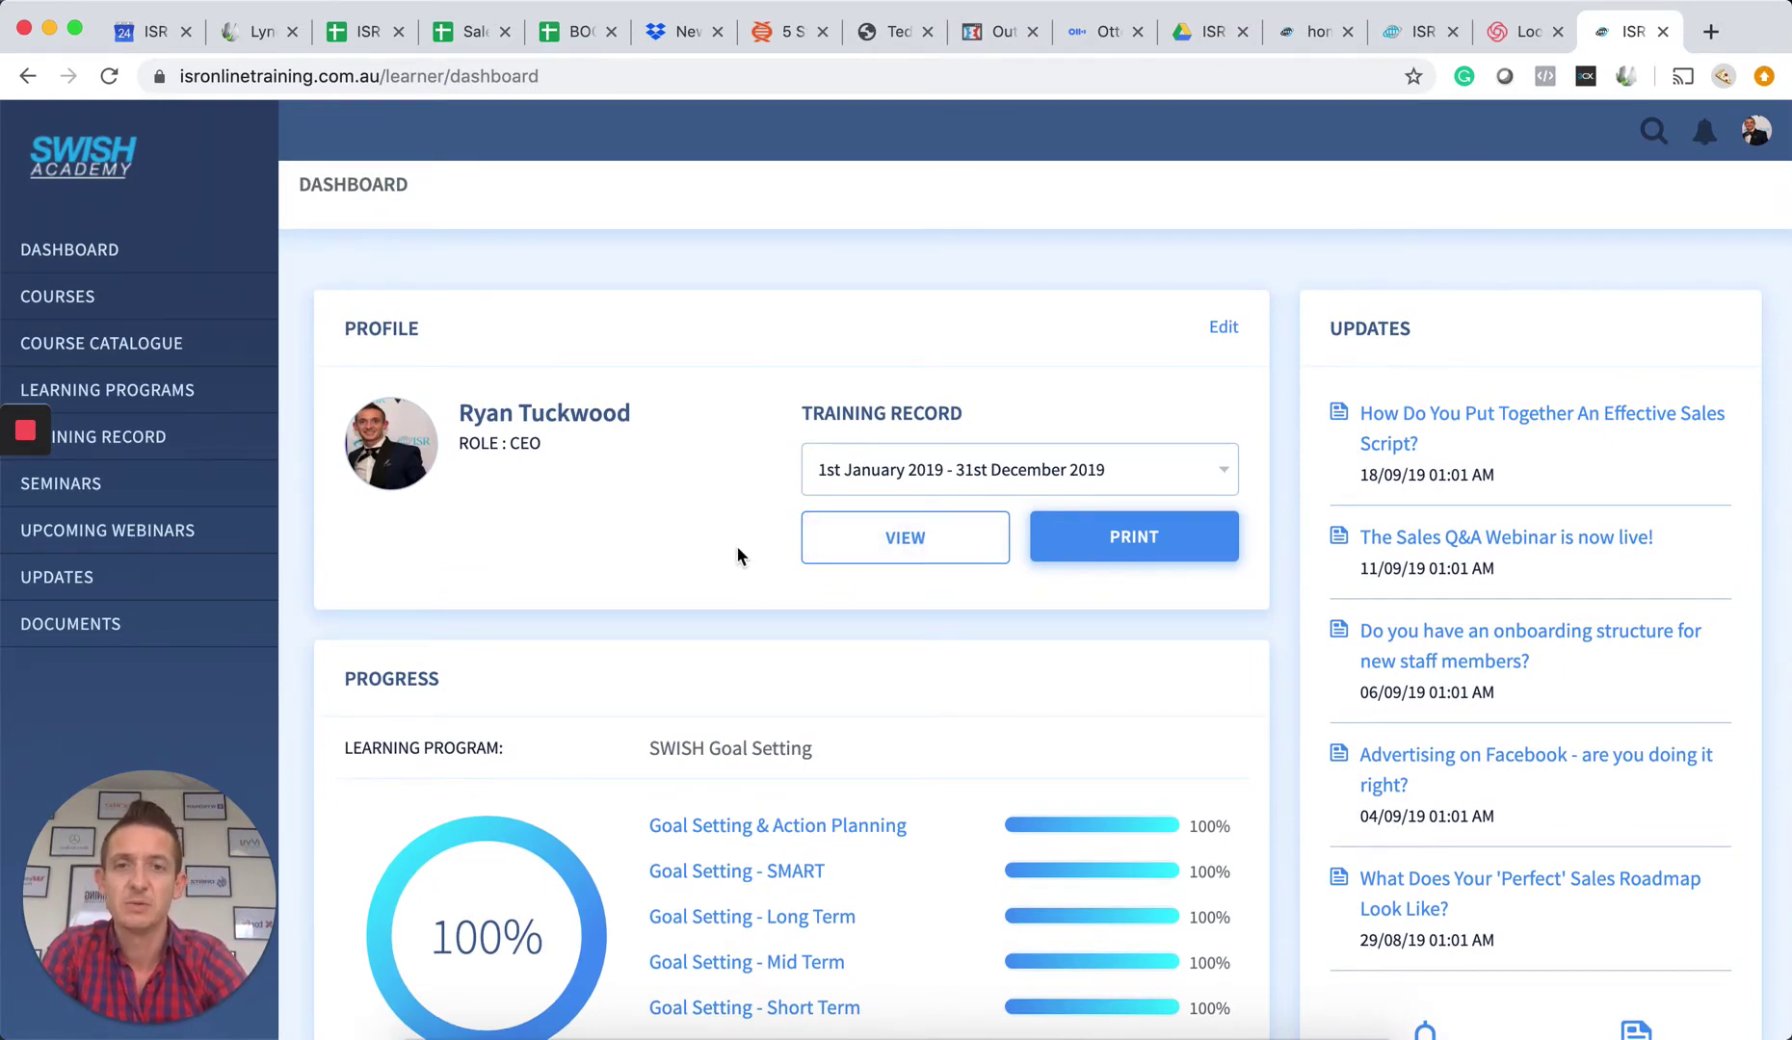
pyautogui.click(905, 537)
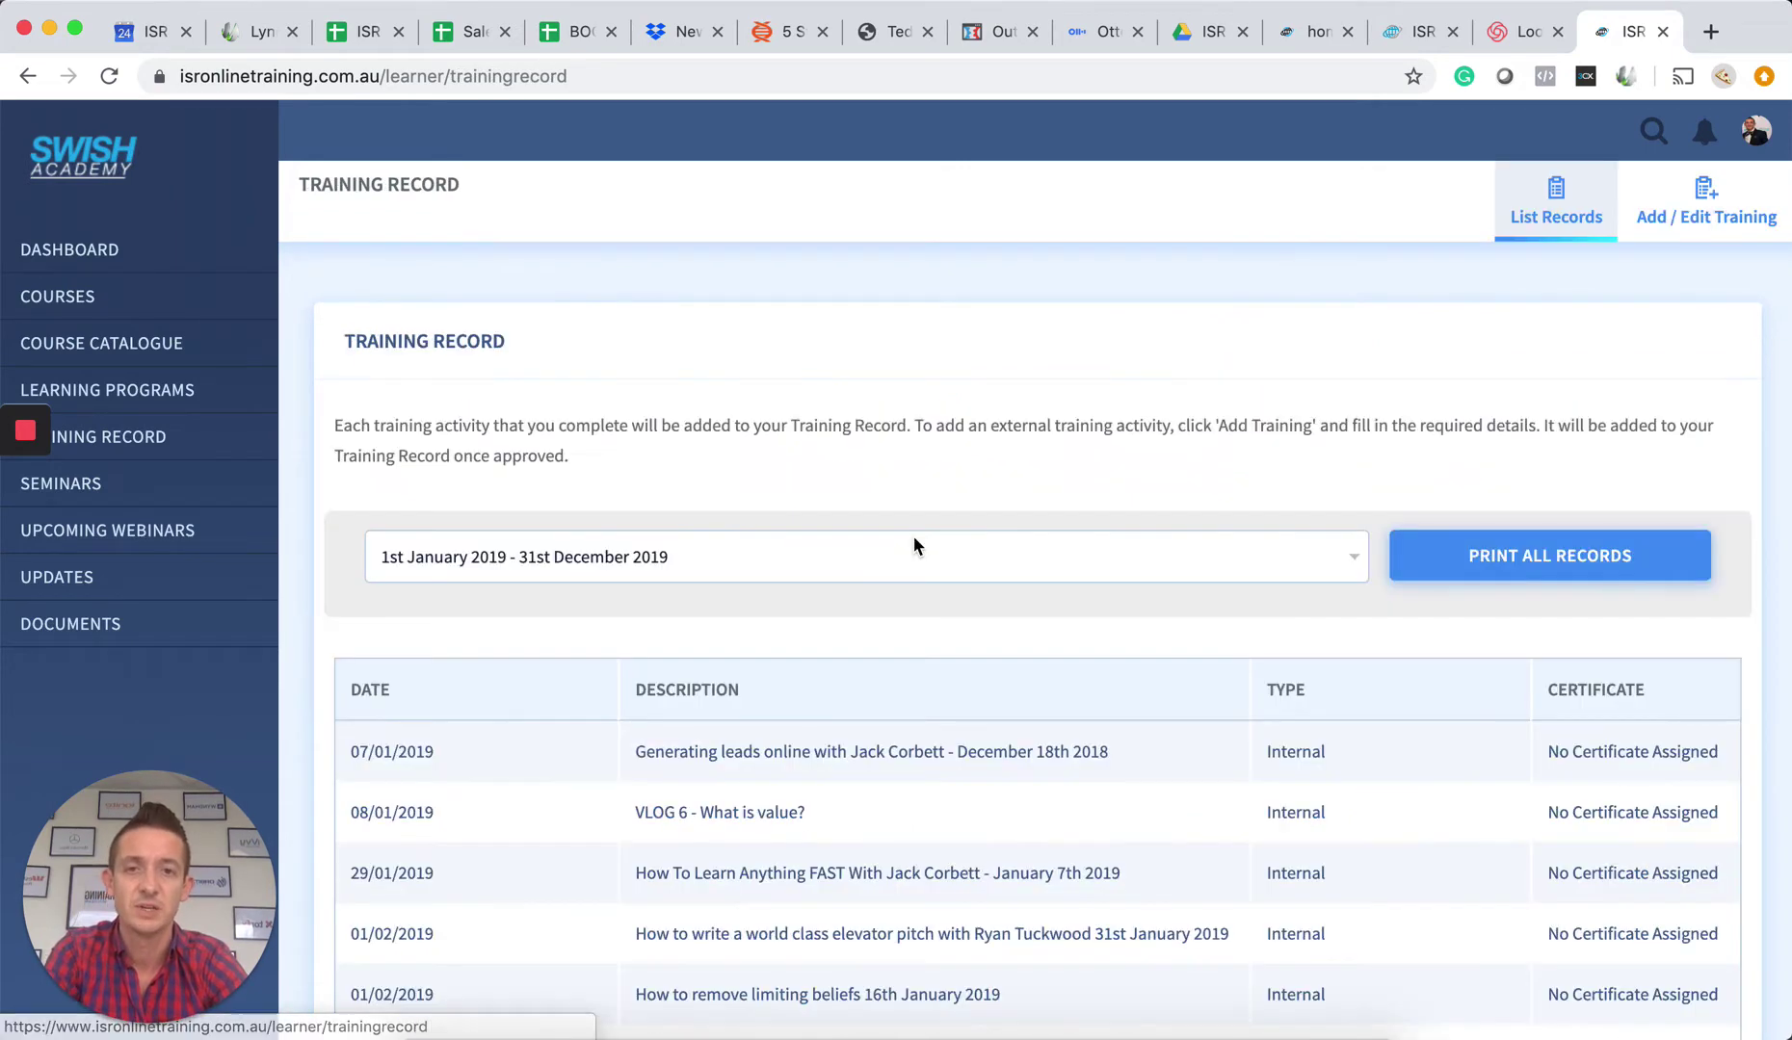
pyautogui.scroll(-3, 1217, 471)
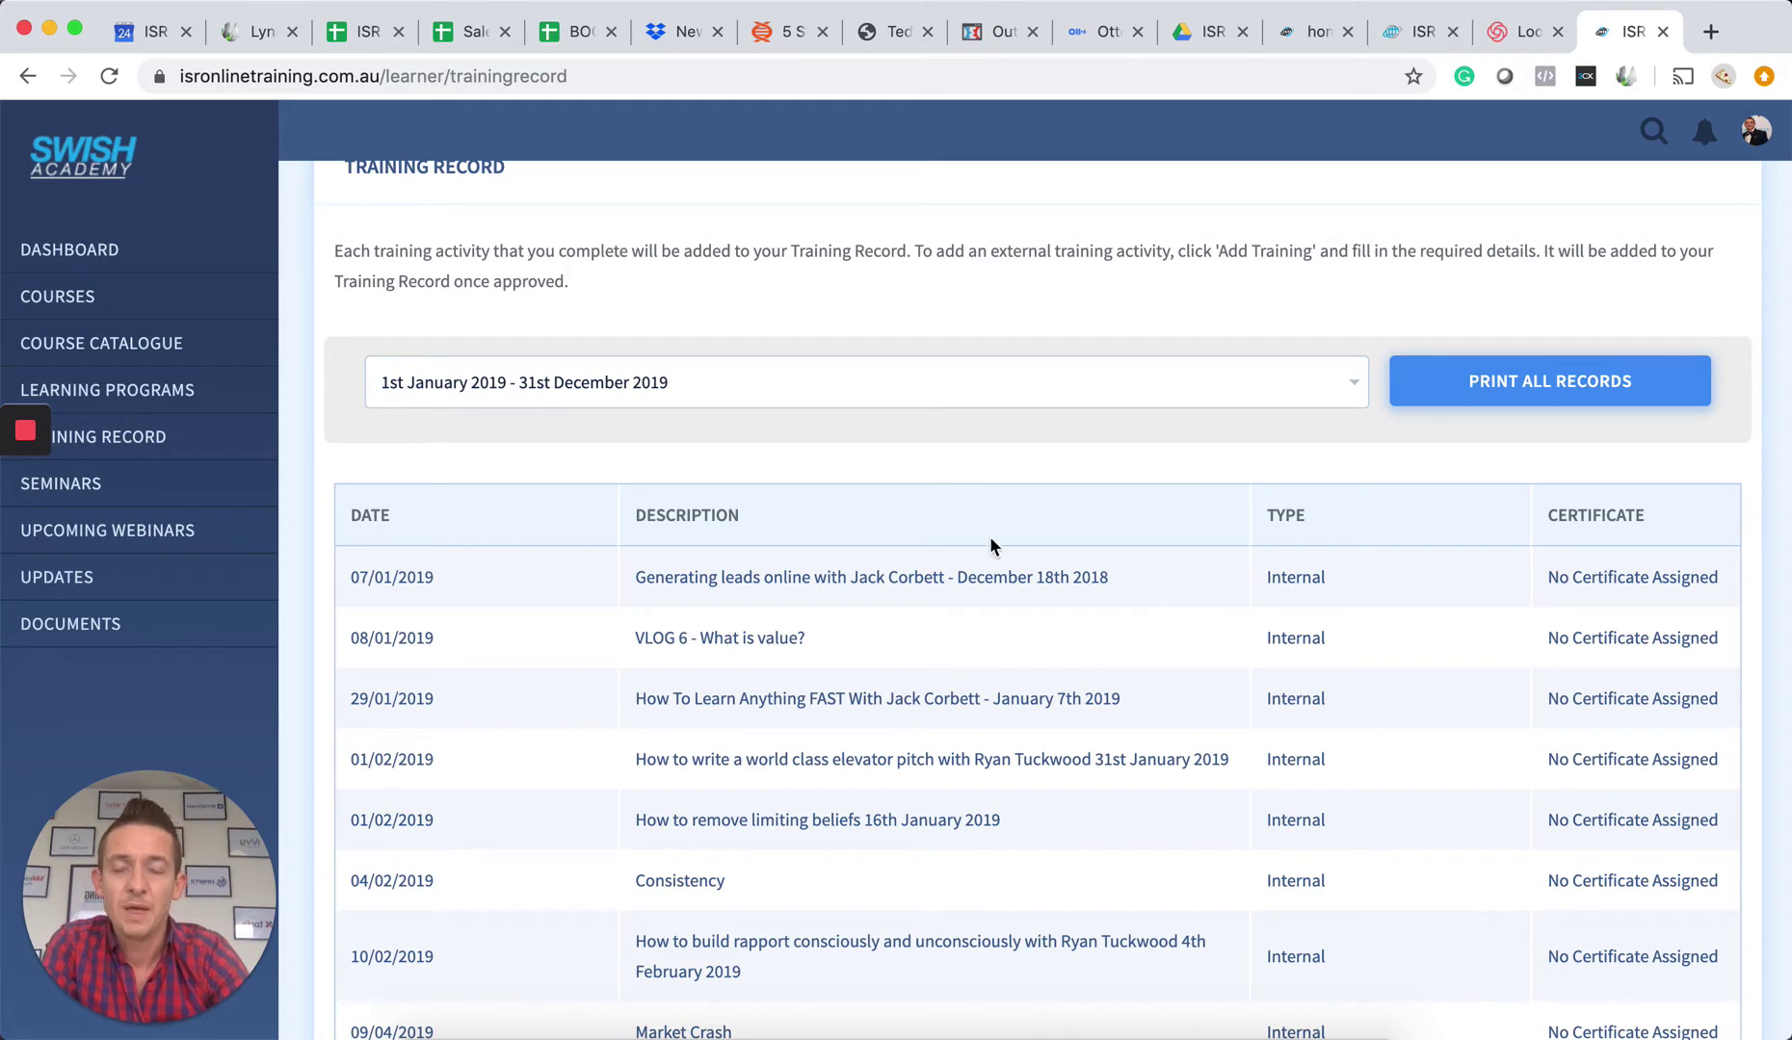
pyautogui.scroll(-2, 1122, 661)
pyautogui.scroll(-4, 1122, 671)
pyautogui.scroll(-4, 1122, 671)
pyautogui.scroll(-2, 1123, 671)
pyautogui.scroll(-2, 1122, 671)
pyautogui.scroll(-2, 1123, 672)
pyautogui.scroll(-1, 1123, 671)
pyautogui.scroll(4, 1122, 671)
pyautogui.scroll(3, 1122, 671)
pyautogui.scroll(5, 1122, 672)
pyautogui.scroll(2, 1122, 671)
pyautogui.scroll(1, 1122, 671)
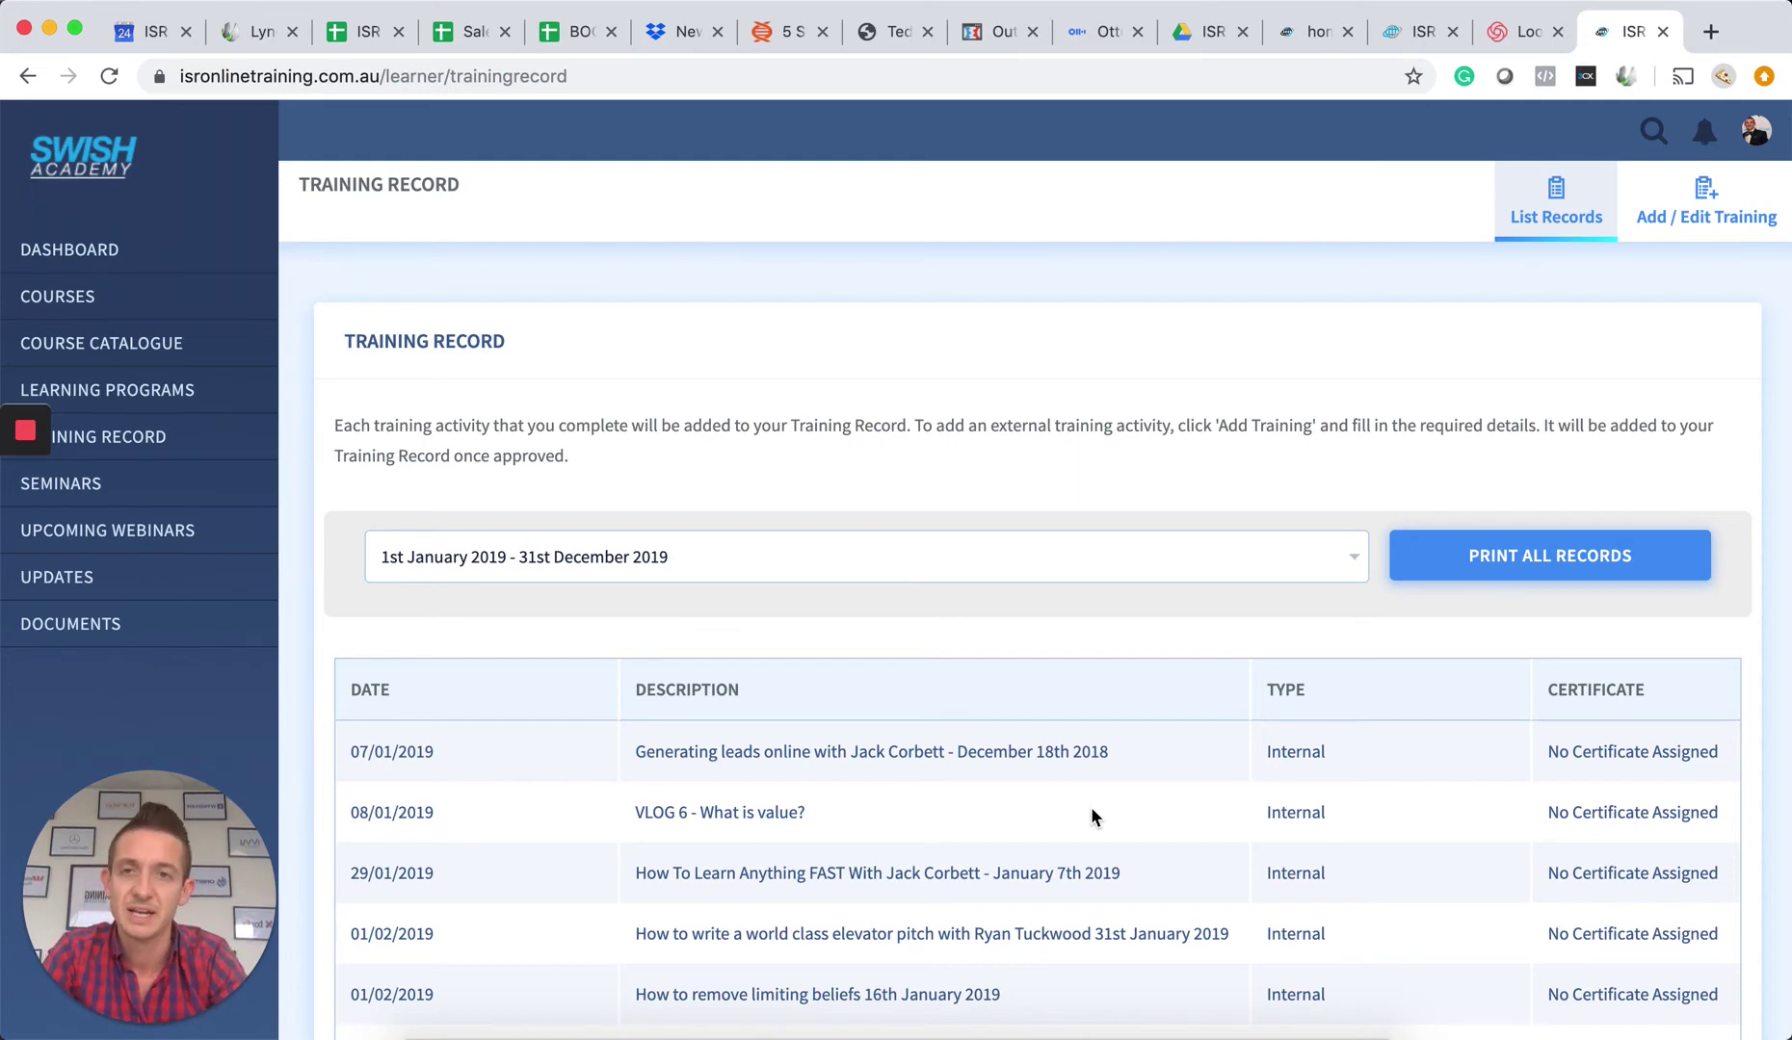
pyautogui.scroll(-3, 1091, 816)
pyautogui.scroll(-3, 980, 629)
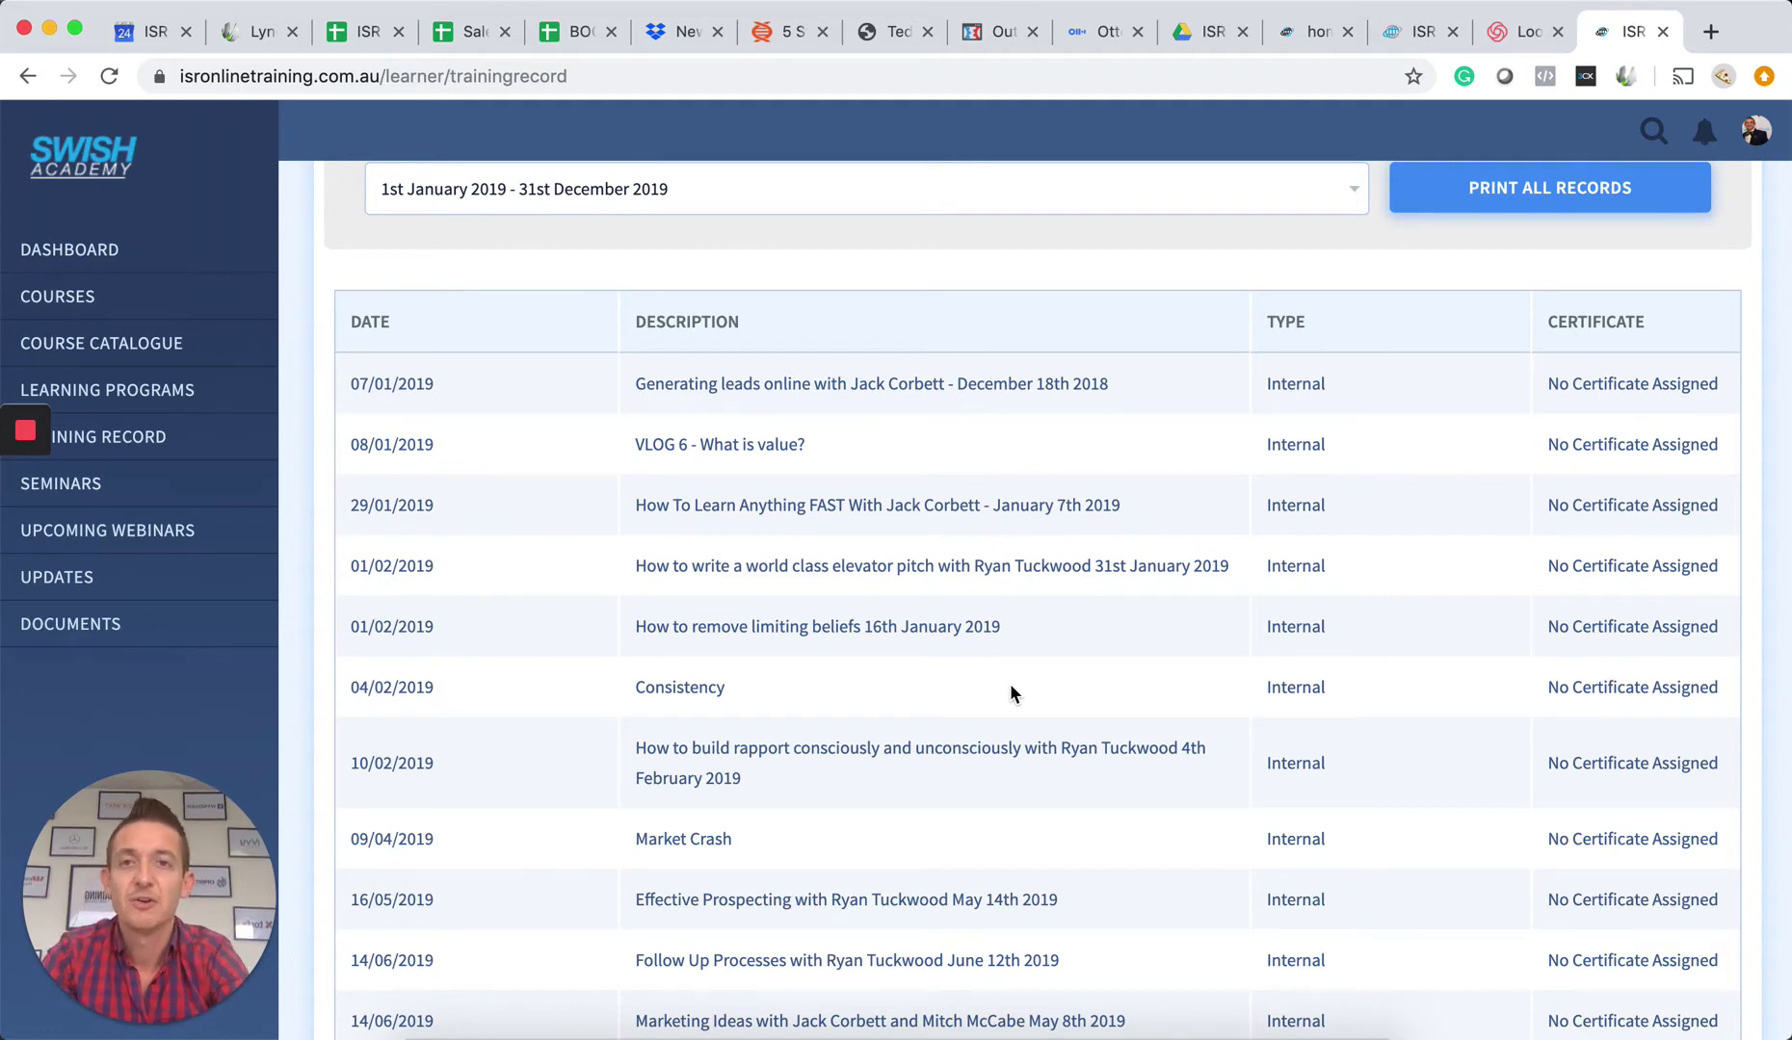
pyautogui.scroll(5, 1009, 682)
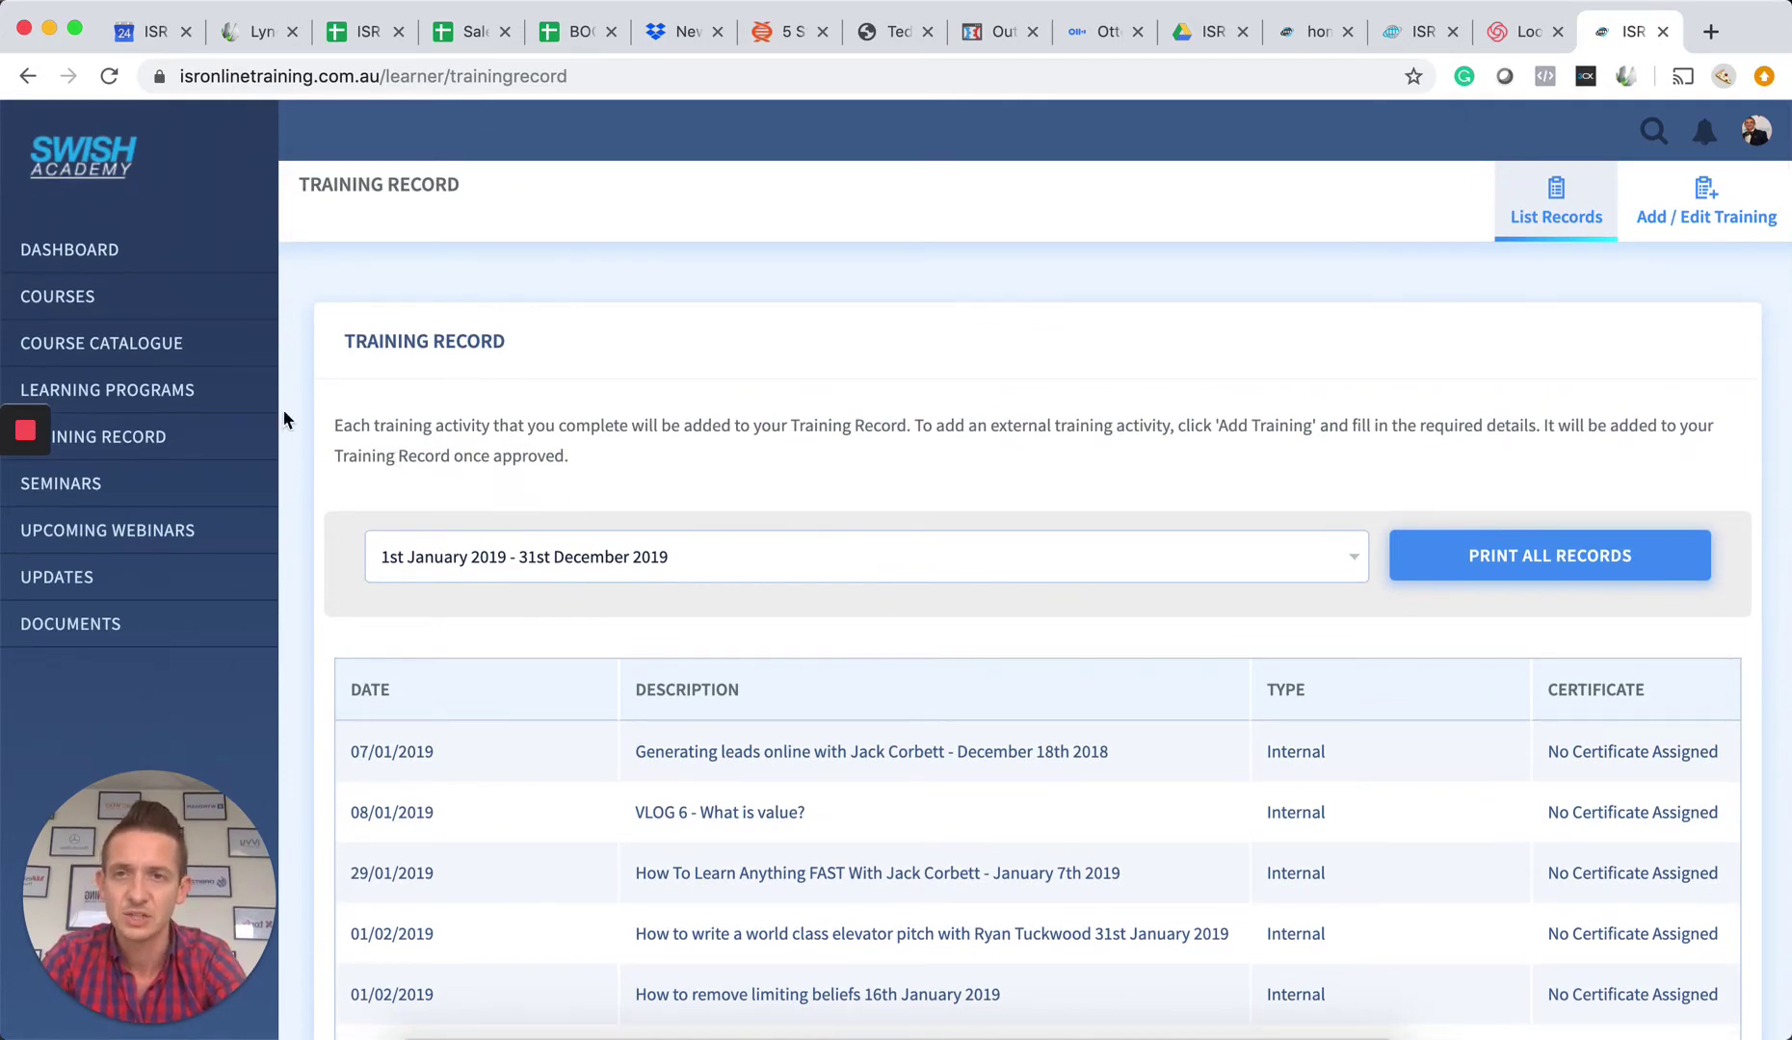
pyautogui.click(70, 251)
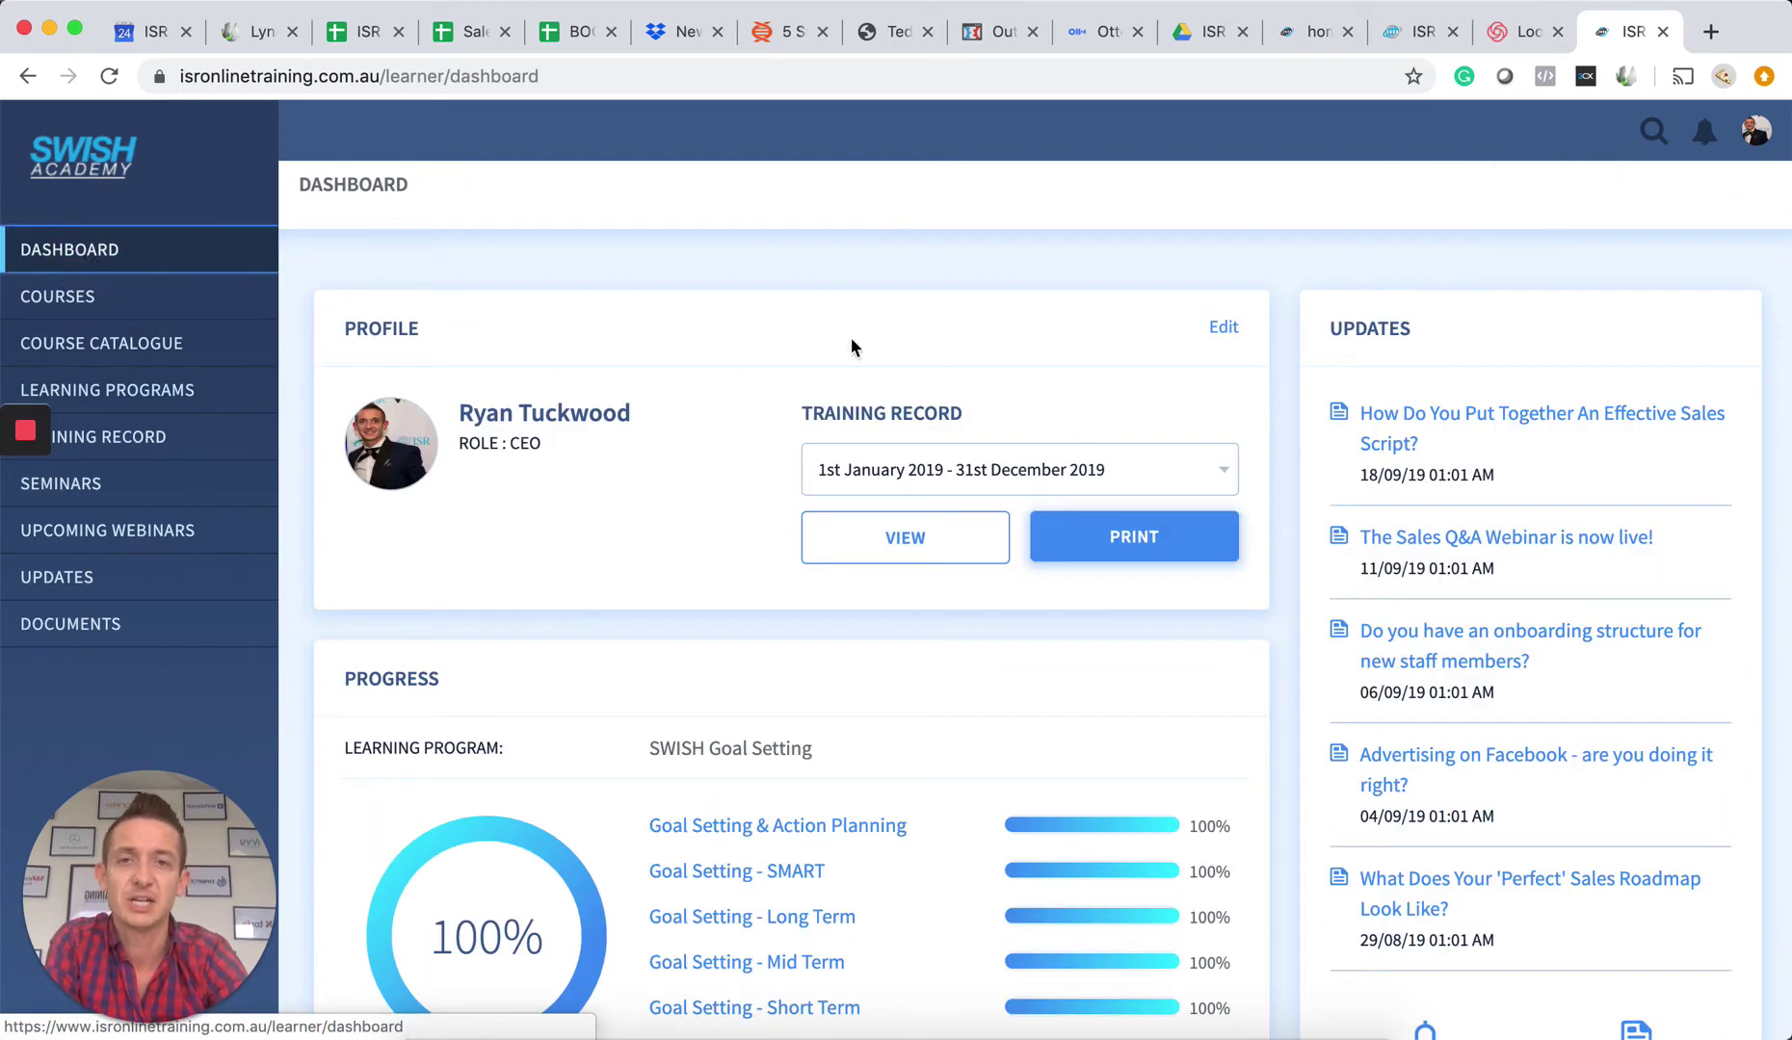
pyautogui.scroll(-2, 1281, 513)
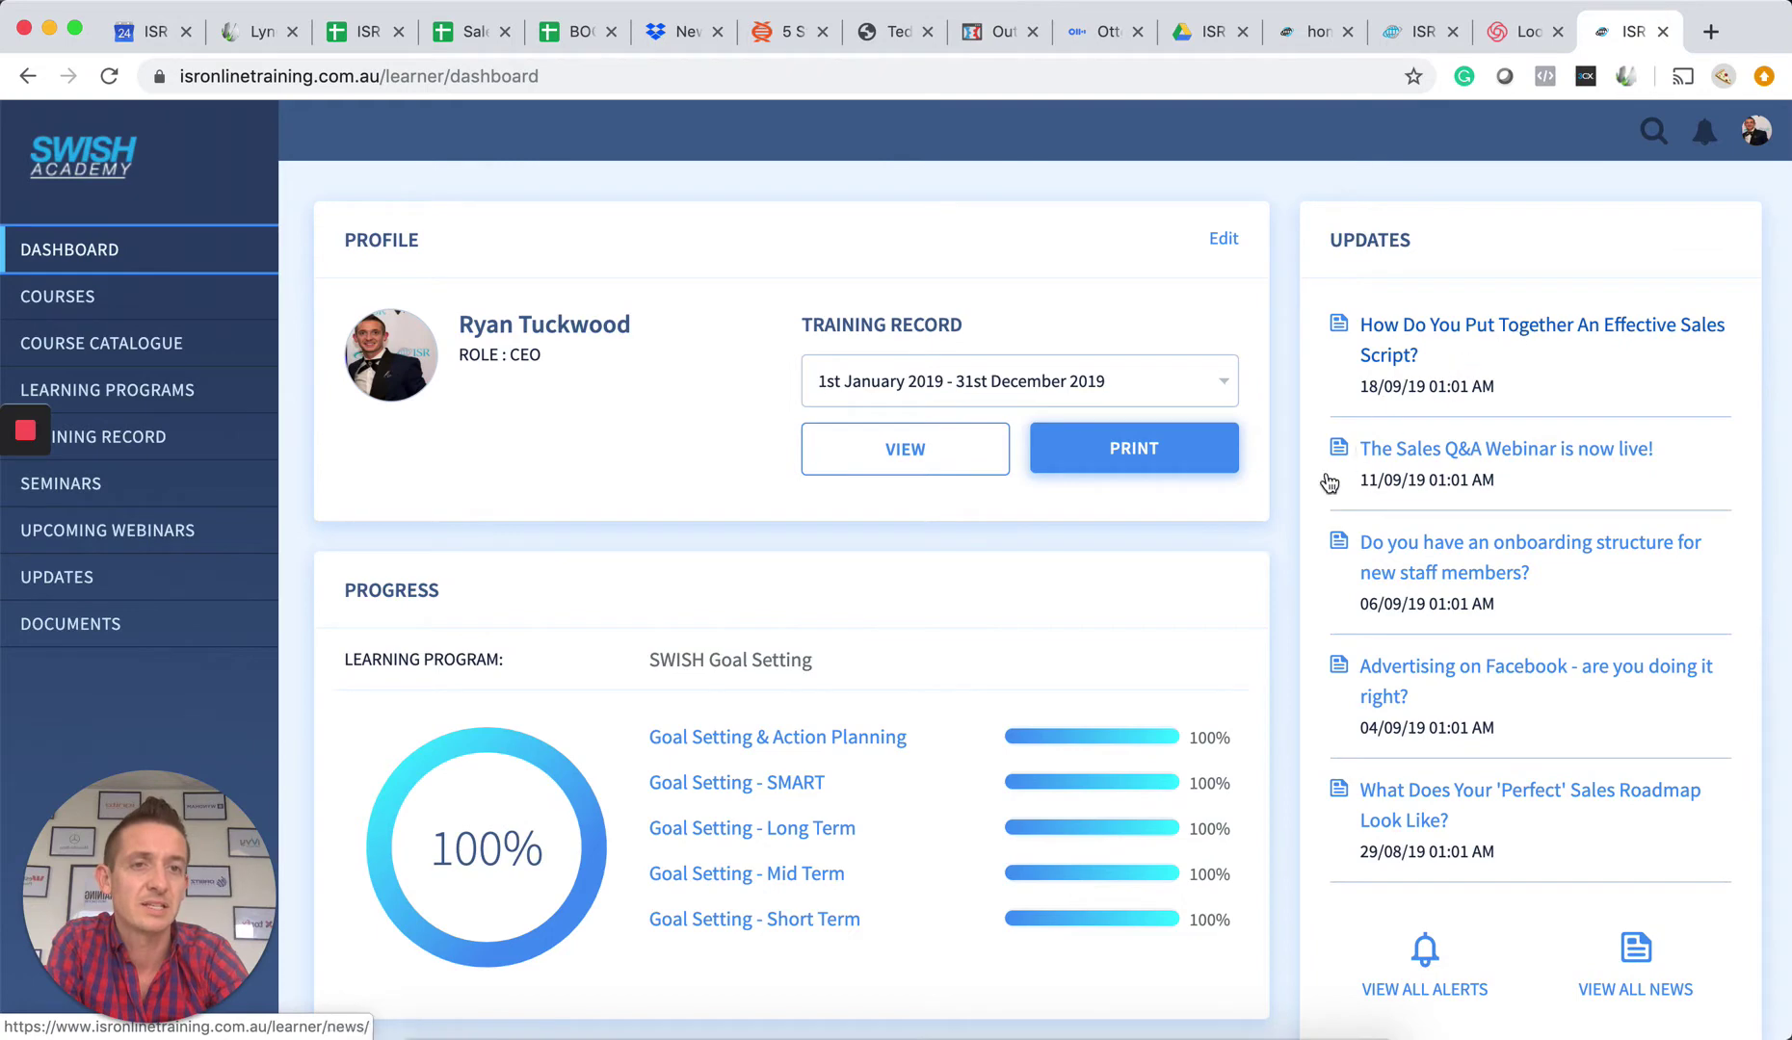
pyautogui.scroll(-1, 1296, 533)
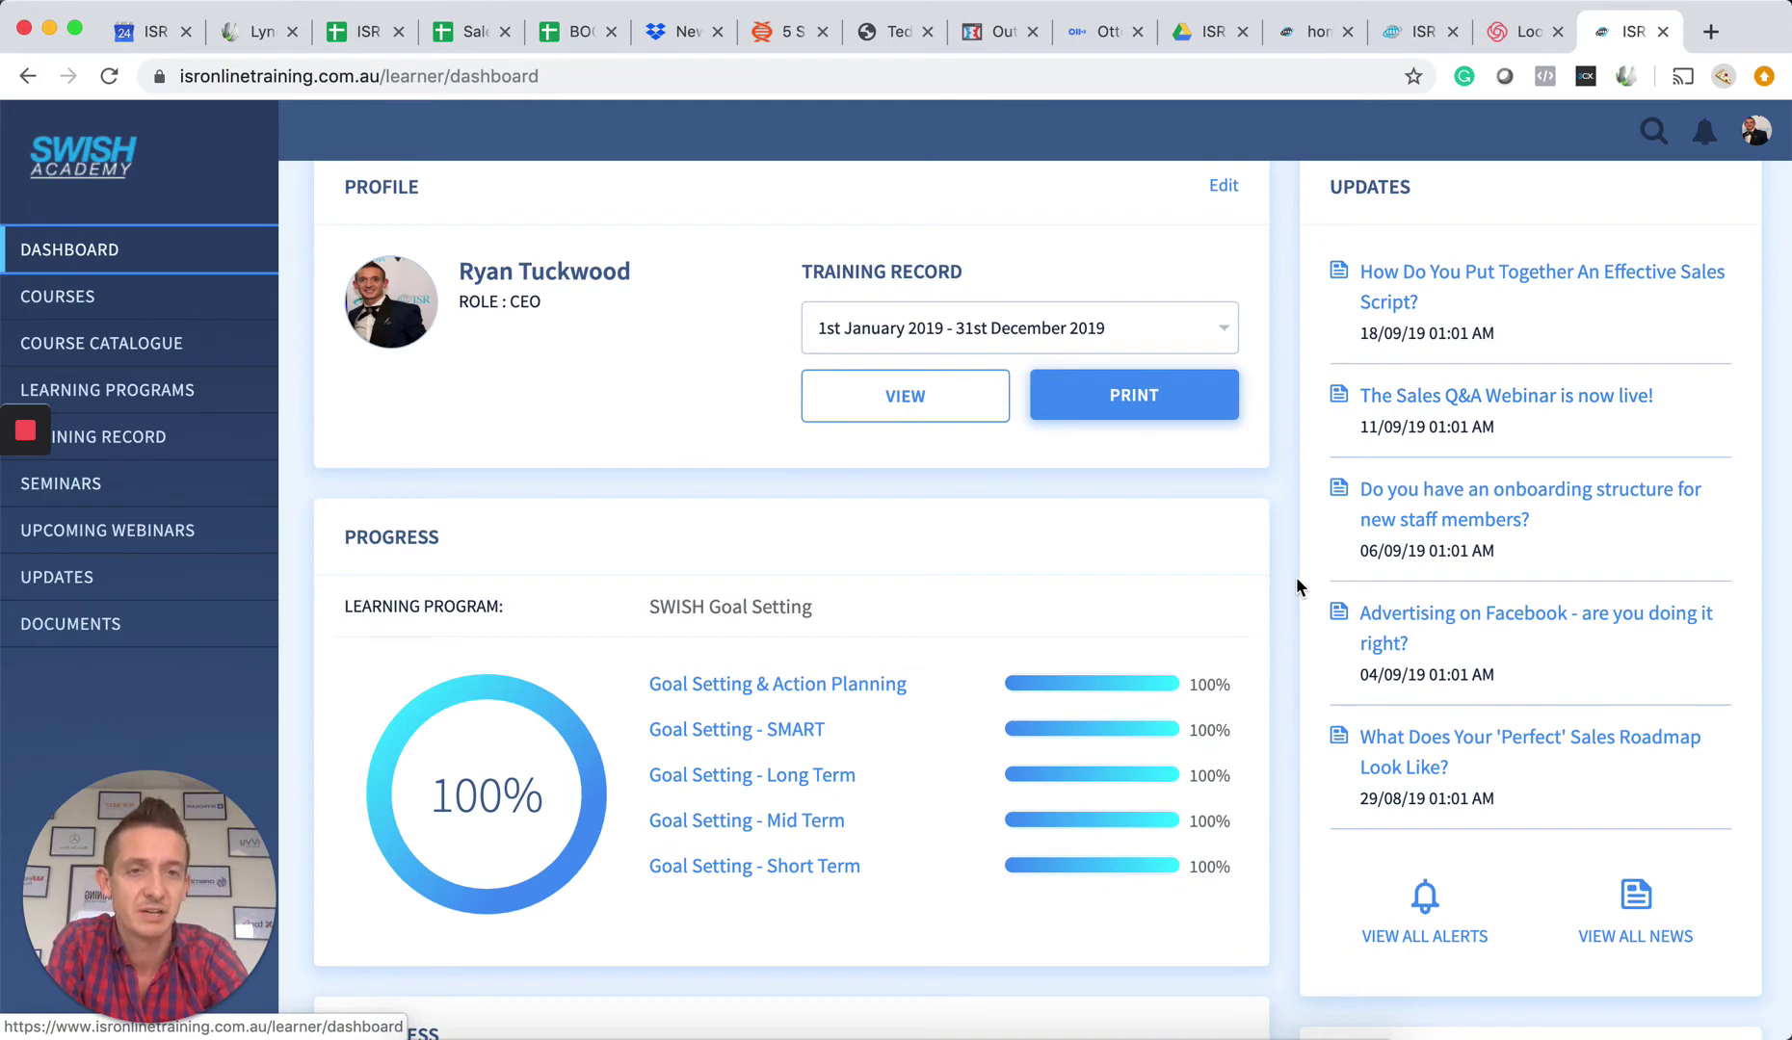
pyautogui.scroll(-1, 1296, 576)
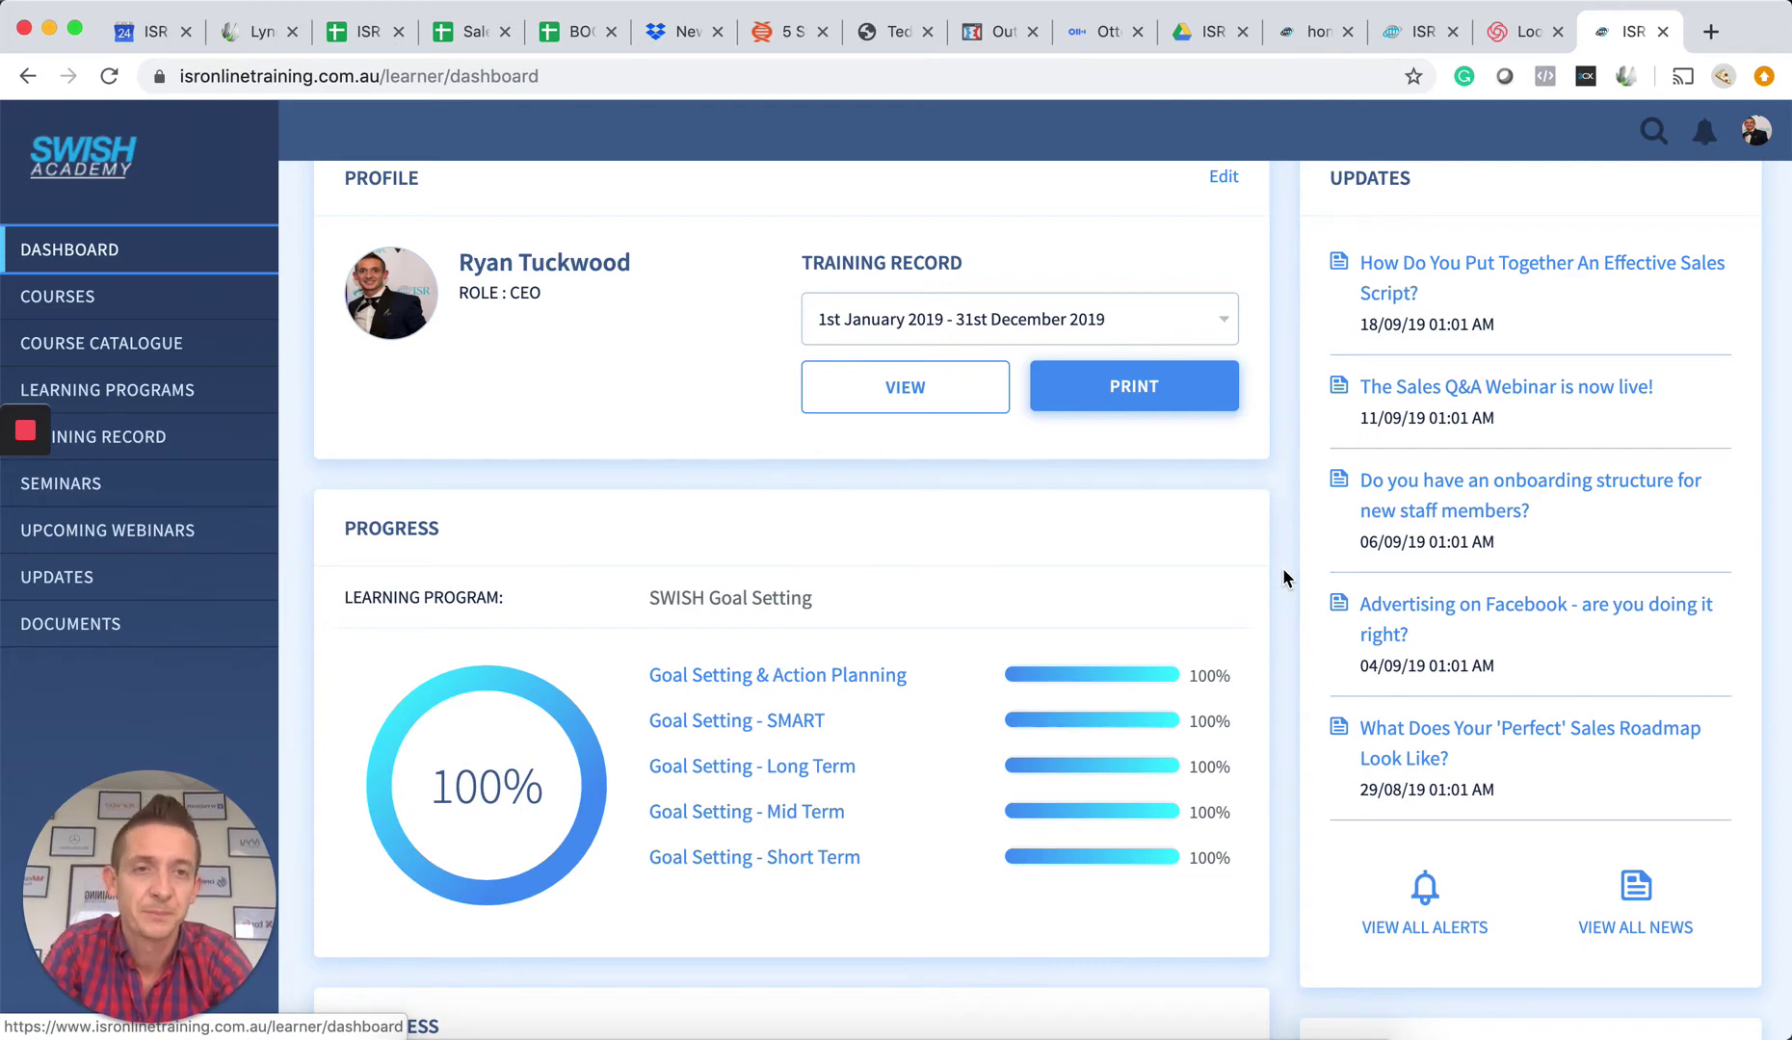
pyautogui.scroll(-1, 1282, 566)
pyautogui.scroll(3, 1282, 567)
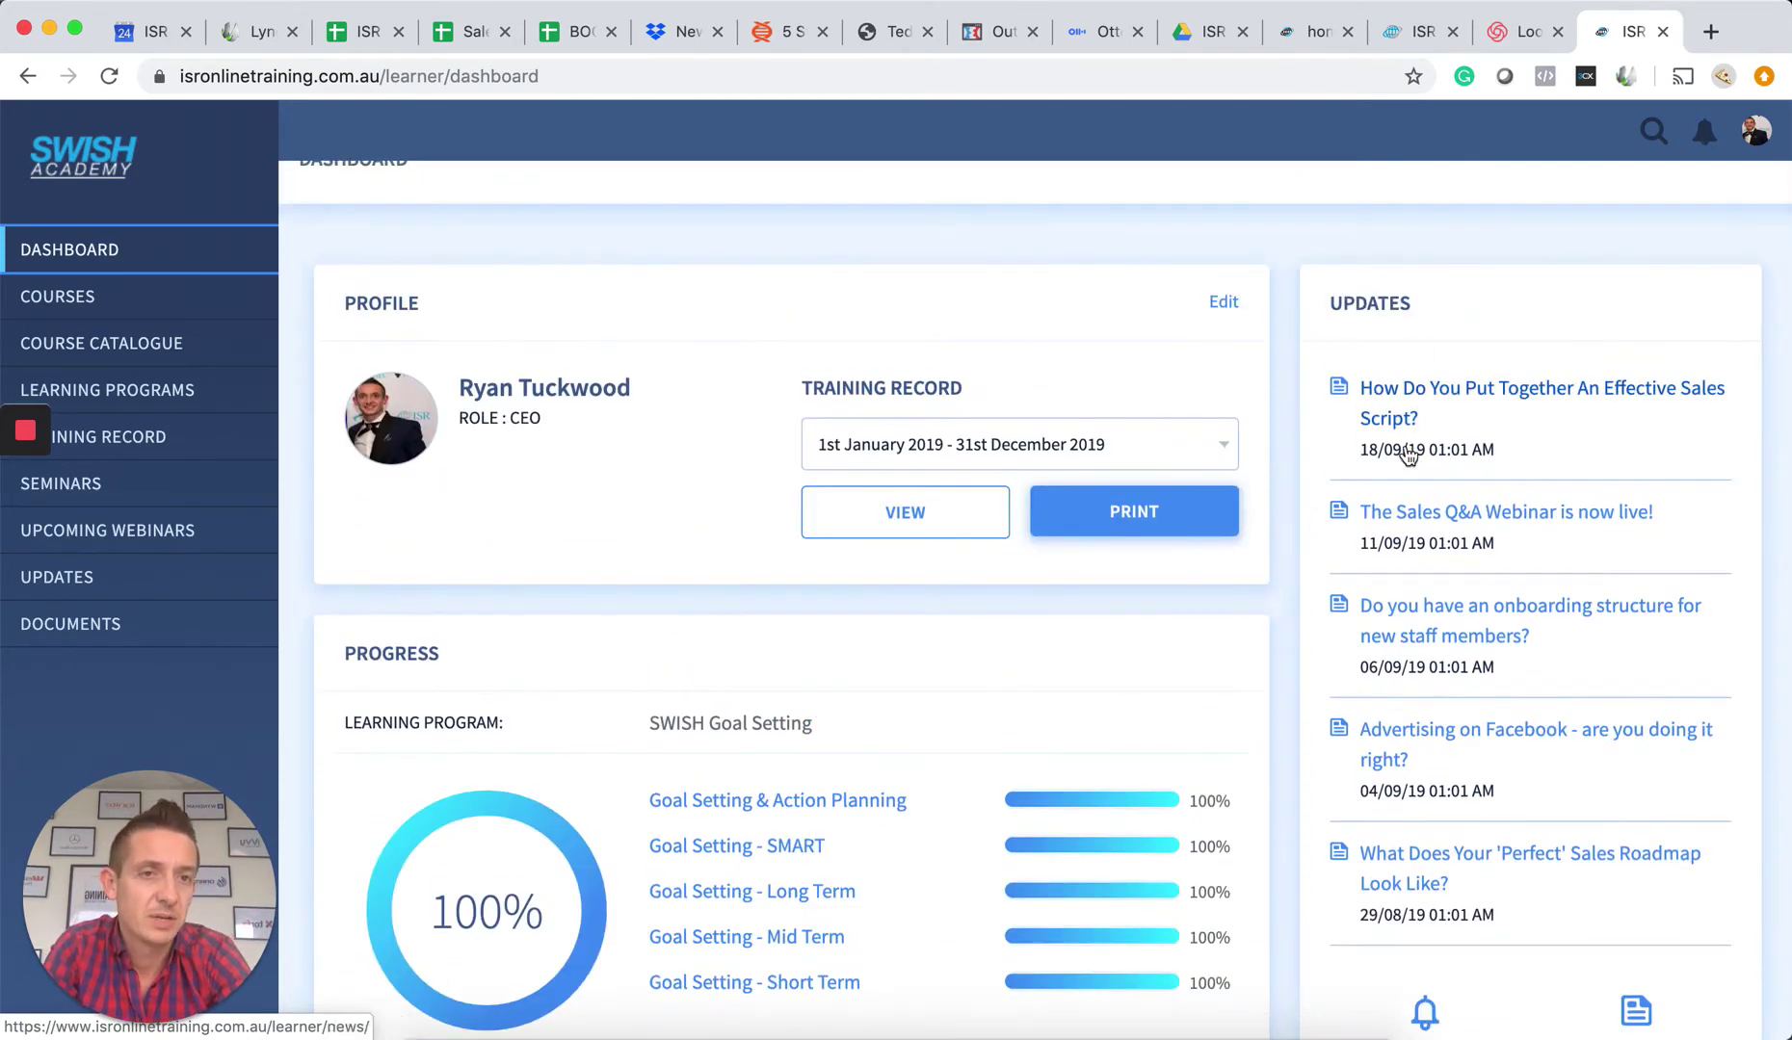
pyautogui.scroll(-2, 1304, 616)
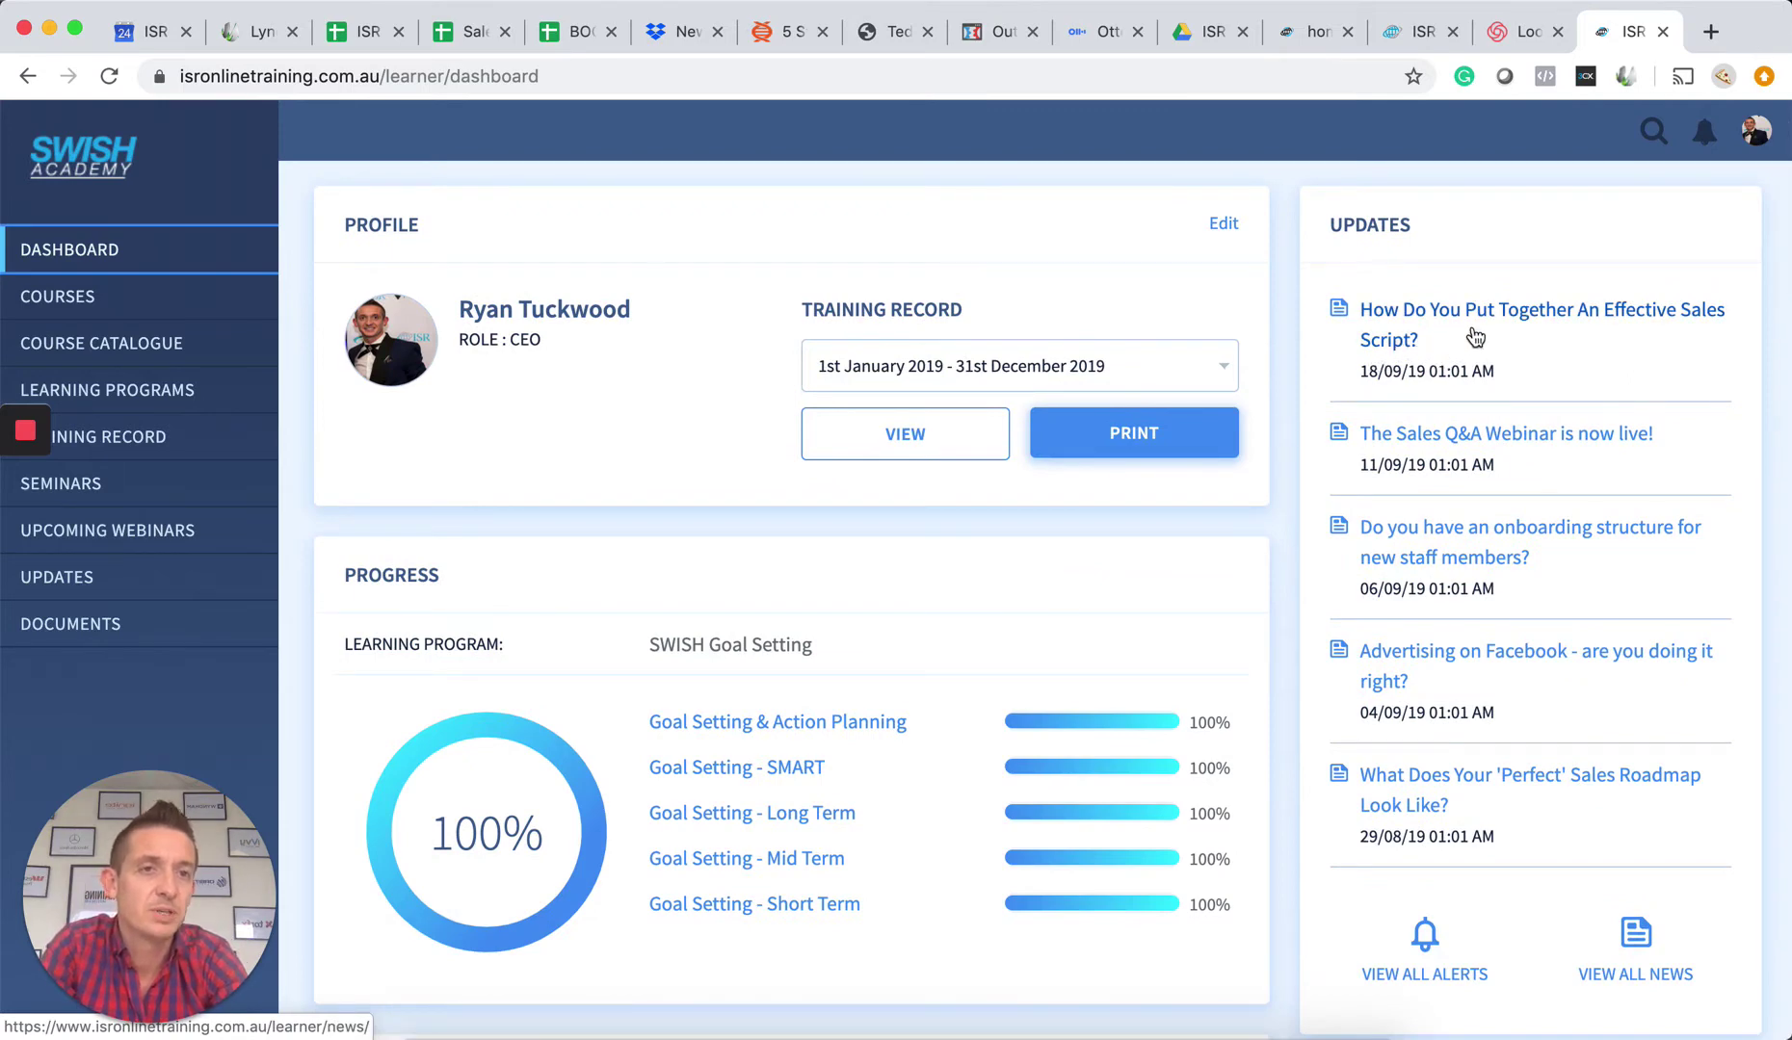
pyautogui.click(1456, 319)
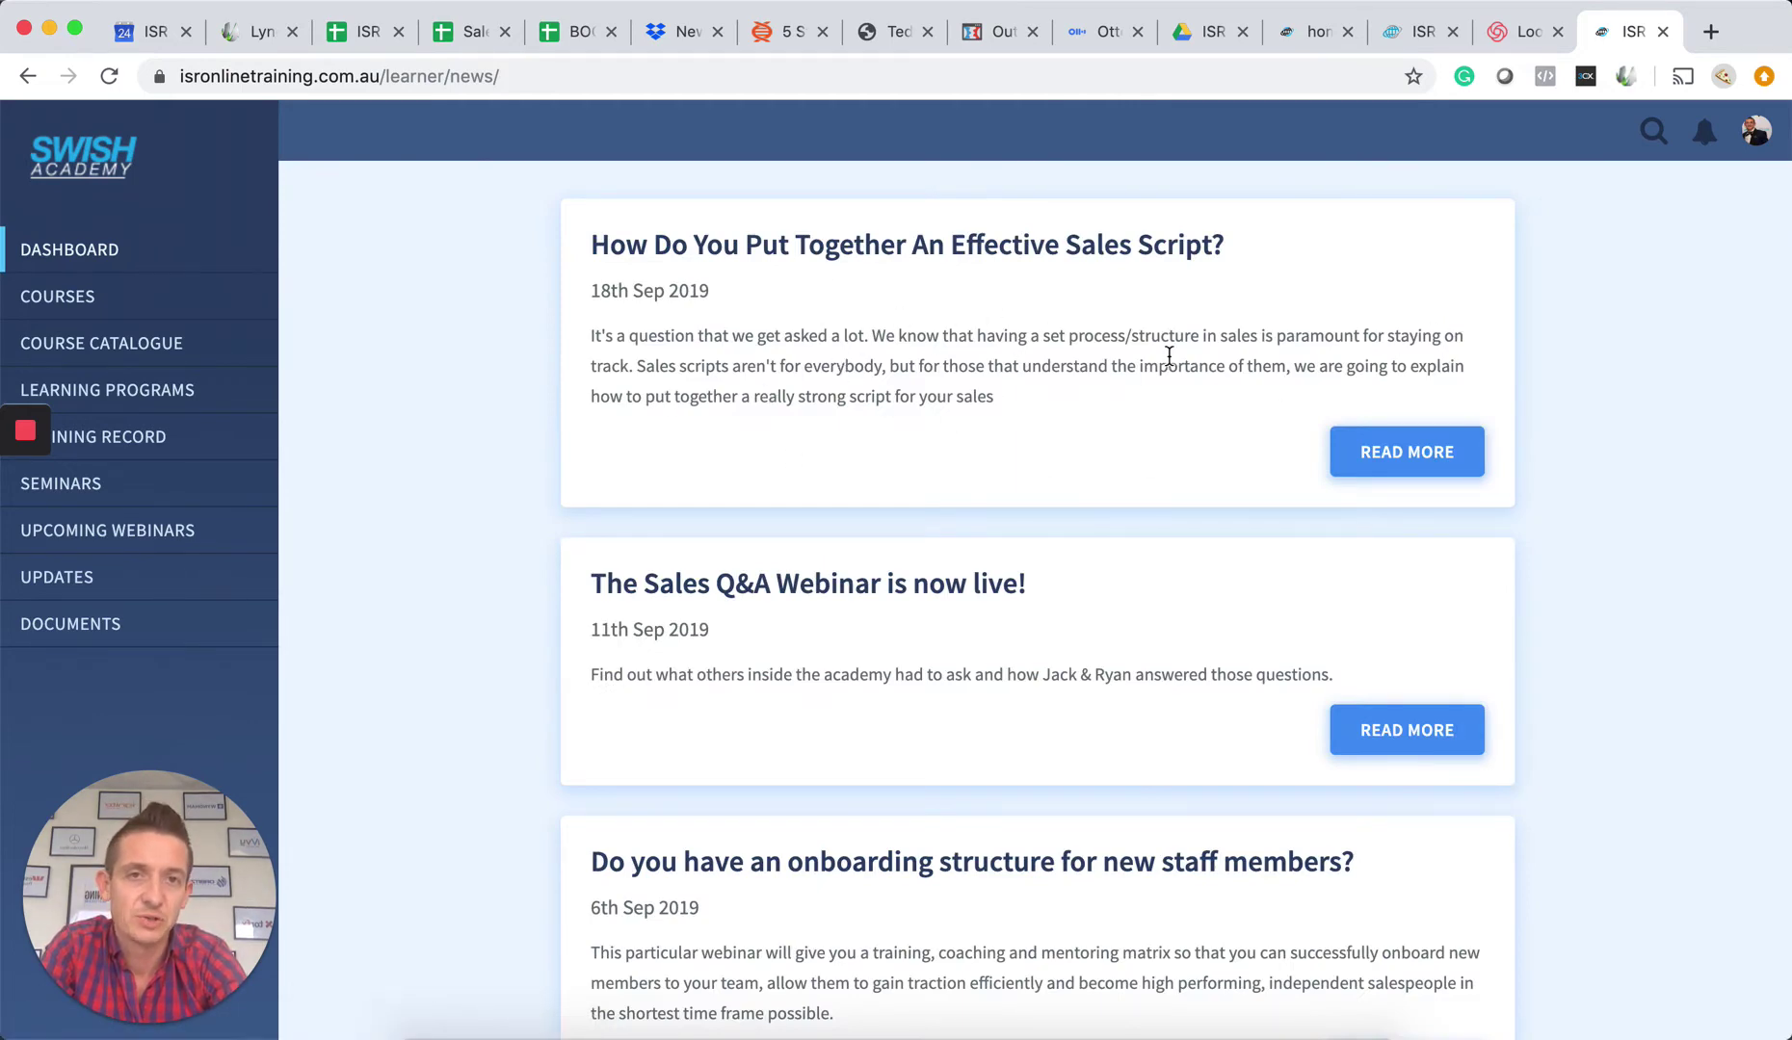
pyautogui.click(1406, 452)
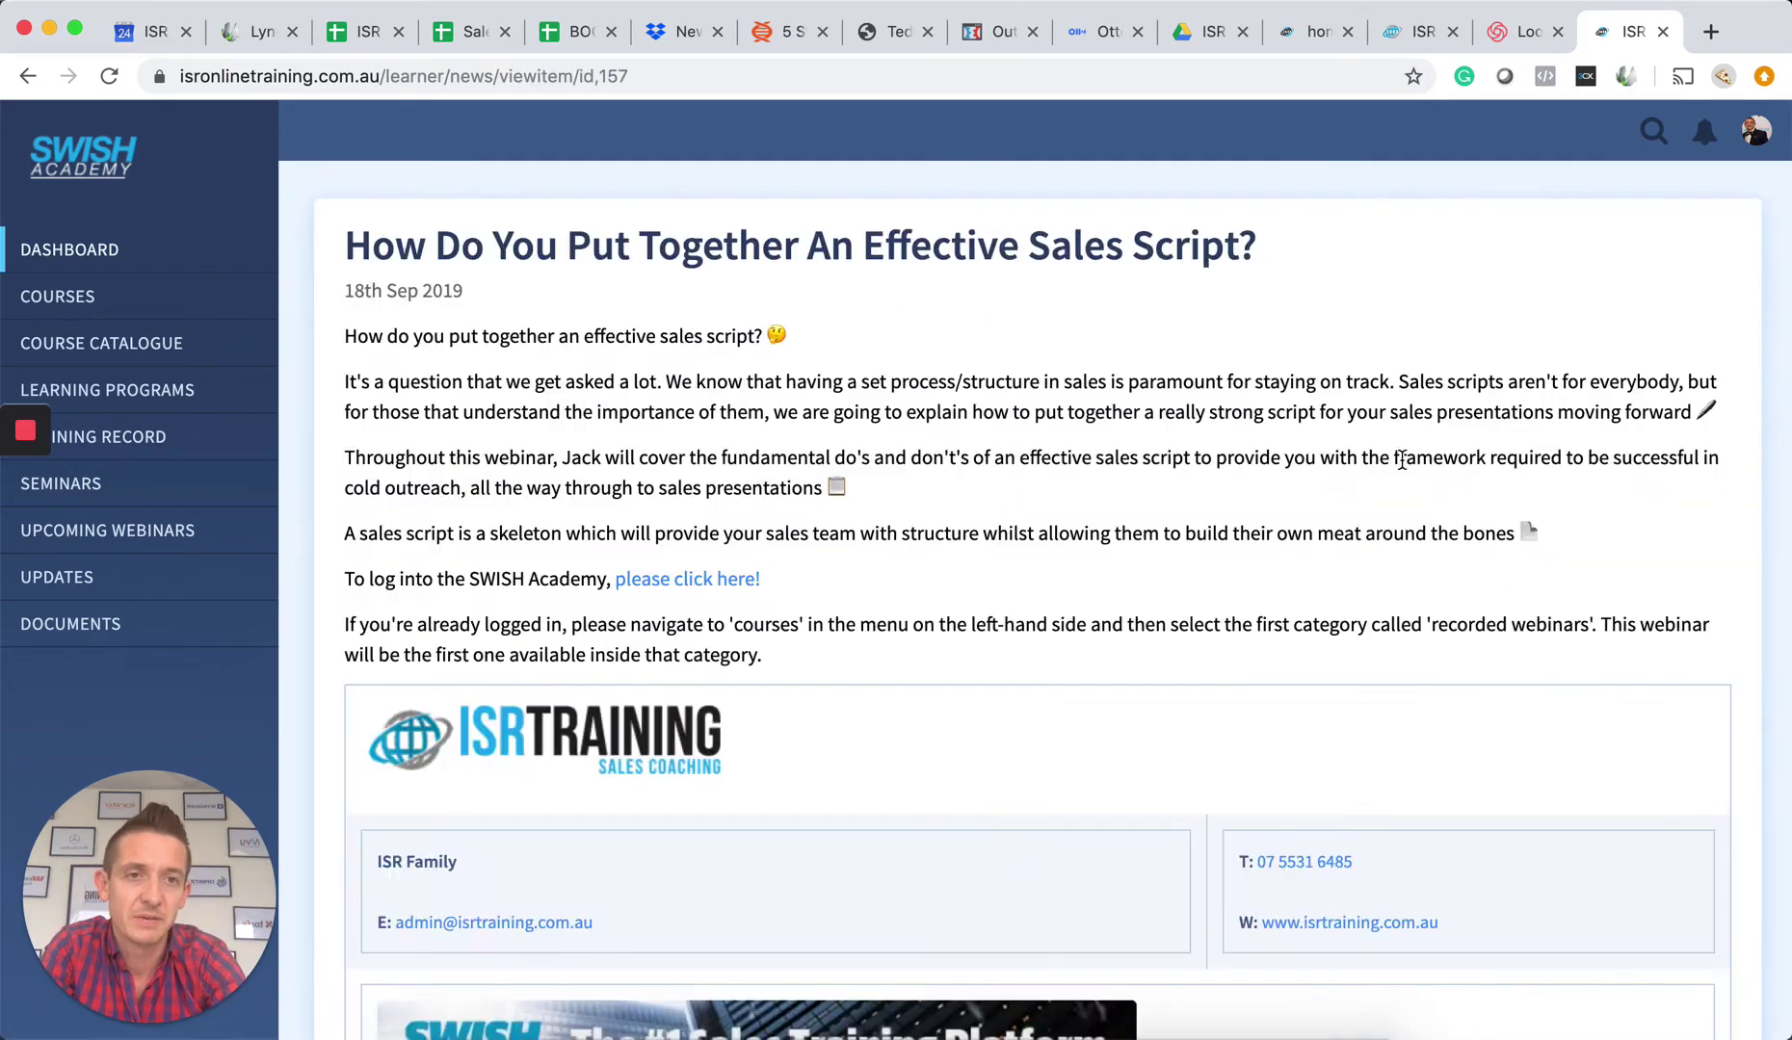
pyautogui.scroll(-2, 961, 521)
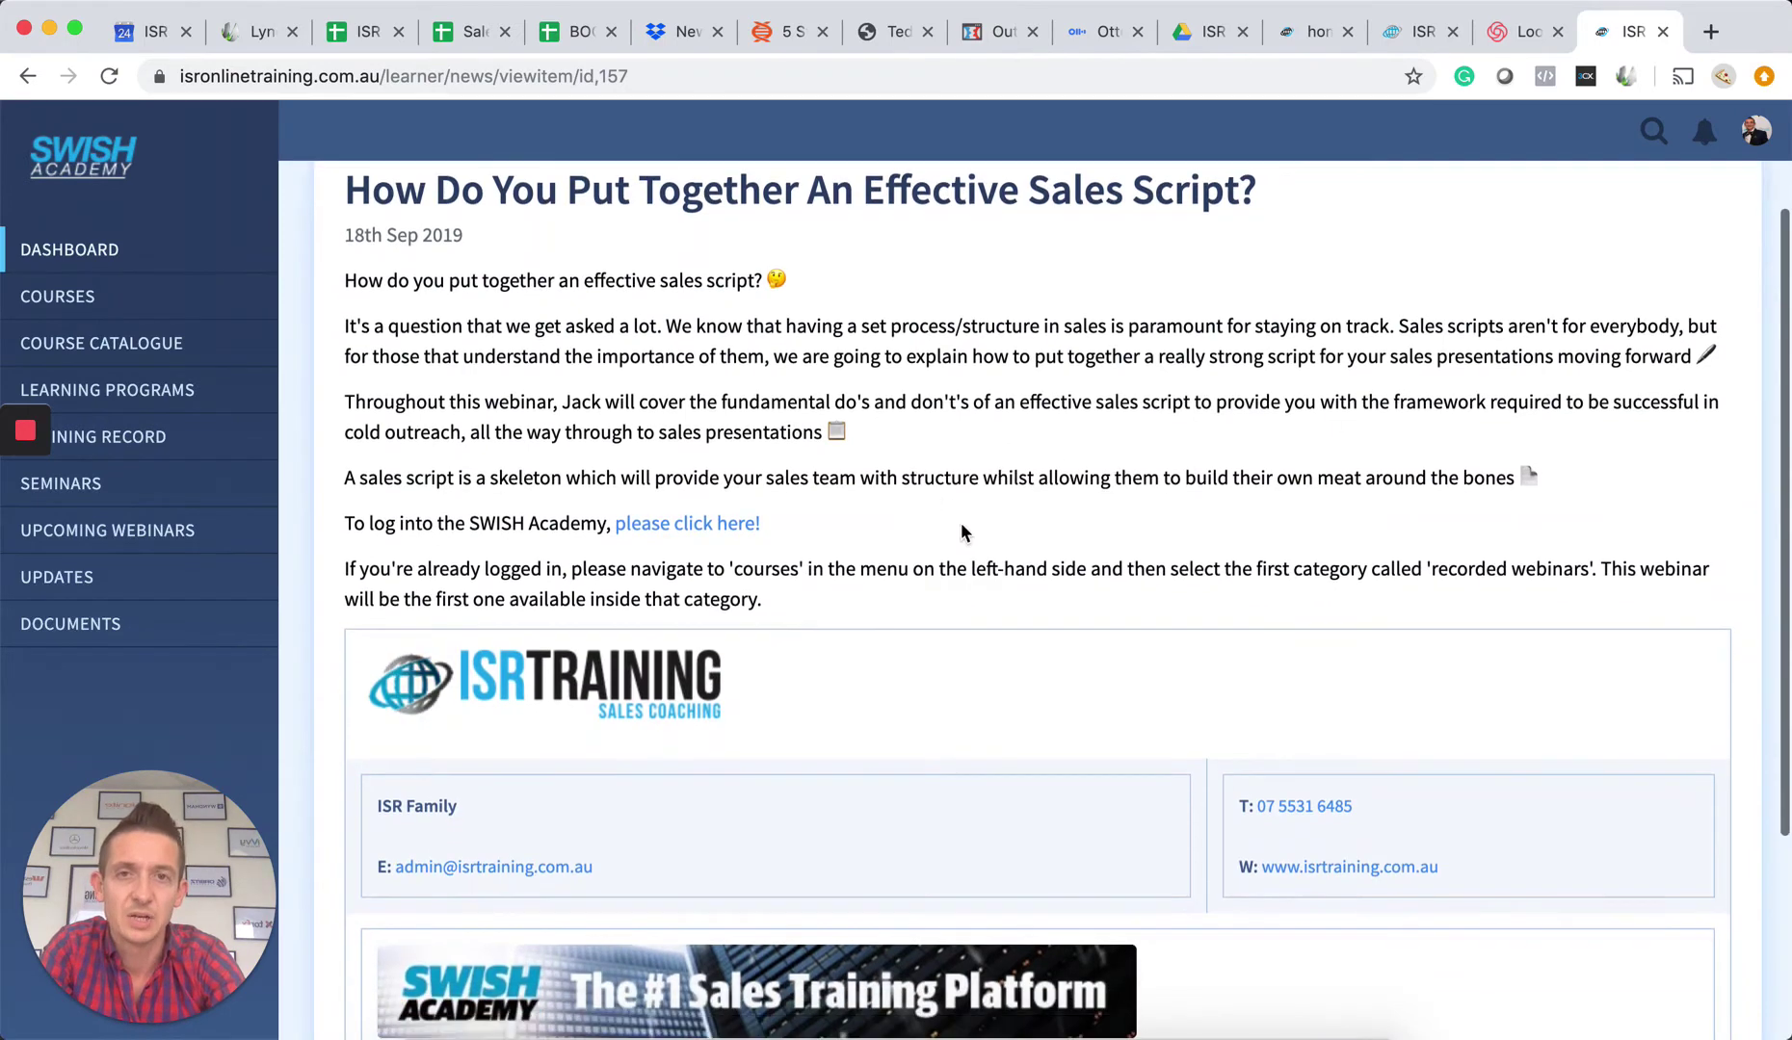
pyautogui.scroll(-1, 960, 521)
pyautogui.scroll(-2, 960, 521)
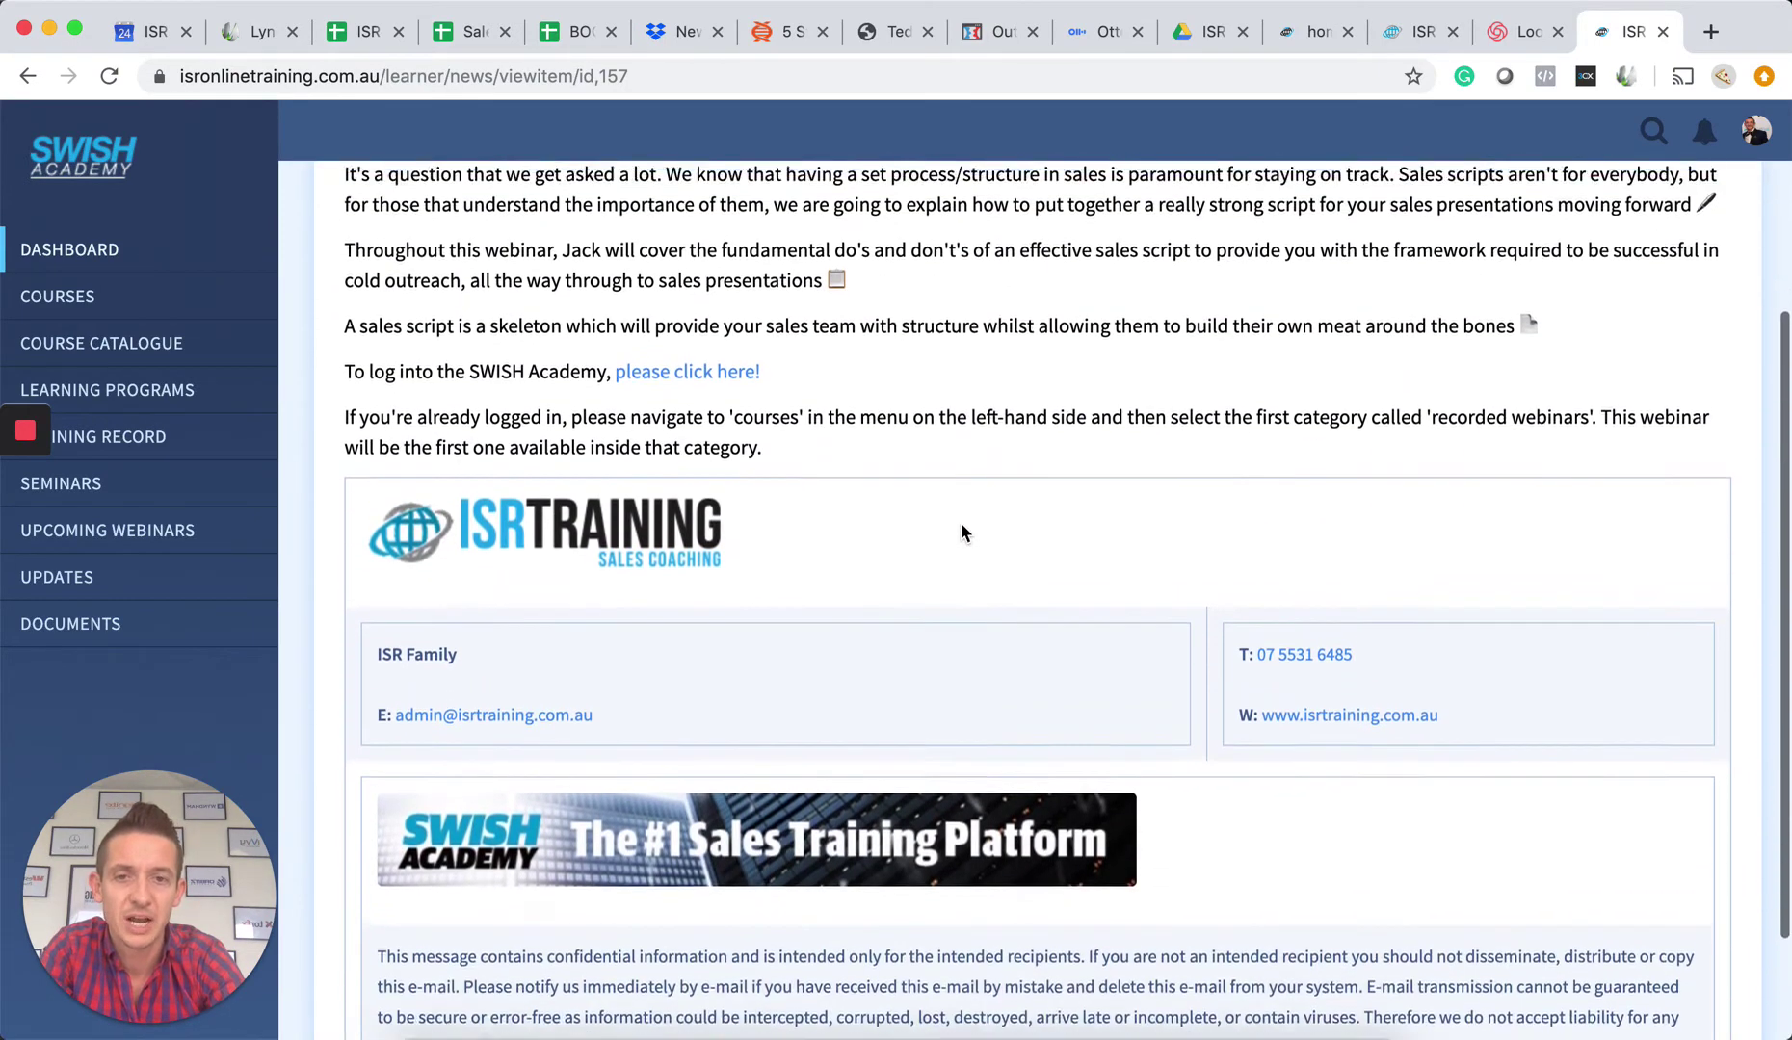
pyautogui.scroll(3, 960, 521)
pyautogui.click(694, 589)
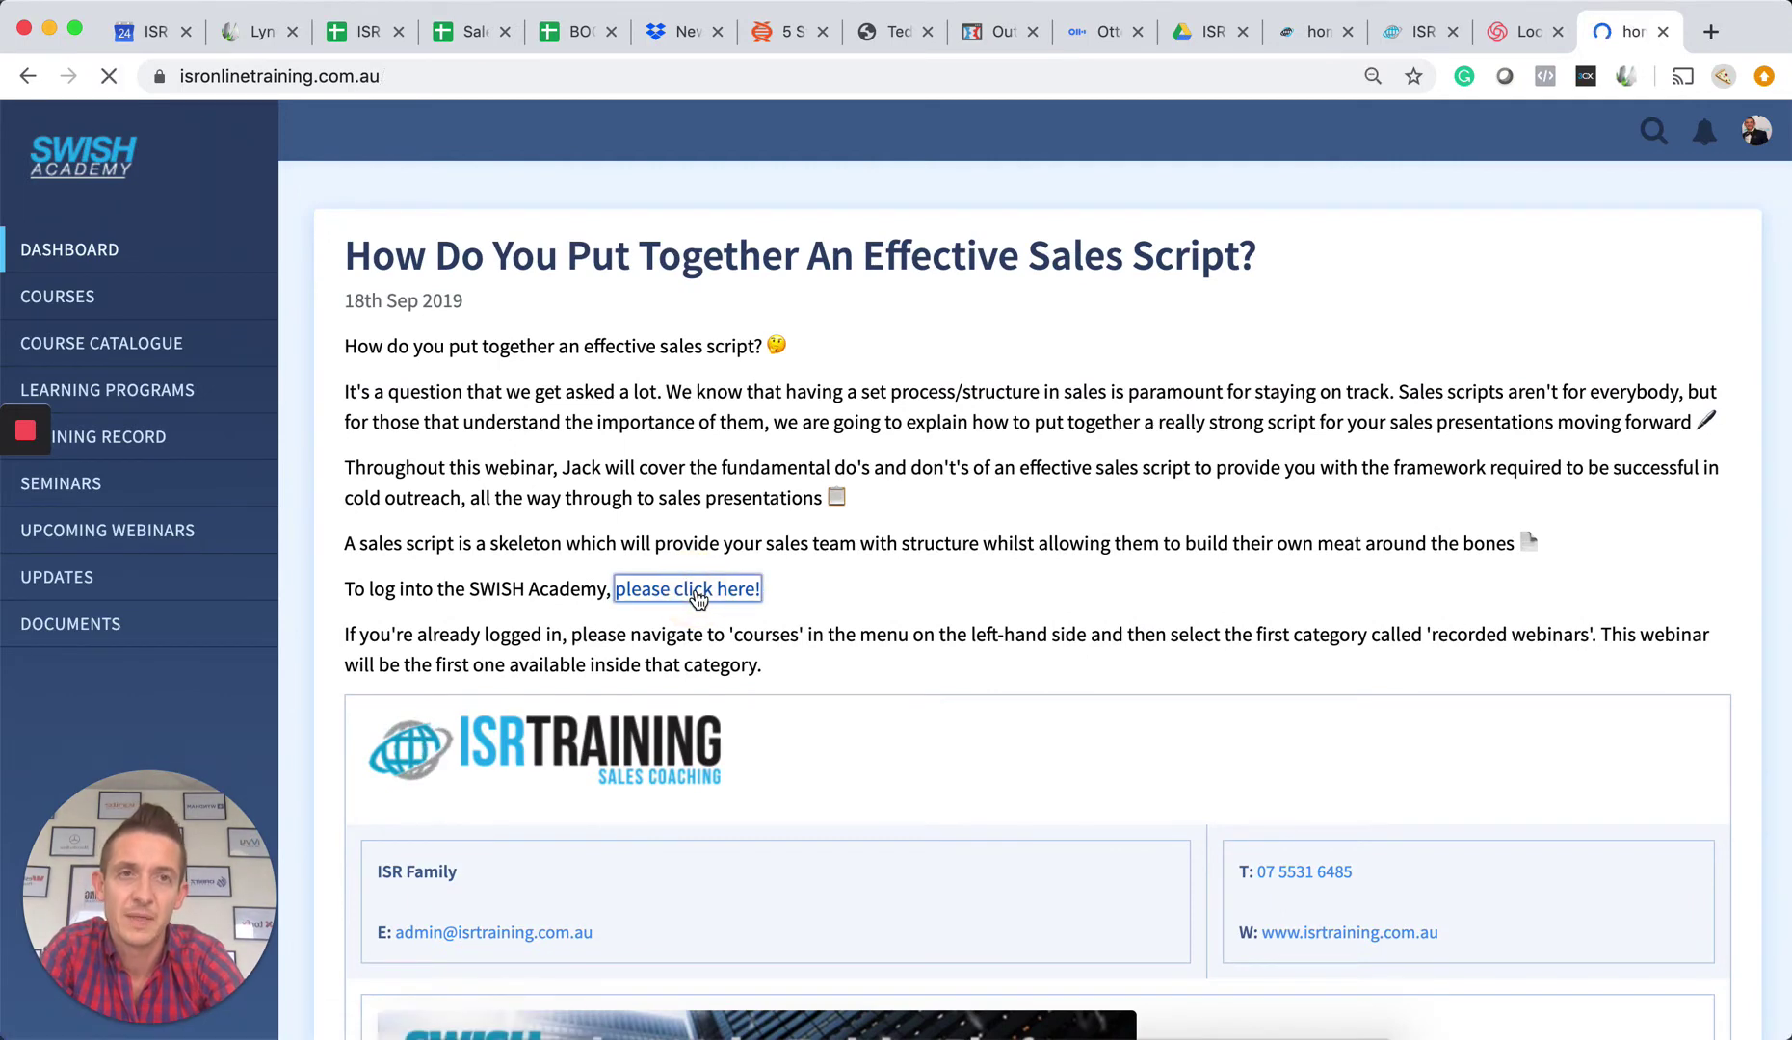
pyautogui.press('Return')
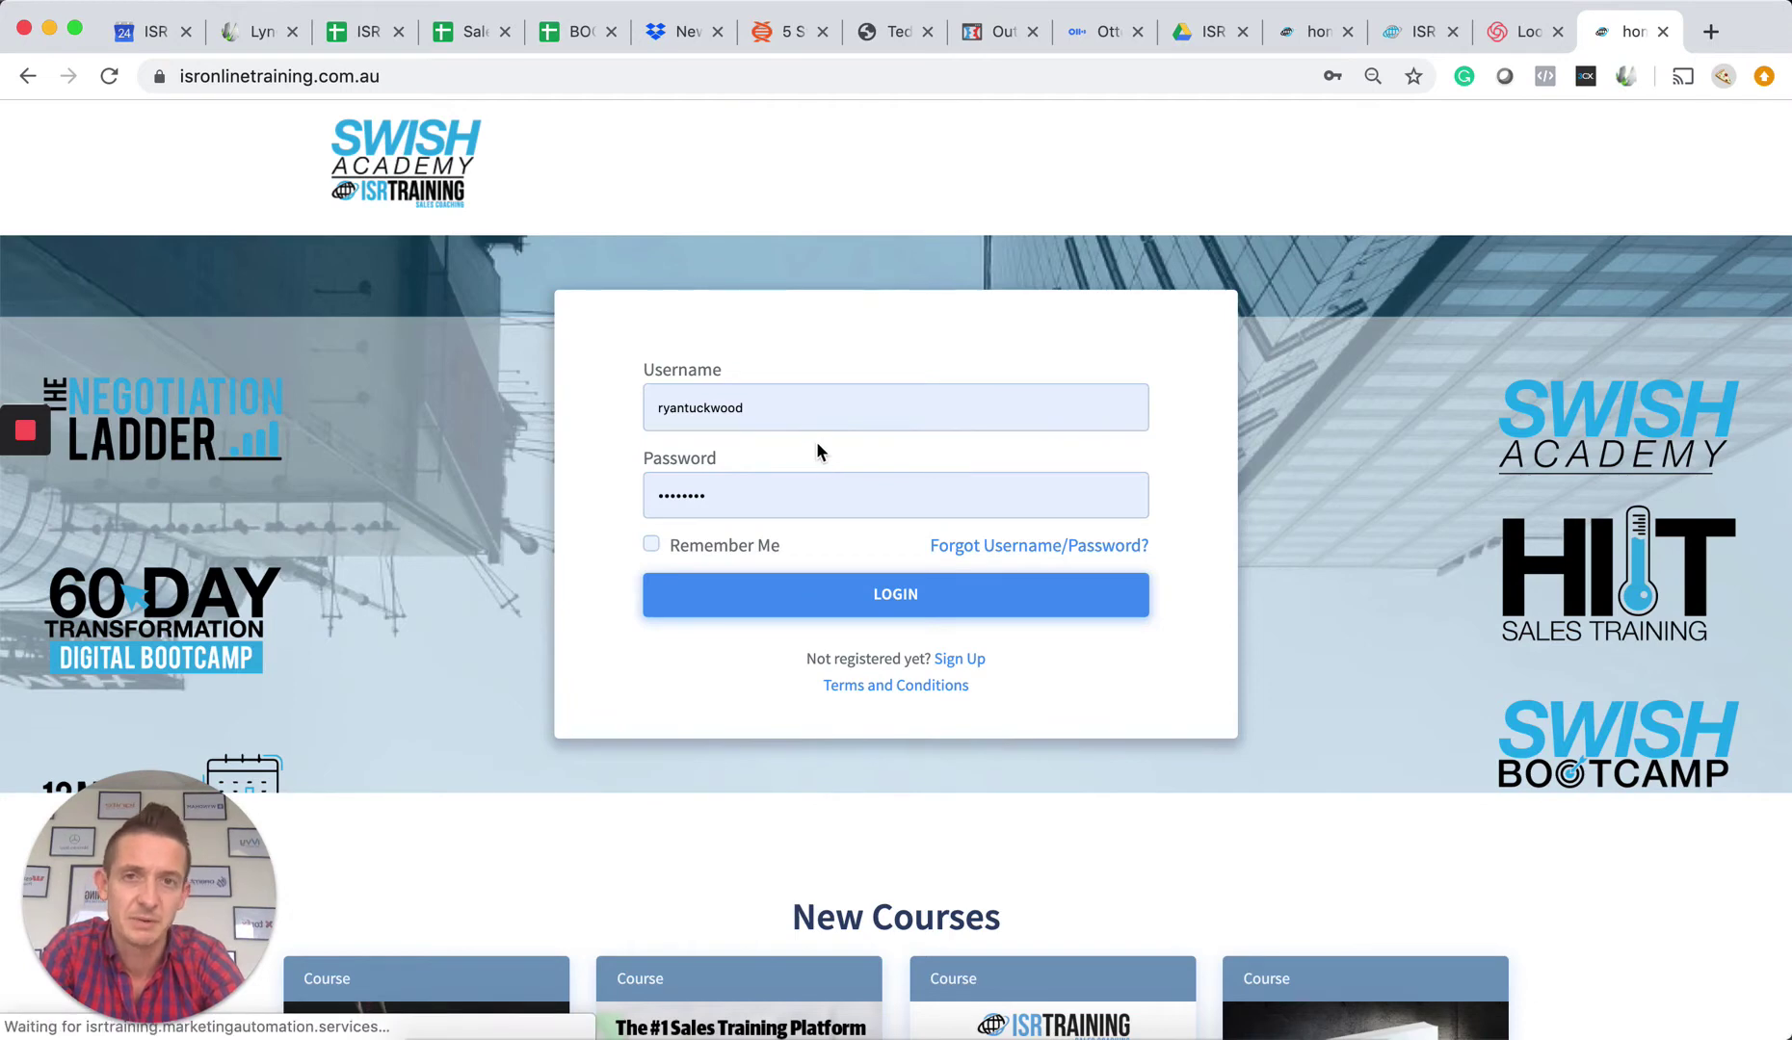
pyautogui.click(884, 597)
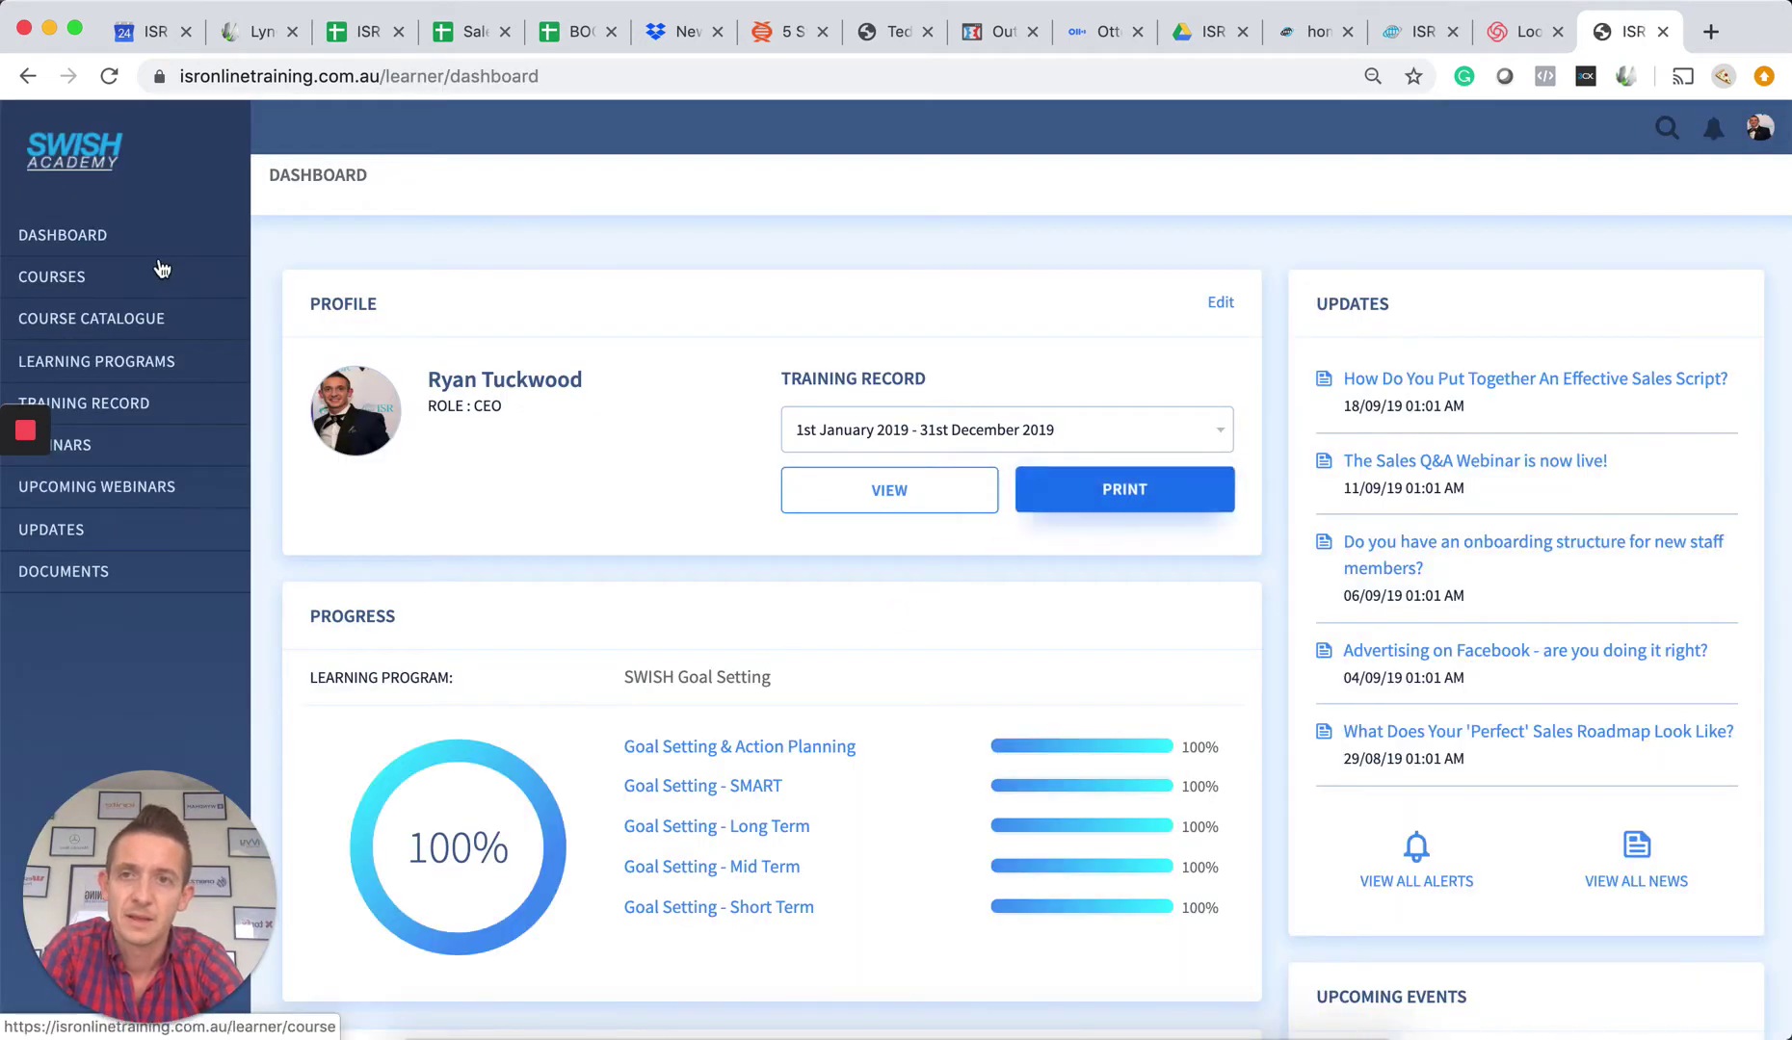
pyautogui.click(53, 277)
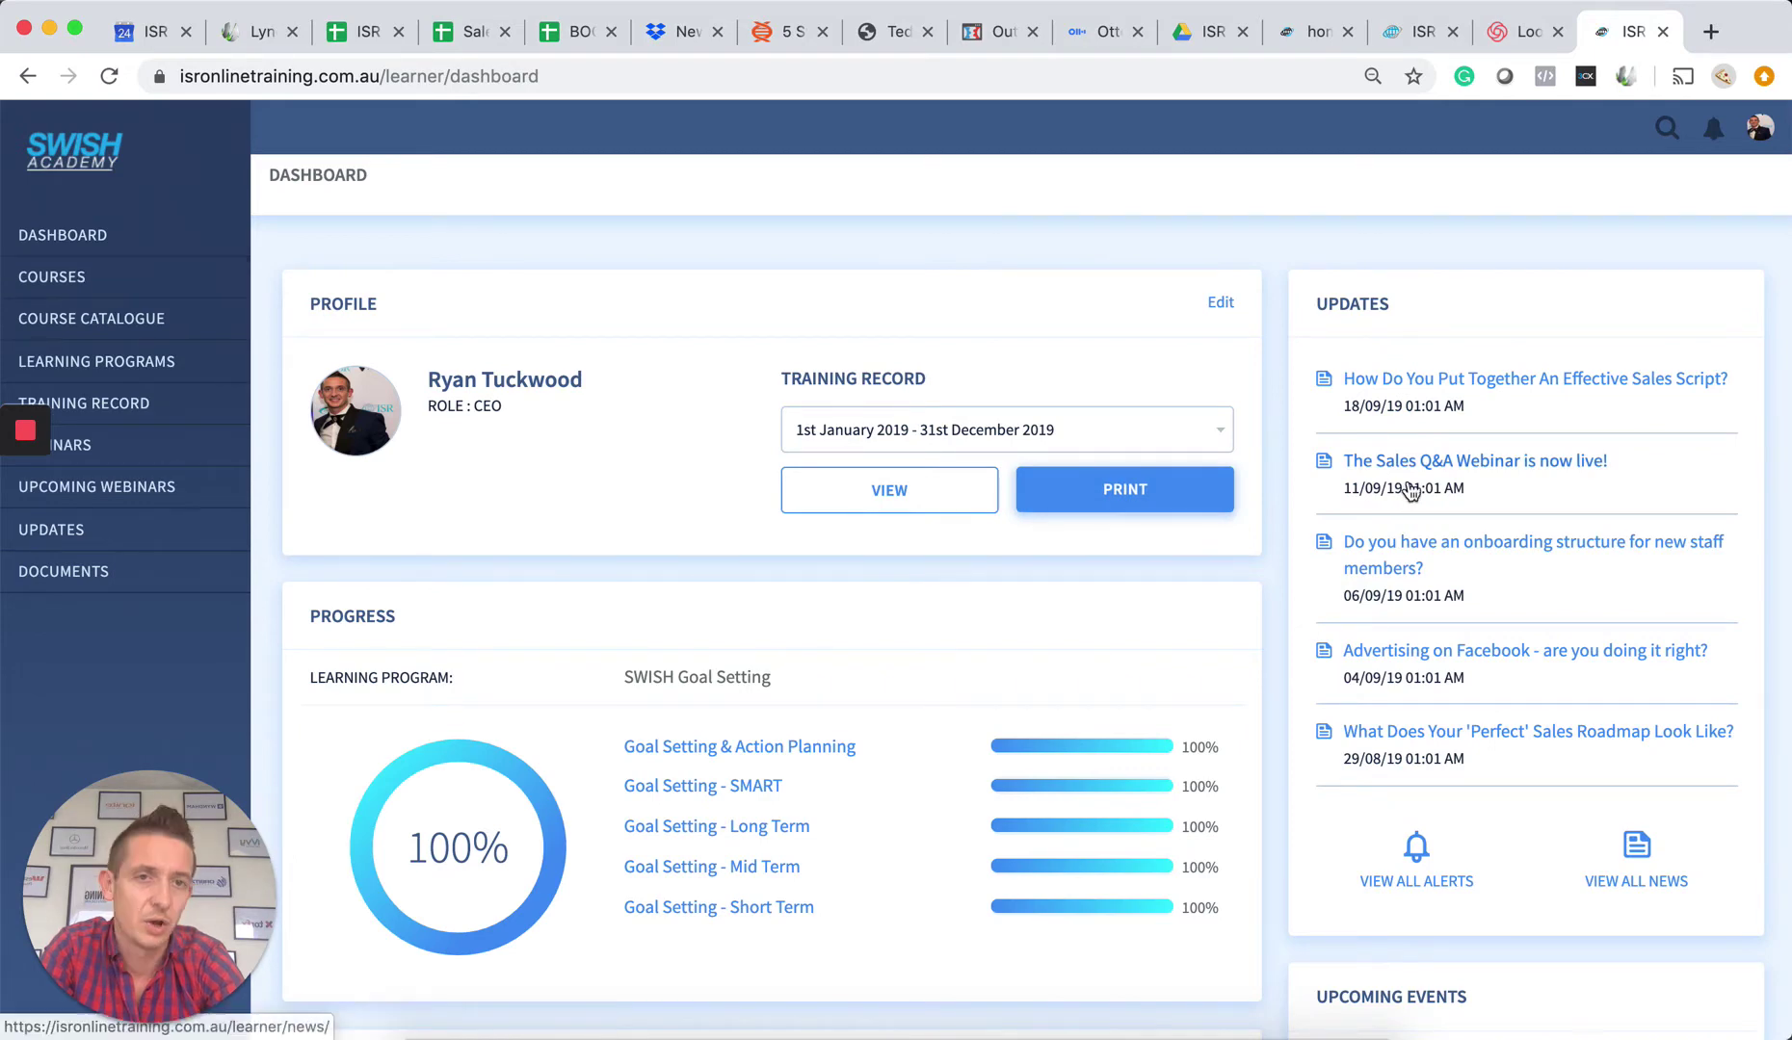
pyautogui.scroll(-3, 1390, 545)
pyautogui.scroll(-2, 1390, 560)
pyautogui.scroll(-2, 1390, 560)
pyautogui.scroll(-2, 1390, 559)
pyautogui.scroll(-2, 1390, 559)
pyautogui.scroll(-2, 1390, 560)
pyautogui.scroll(-2, 1275, 449)
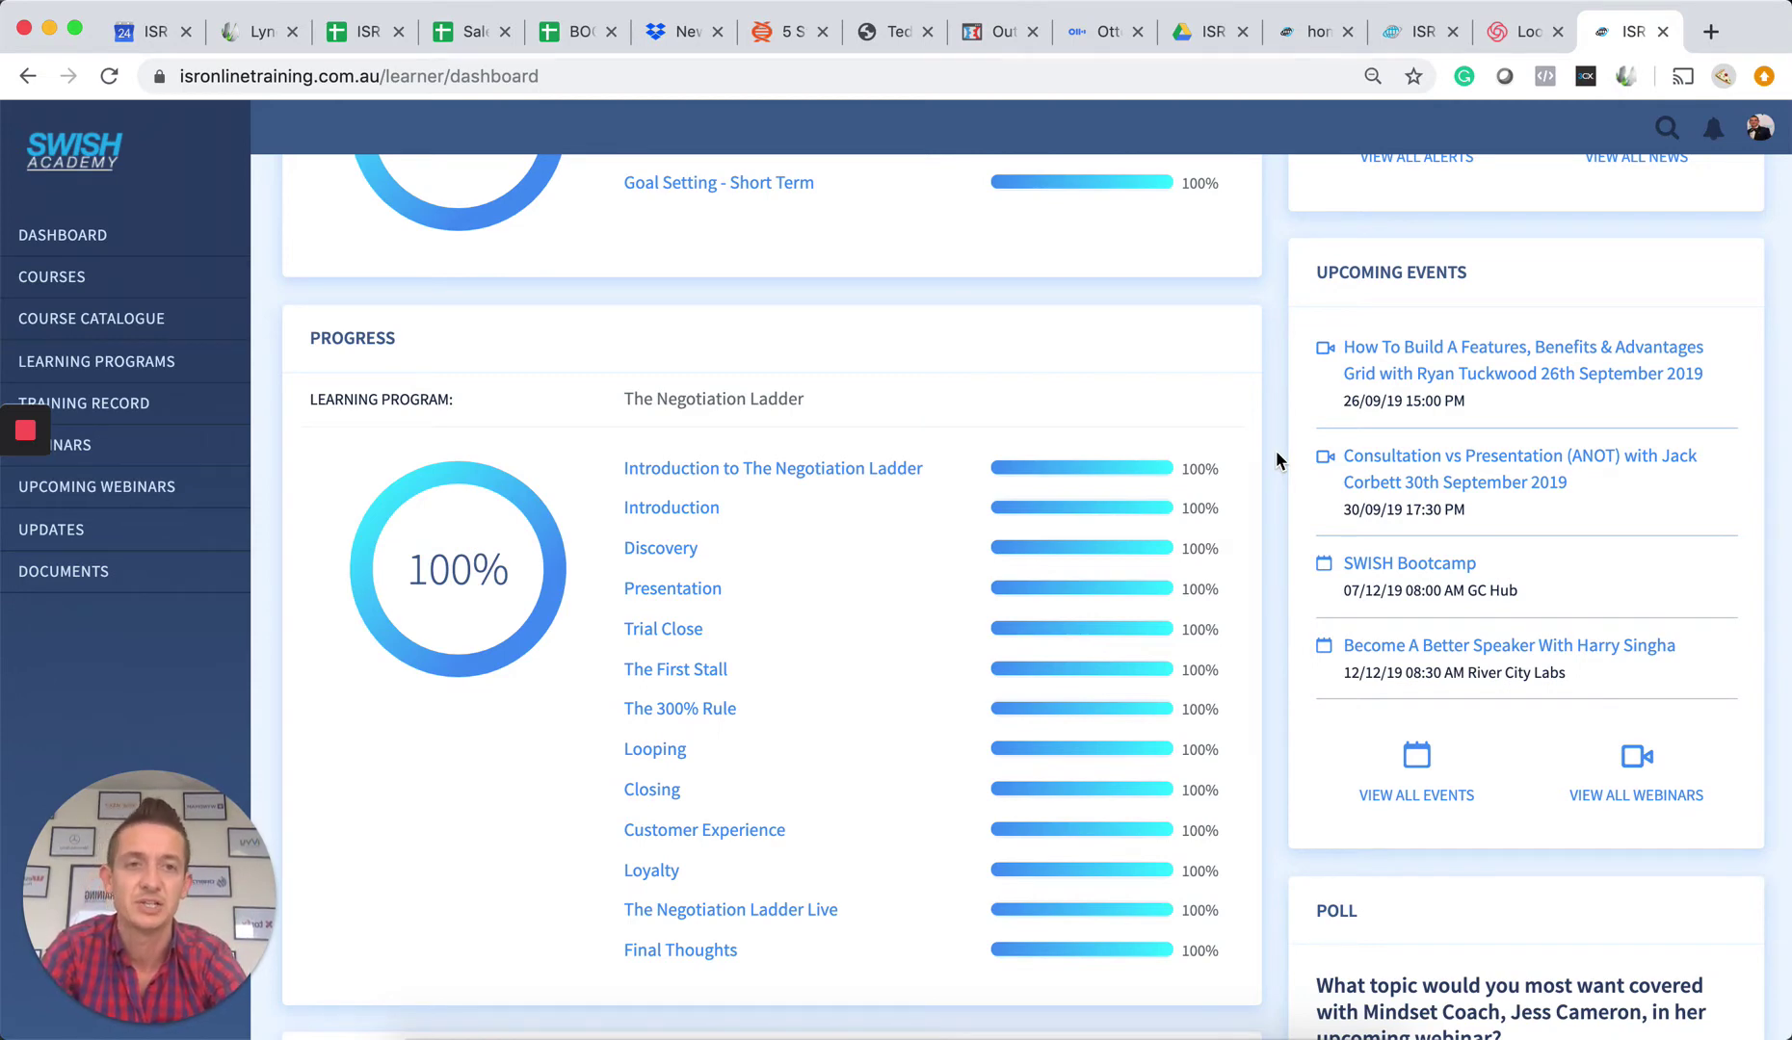
pyautogui.scroll(-1, 1275, 448)
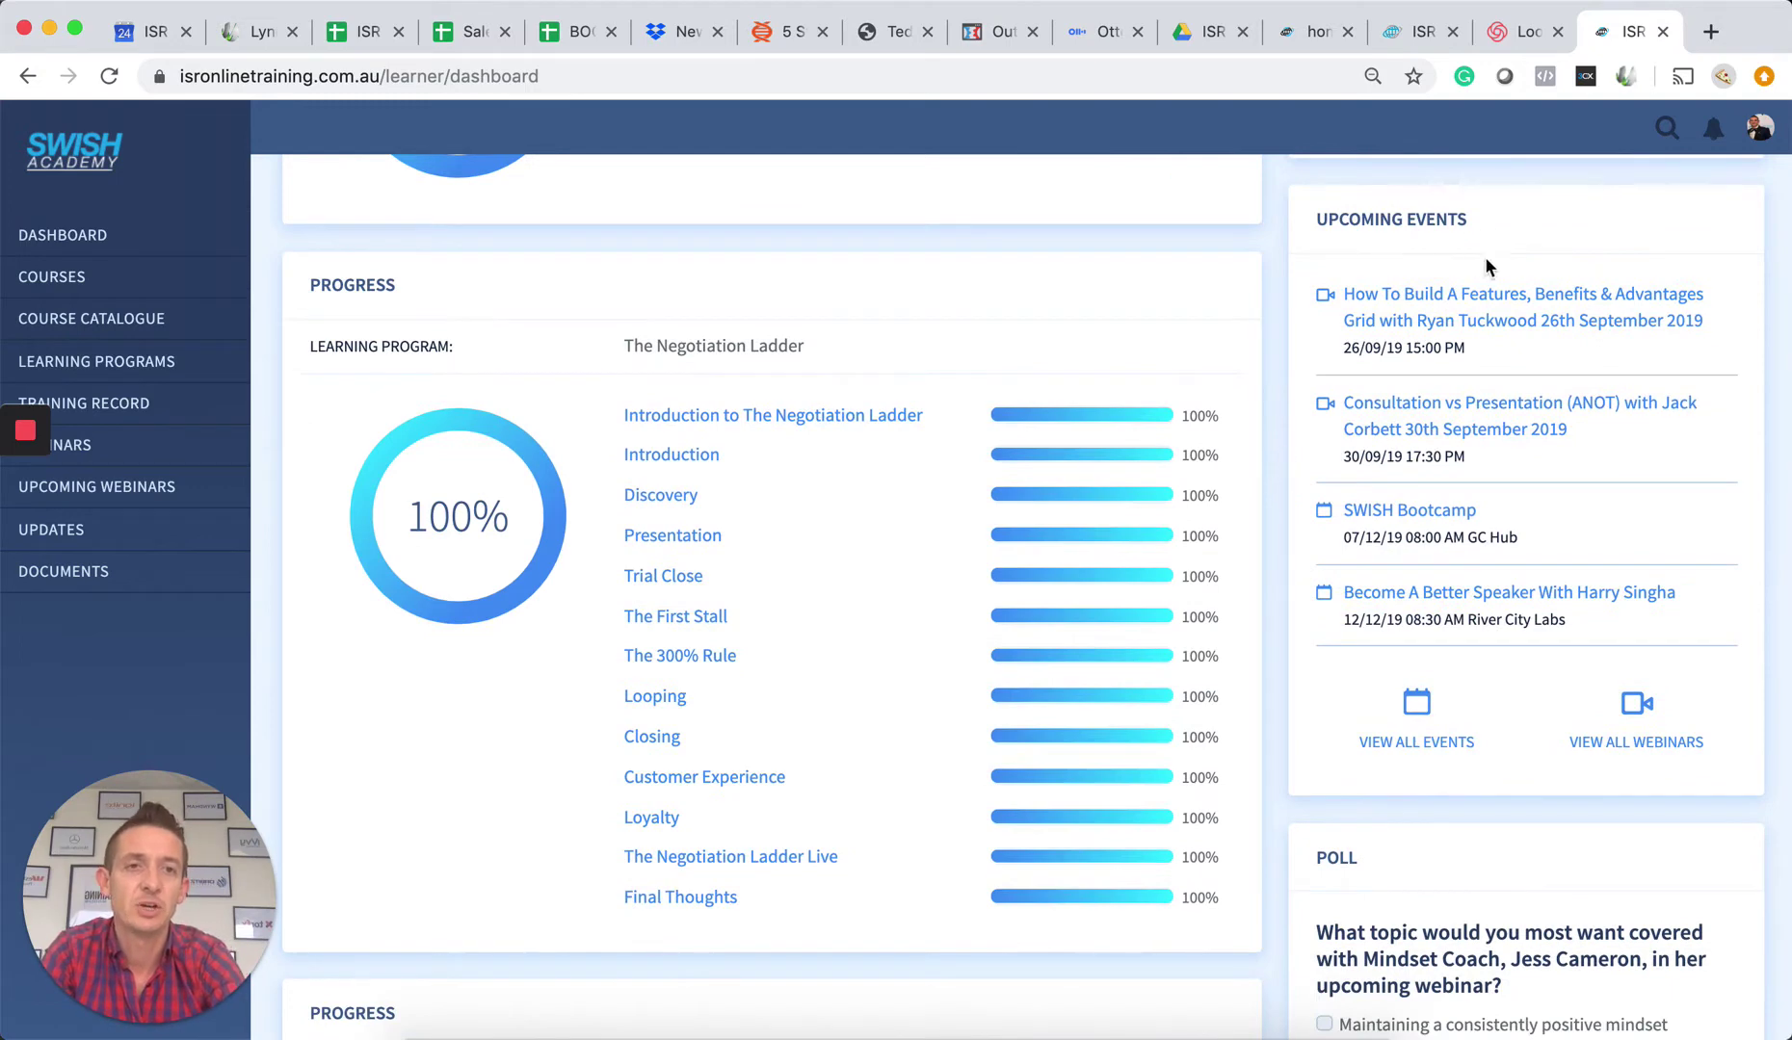
# - Open the full list of upcoming events from the dashboard's View All Events link
pyautogui.click(1417, 713)
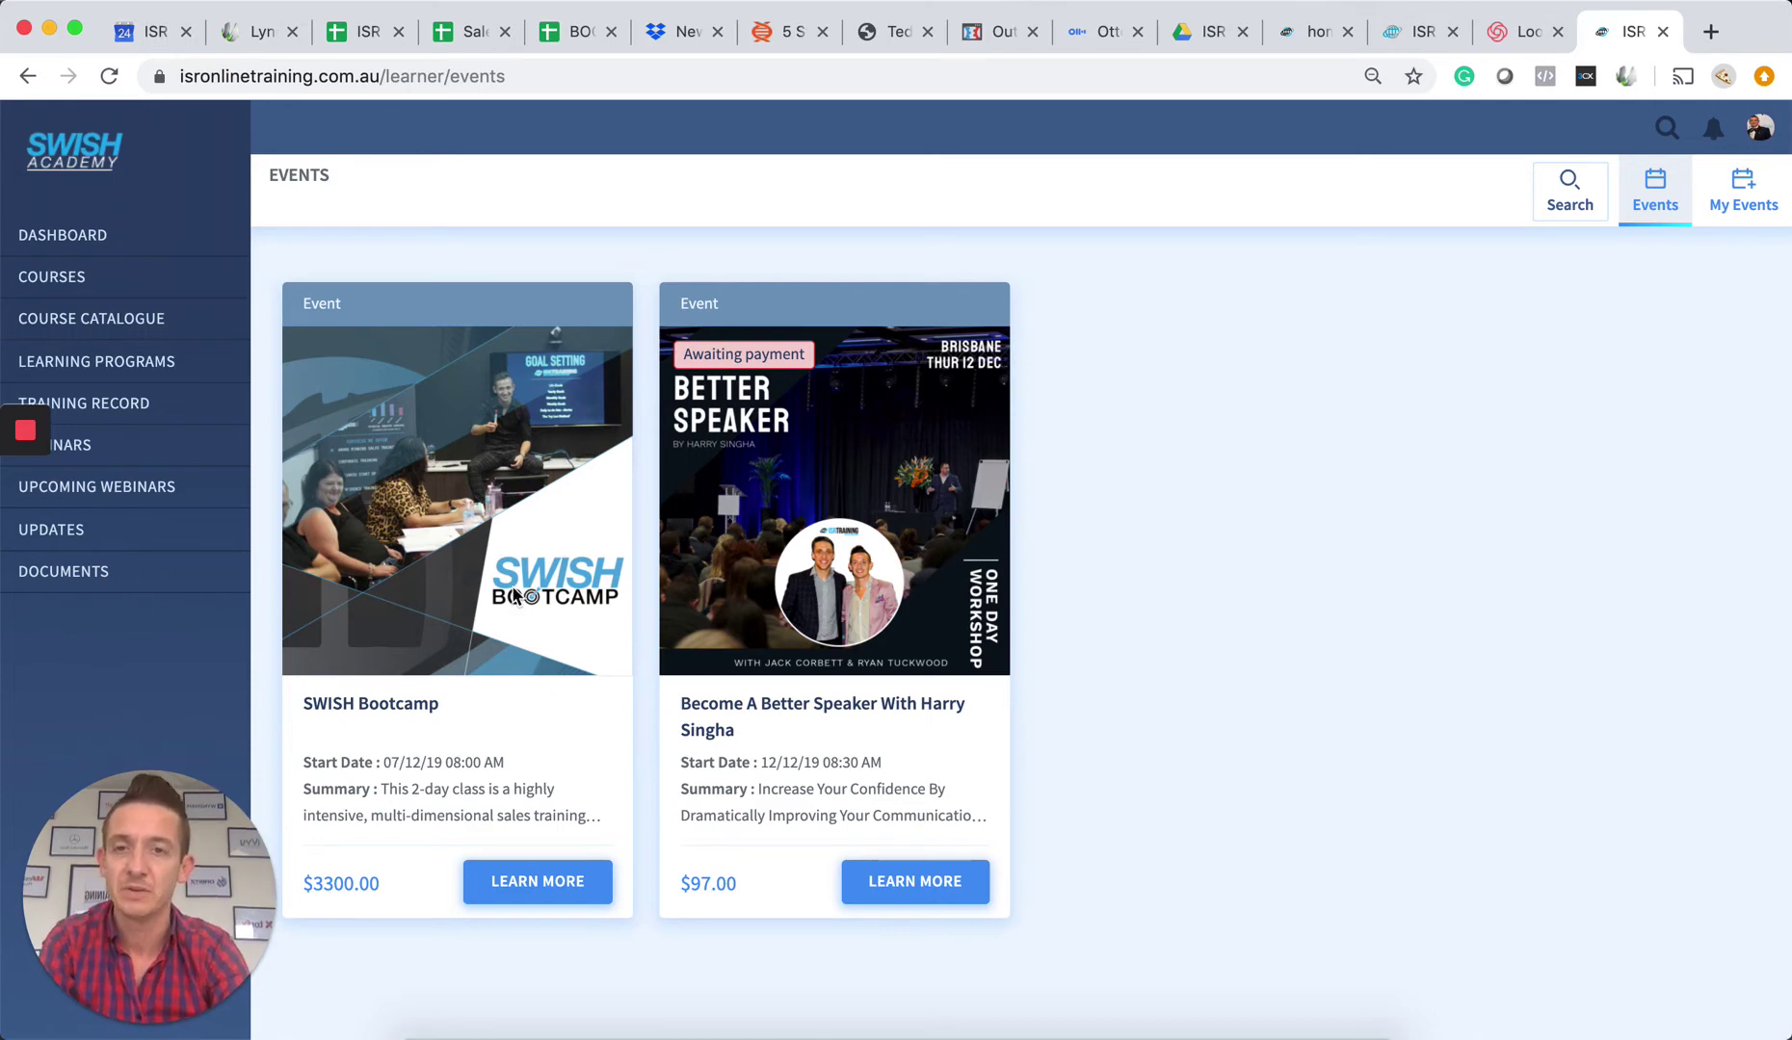
# - Review the SWISH Bootcamp details, choose the GC Hub session, then return to the dashboard
pyautogui.click(536, 881)
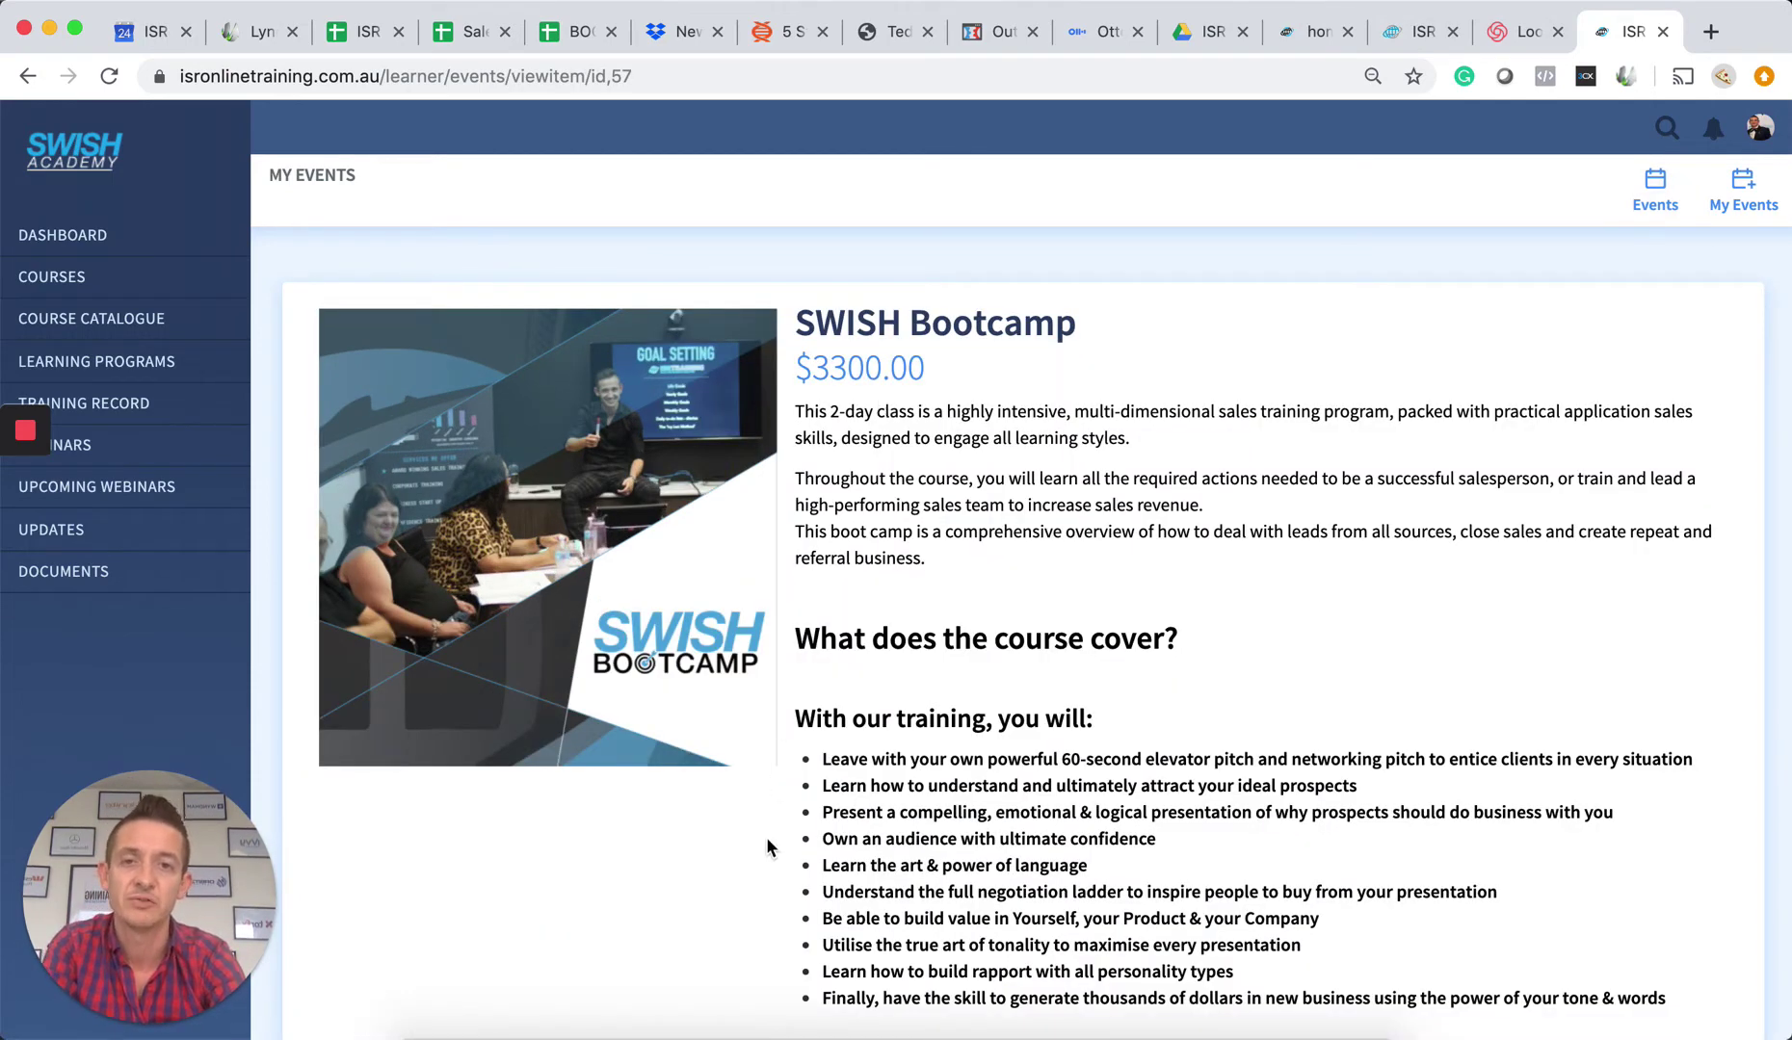
pyautogui.scroll(-2, 765, 837)
pyautogui.scroll(-4, 1071, 730)
pyautogui.scroll(-3, 1071, 730)
pyautogui.scroll(-4, 1071, 730)
pyautogui.scroll(-2, 1071, 730)
pyautogui.scroll(-2, 1071, 728)
pyautogui.click(815, 510)
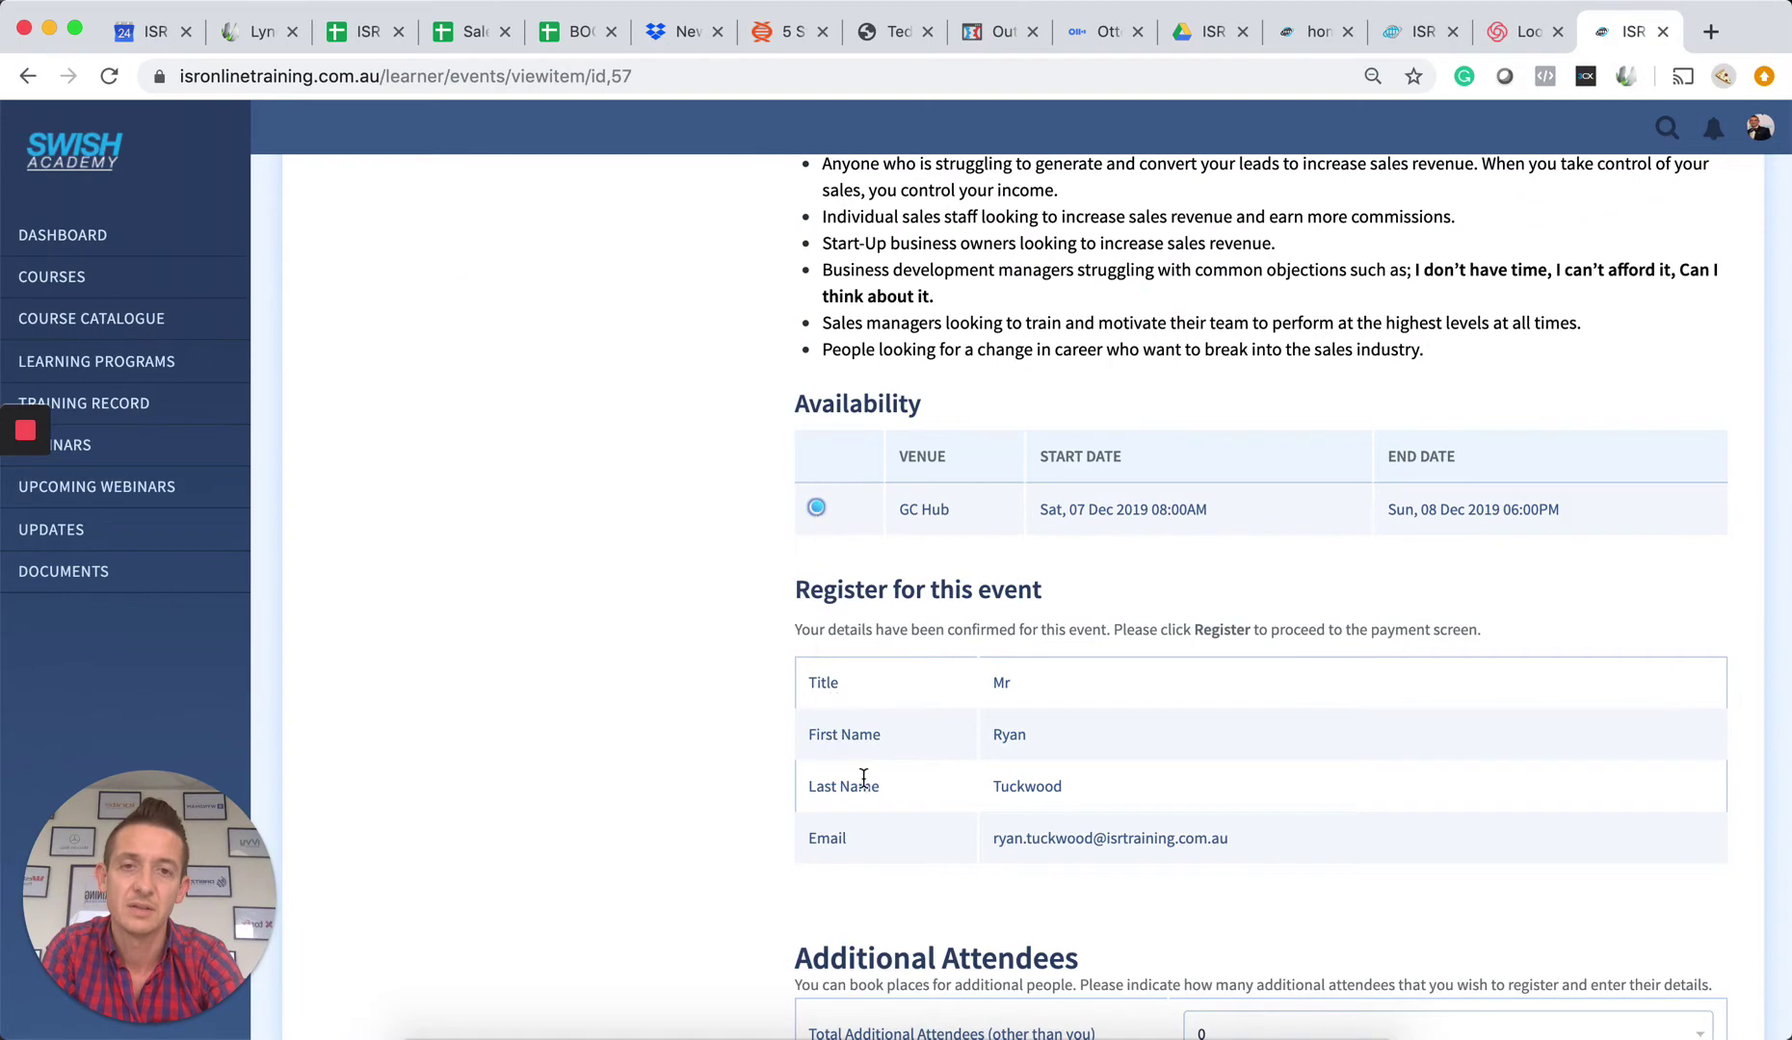
pyautogui.scroll(-2, 814, 610)
pyautogui.scroll(-2, 910, 699)
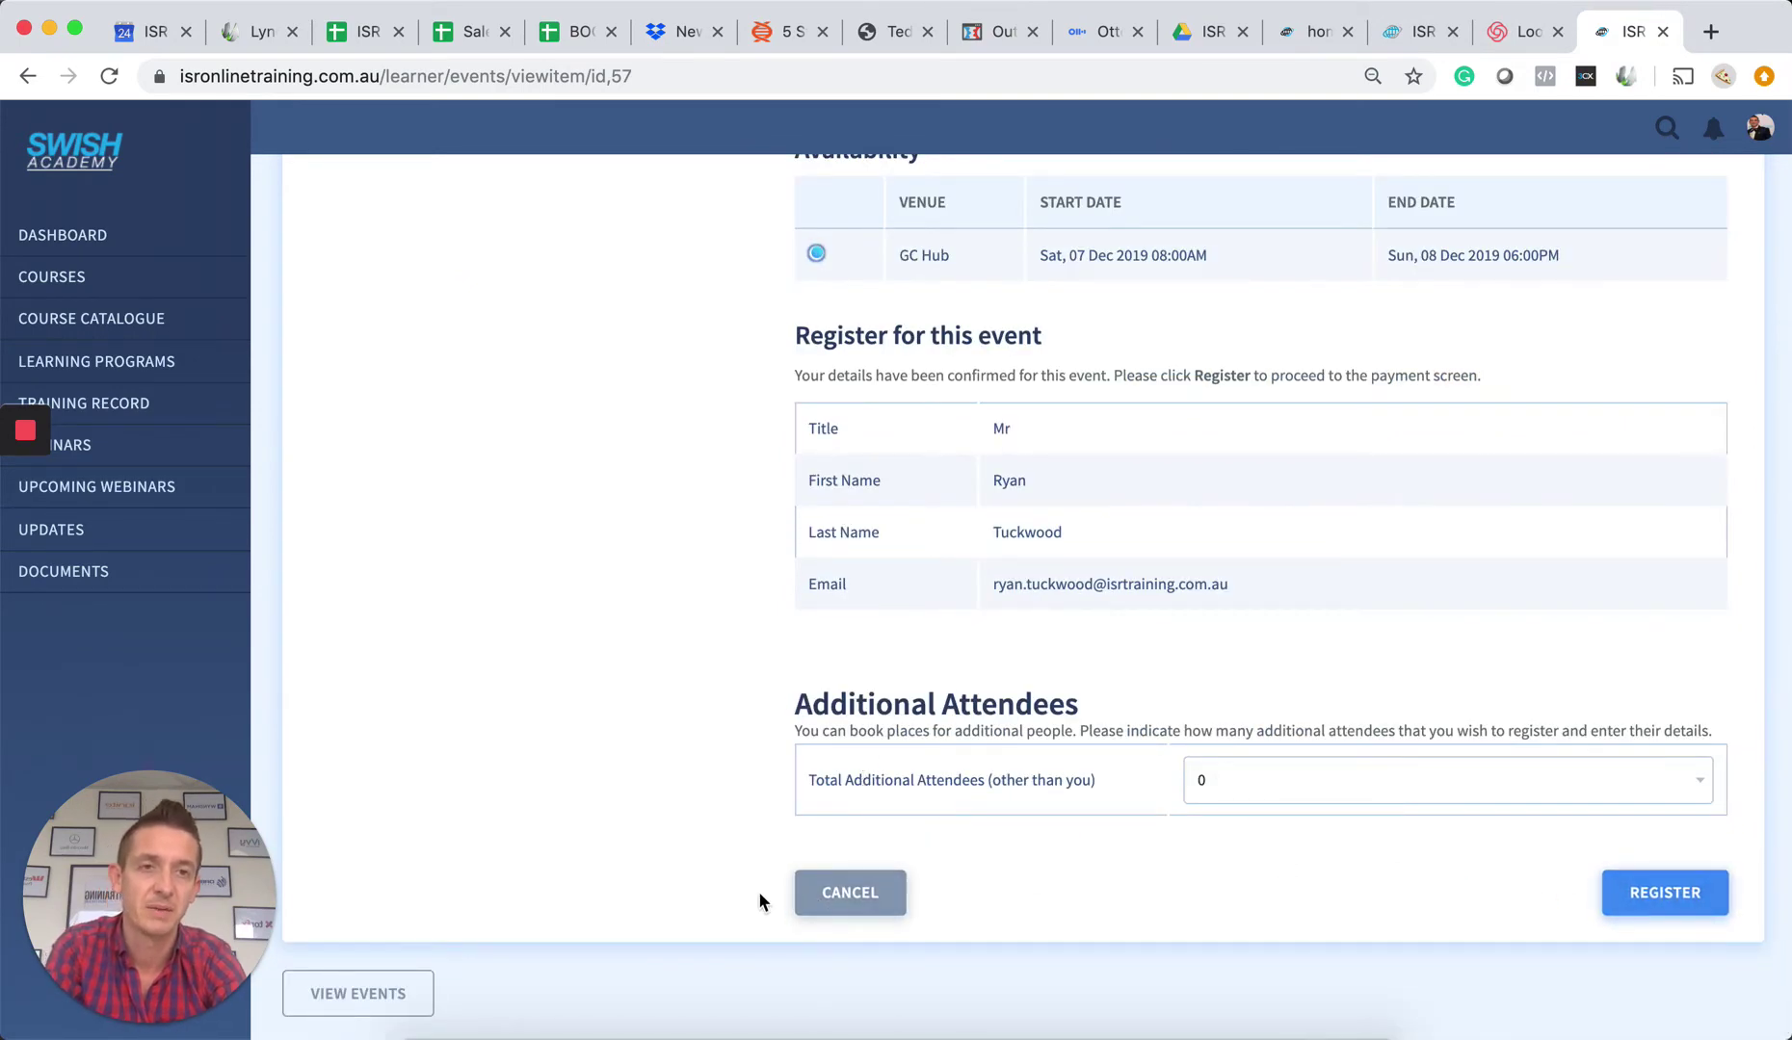
pyautogui.click(358, 993)
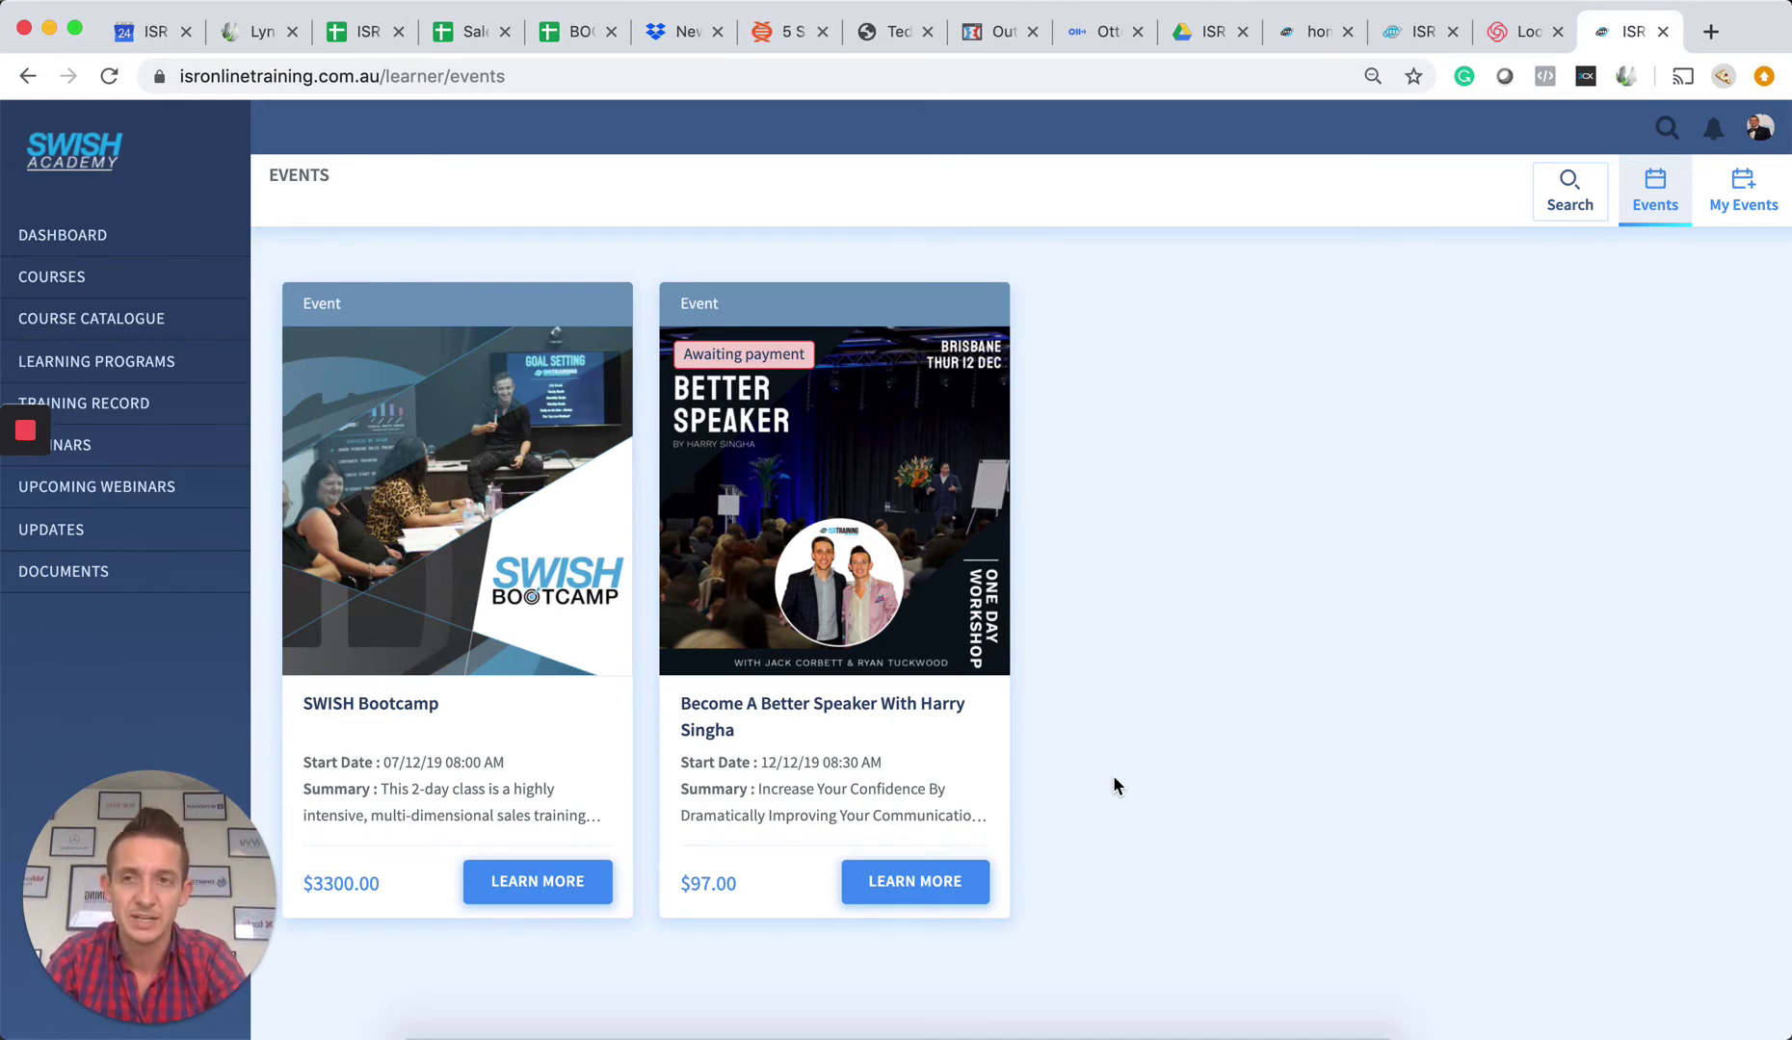
pyautogui.click(80, 243)
pyautogui.scroll(-2, 1264, 601)
pyautogui.scroll(-5, 1264, 601)
pyautogui.scroll(-5, 1264, 601)
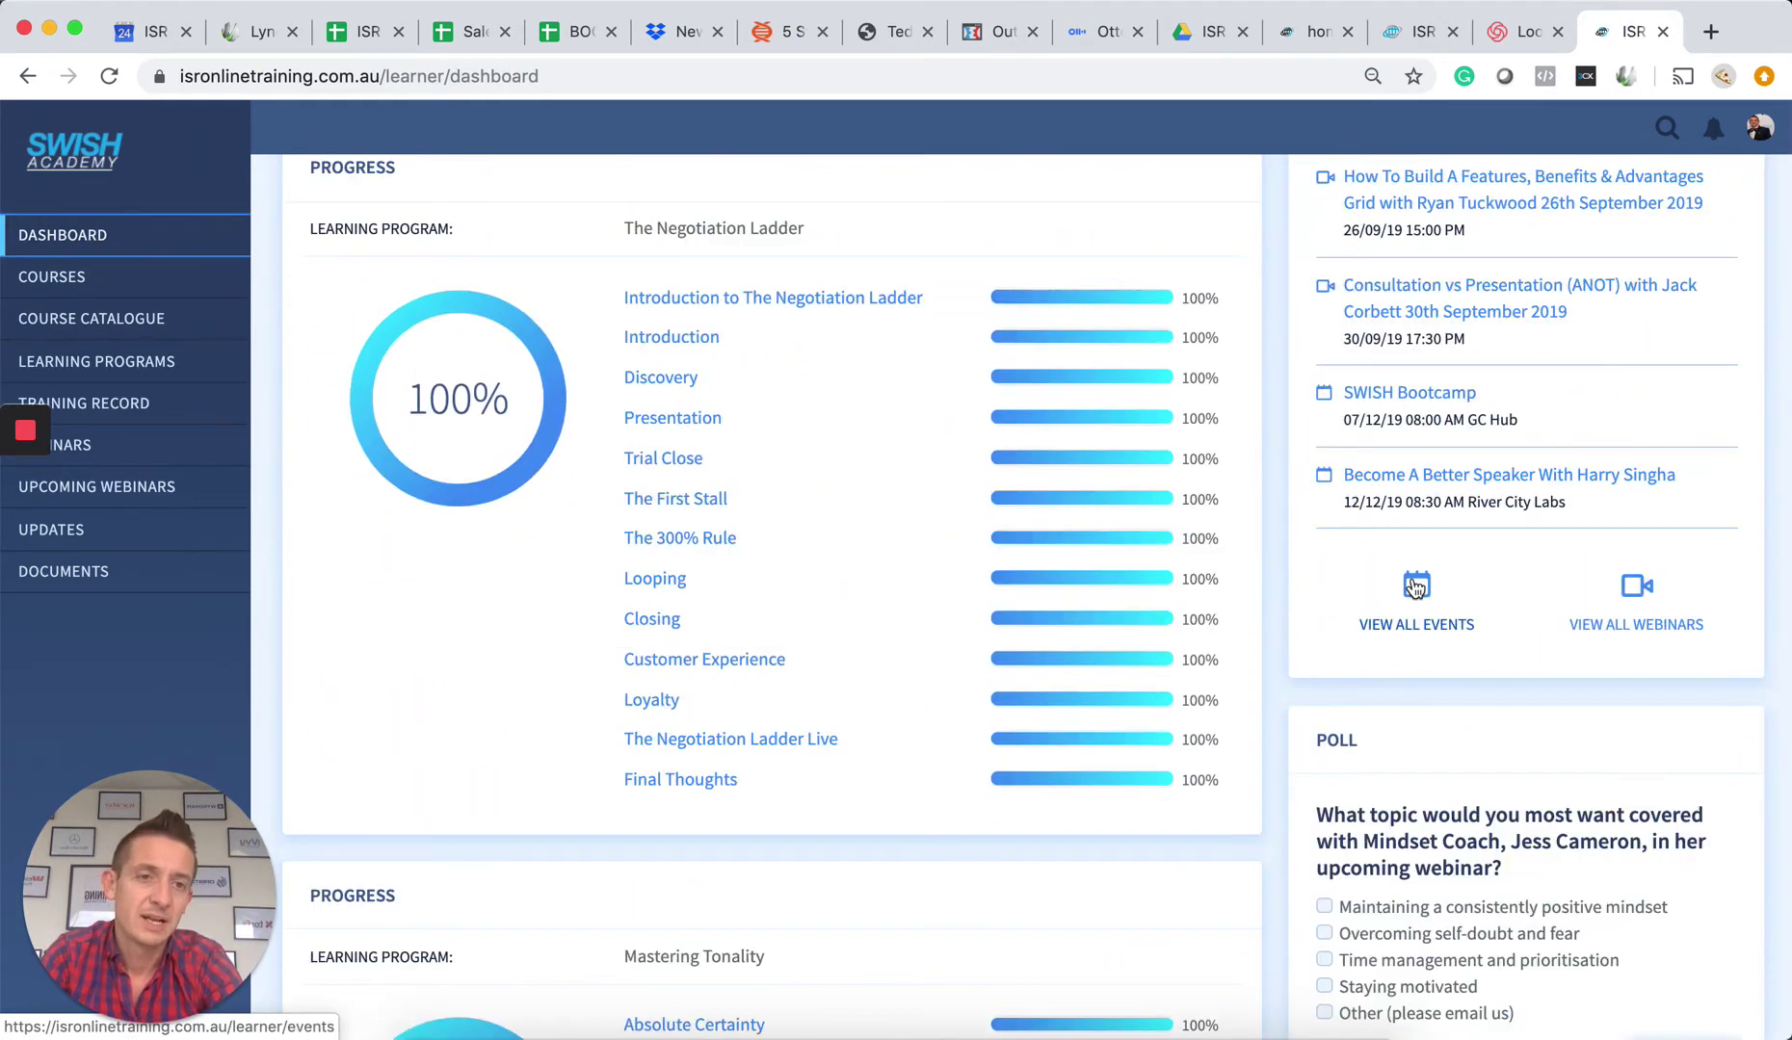
# - Open the Webinars page listing free webinars like Consultation vs Presentation
pyautogui.click(1639, 592)
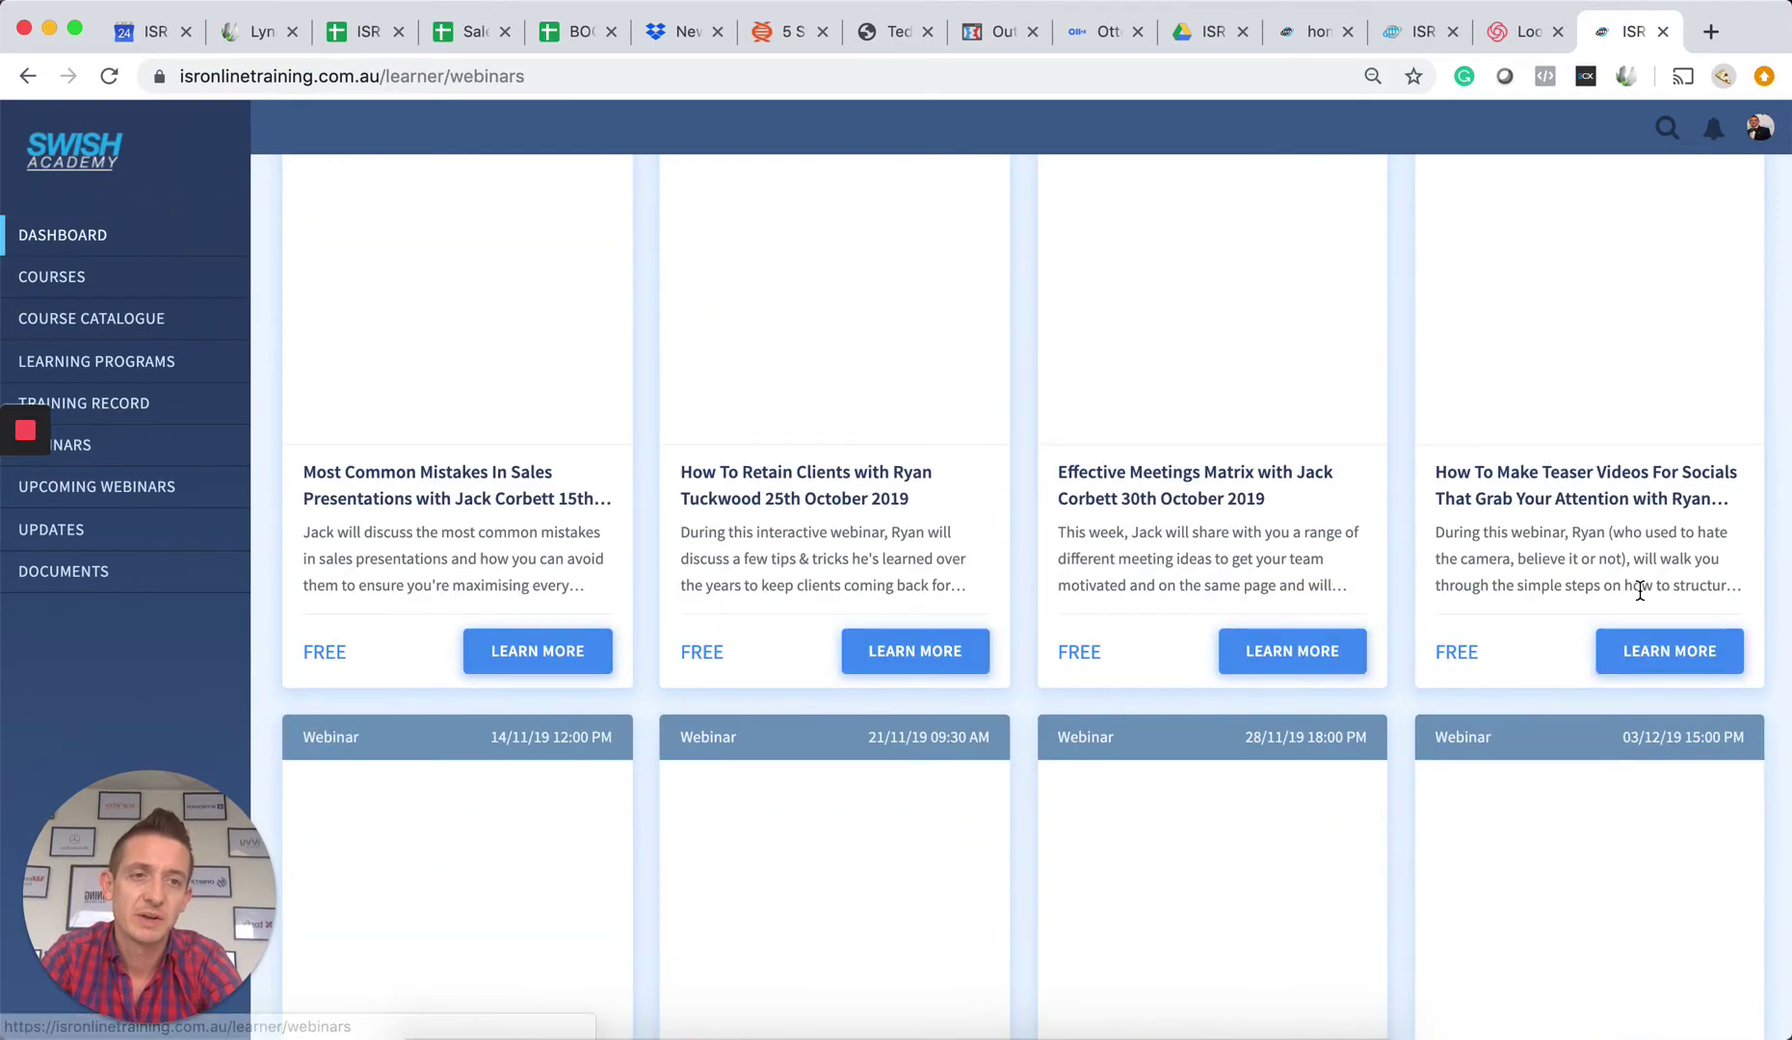
pyautogui.scroll(5, 1391, 498)
pyautogui.scroll(3, 1391, 498)
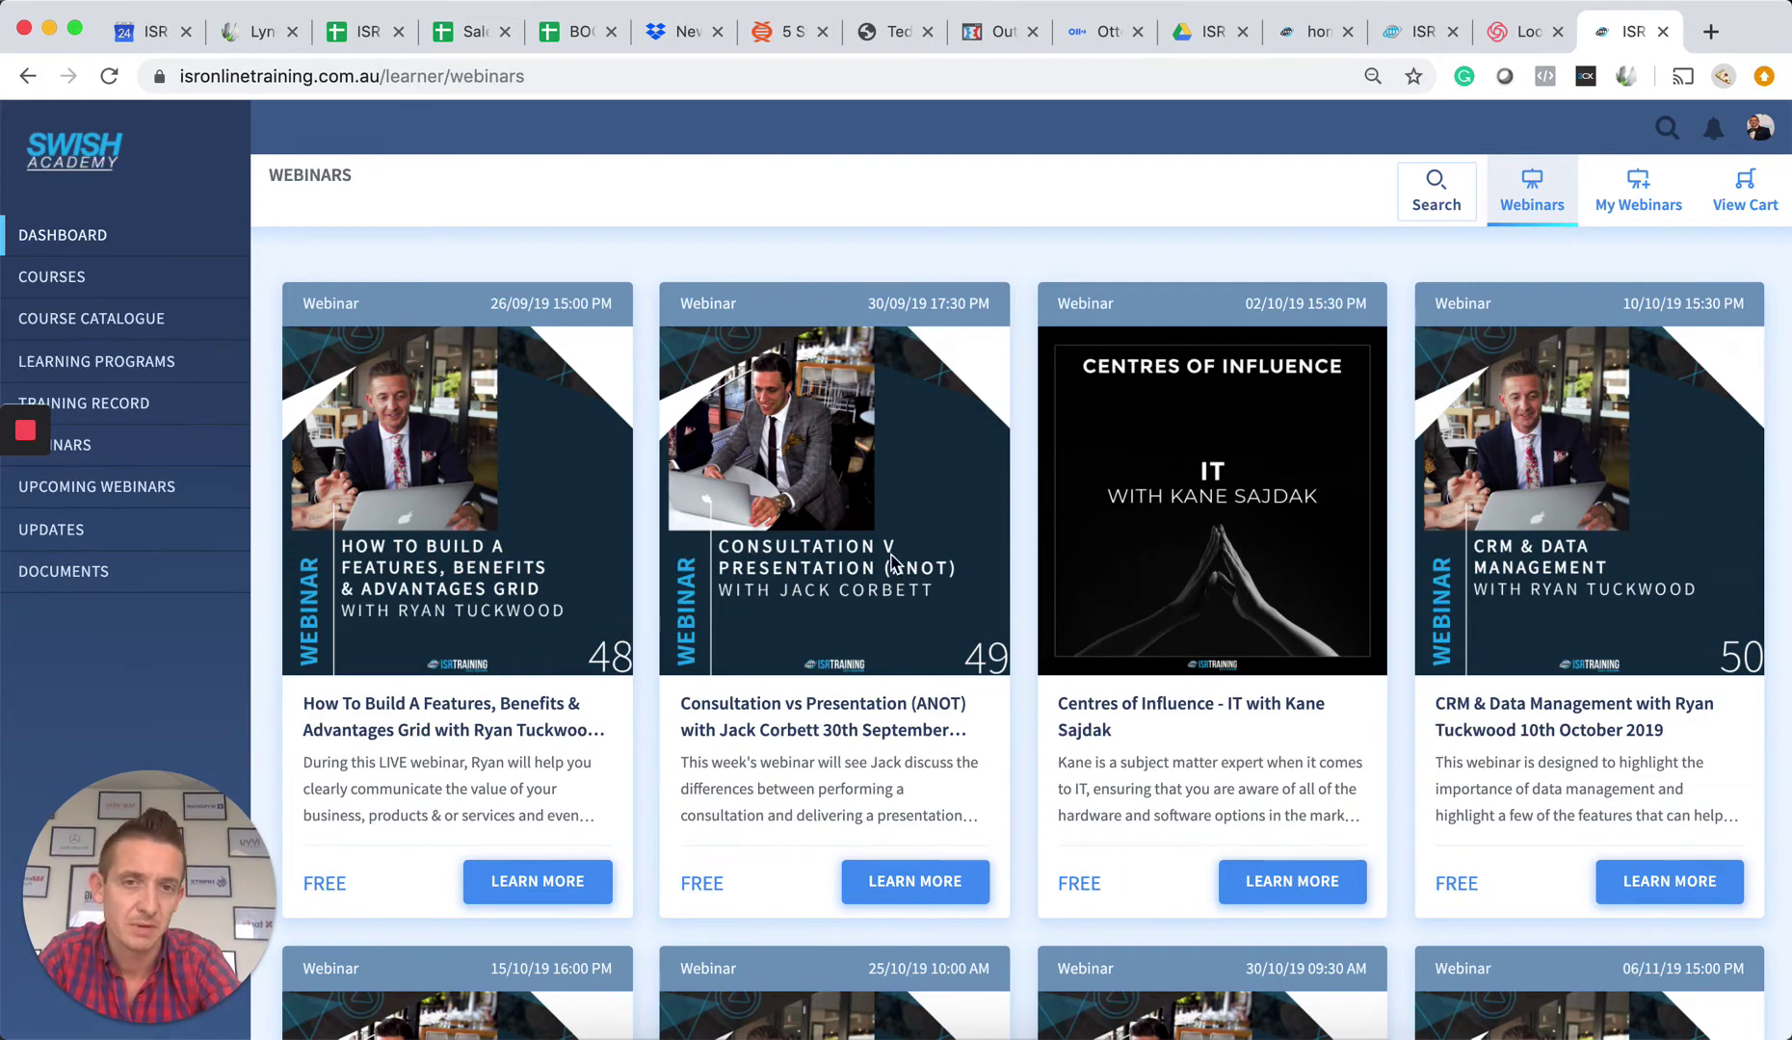
pyautogui.scroll(-1, 834, 668)
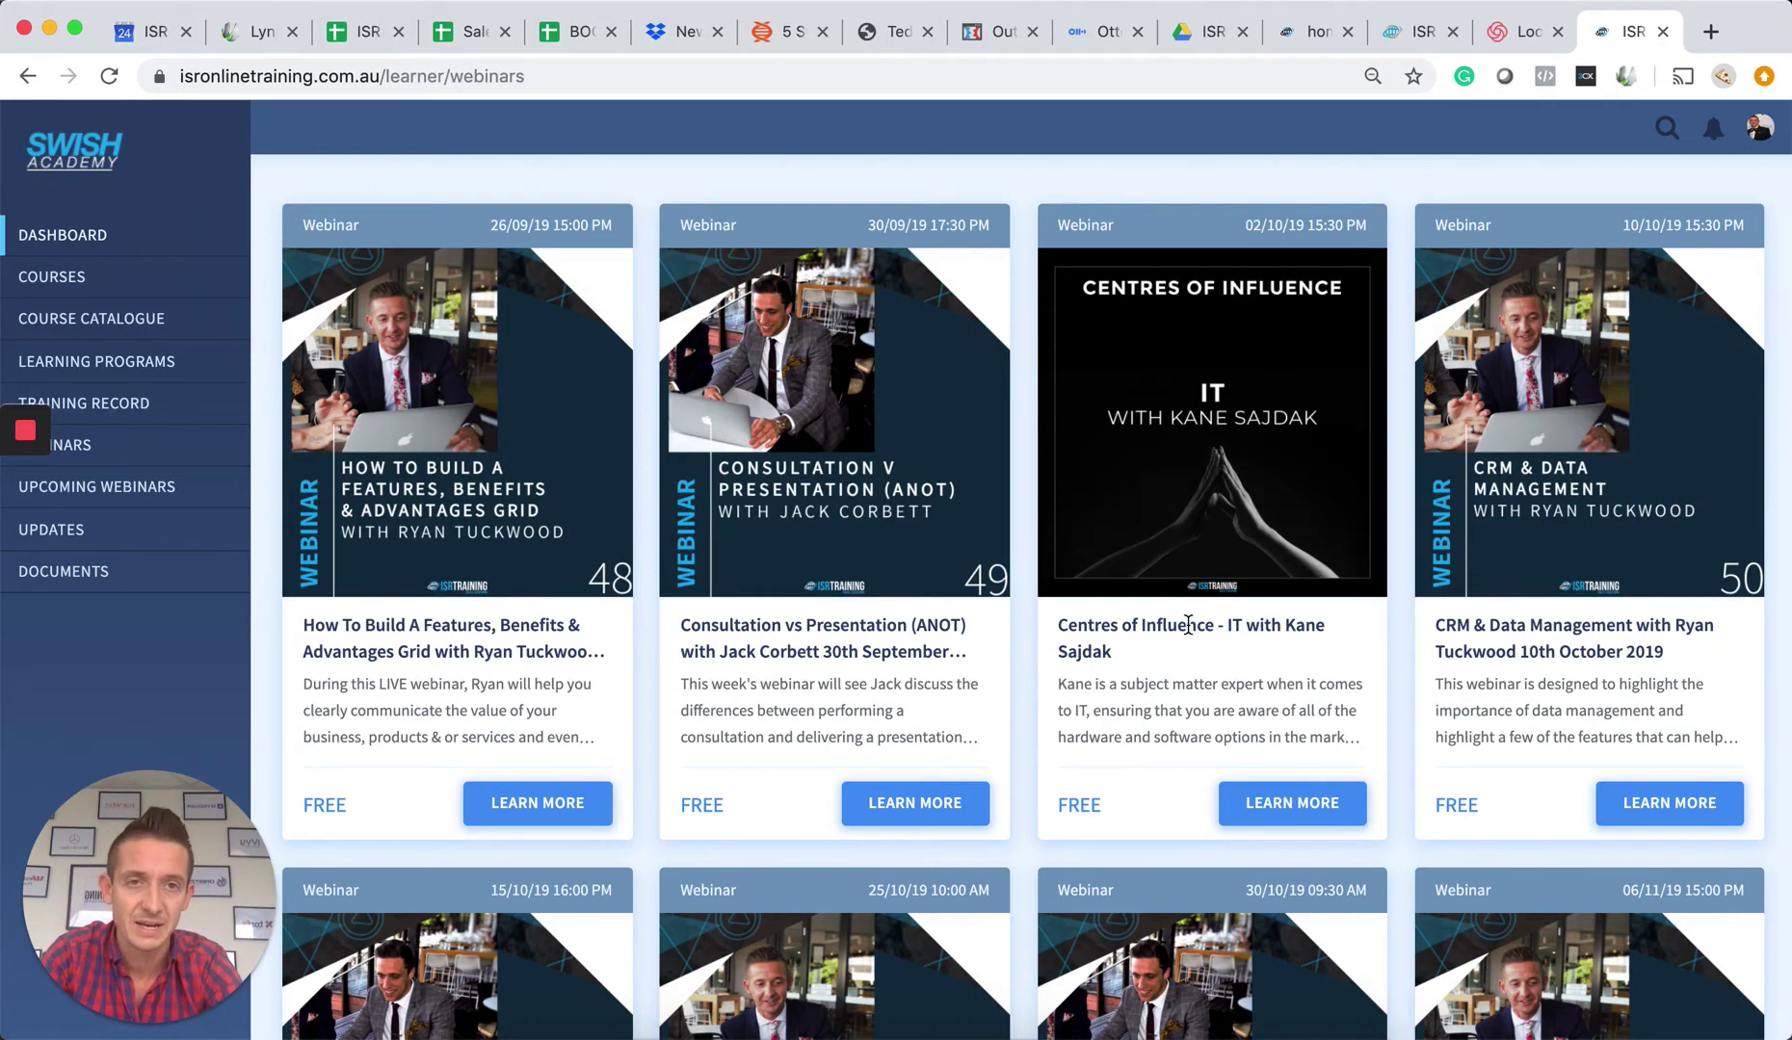
# - Open the Consultation vs Presentation (ANOT) webinar's details with its Zoom registration link
pyautogui.click(899, 802)
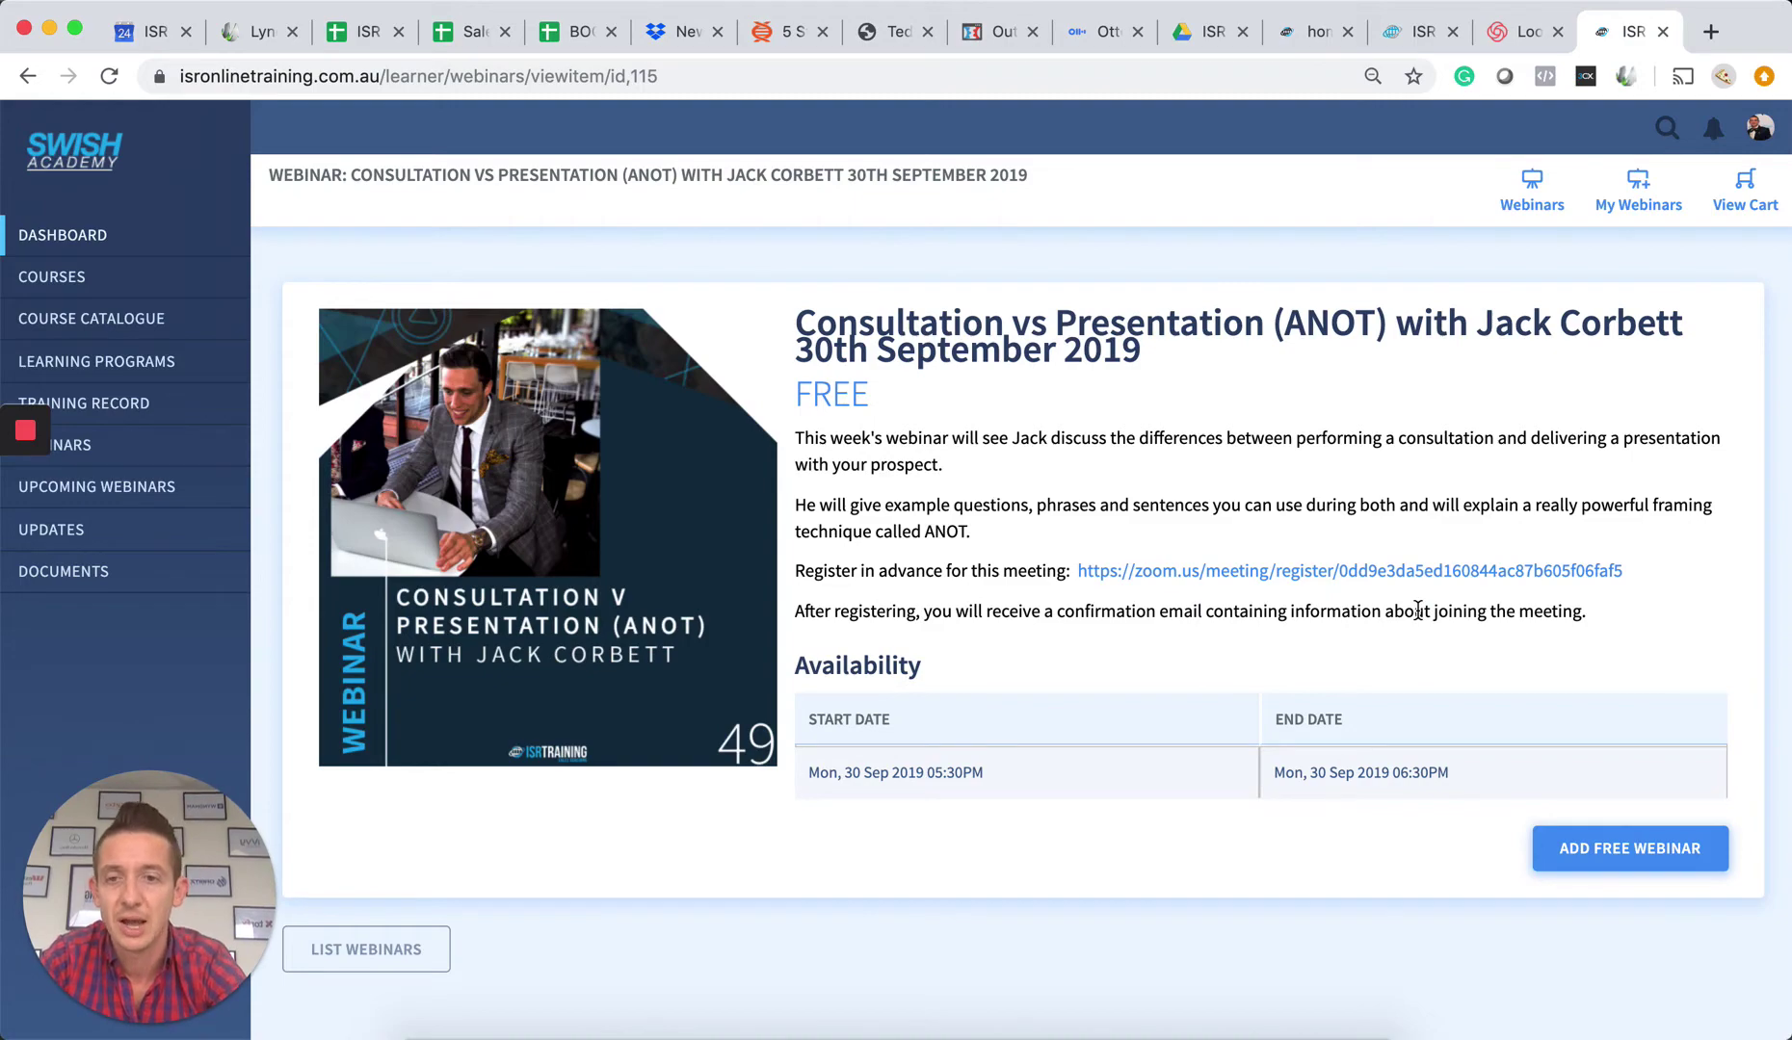
# - Back on the dashboard, tick the poll topics Staying motivated and Other (please email us)
pyautogui.click(99, 235)
pyautogui.scroll(-10, 1272, 557)
pyautogui.scroll(-10, 1272, 556)
pyautogui.scroll(-5, 1272, 557)
pyautogui.scroll(-3, 1273, 557)
pyautogui.scroll(-2, 1273, 557)
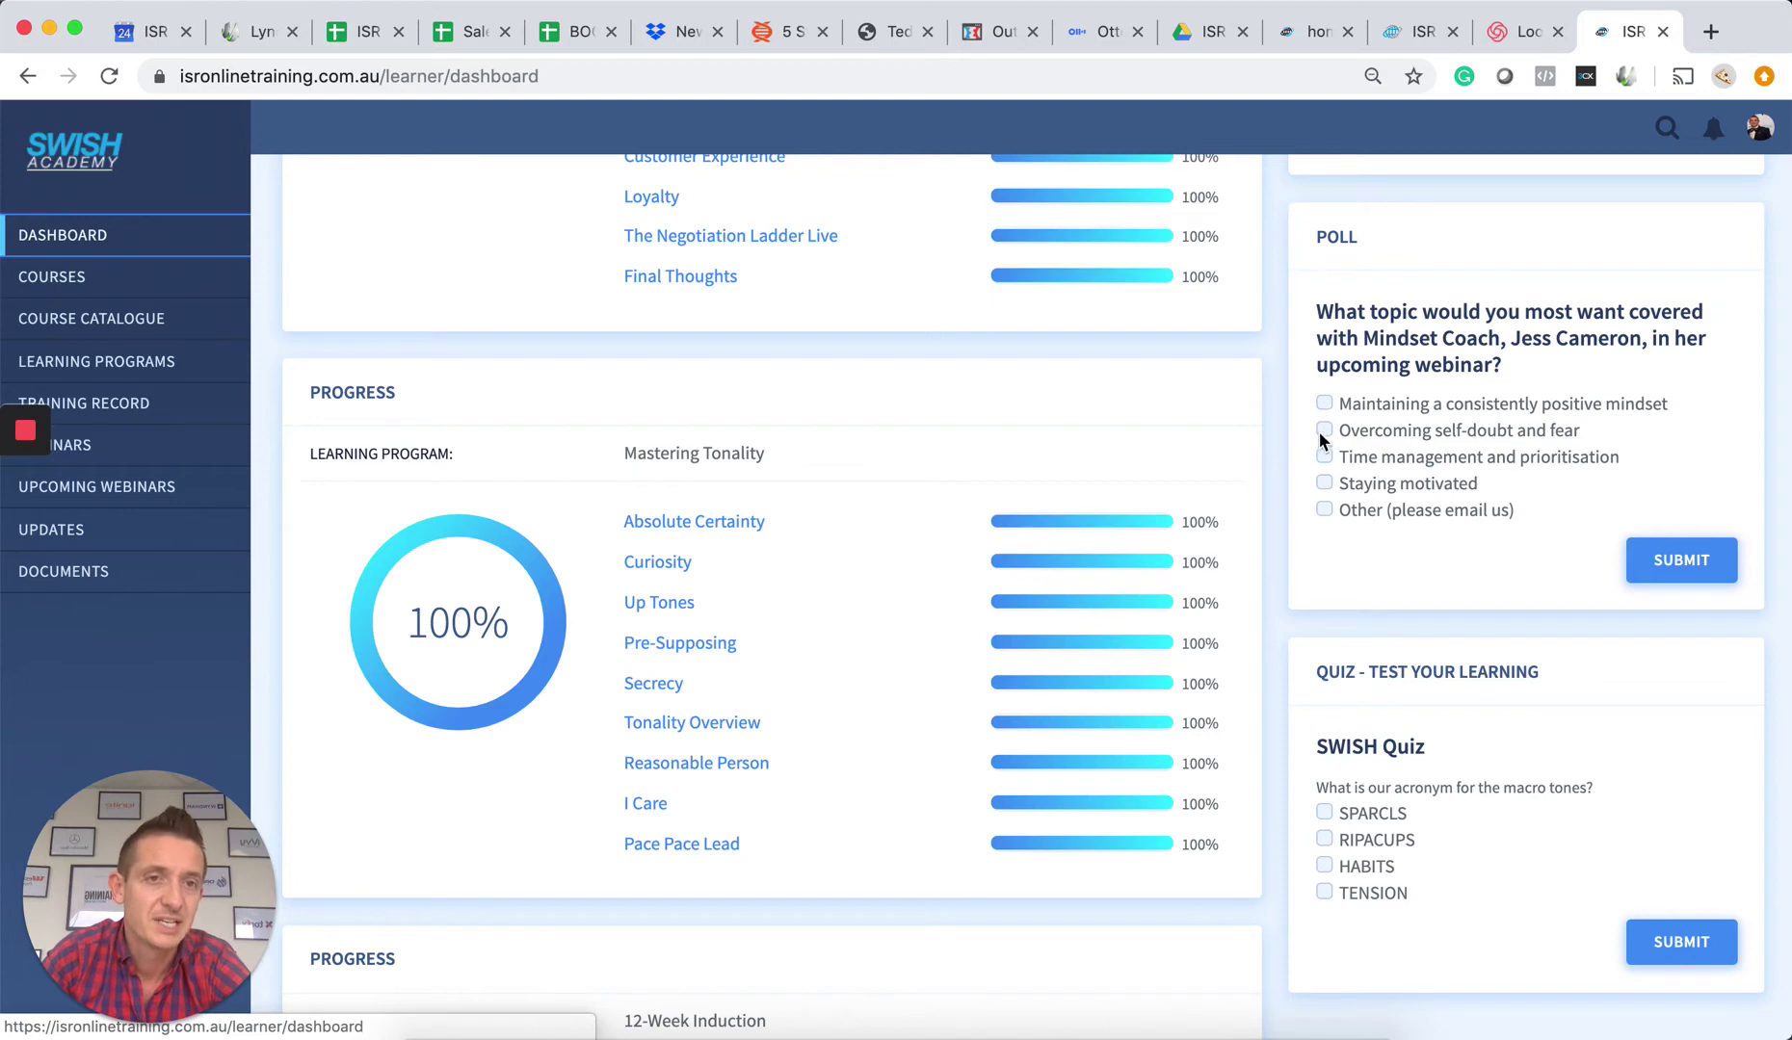
pyautogui.click(1324, 511)
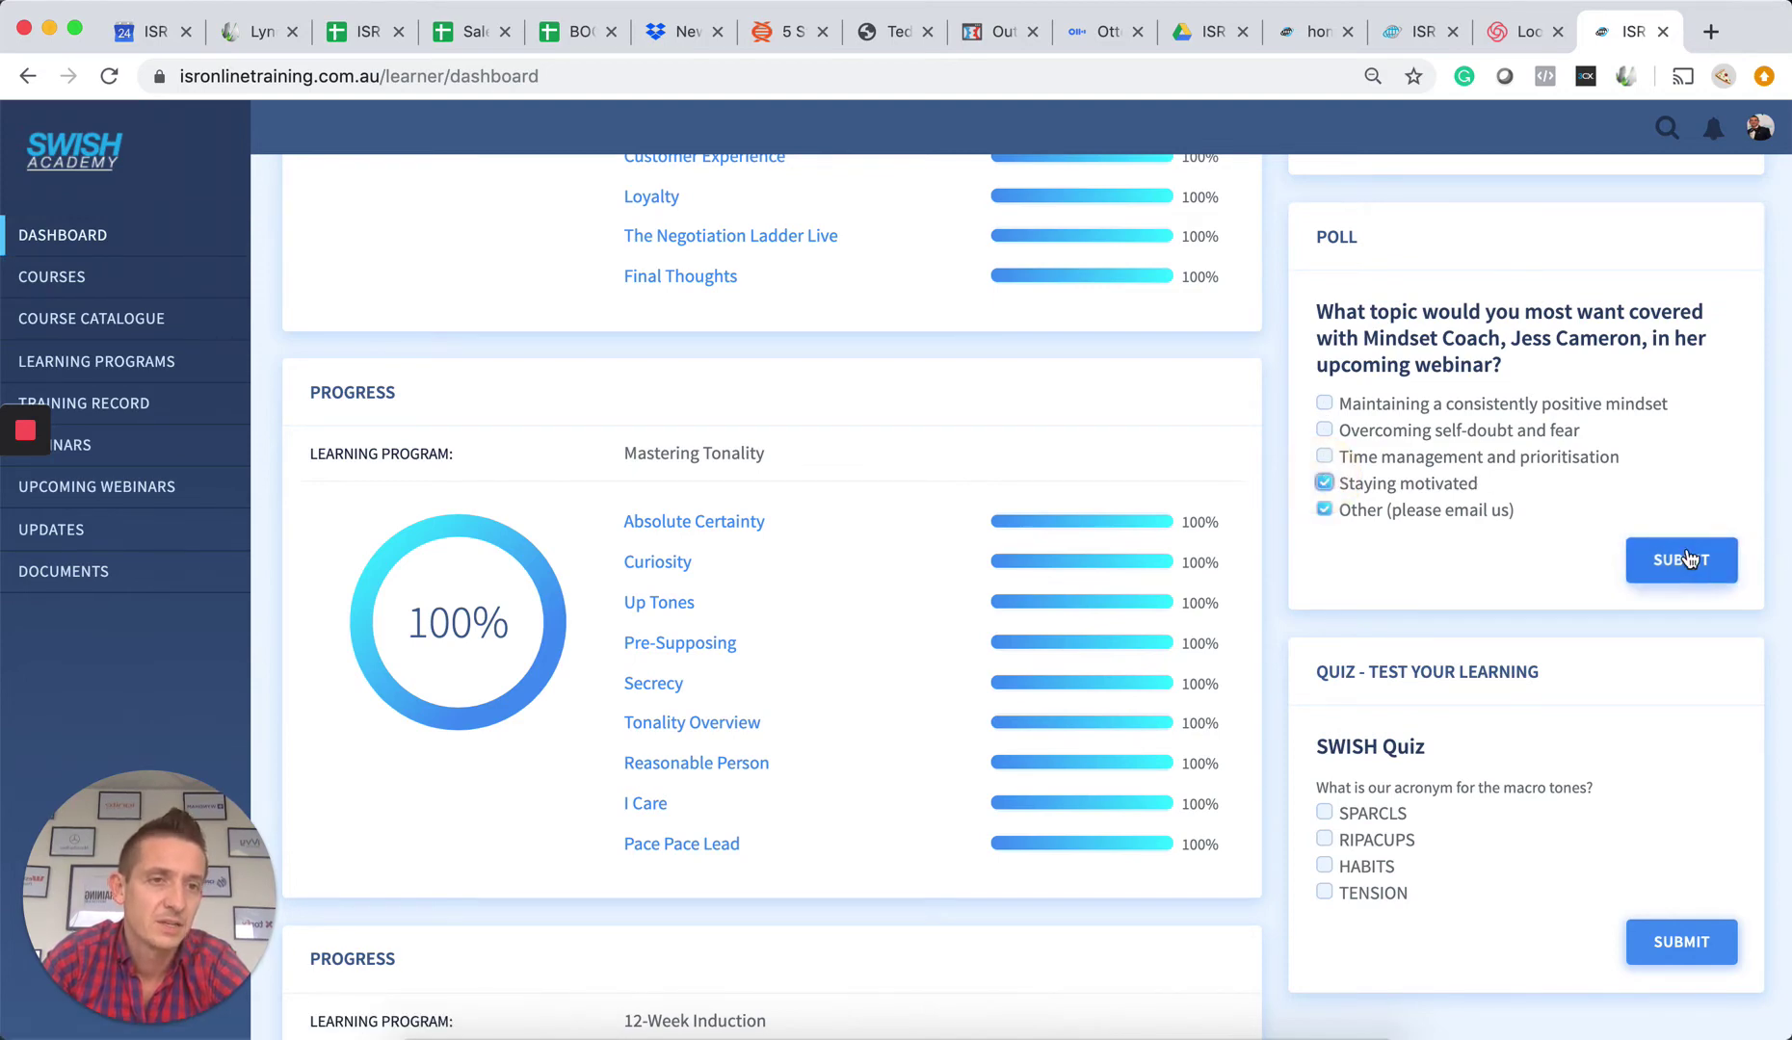
pyautogui.click(1263, 560)
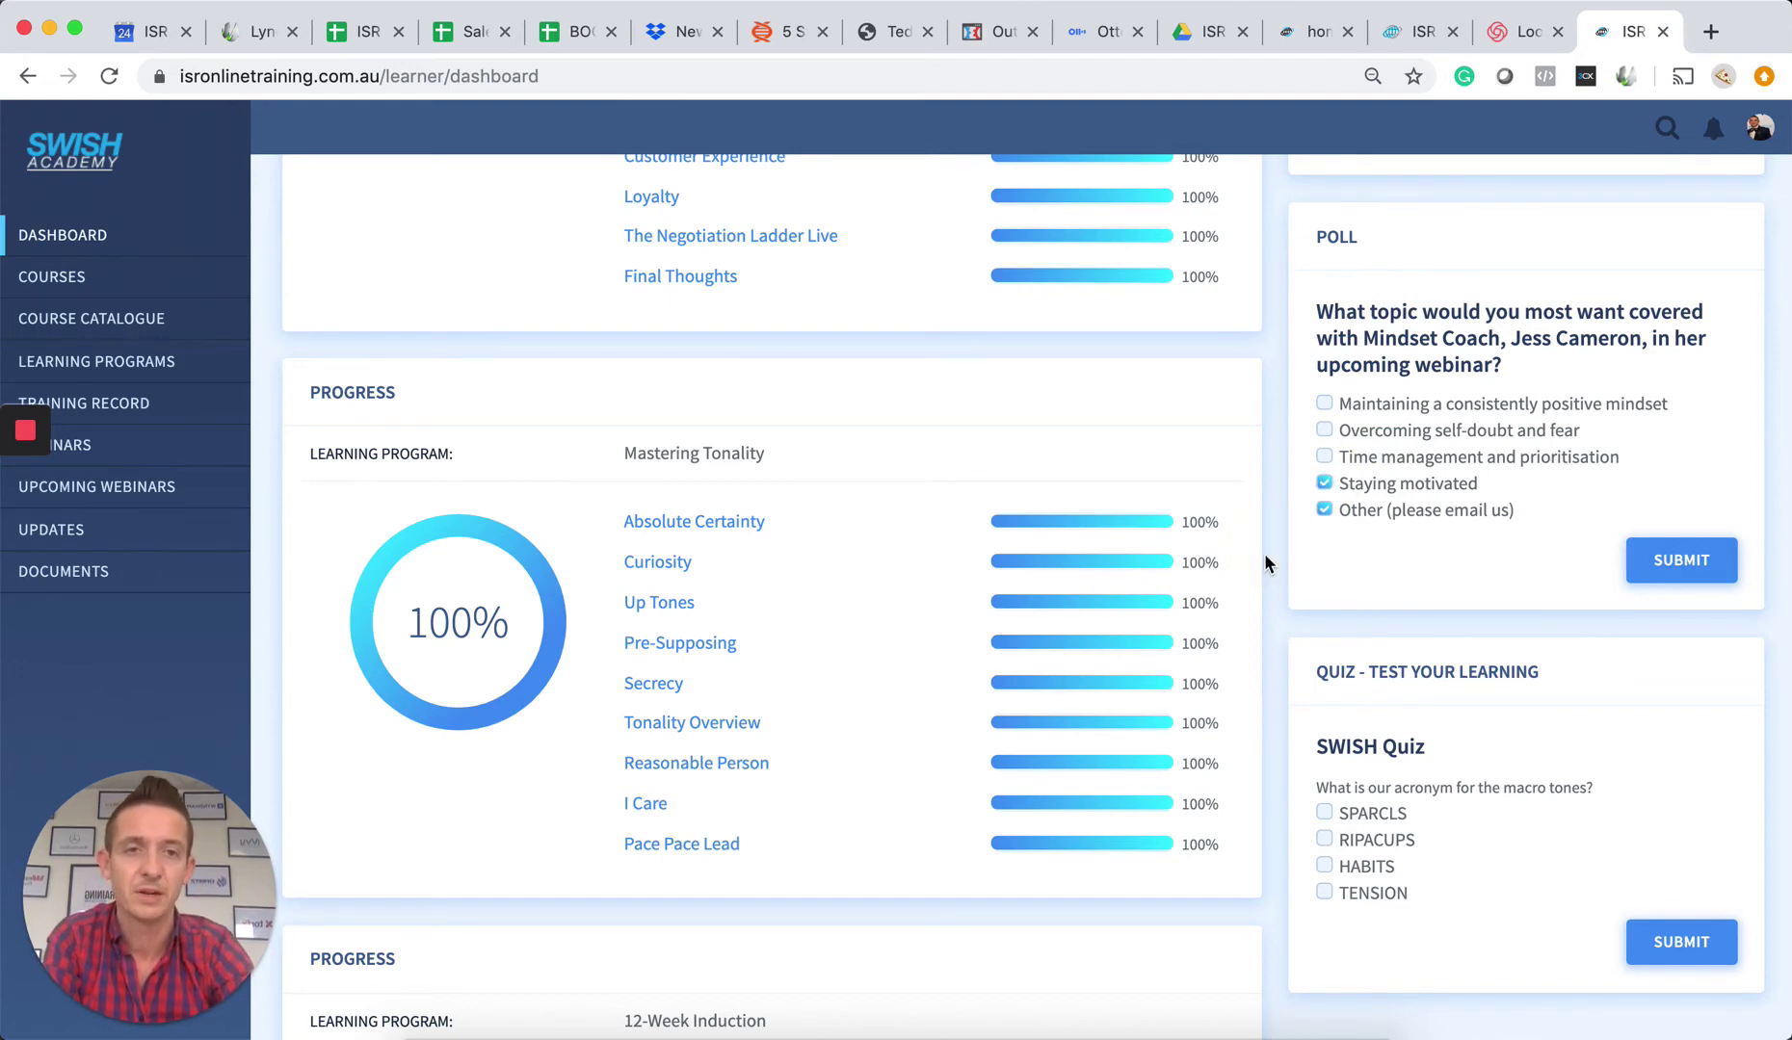
pyautogui.scroll(-5, 1264, 560)
pyautogui.scroll(-5, 1264, 559)
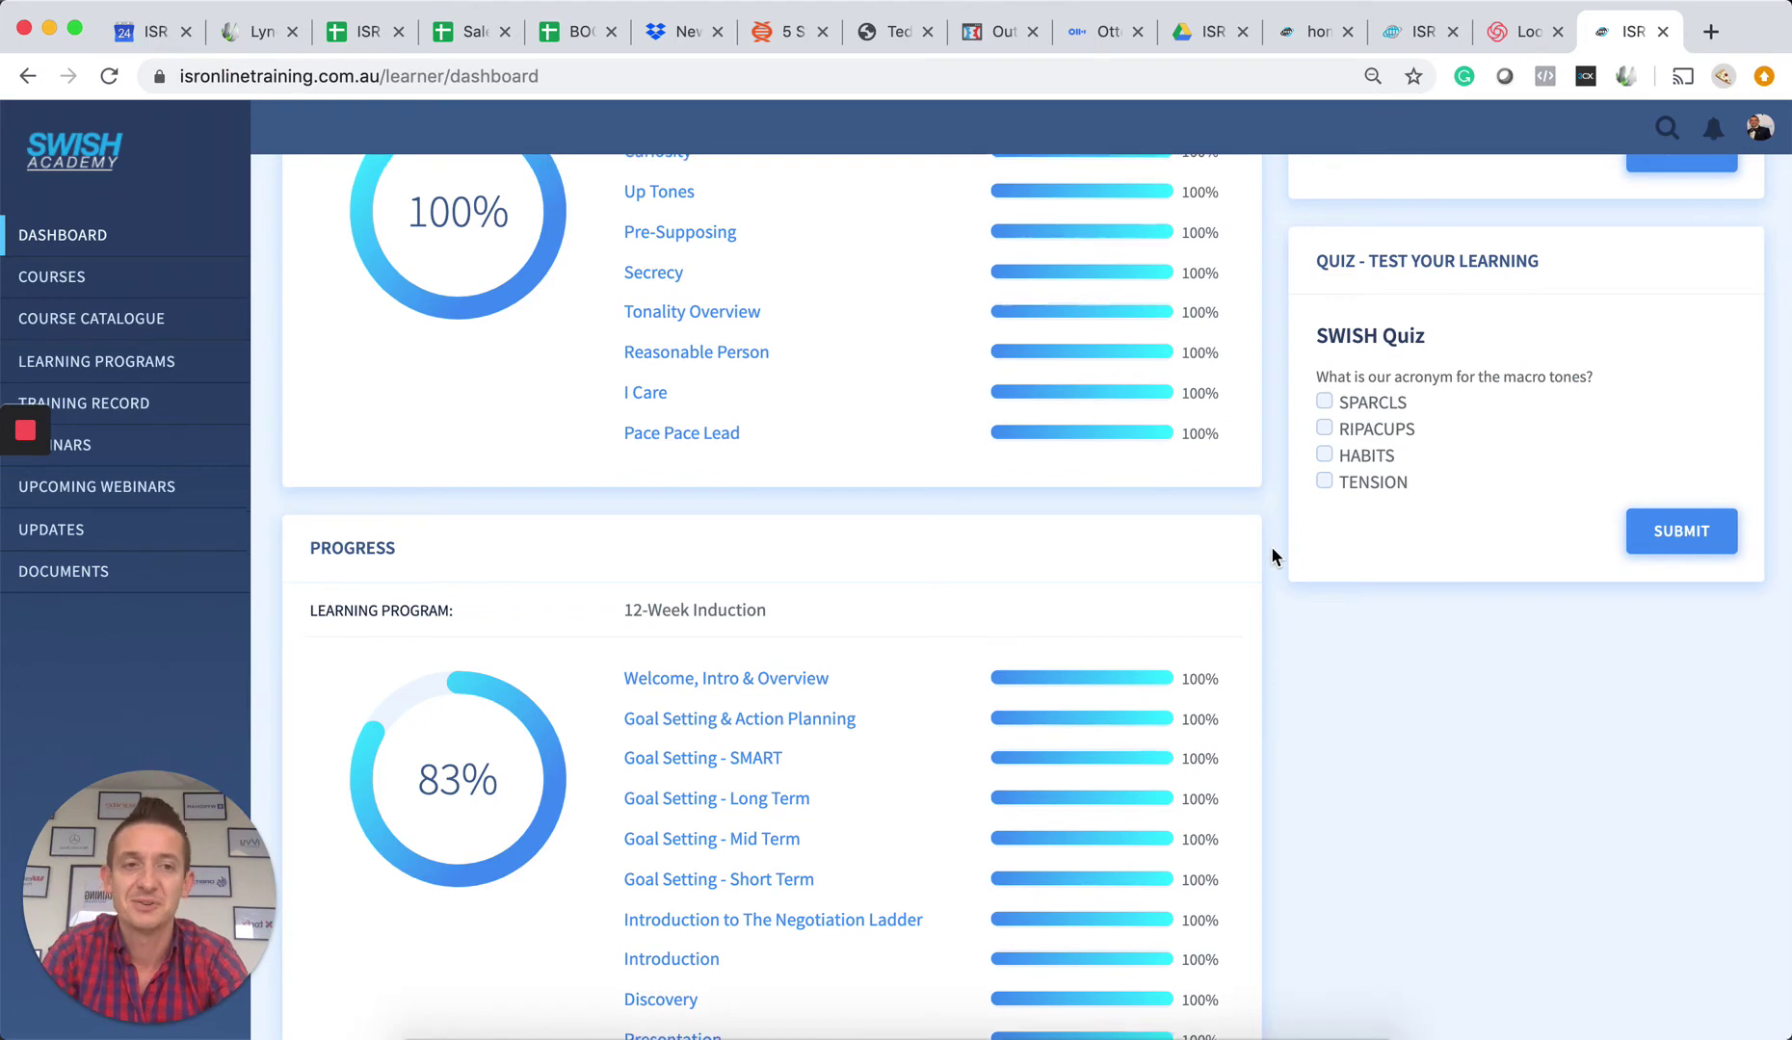
pyautogui.scroll(3, 1271, 545)
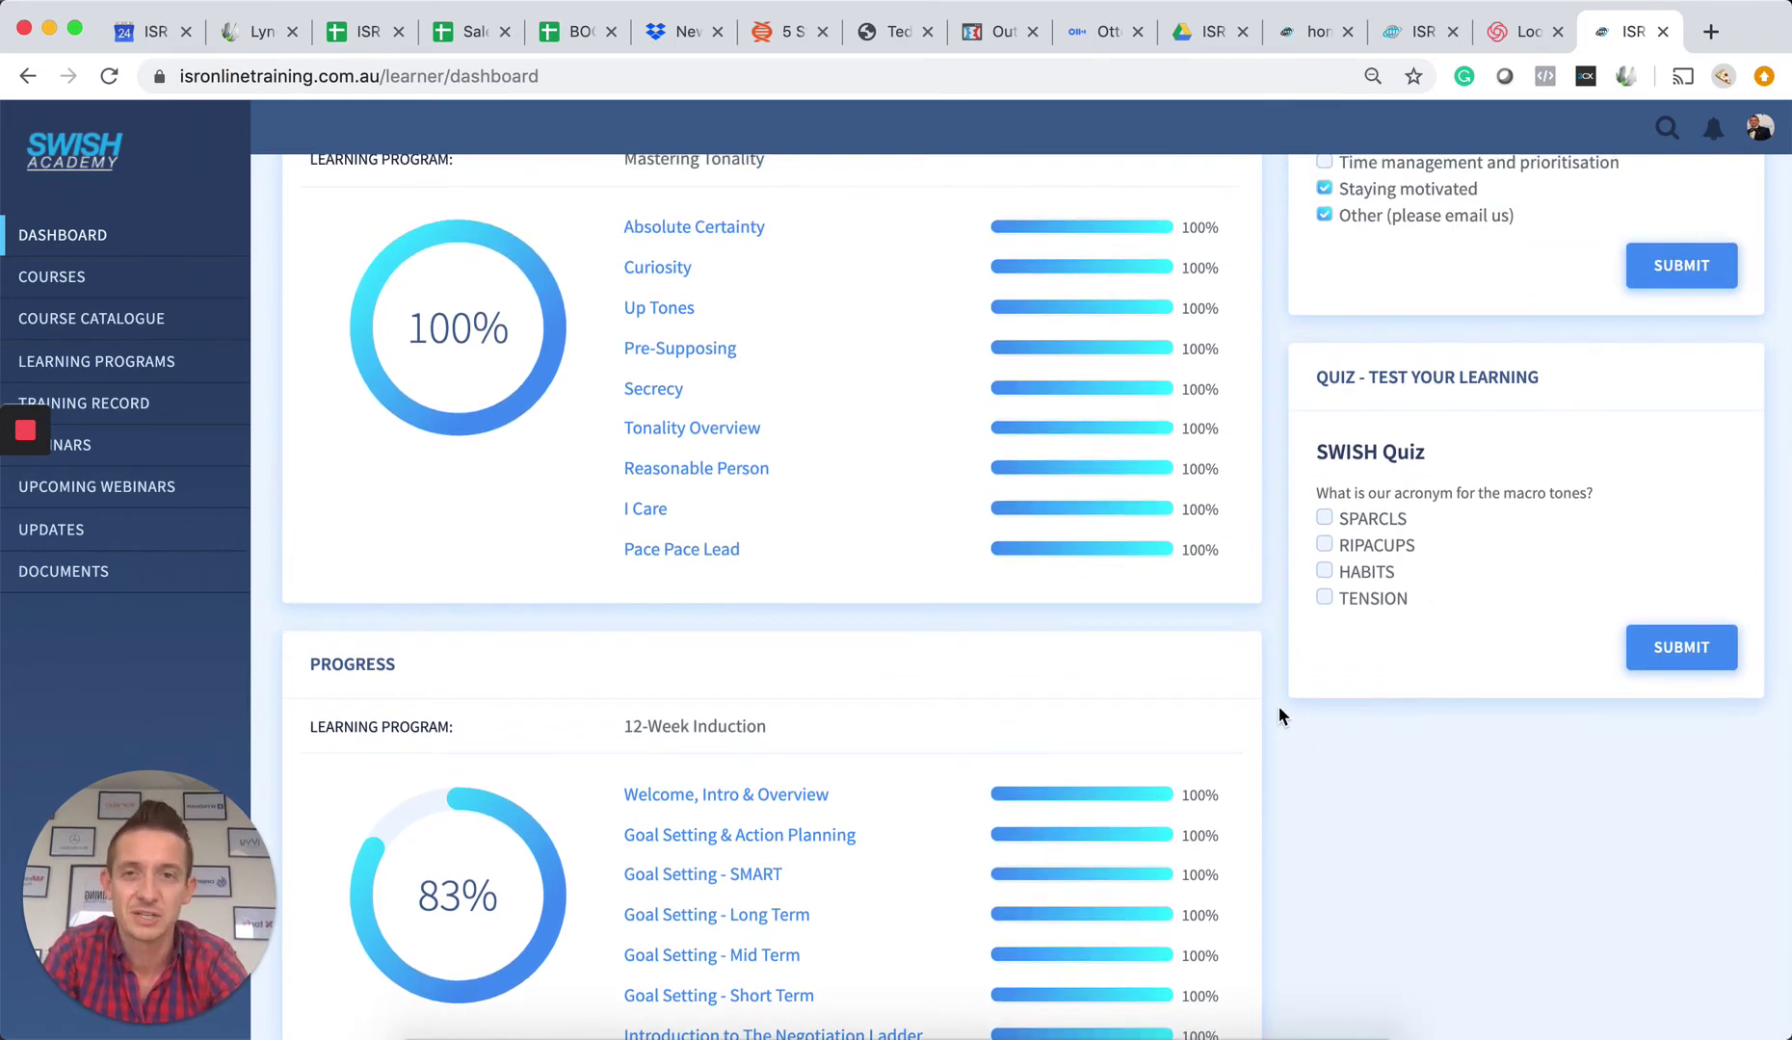
pyautogui.scroll(3, 1278, 715)
pyautogui.scroll(5, 1278, 715)
pyautogui.scroll(3, 1278, 715)
pyautogui.scroll(-5, 1278, 715)
pyautogui.scroll(-5, 1278, 716)
pyautogui.scroll(-3, 1278, 715)
pyautogui.scroll(5, 853, 636)
pyautogui.scroll(3, 841, 625)
pyautogui.scroll(2, 911, 426)
pyautogui.scroll(5, 911, 426)
pyautogui.scroll(3, 911, 426)
pyautogui.scroll(1, 911, 427)
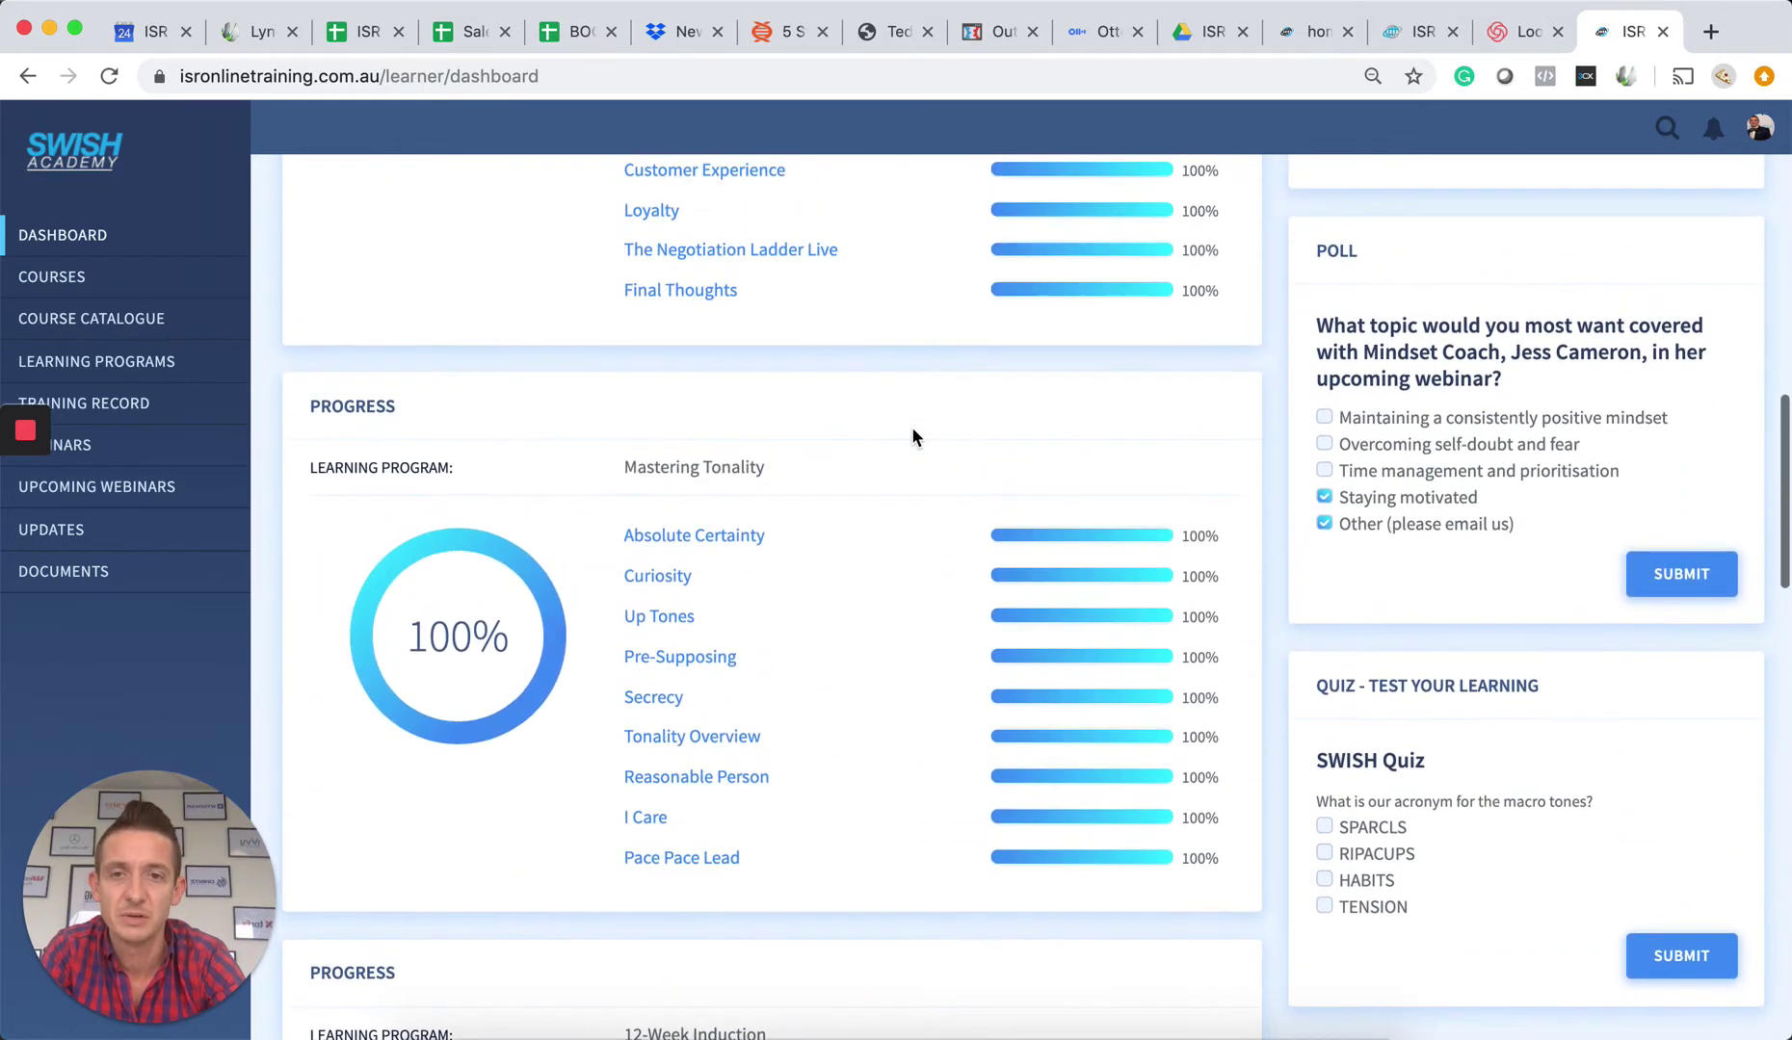
pyautogui.scroll(2, 819, 443)
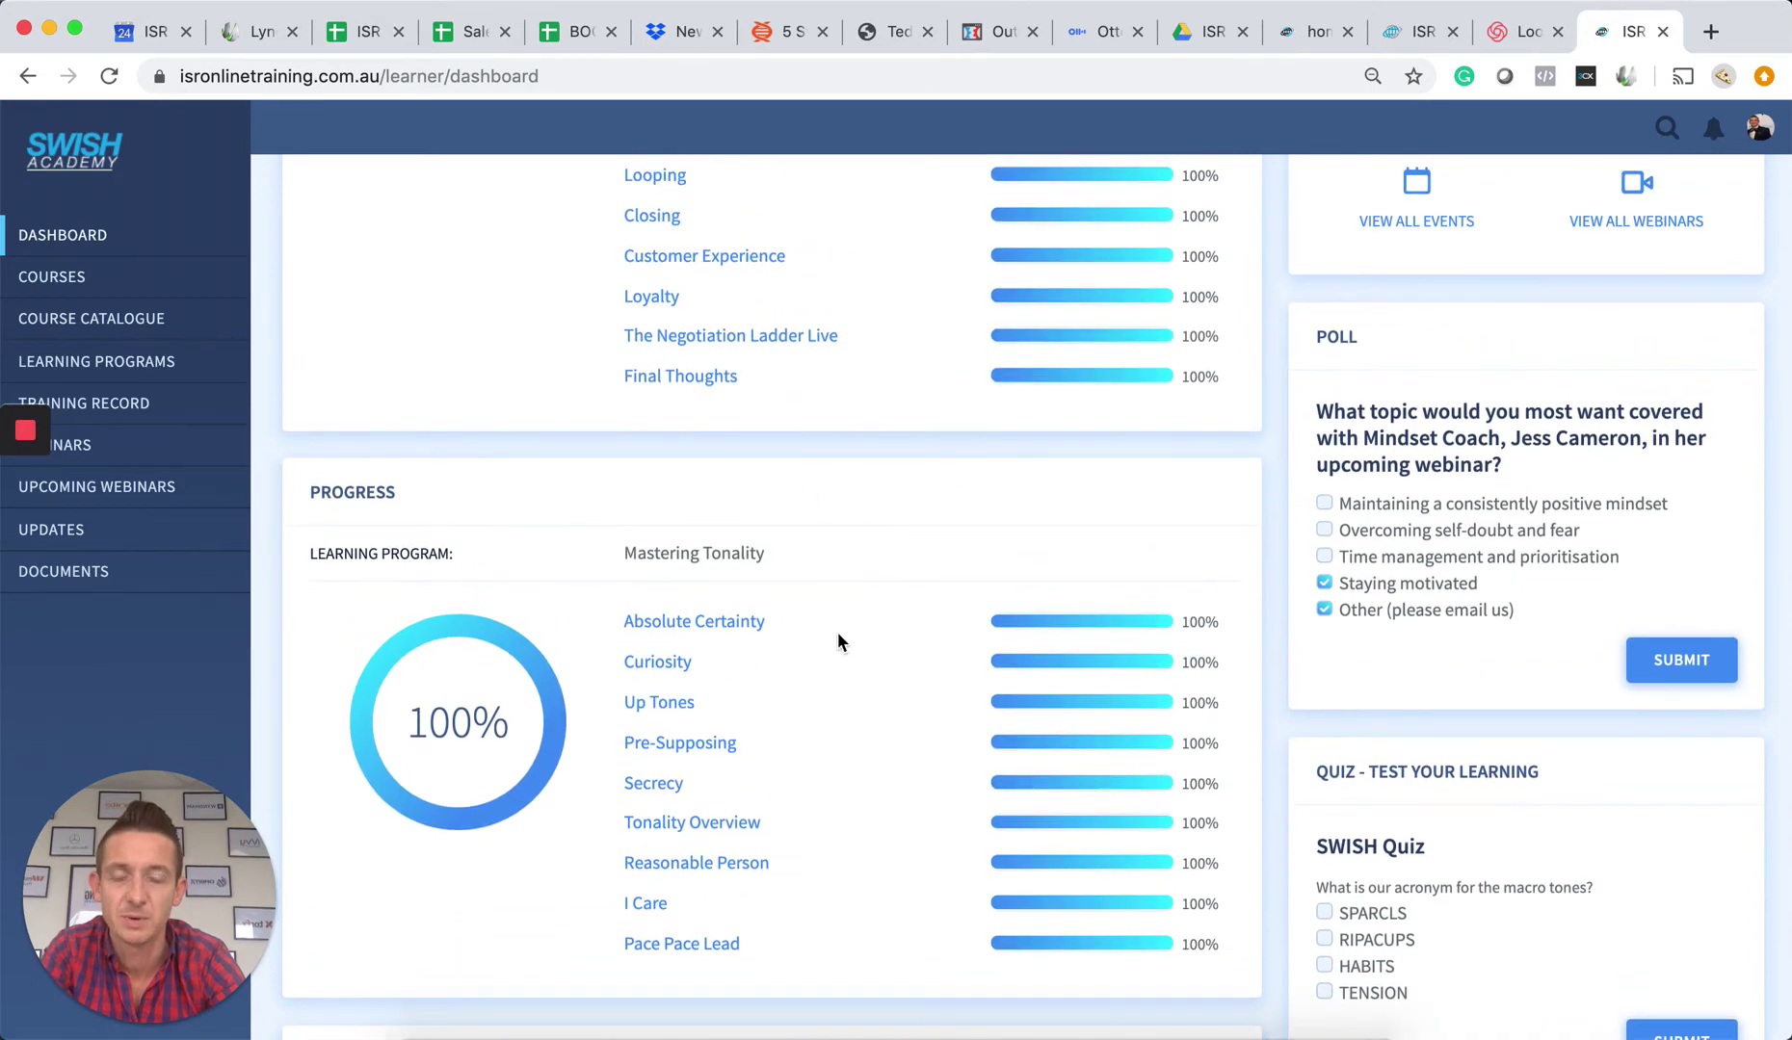
pyautogui.scroll(1, 838, 627)
pyautogui.scroll(4, 884, 542)
pyautogui.scroll(5, 885, 542)
pyautogui.scroll(1, 767, 607)
pyautogui.scroll(4, 842, 641)
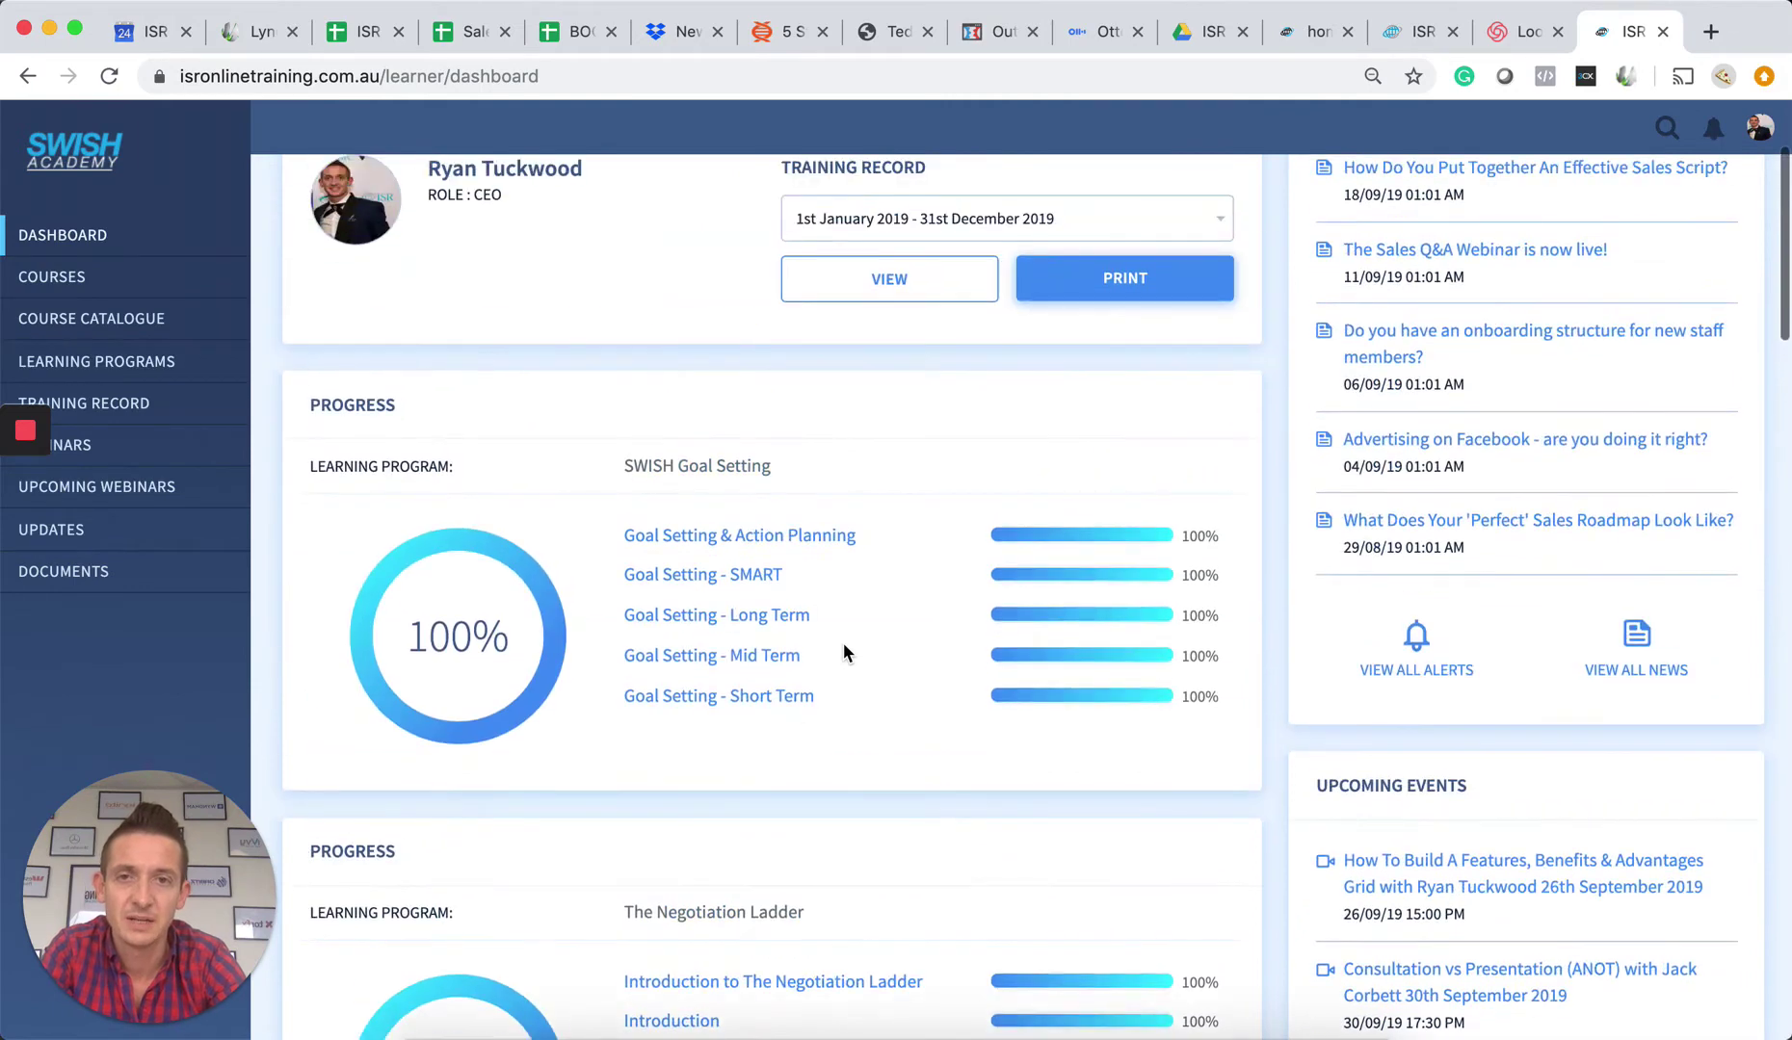
pyautogui.scroll(4, 886, 650)
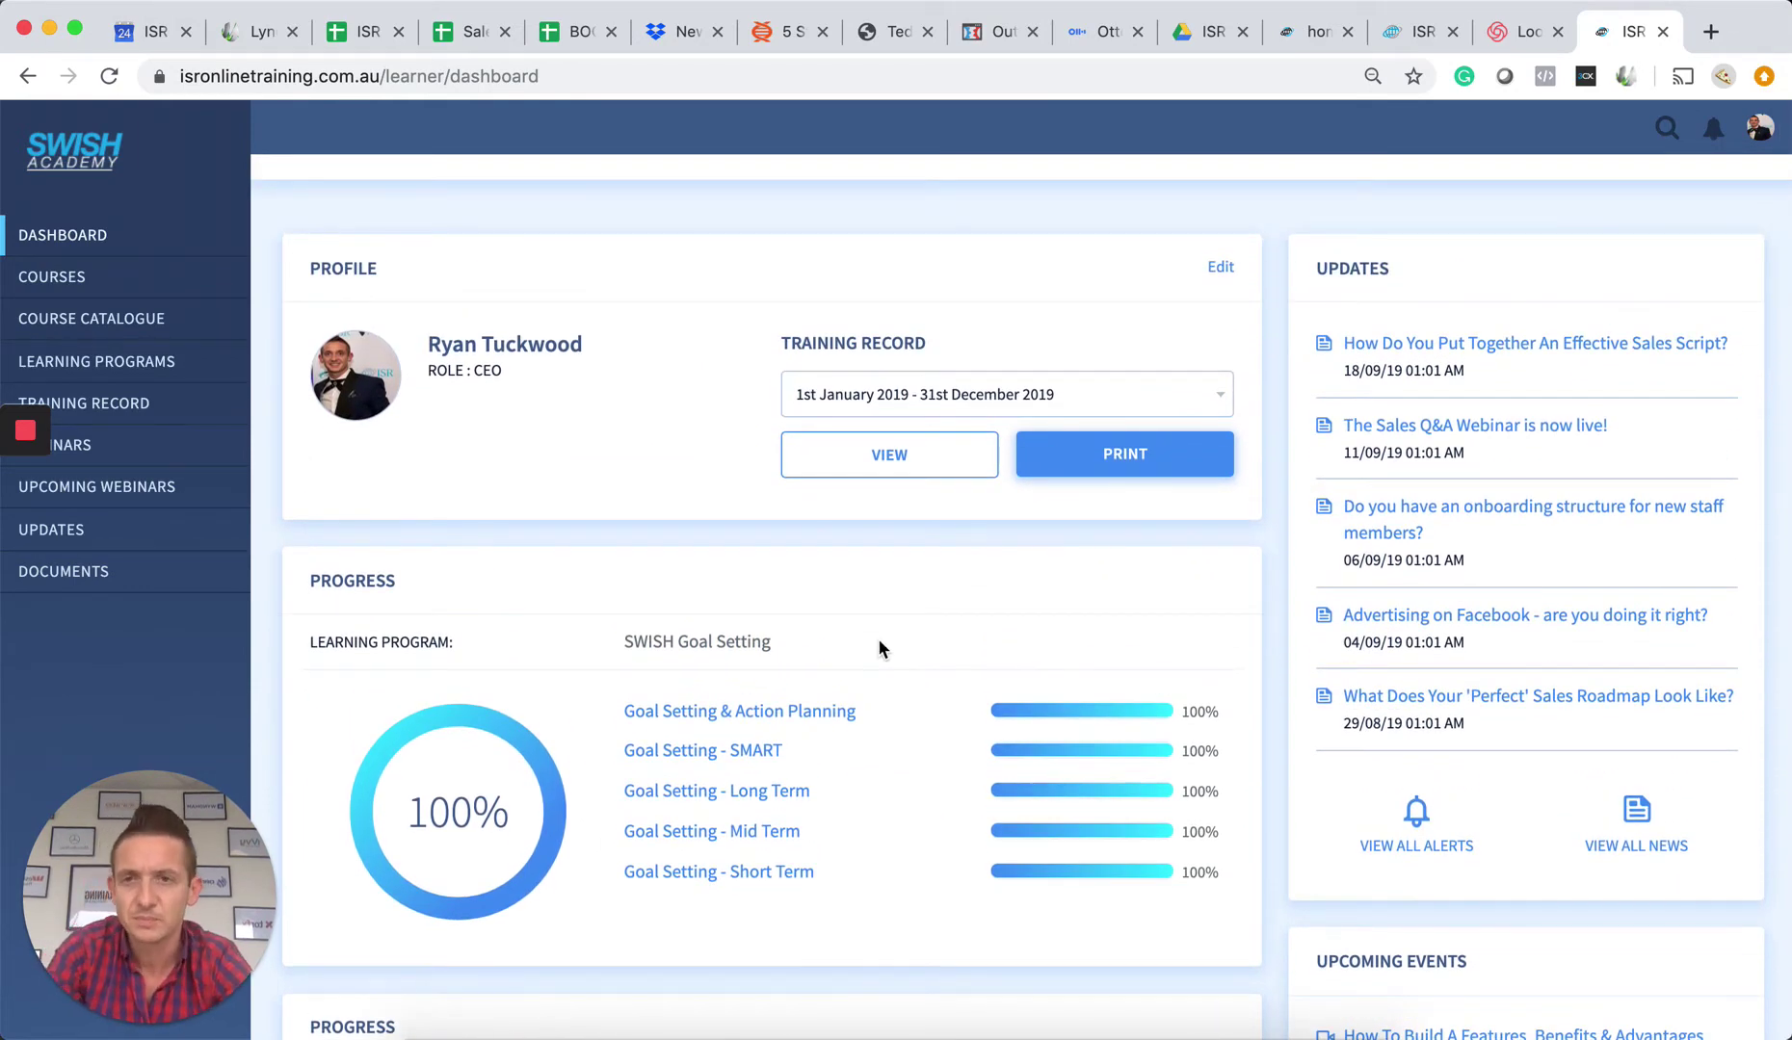
pyautogui.scroll(1, 538, 548)
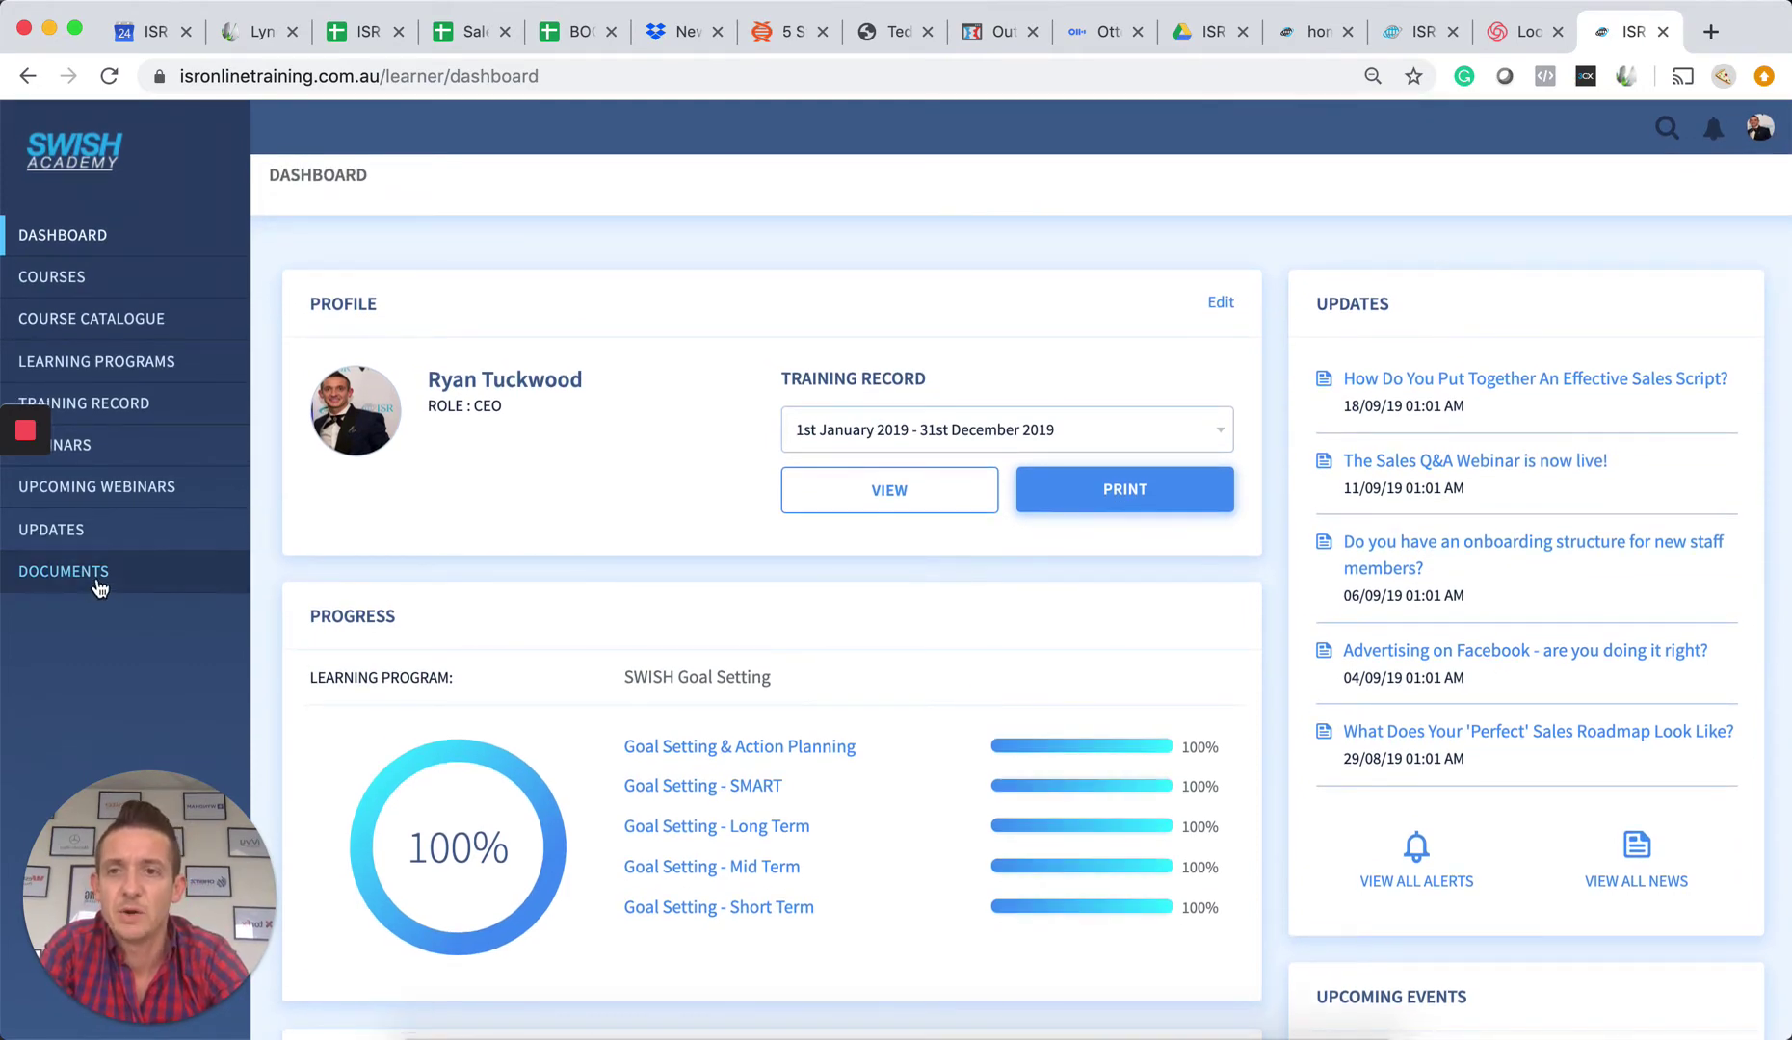
# - In Documents, expand Body Language and download its PDF from the details page
pyautogui.click(84, 582)
pyautogui.scroll(-1, 932, 474)
pyautogui.scroll(-1, 932, 474)
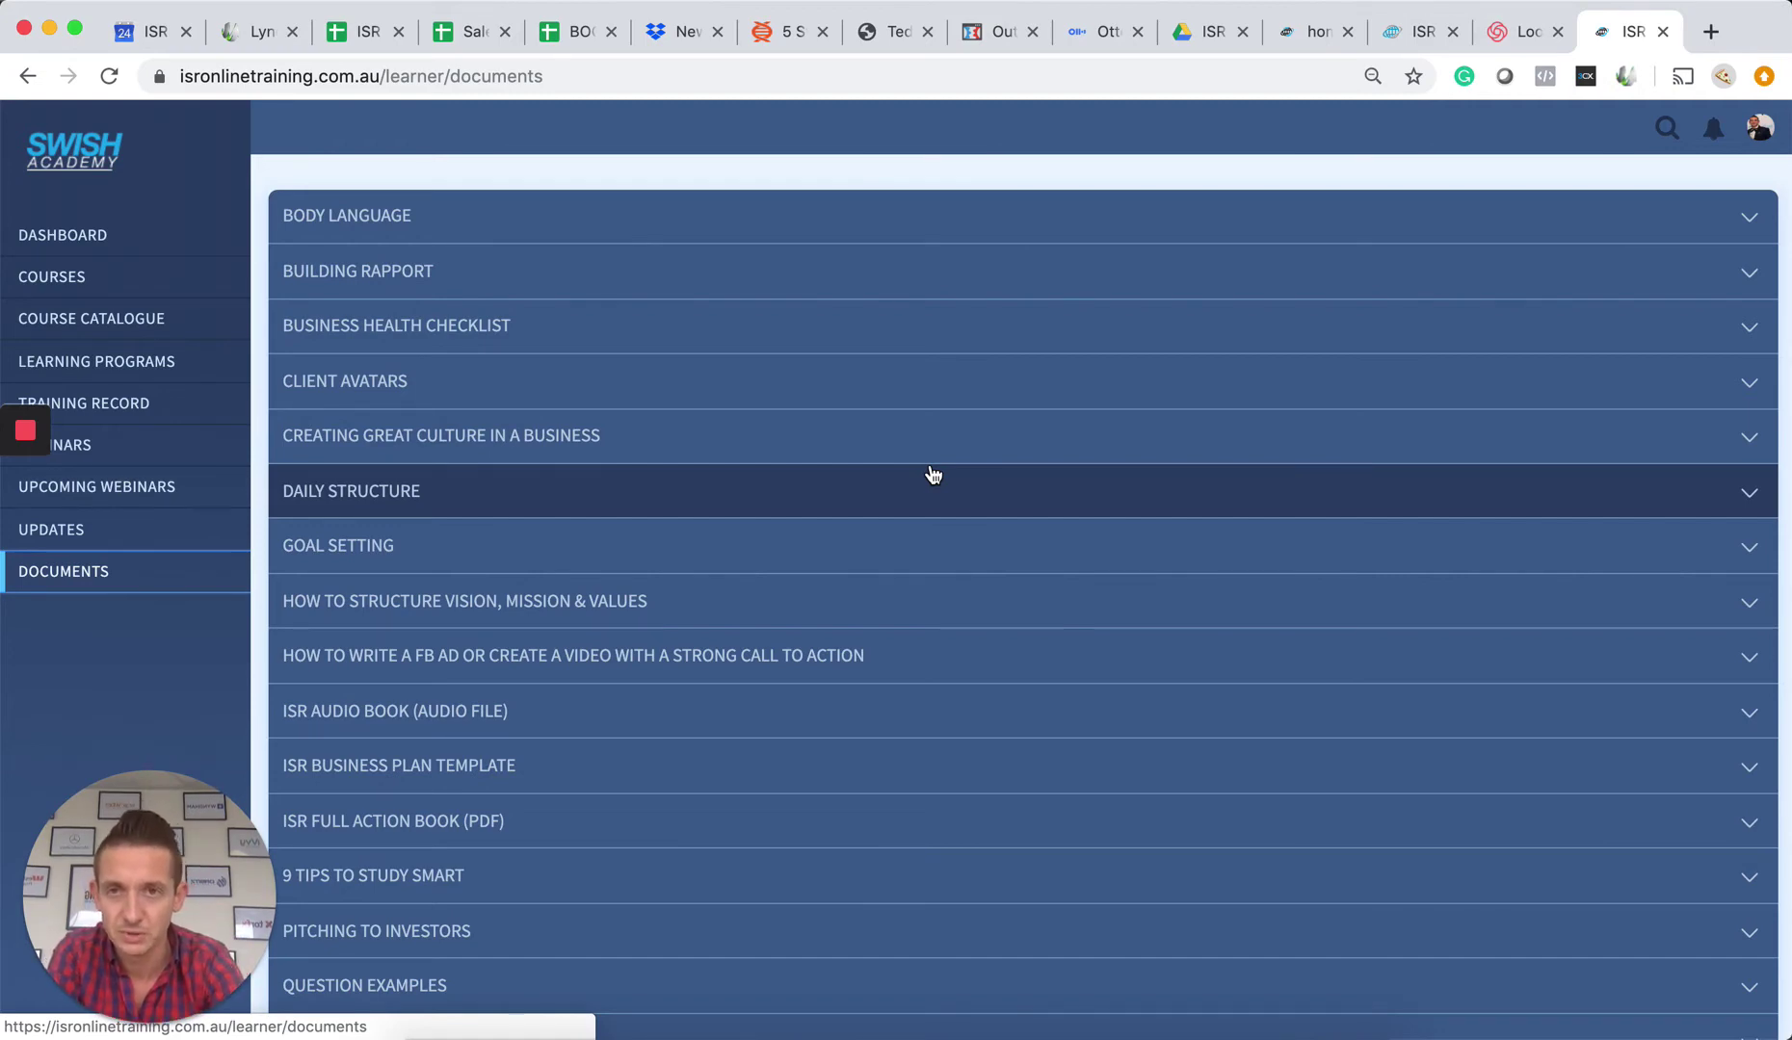
pyautogui.click(380, 224)
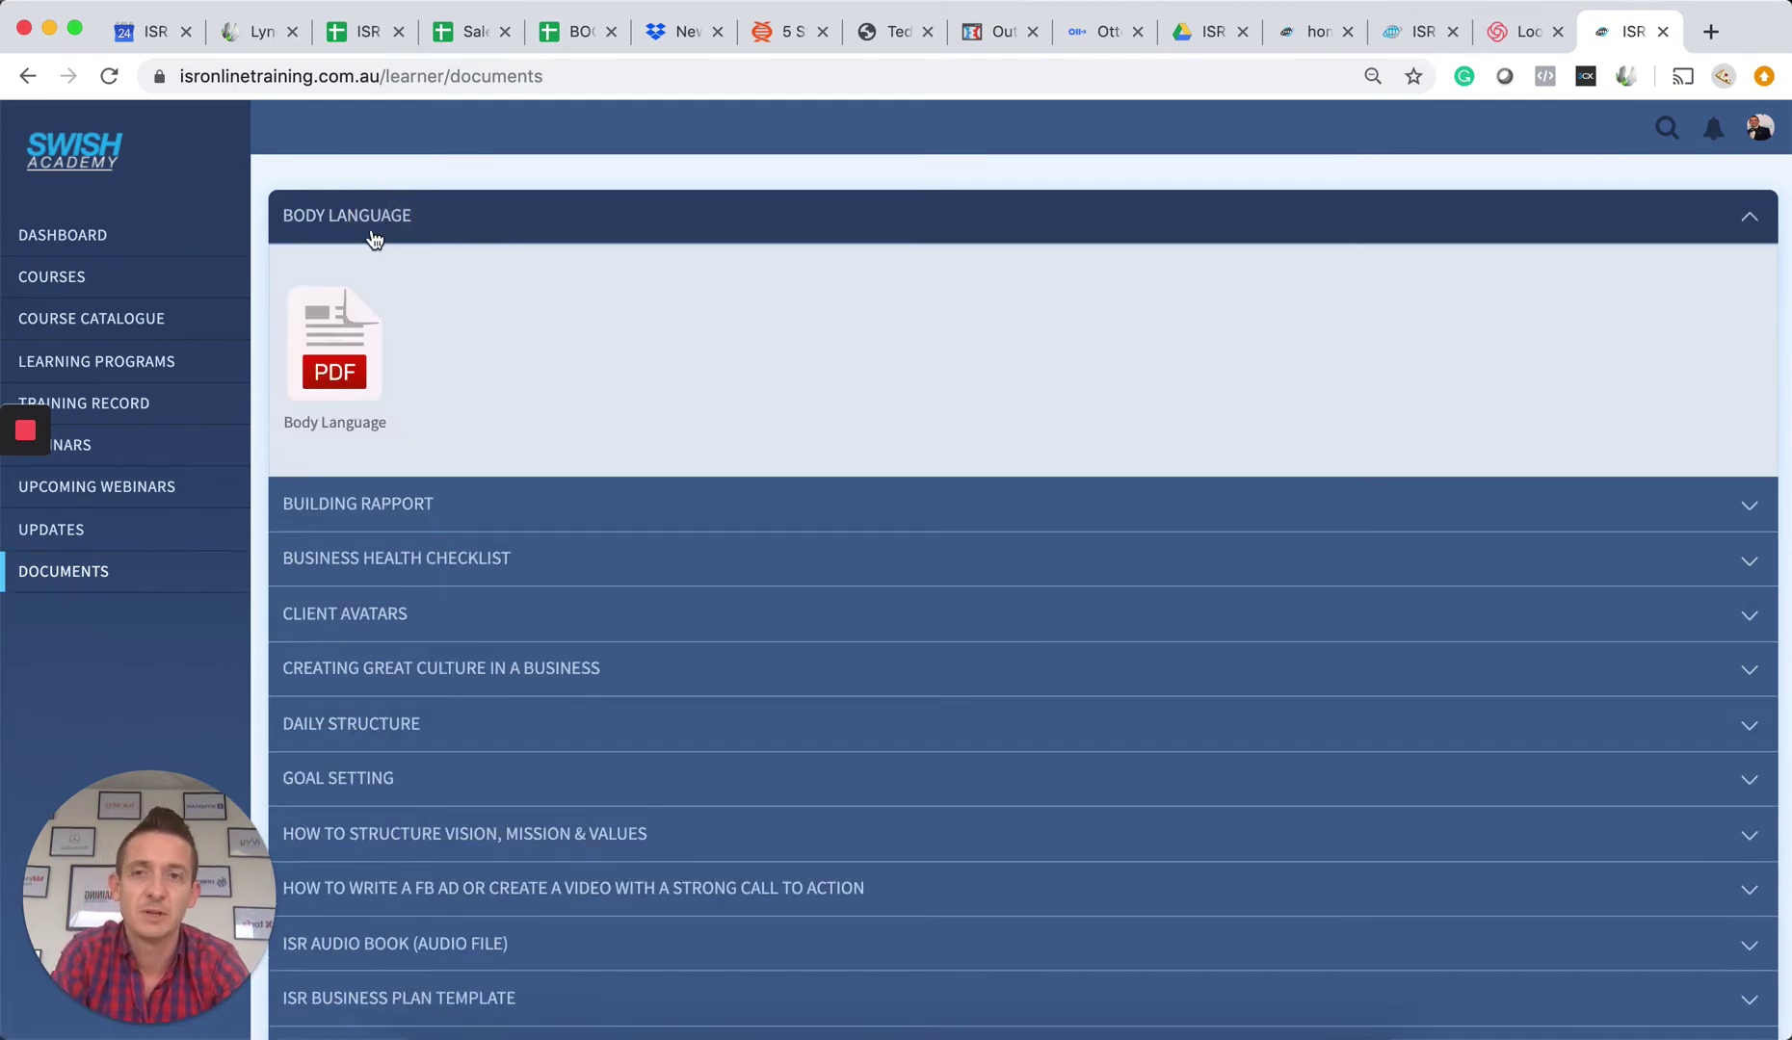
pyautogui.click(340, 356)
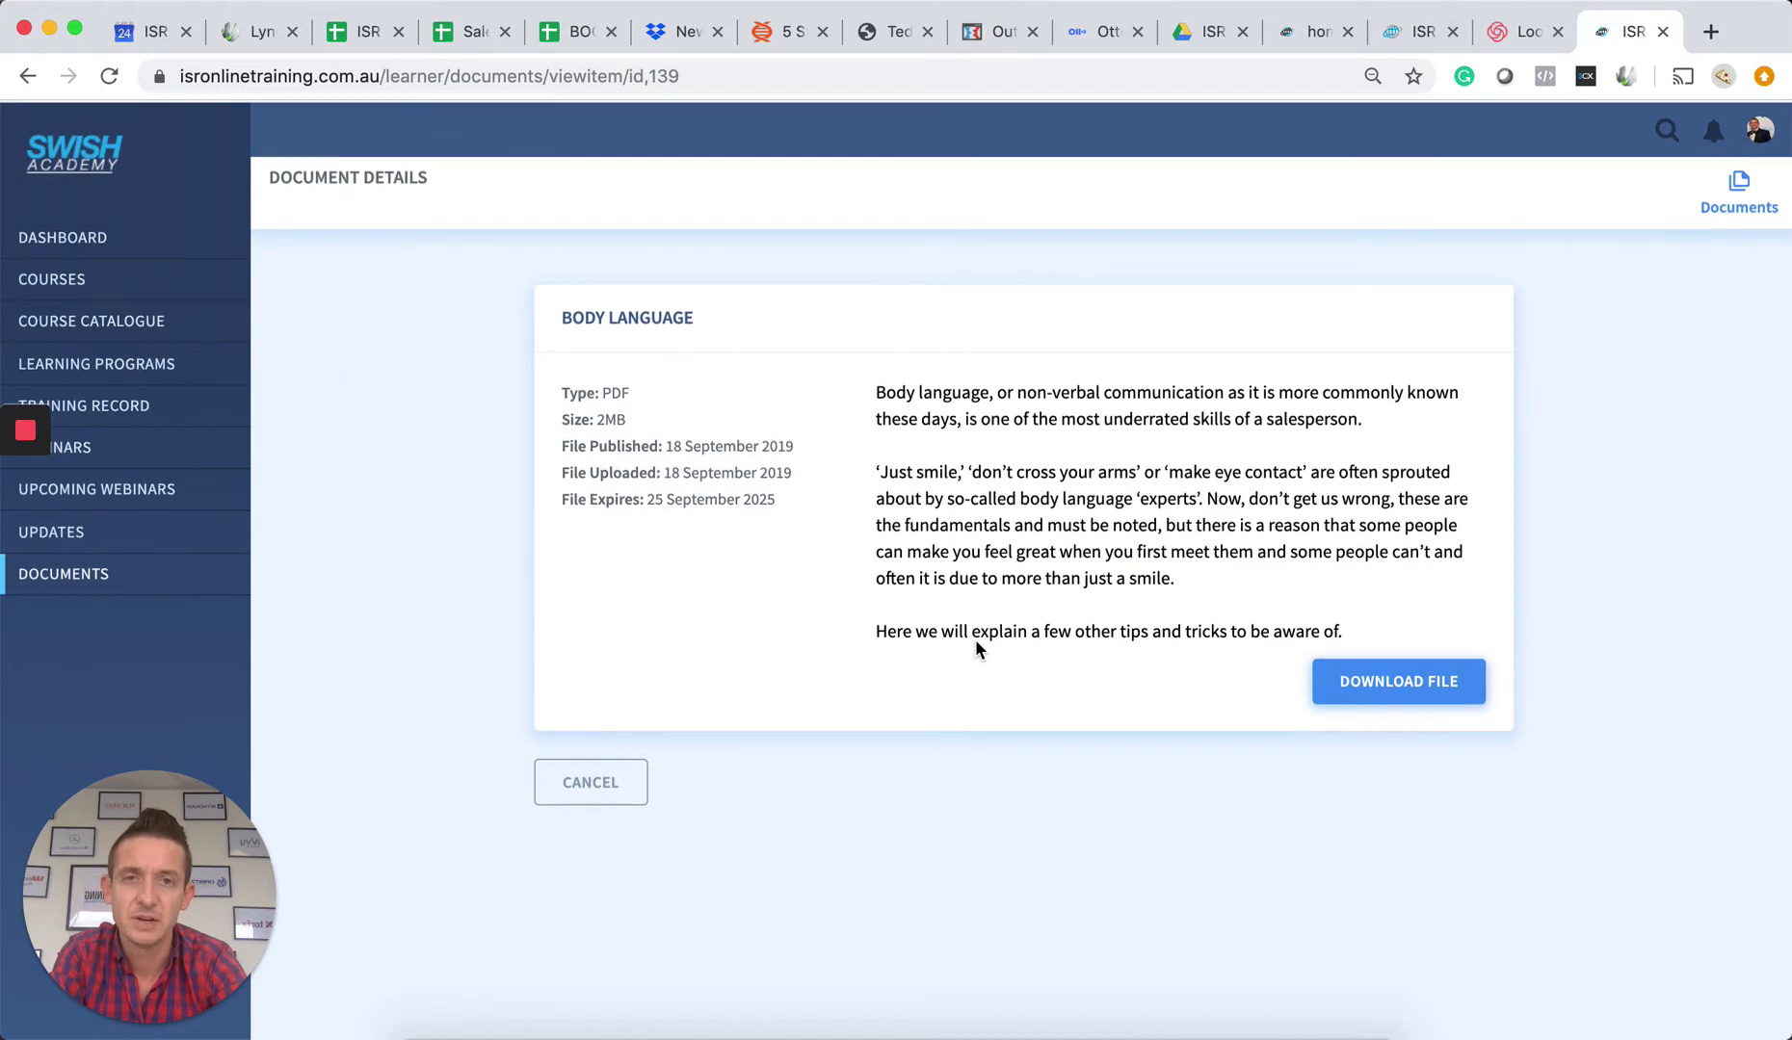
pyautogui.click(1393, 682)
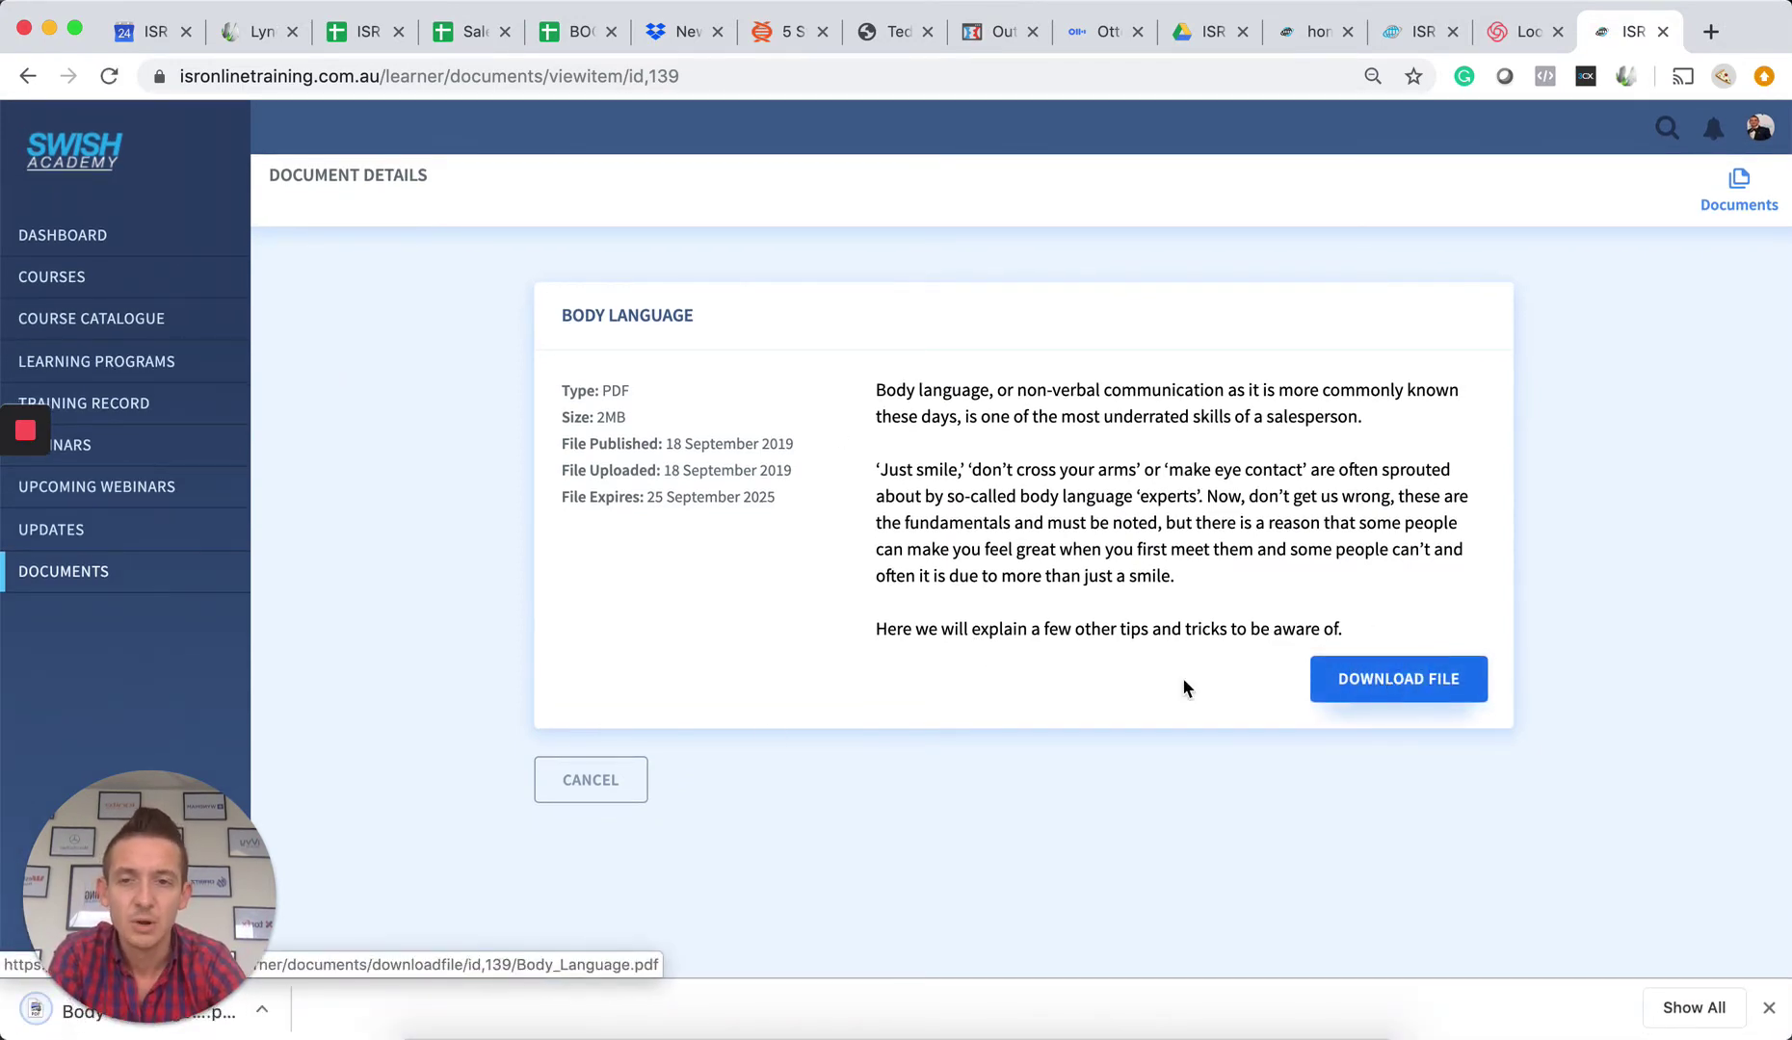
pyautogui.click(231, 1012)
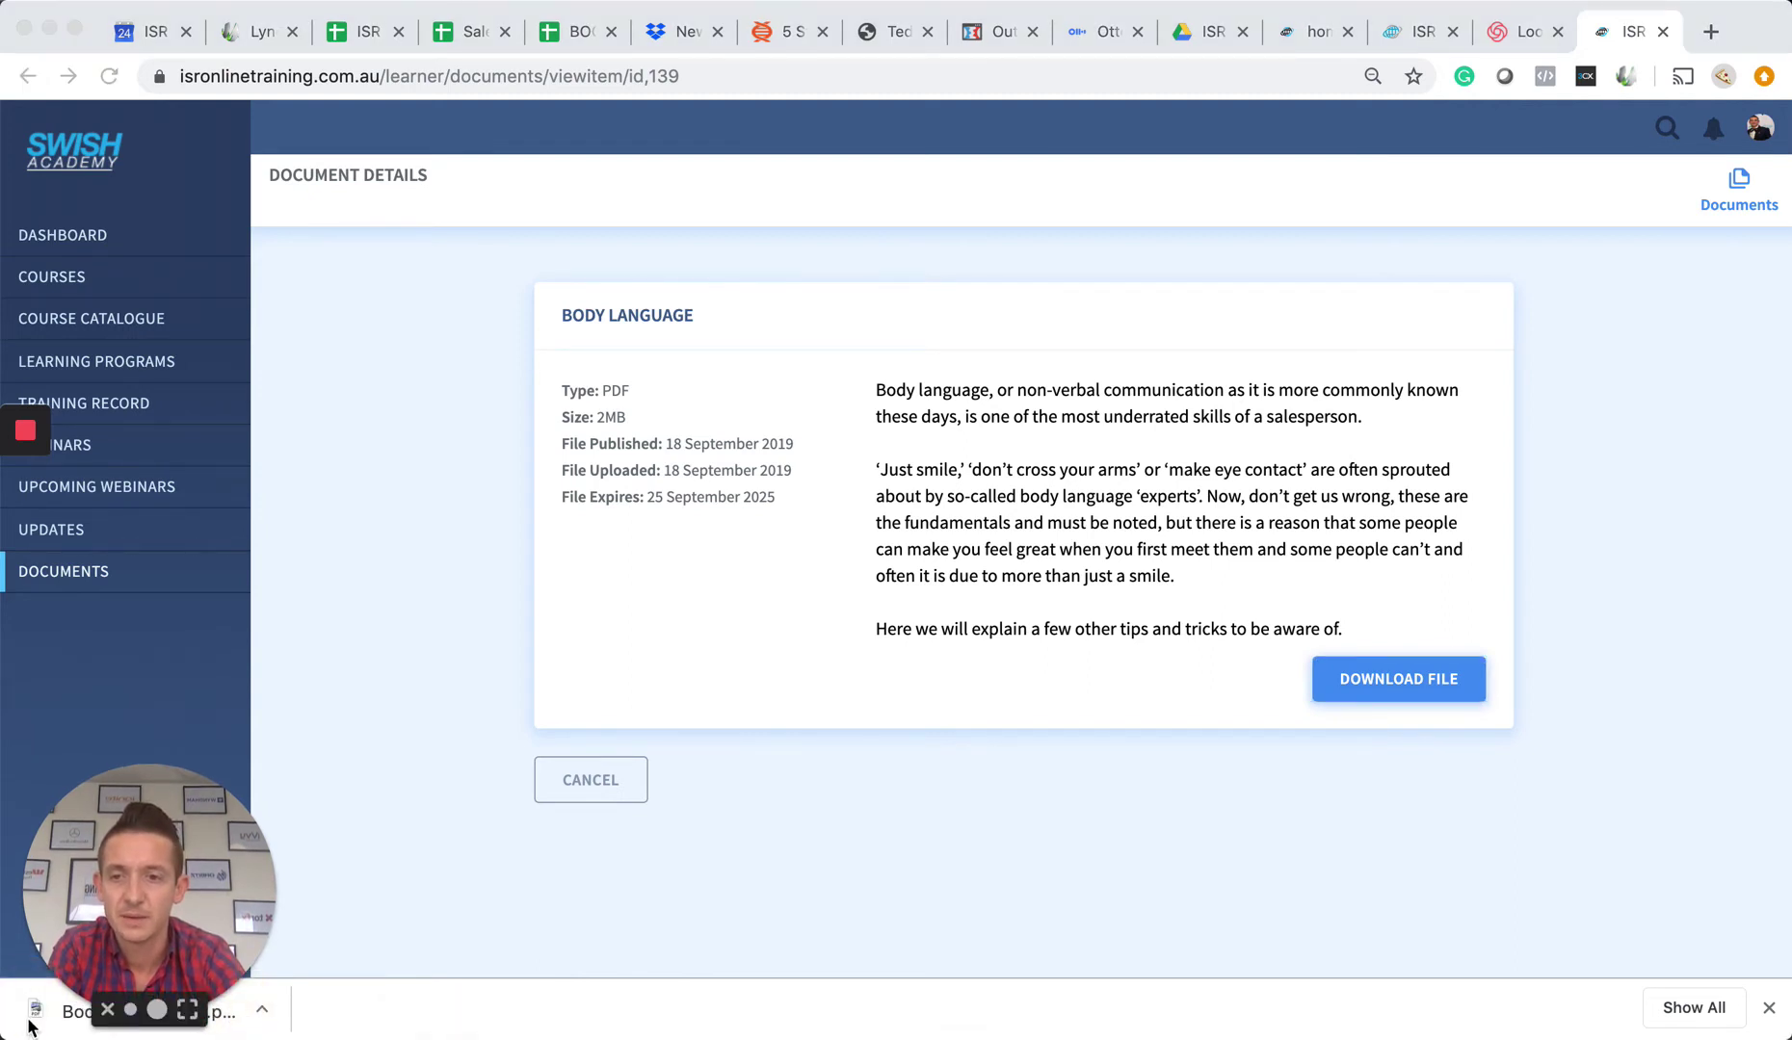
pyautogui.moveTo(130, 839); pyautogui.dragTo(130, 587)
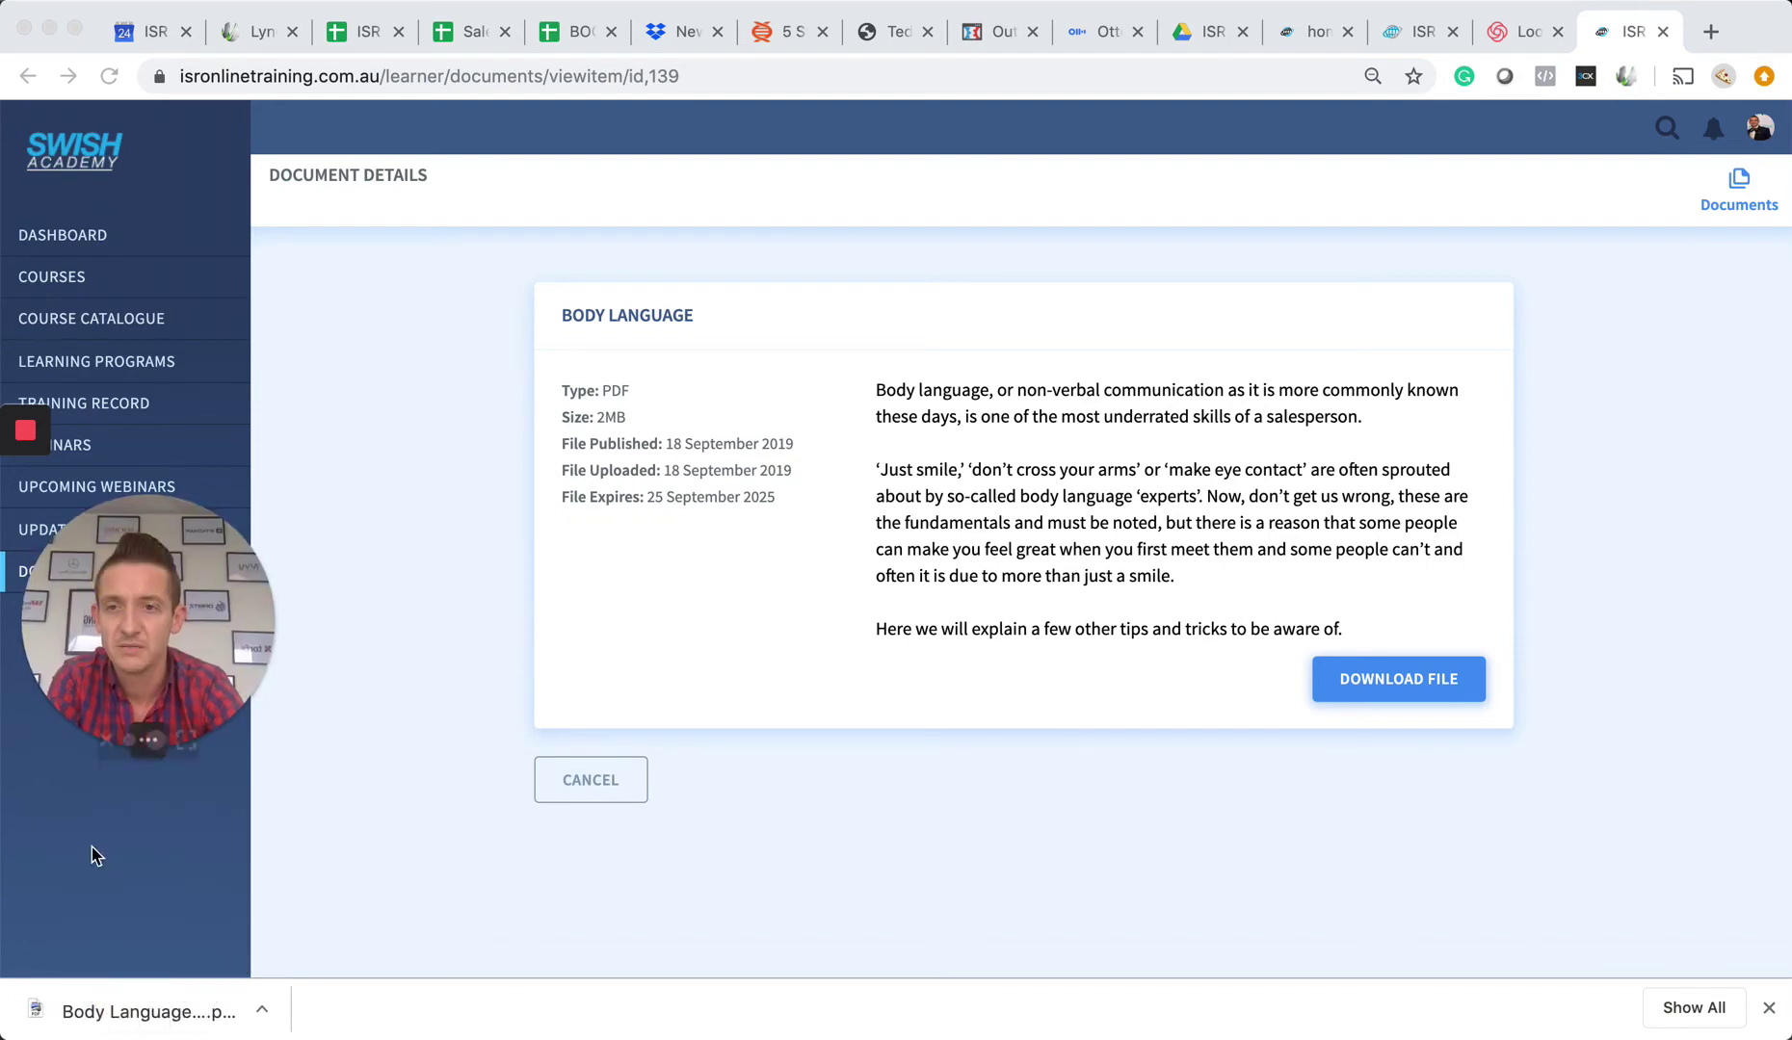
# - Read the downloaded Body Language PDF to page 4, then return to the documents list
pyautogui.click(80, 1018)
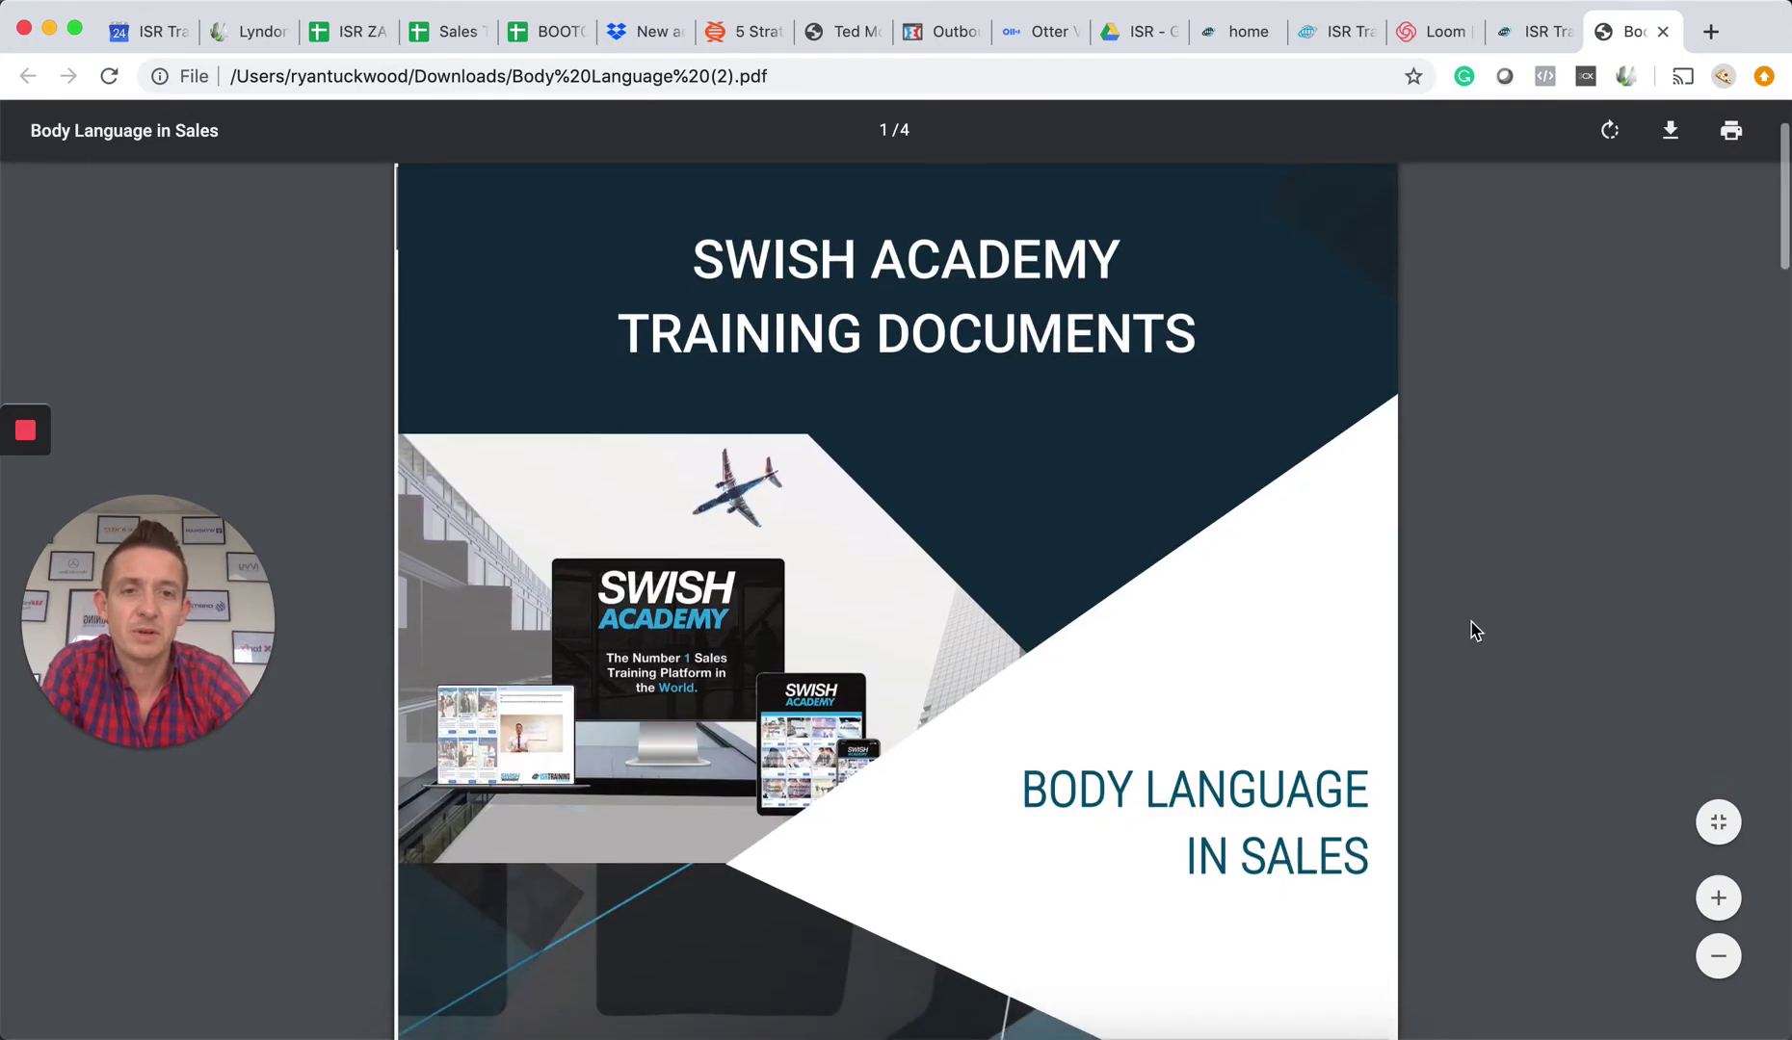
pyautogui.scroll(-4, 1474, 631)
pyautogui.scroll(-5, 1474, 631)
pyautogui.scroll(-5, 1474, 631)
pyautogui.scroll(-3, 1474, 631)
pyautogui.scroll(-3, 1474, 631)
pyautogui.scroll(-3, 1474, 630)
pyautogui.scroll(-3, 1474, 631)
pyautogui.scroll(-2, 1474, 631)
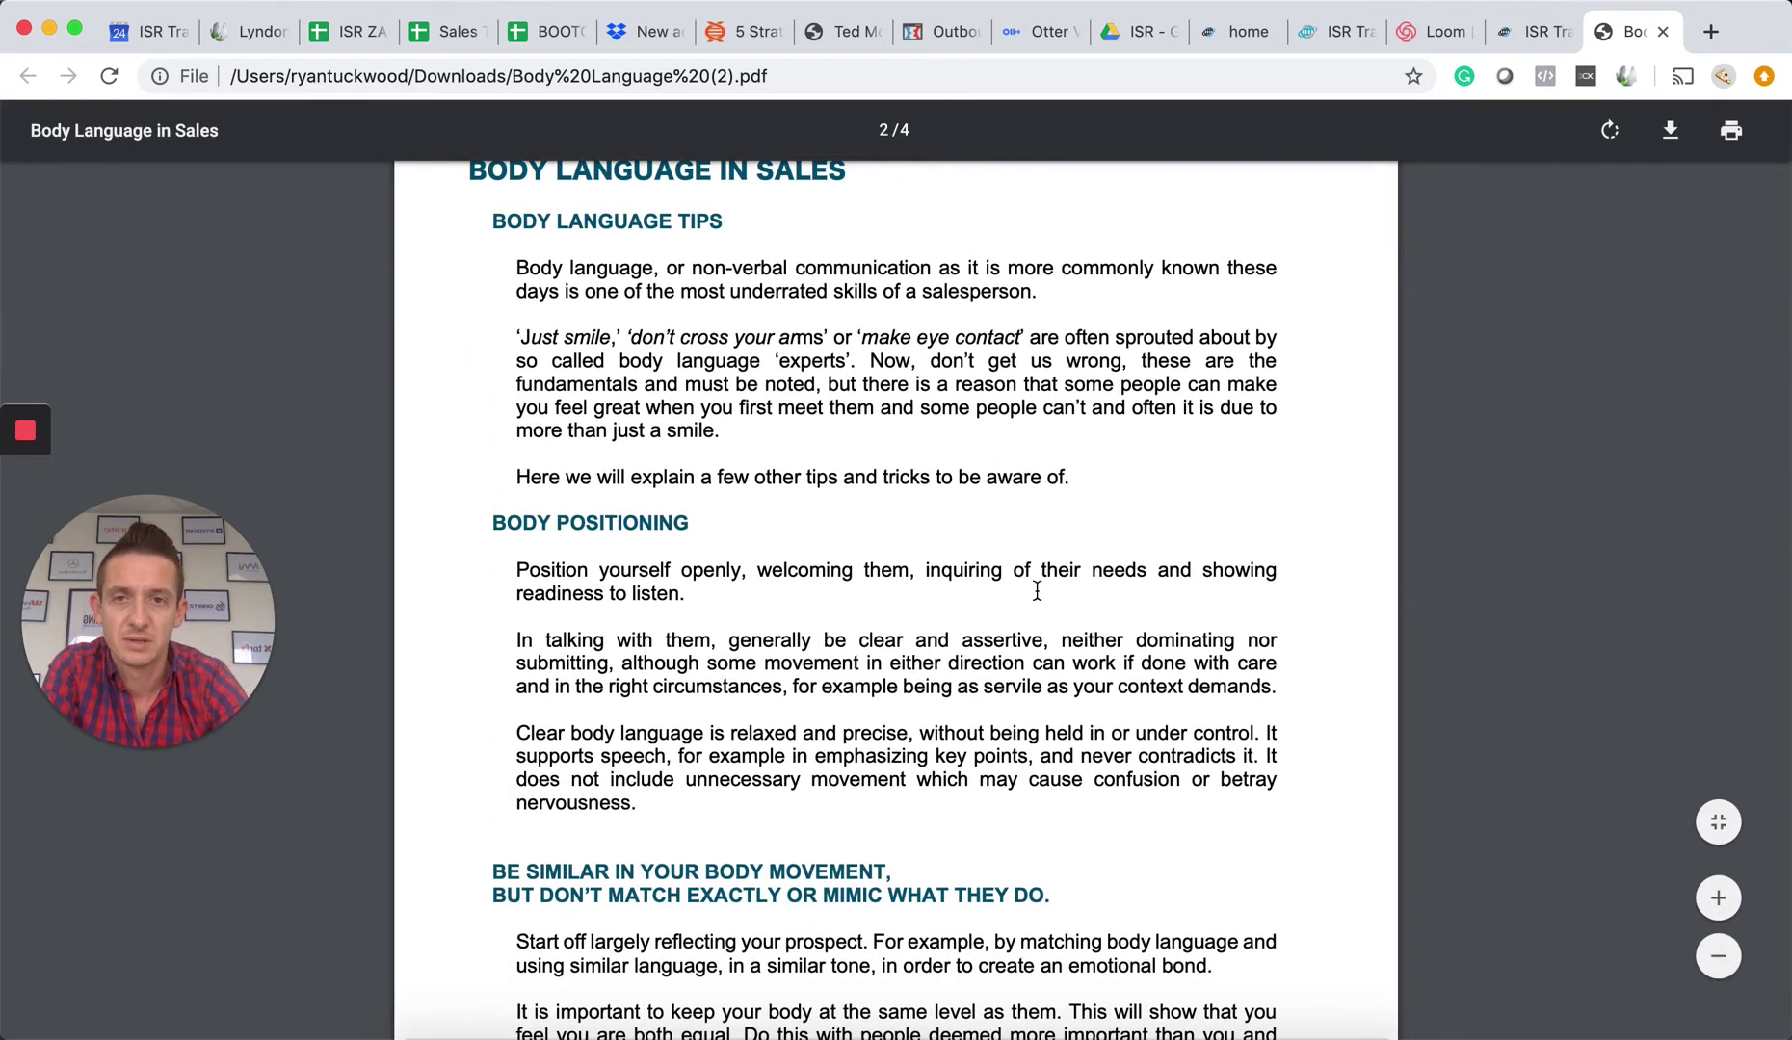
pyautogui.scroll(-3, 1035, 592)
pyautogui.scroll(-2, 1035, 593)
pyautogui.scroll(-2, 1148, 582)
pyautogui.scroll(-2, 1148, 581)
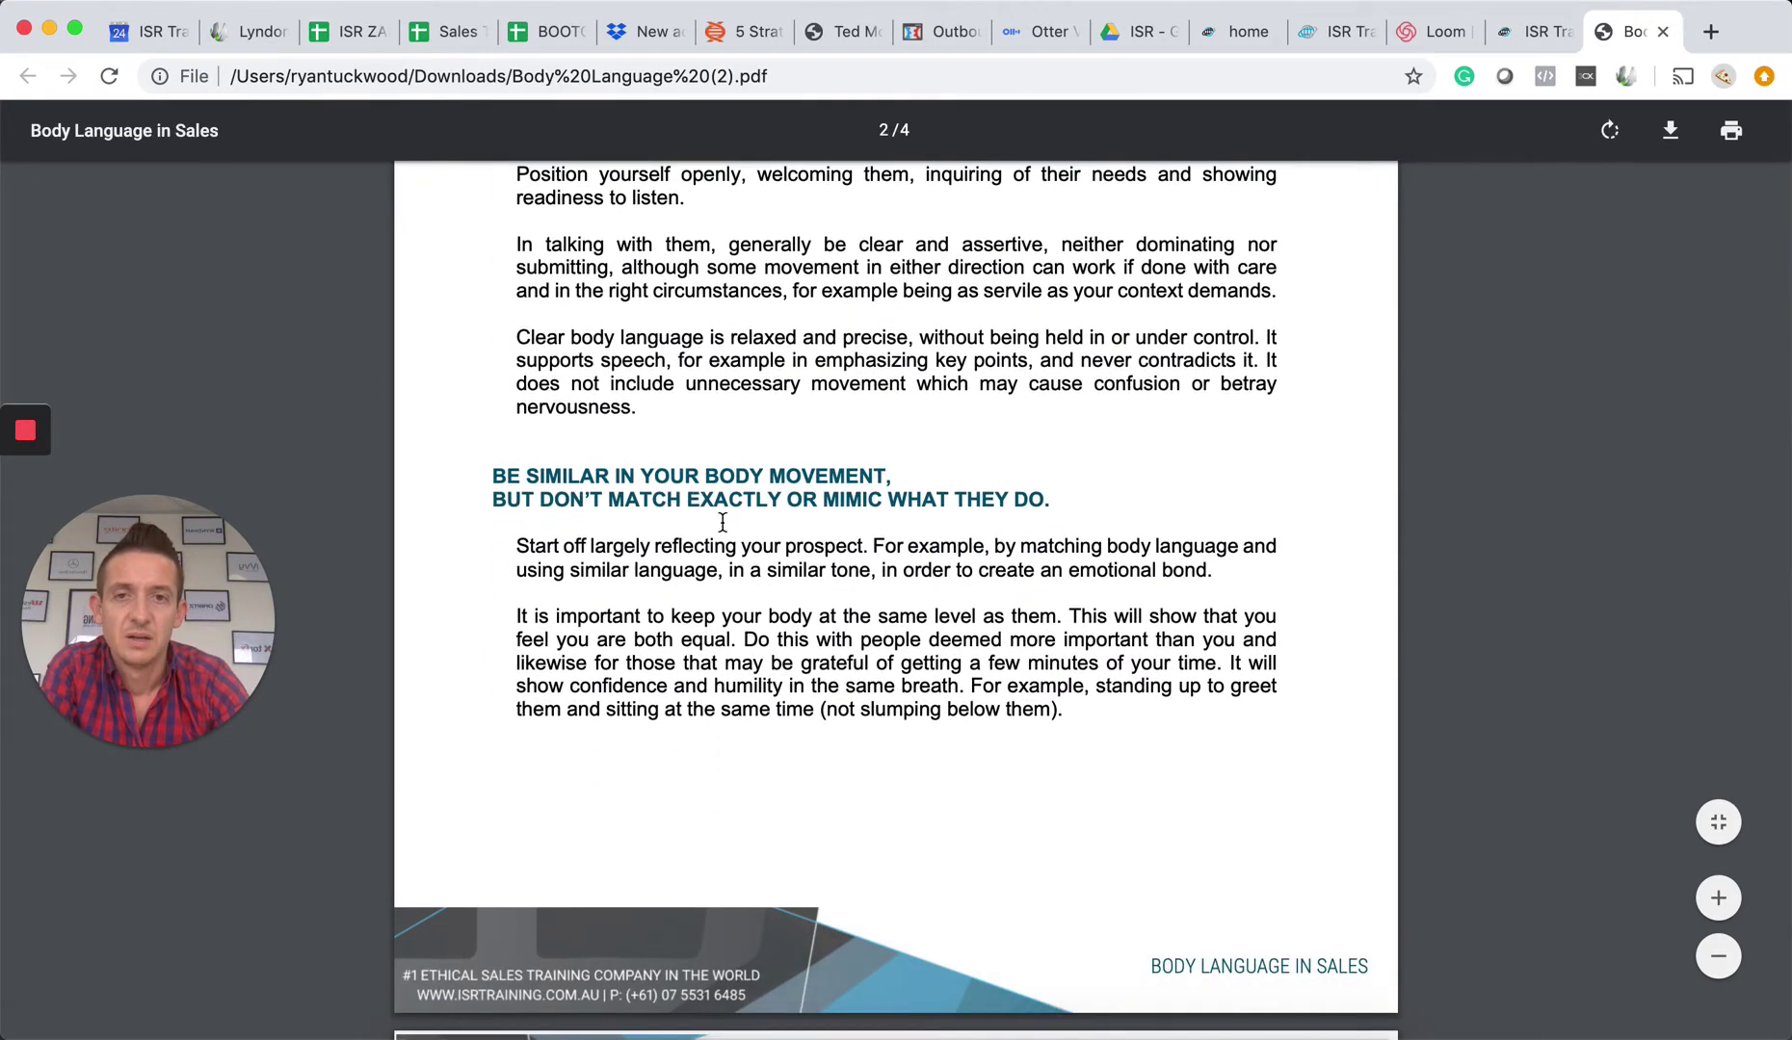
pyautogui.scroll(-5, 1060, 563)
pyautogui.scroll(-5, 1059, 563)
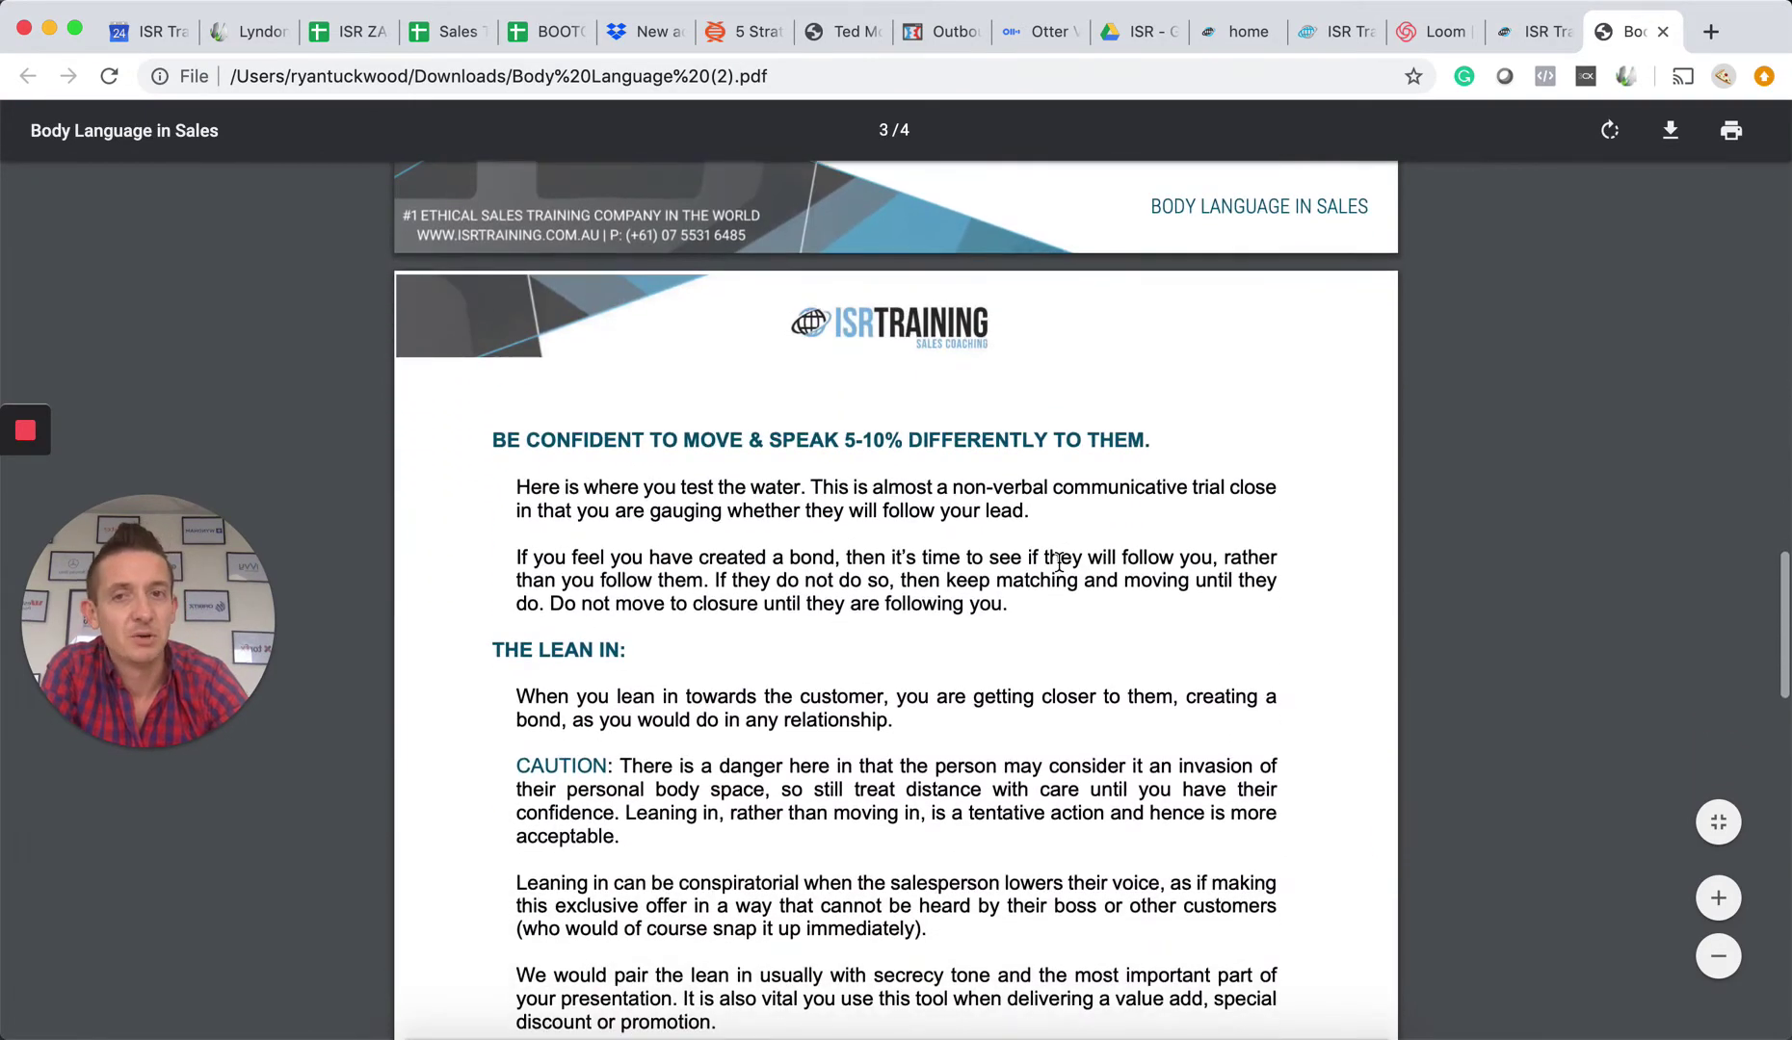
pyautogui.scroll(-1, 1060, 563)
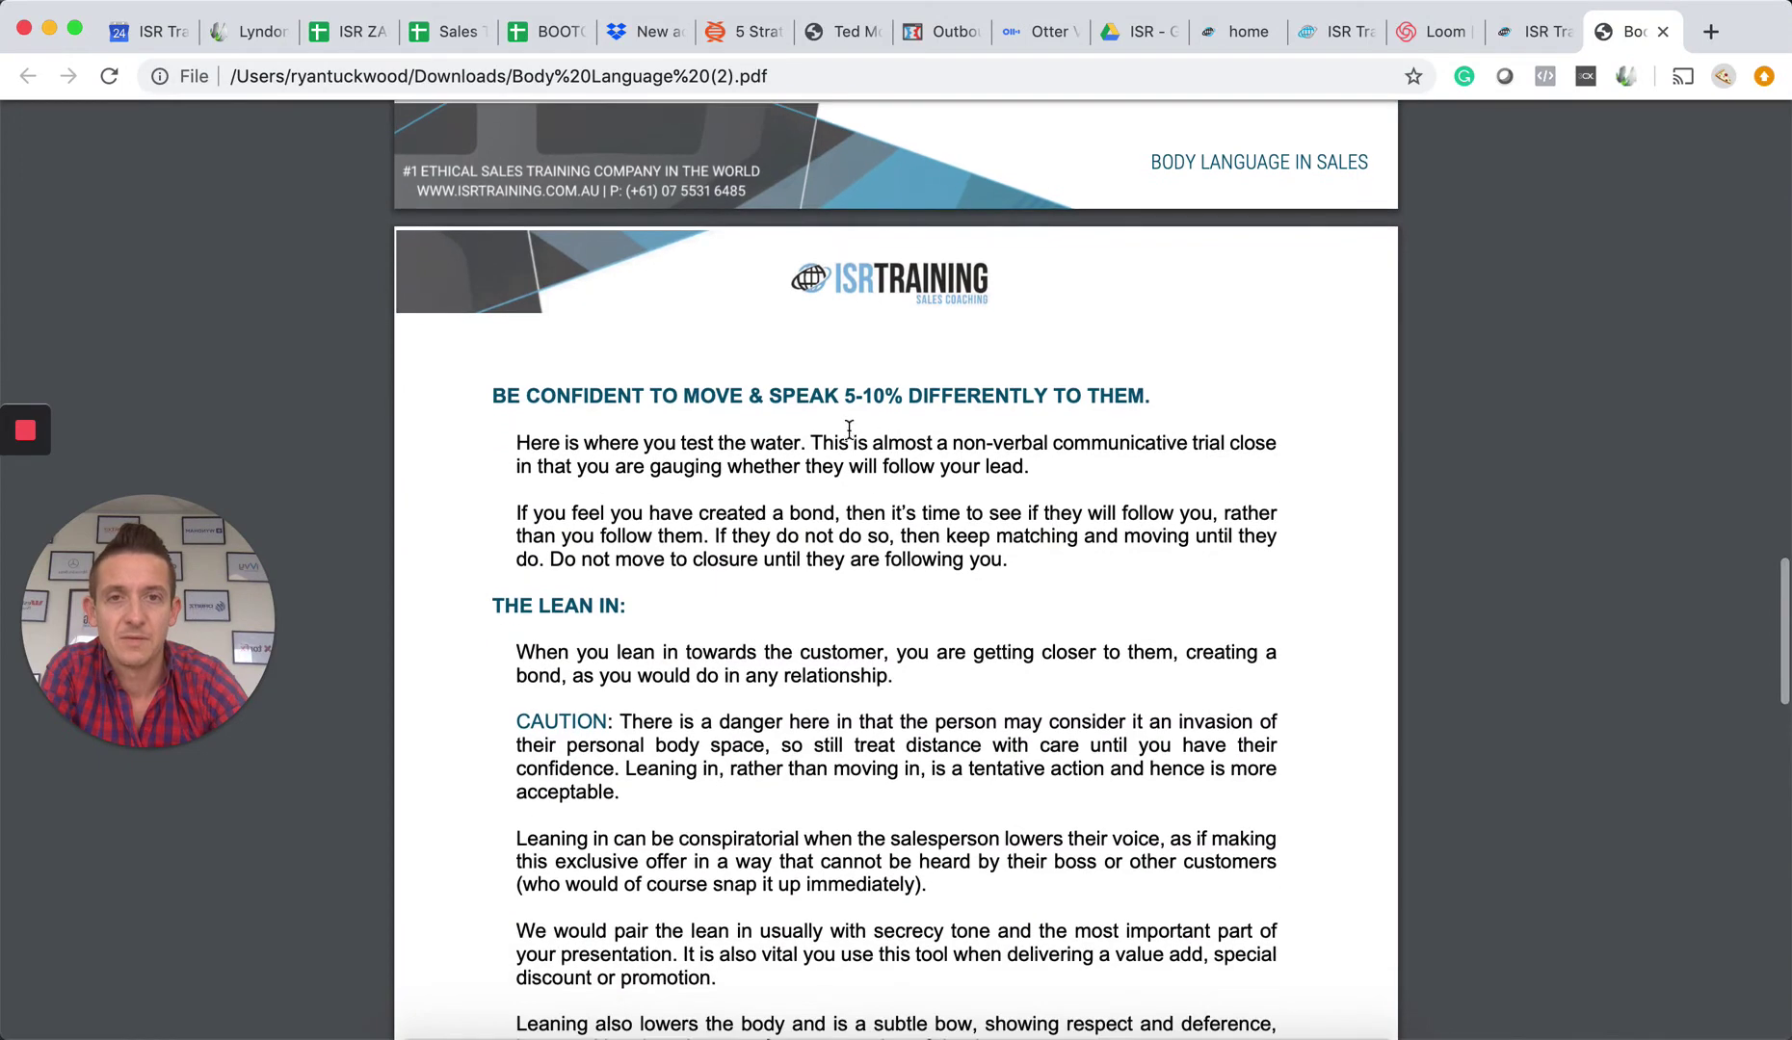
pyautogui.scroll(-2, 1004, 436)
pyautogui.scroll(-2, 840, 448)
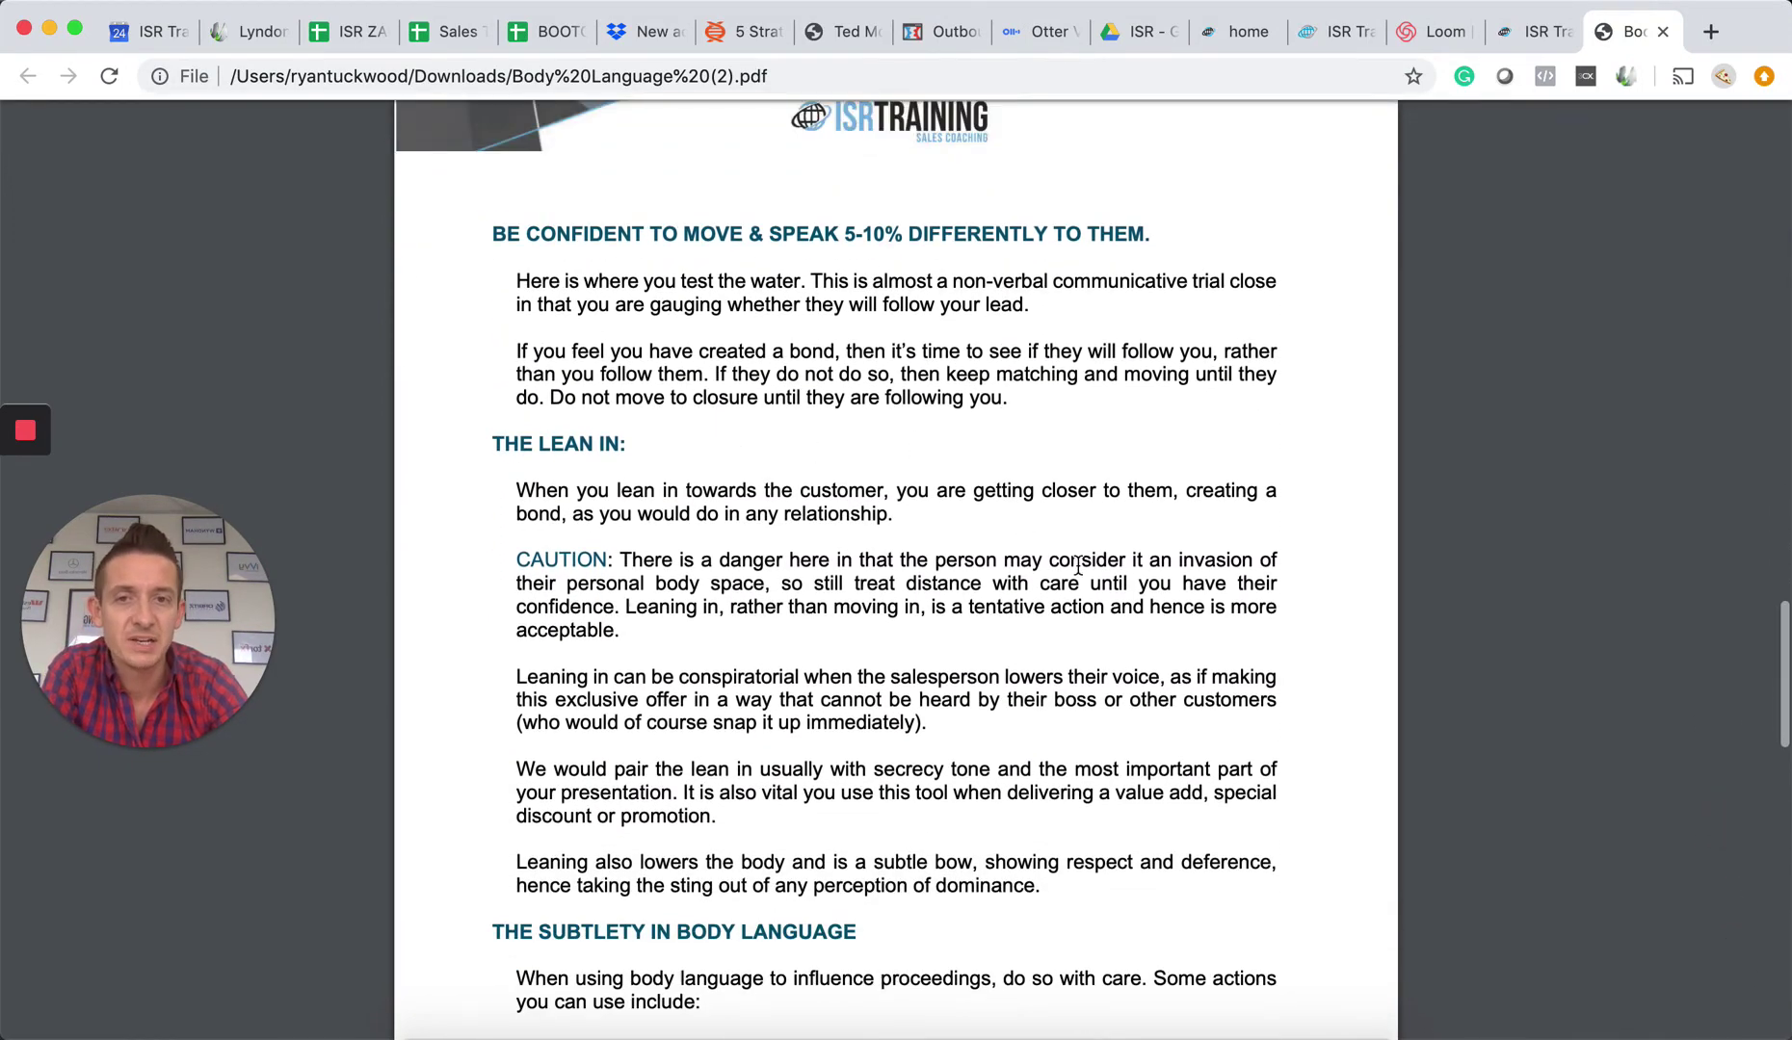
pyautogui.scroll(-5, 1078, 566)
pyautogui.scroll(-3, 1078, 567)
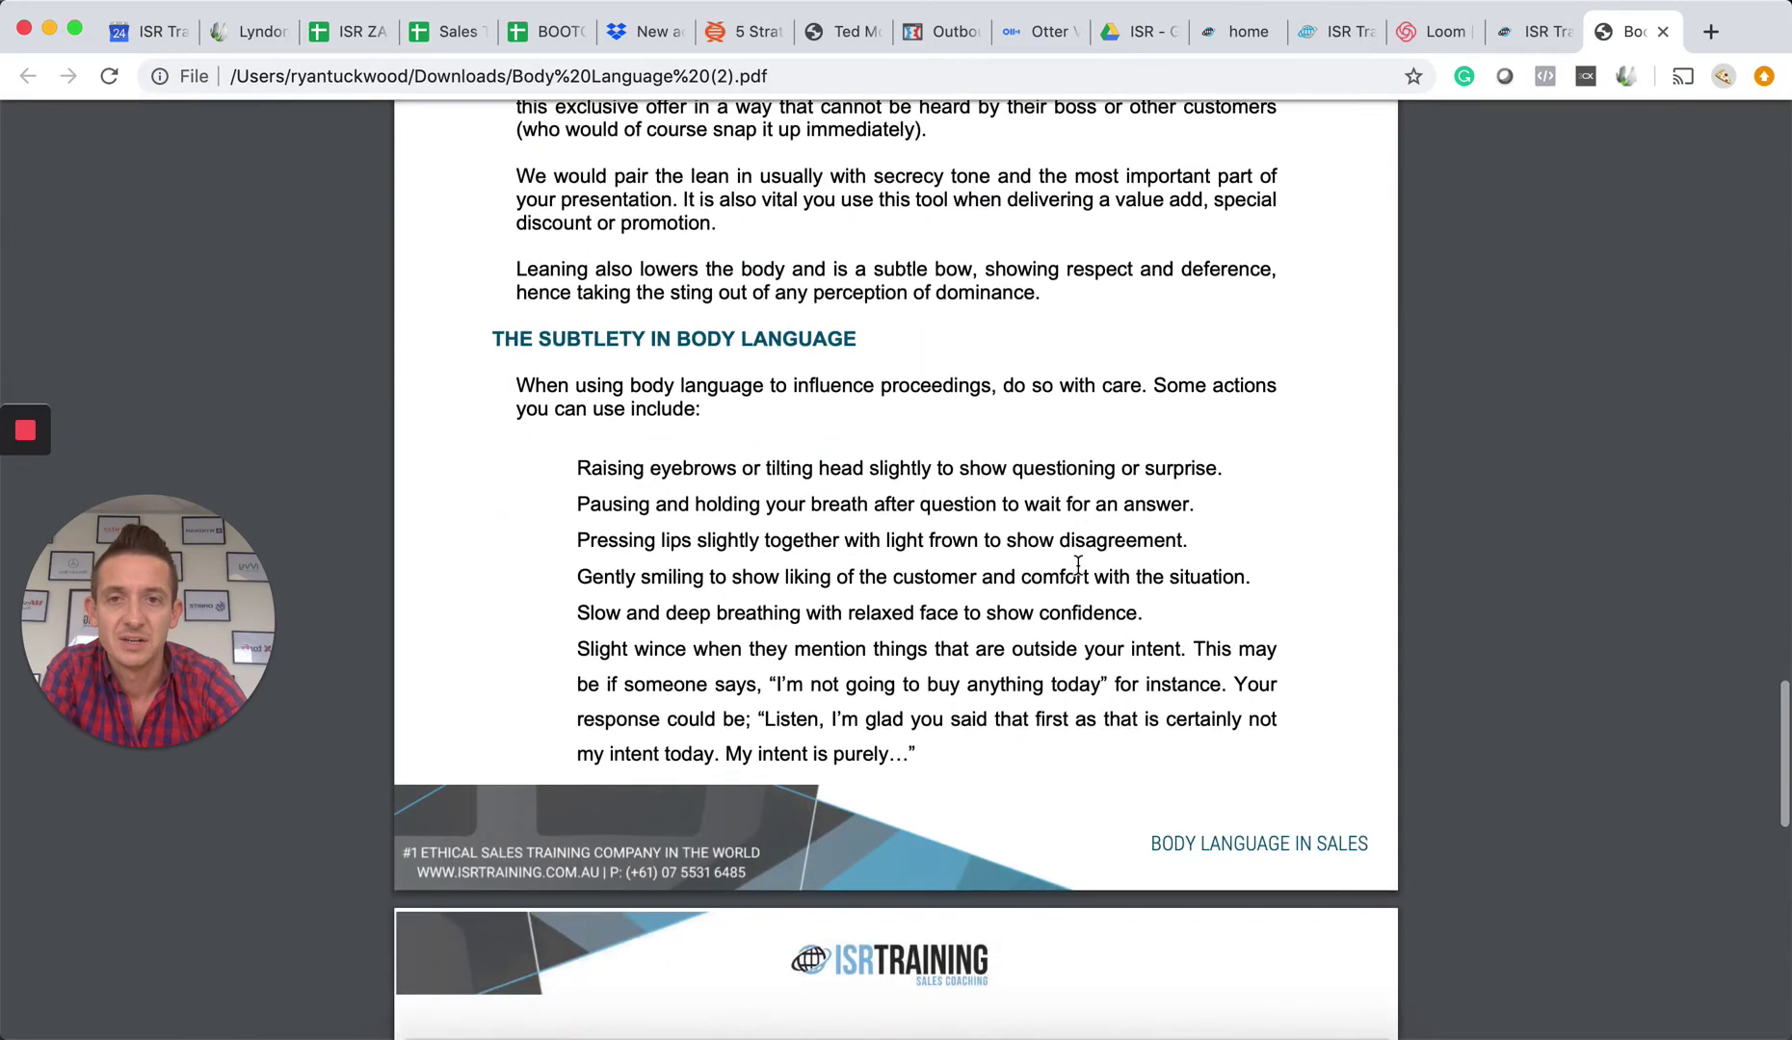
pyautogui.scroll(-2, 1078, 566)
pyautogui.scroll(-8, 1078, 566)
pyautogui.scroll(-2, 1077, 566)
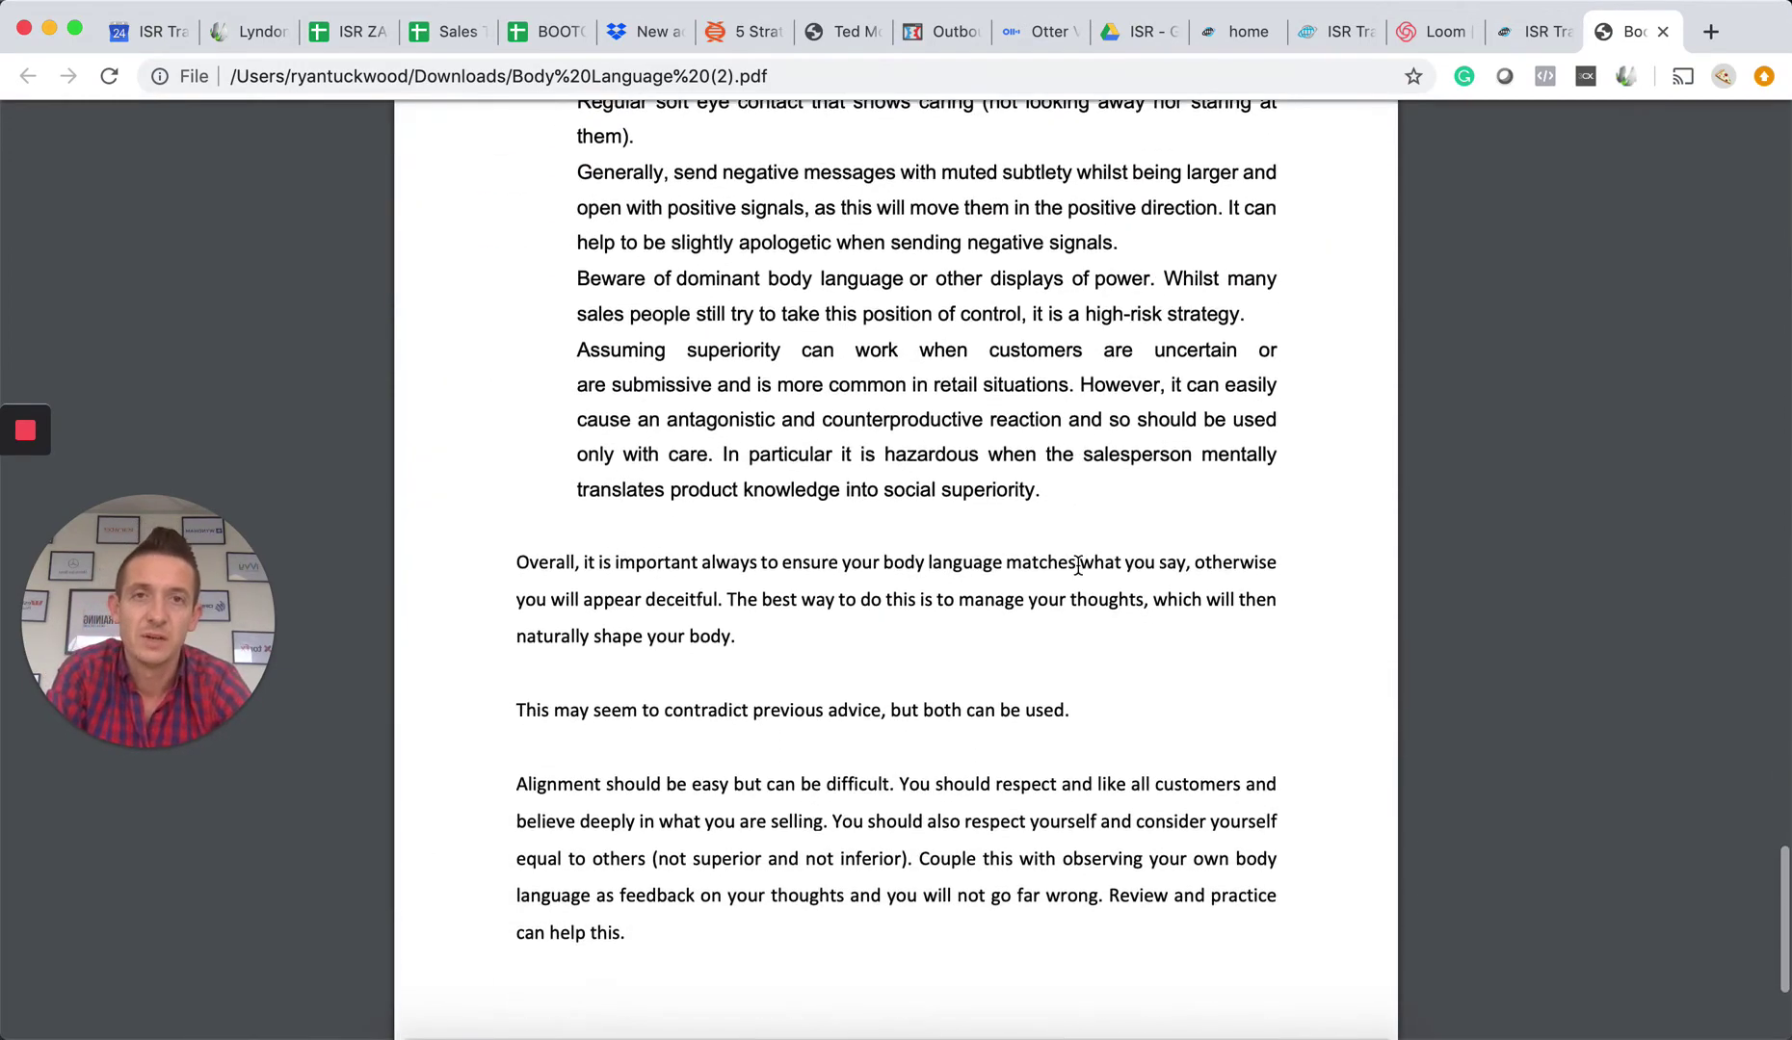
pyautogui.click(1523, 31)
pyautogui.click(599, 772)
pyautogui.scroll(-2, 592, 779)
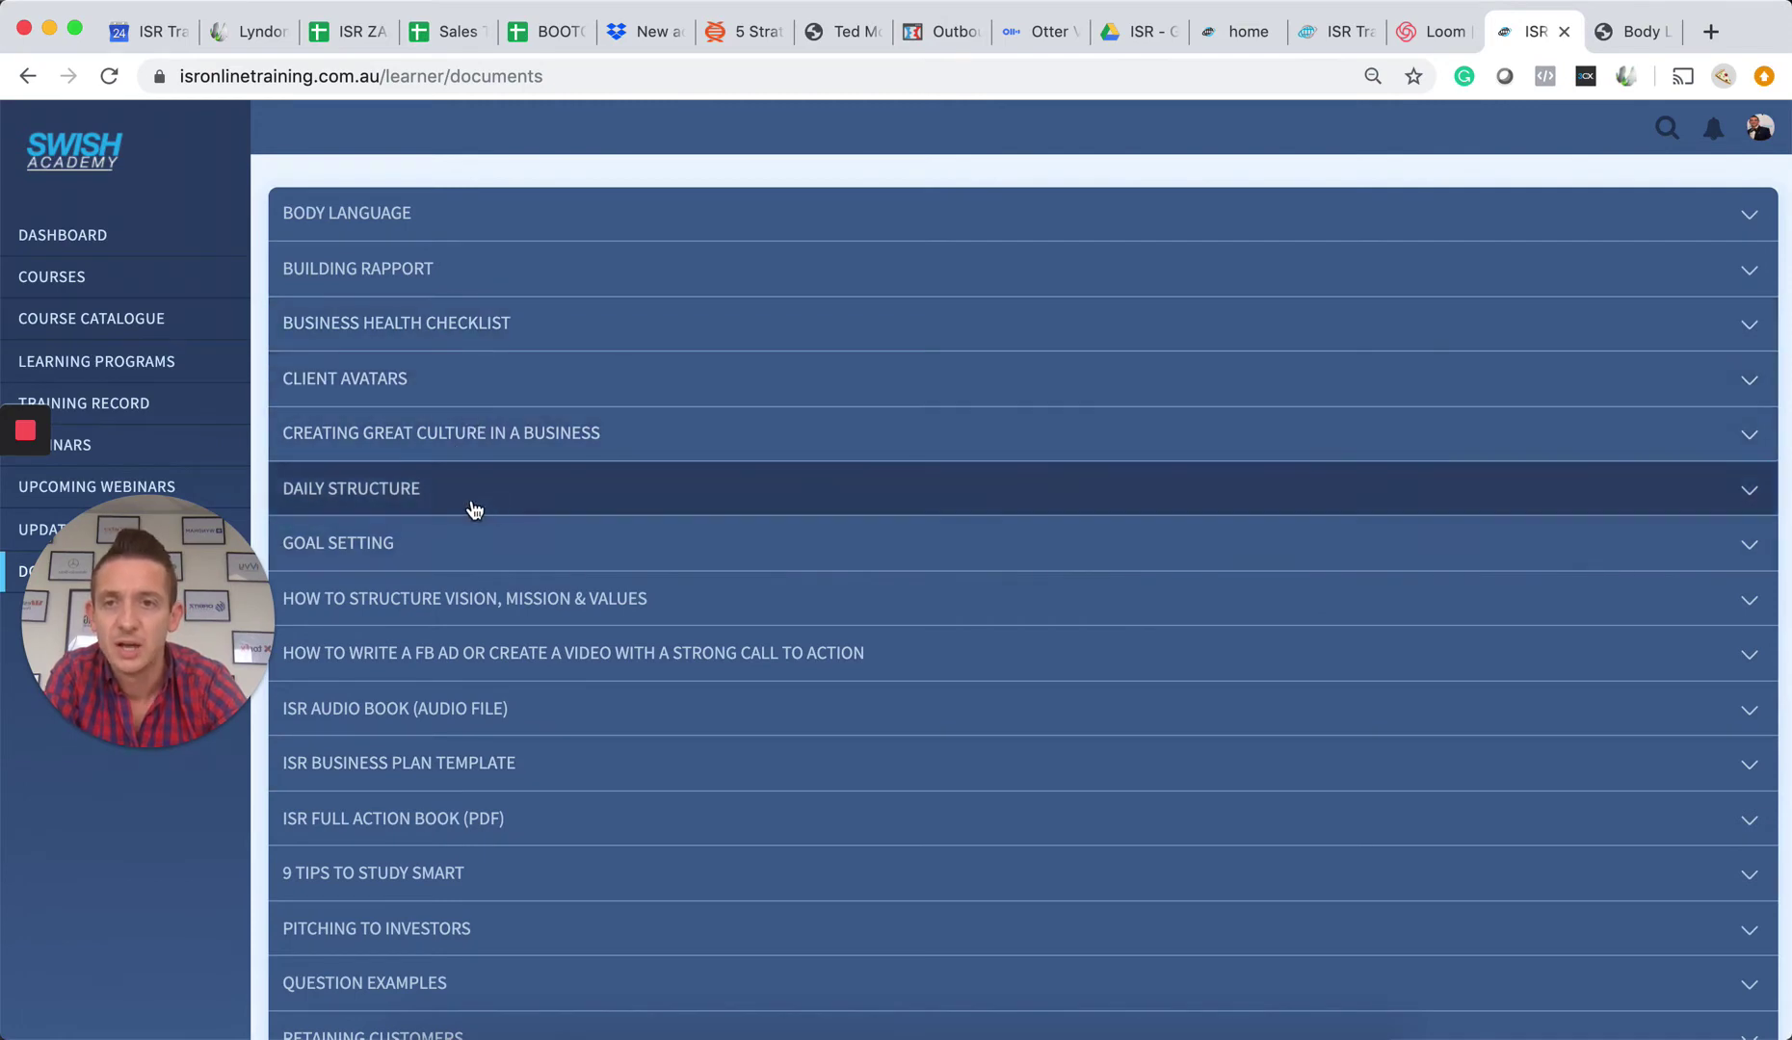
# - Expand Daily Structure in the documents list and download its PDF
pyautogui.click(521, 496)
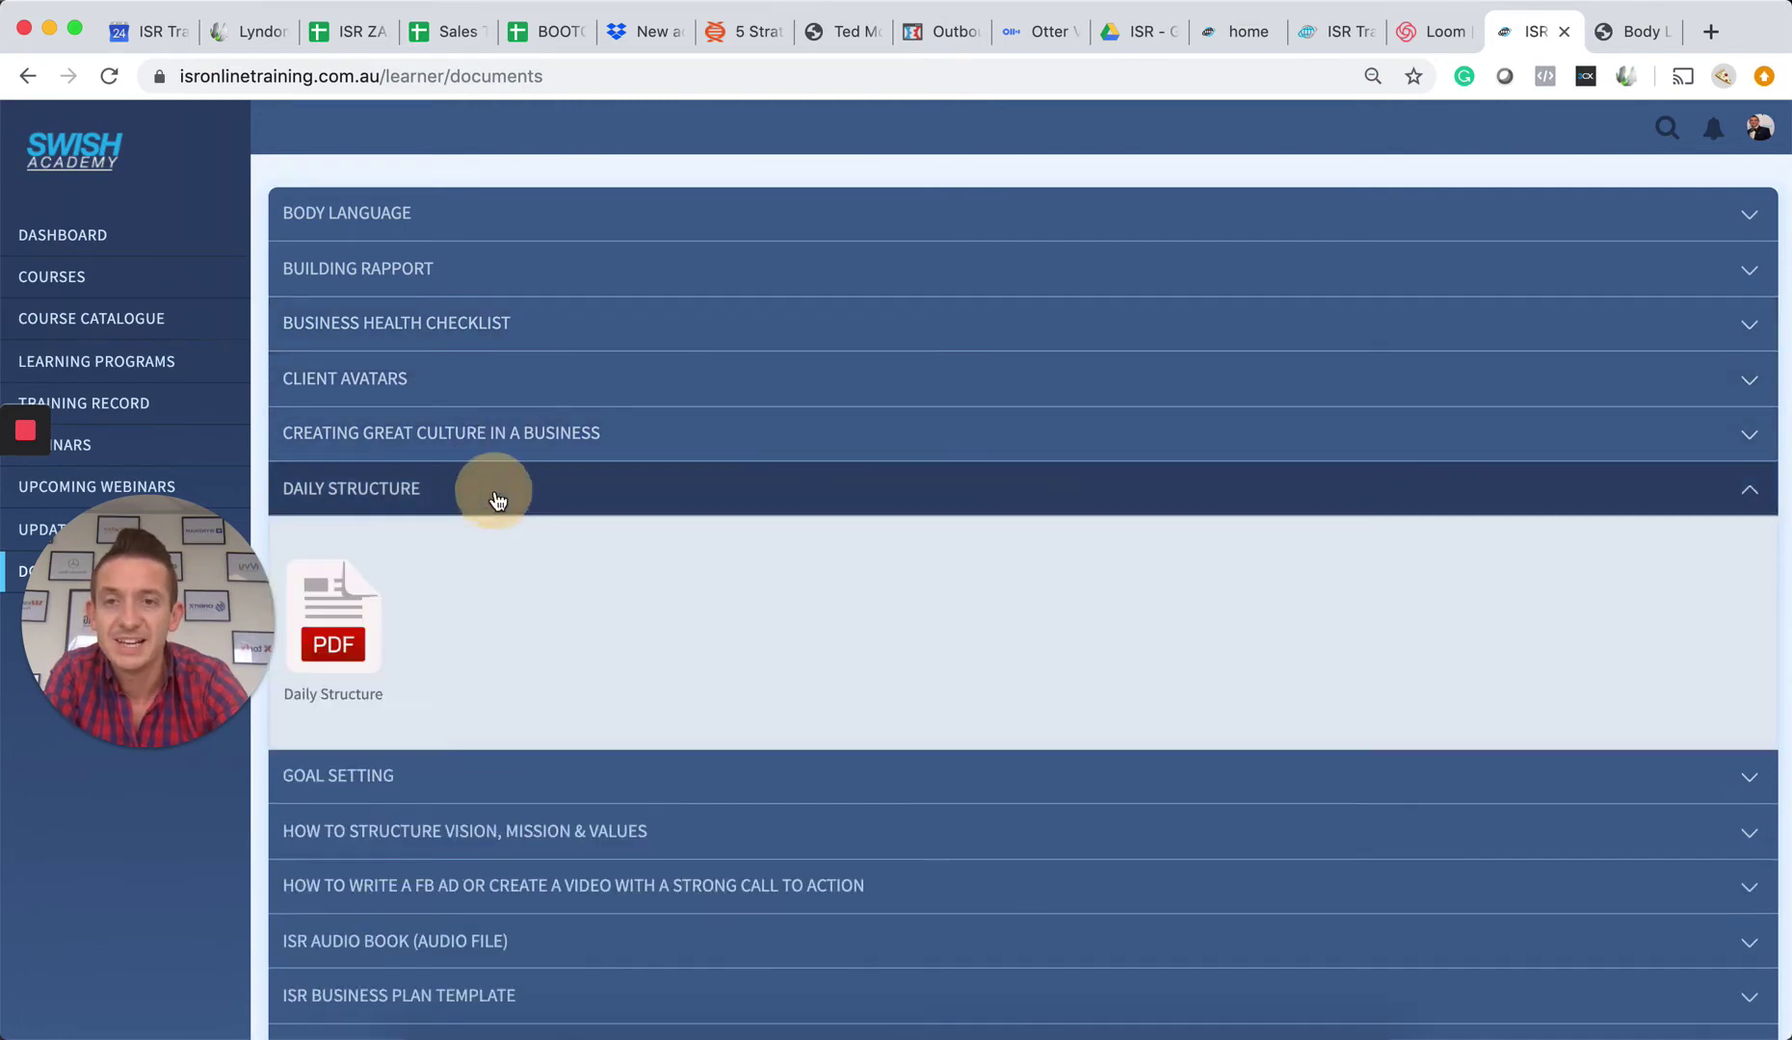
pyautogui.click(336, 615)
pyautogui.click(1347, 548)
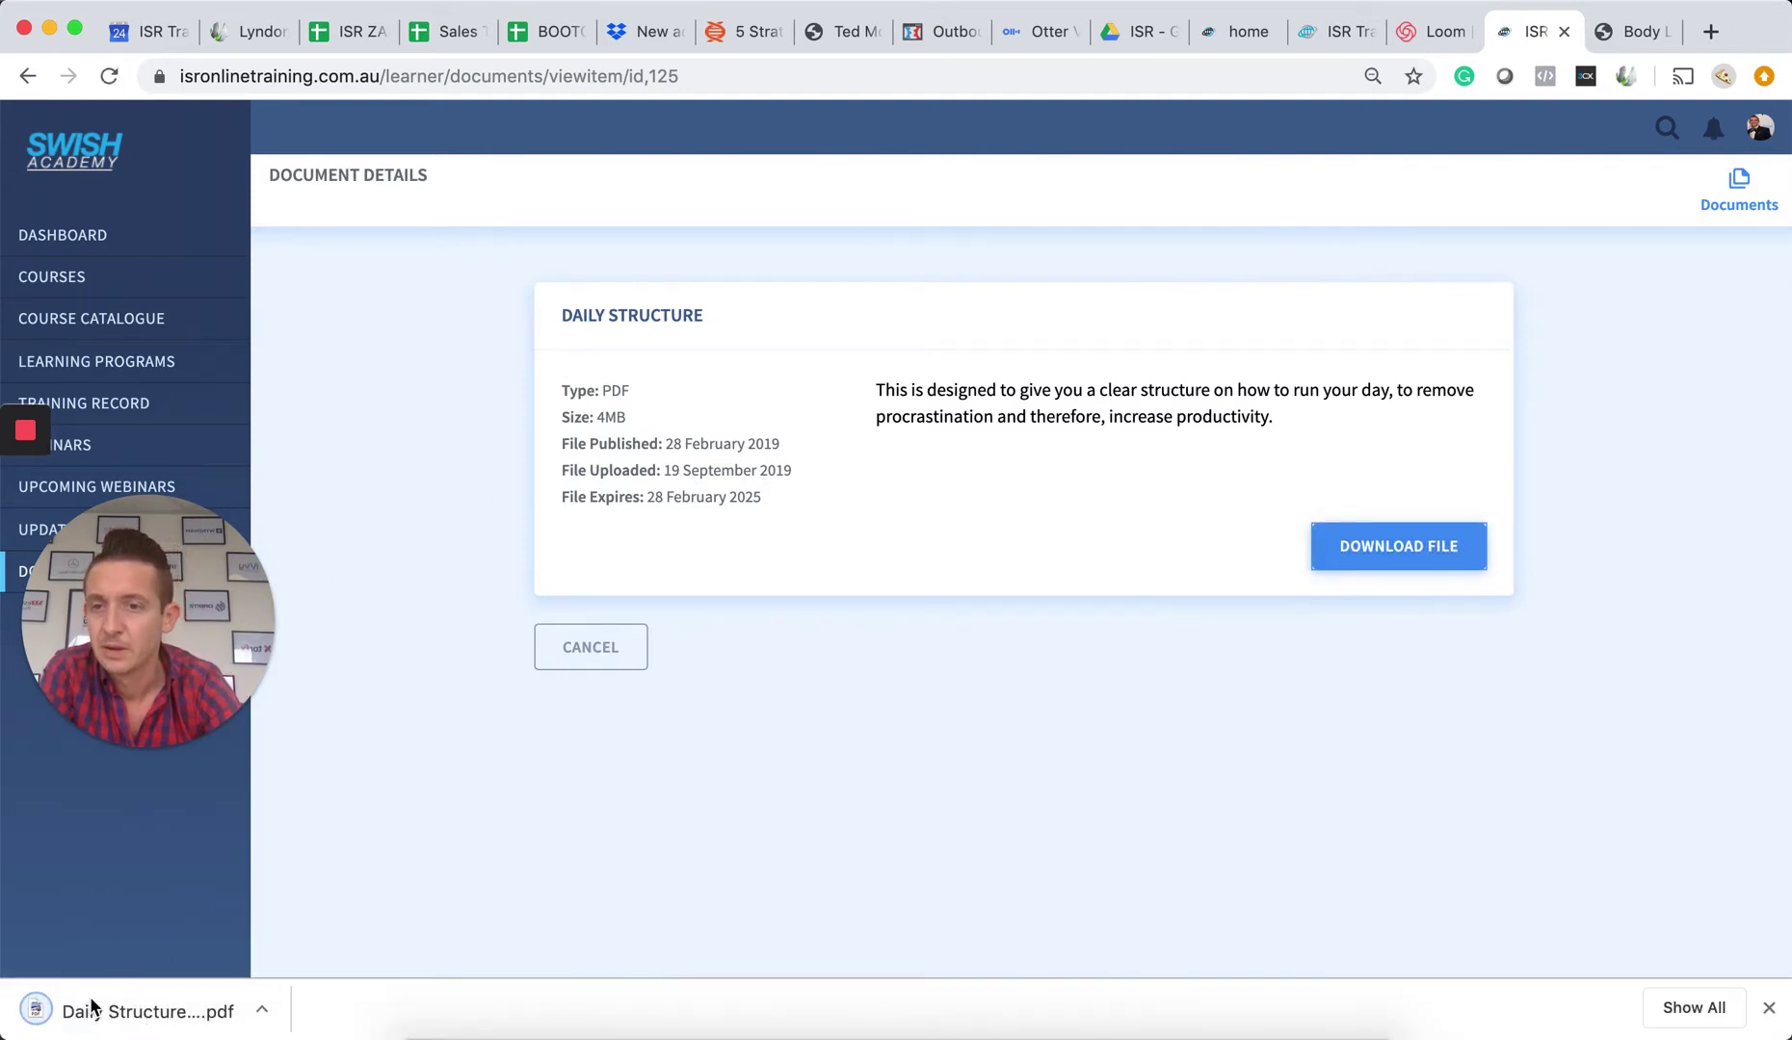
# - Open the downloaded Daily Structure schedule PDF in Chrome's PDF viewer
pyautogui.click(93, 1006)
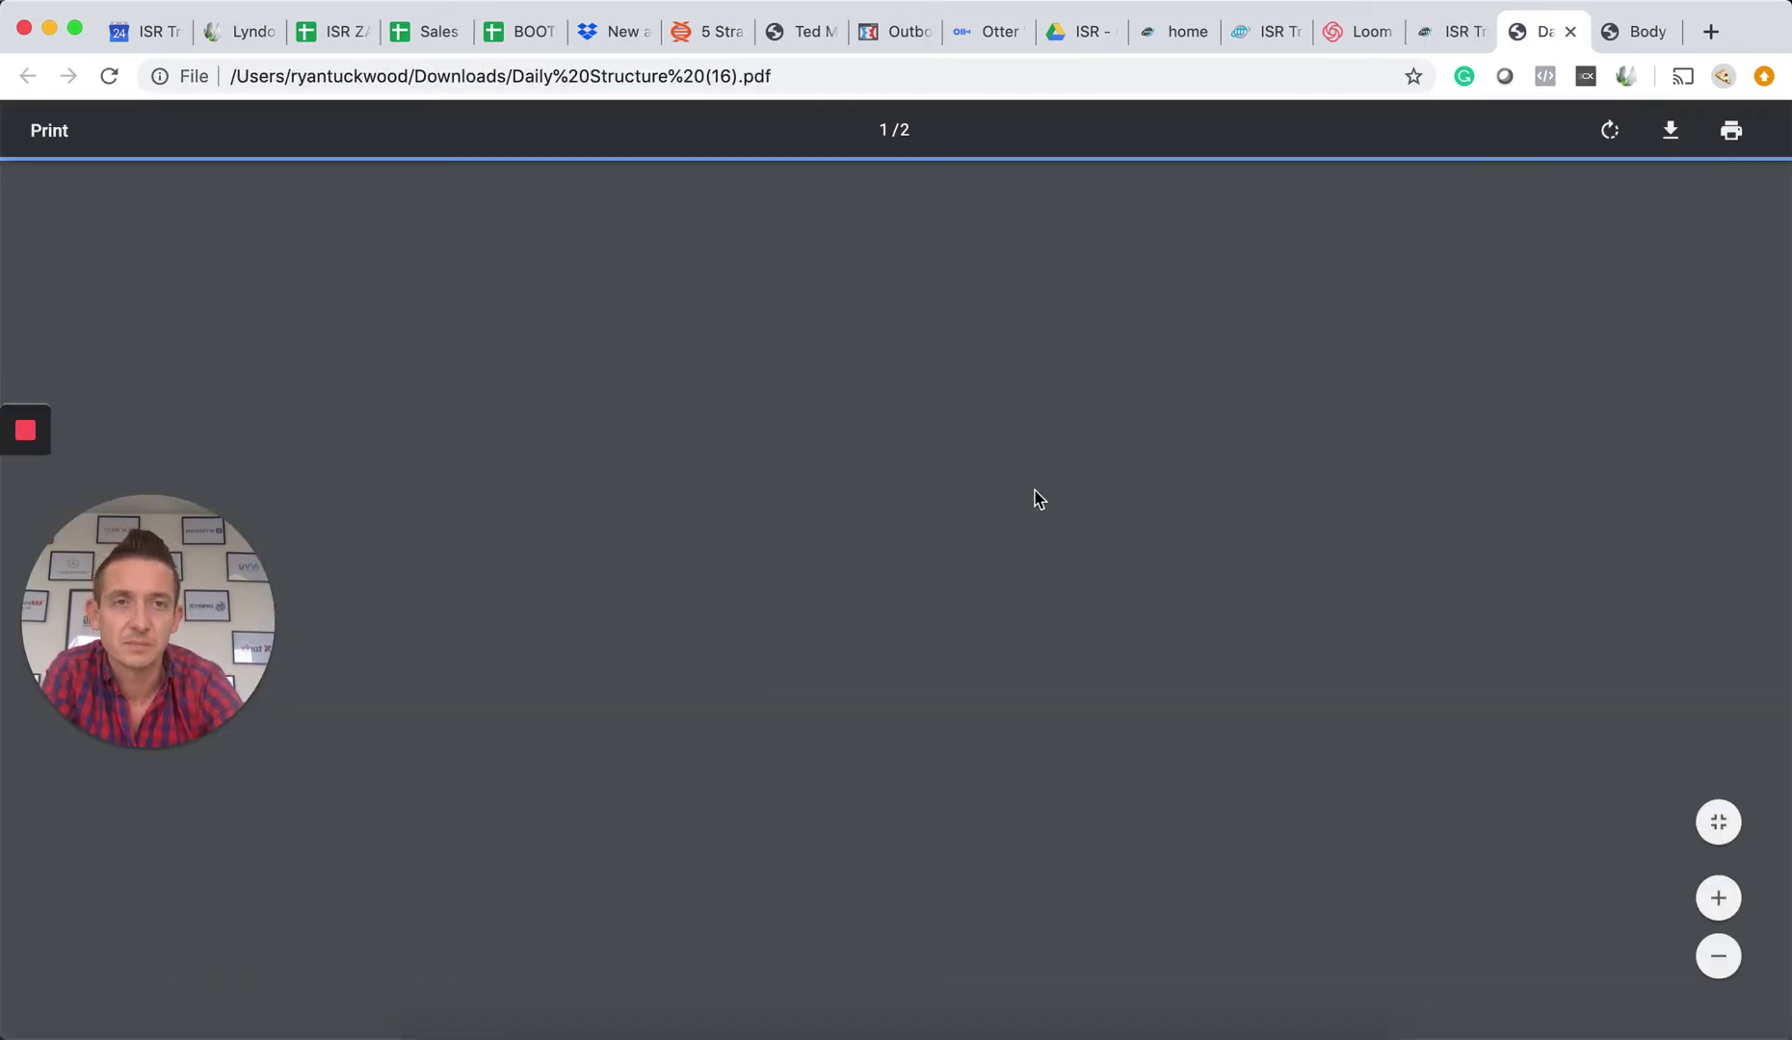
pyautogui.scroll(-2, 1212, 567)
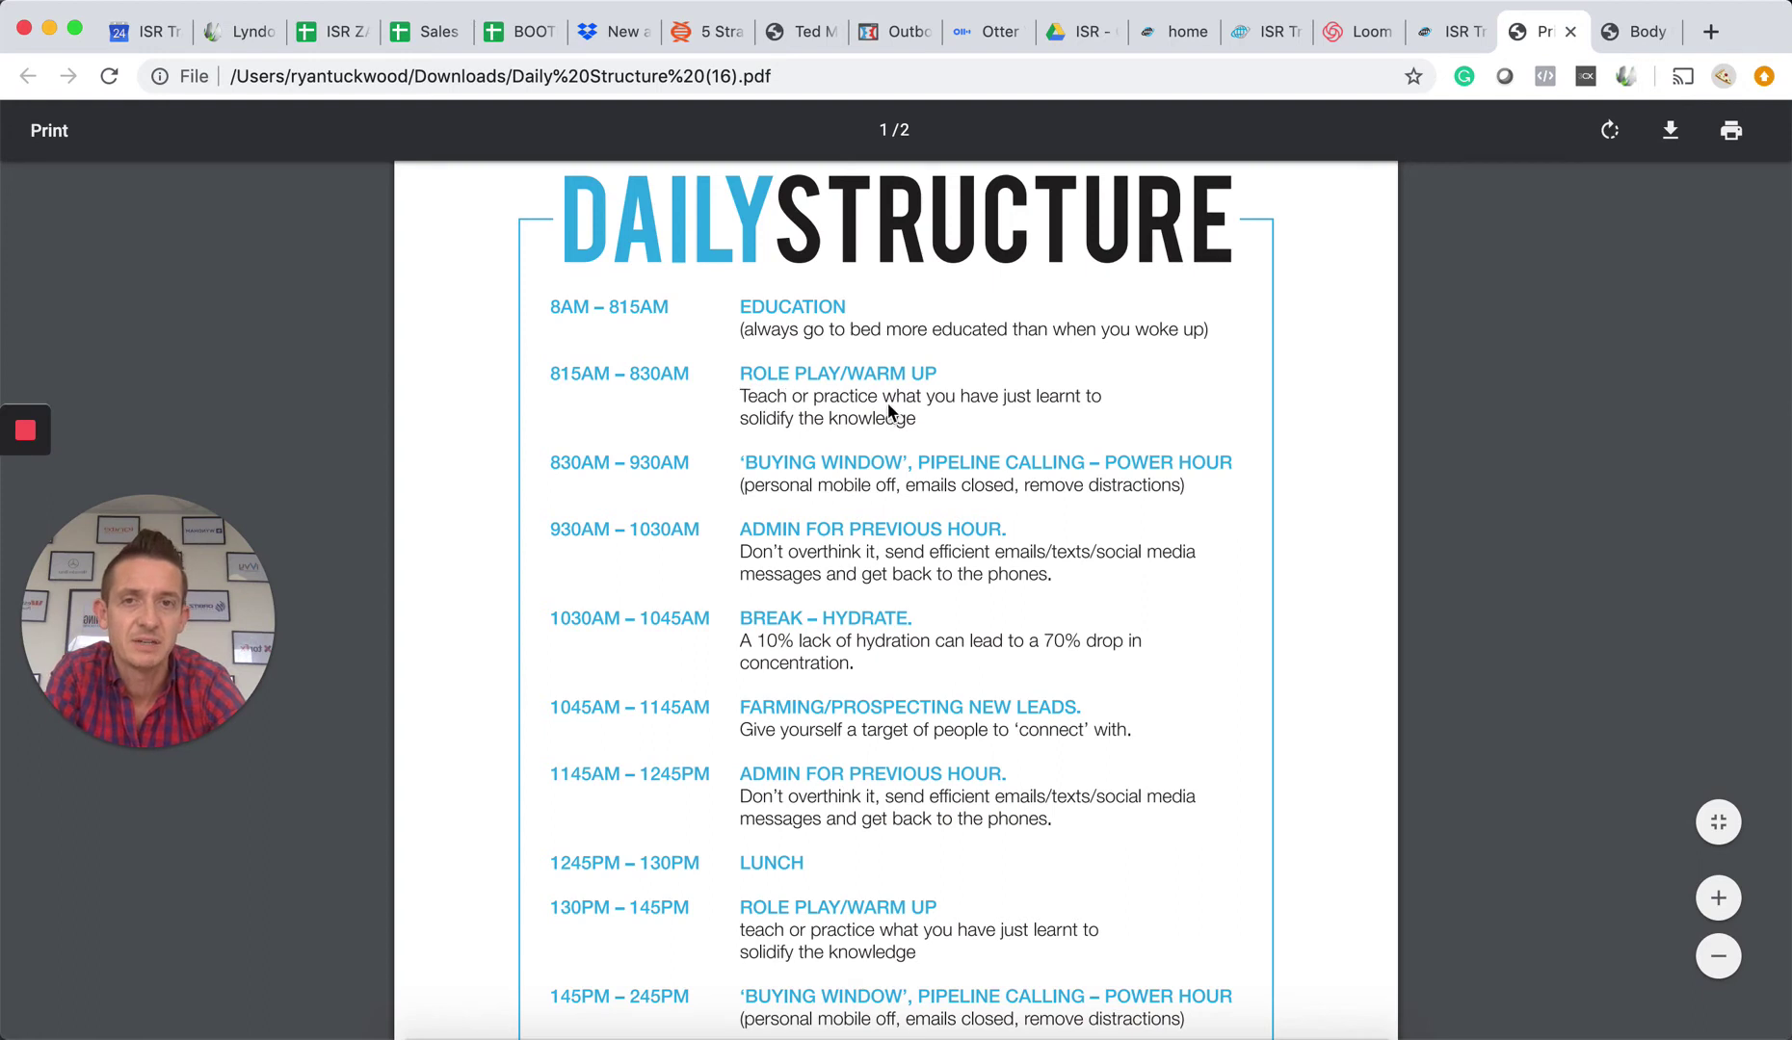
pyautogui.scroll(-1, 887, 402)
pyautogui.scroll(-1, 887, 403)
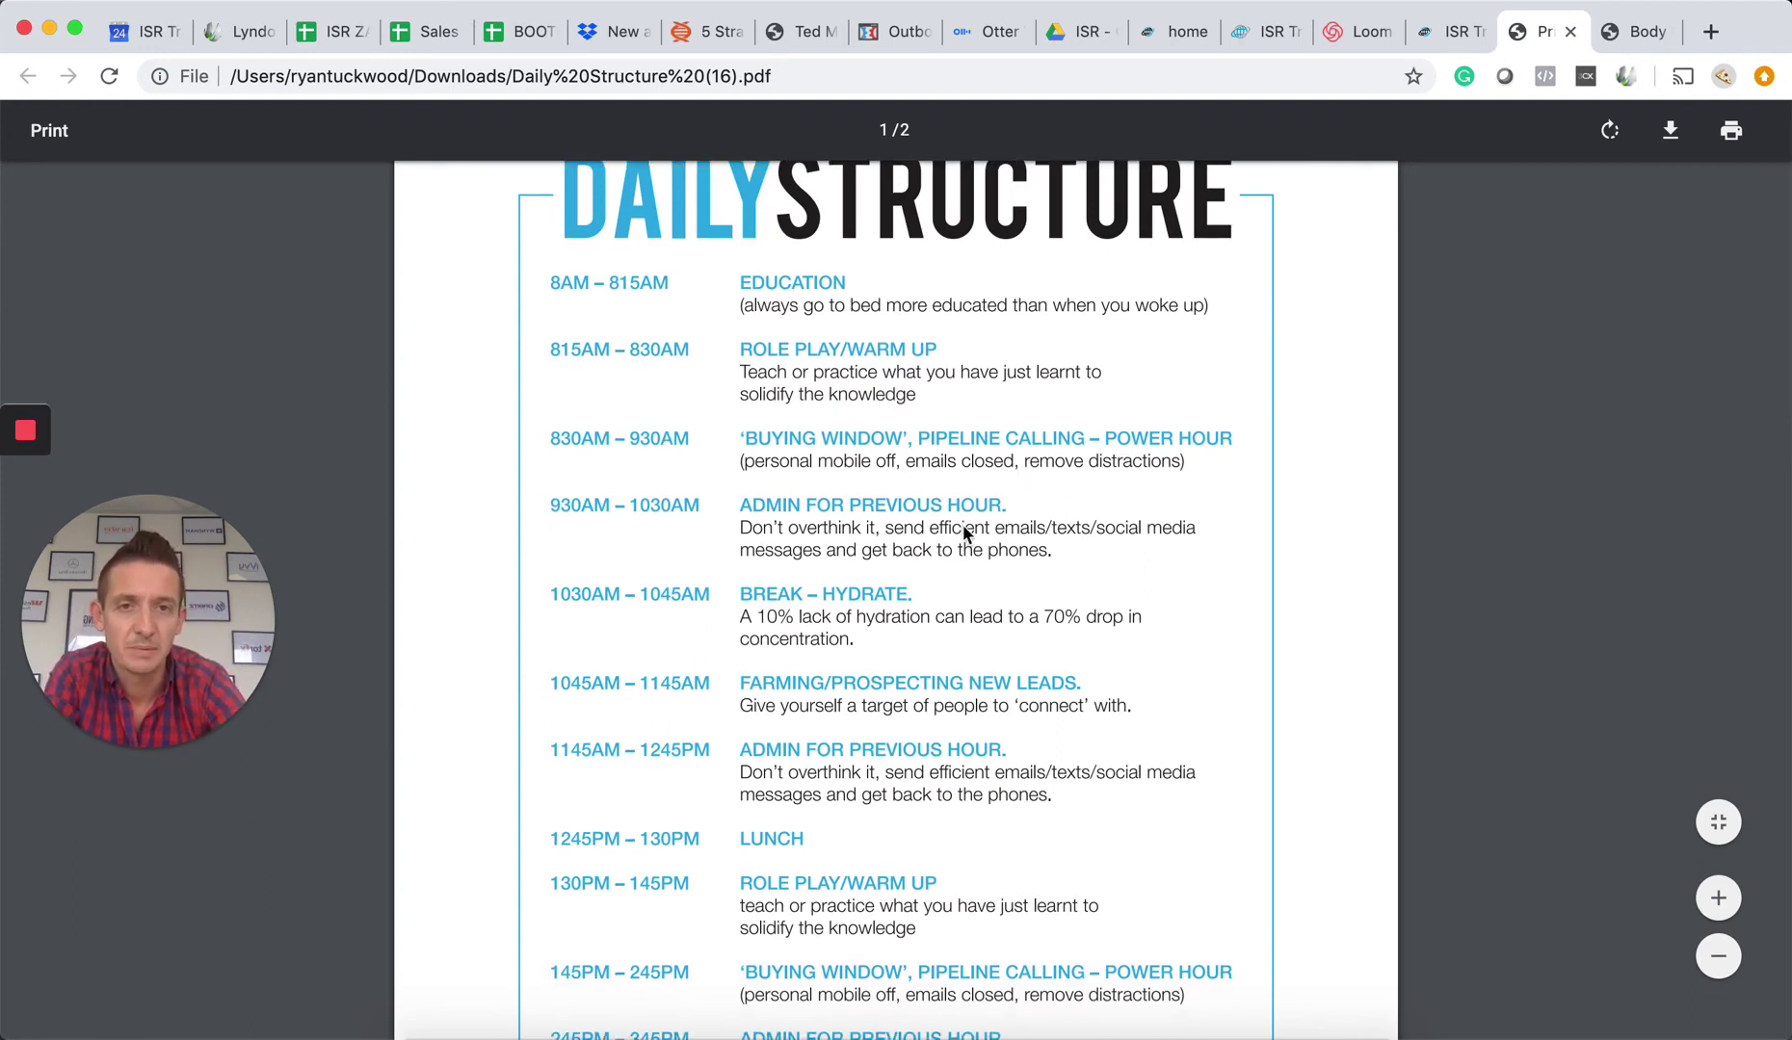
pyautogui.scroll(-2, 961, 523)
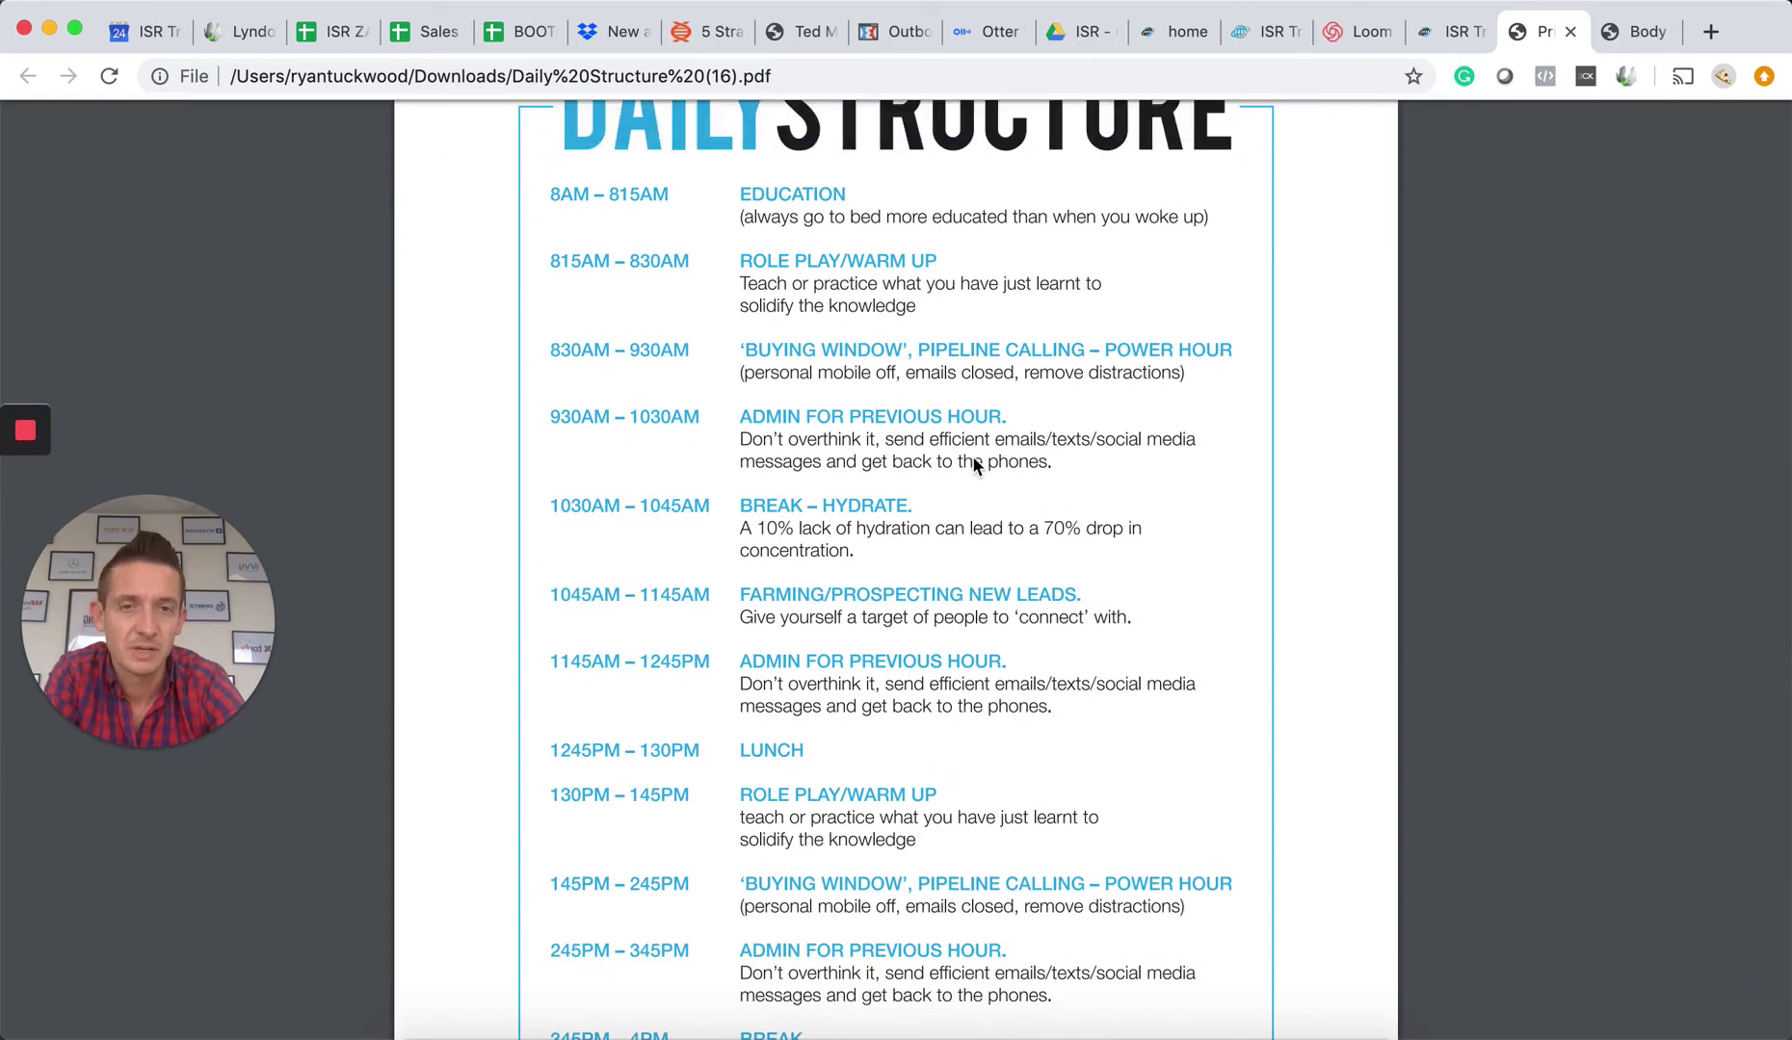
pyautogui.scroll(-3, 975, 464)
pyautogui.scroll(-5, 976, 464)
pyautogui.scroll(-2, 976, 464)
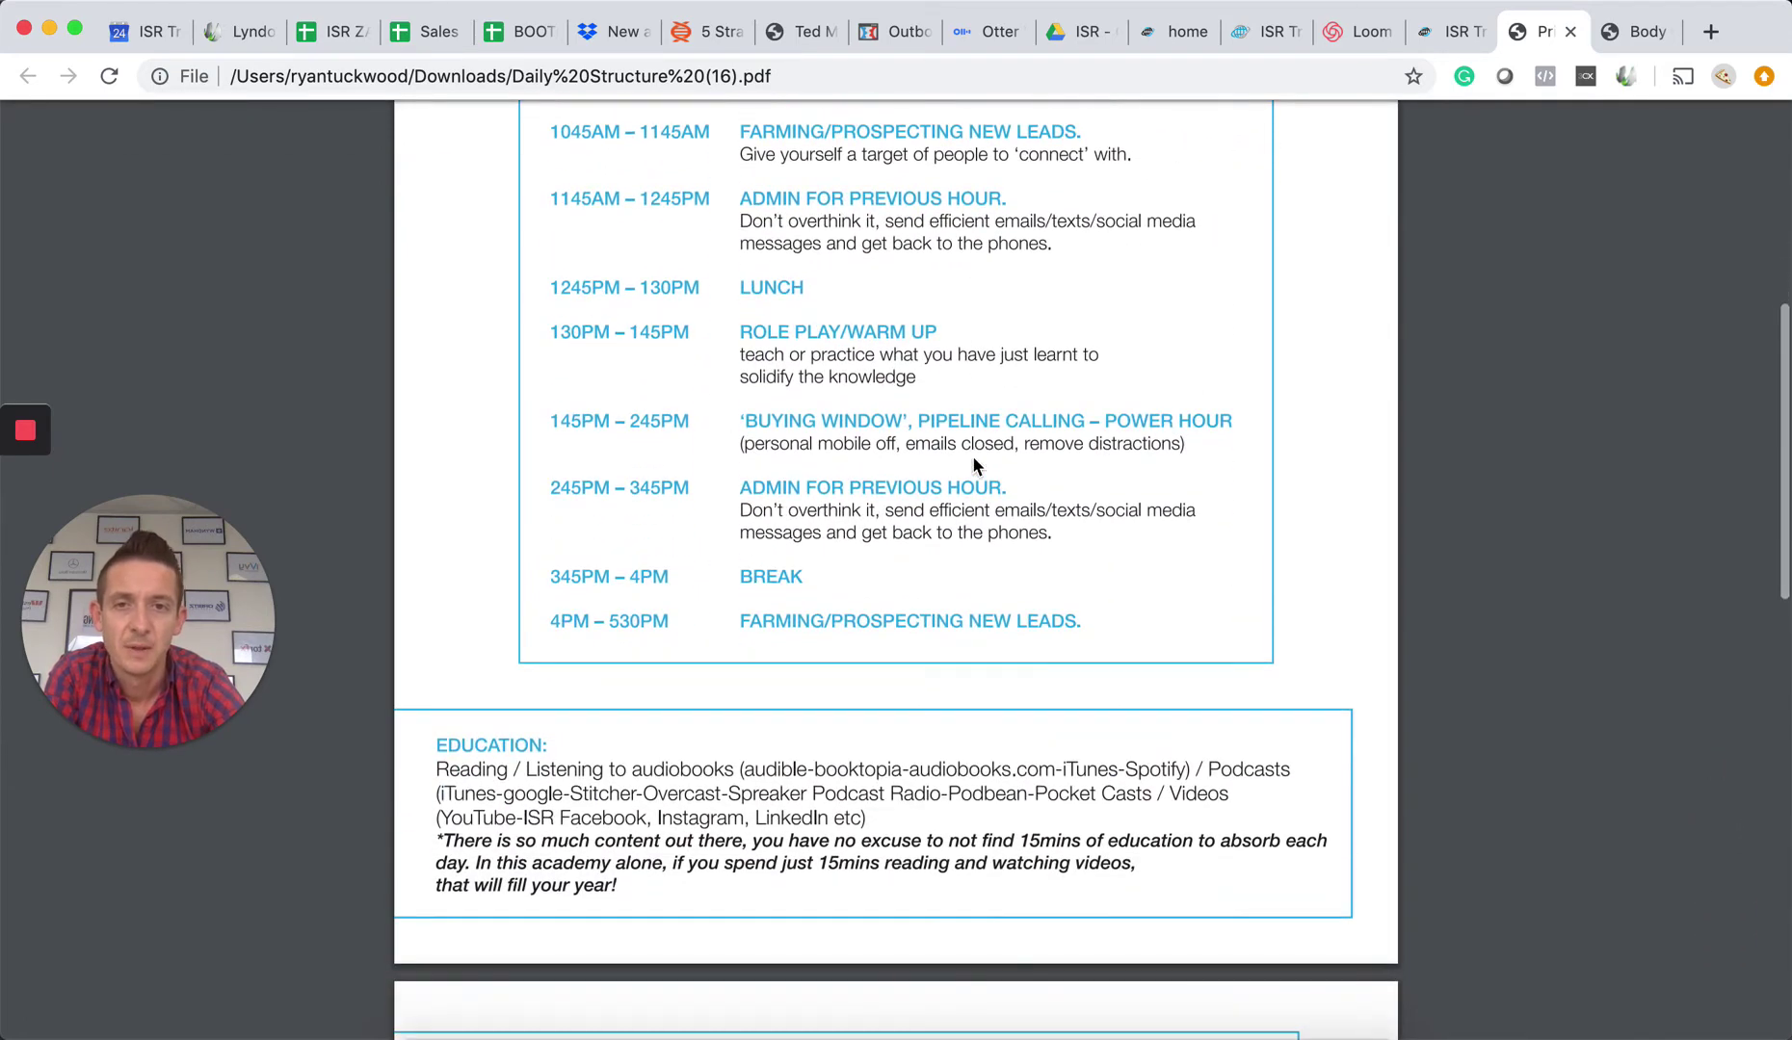
pyautogui.scroll(-3, 971, 456)
pyautogui.scroll(-3, 971, 456)
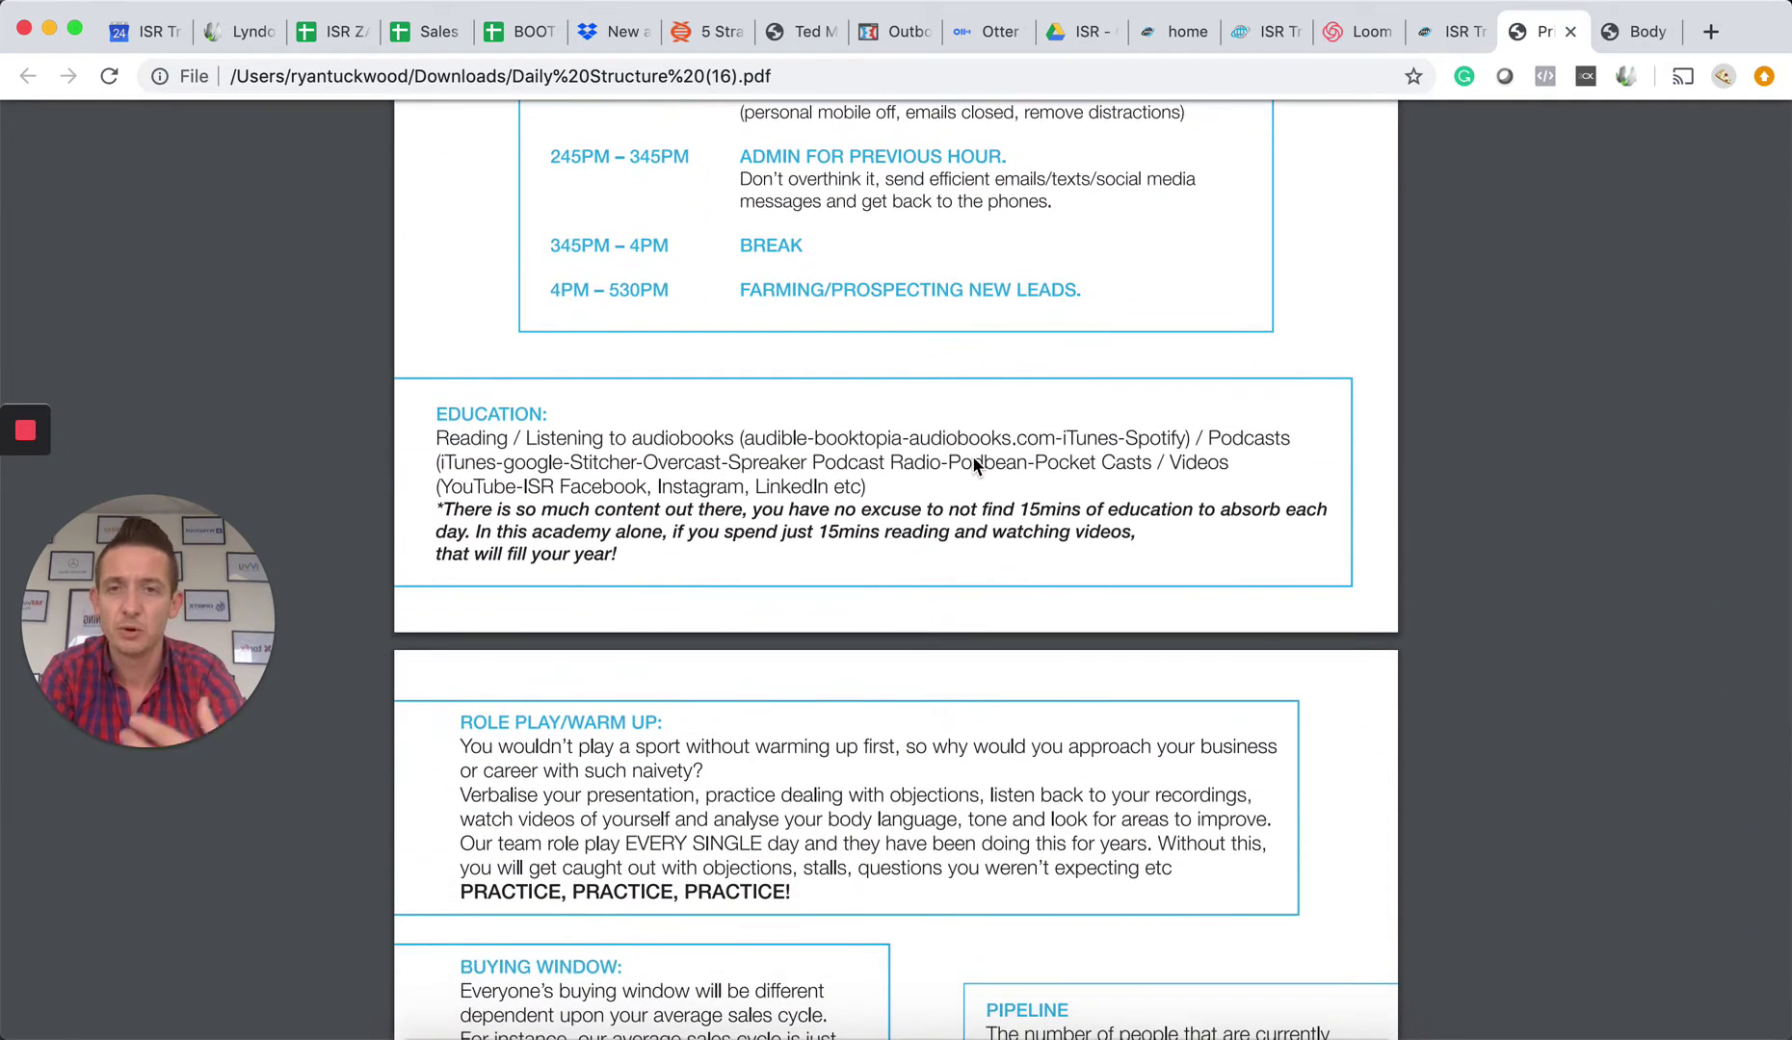
pyautogui.scroll(-3, 971, 456)
pyautogui.scroll(-4, 971, 455)
pyautogui.scroll(-3, 971, 456)
pyautogui.scroll(-3, 971, 455)
pyautogui.scroll(-2, 971, 455)
pyautogui.scroll(15, 971, 455)
pyautogui.scroll(-2, 971, 456)
pyautogui.scroll(-2, 971, 455)
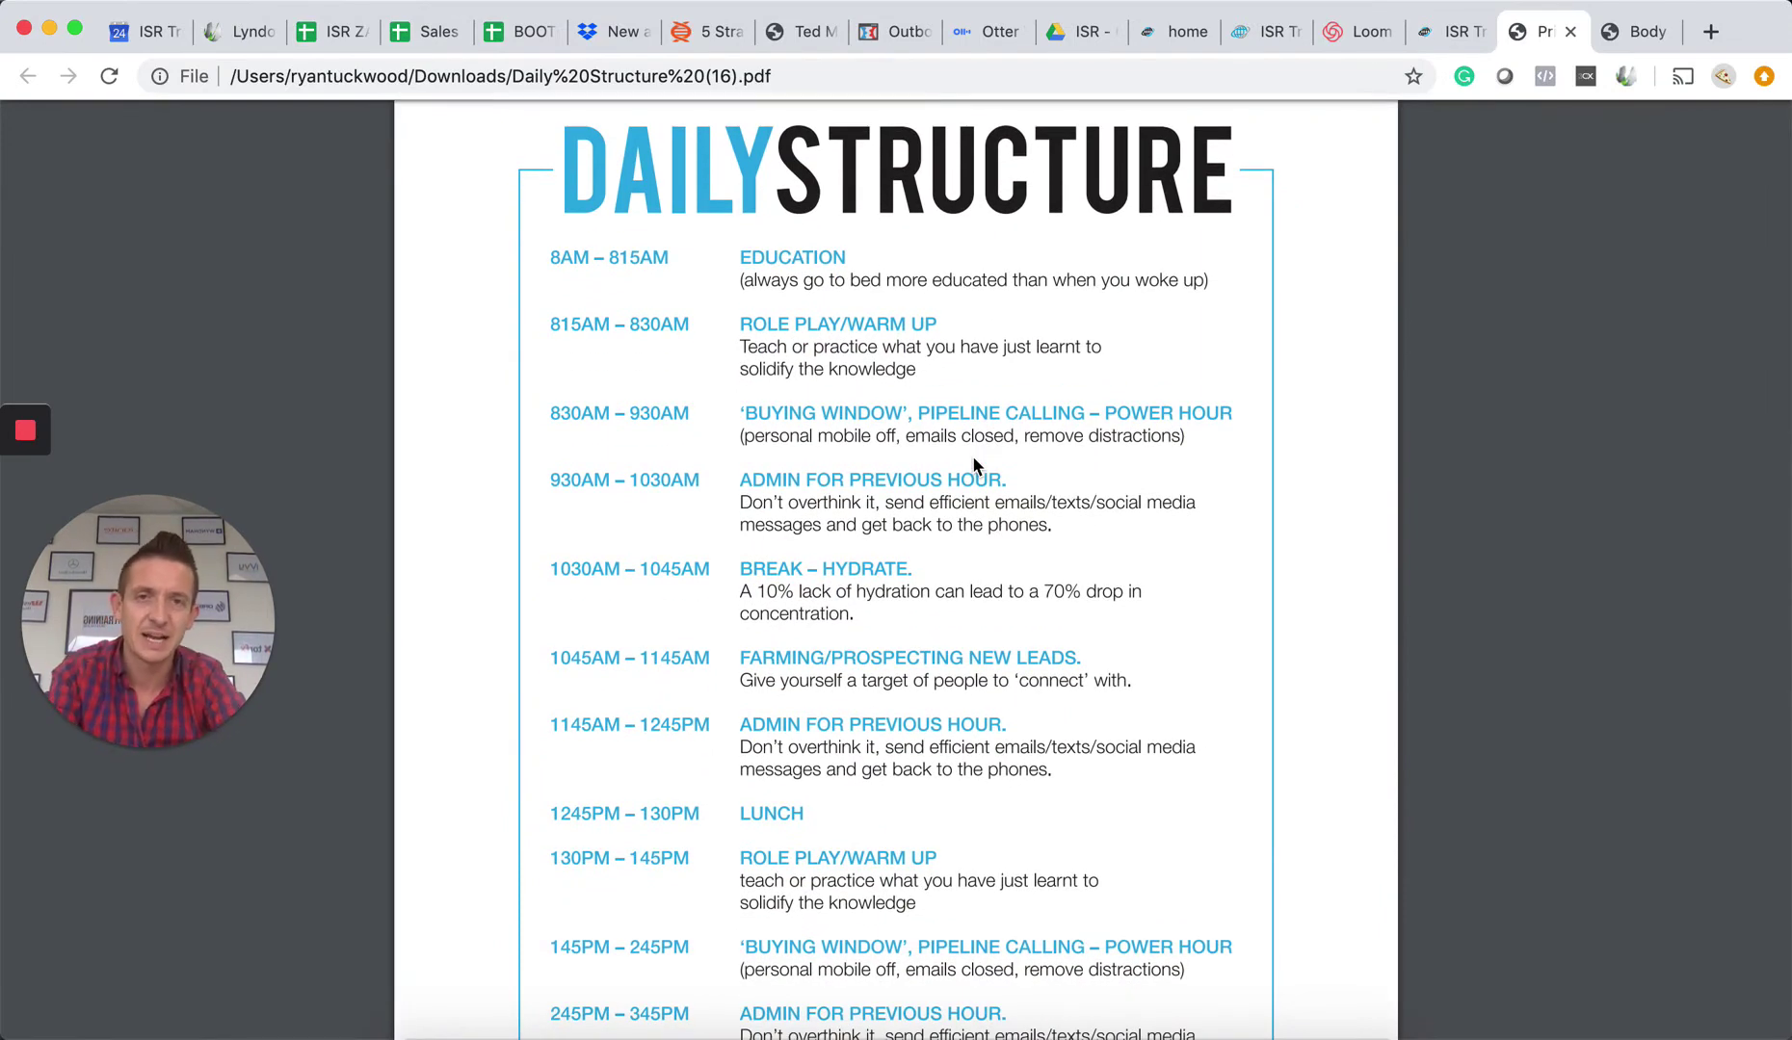
# - Return to the portal's Documents list and expand the ISR Audio Book group
pyautogui.click(1429, 34)
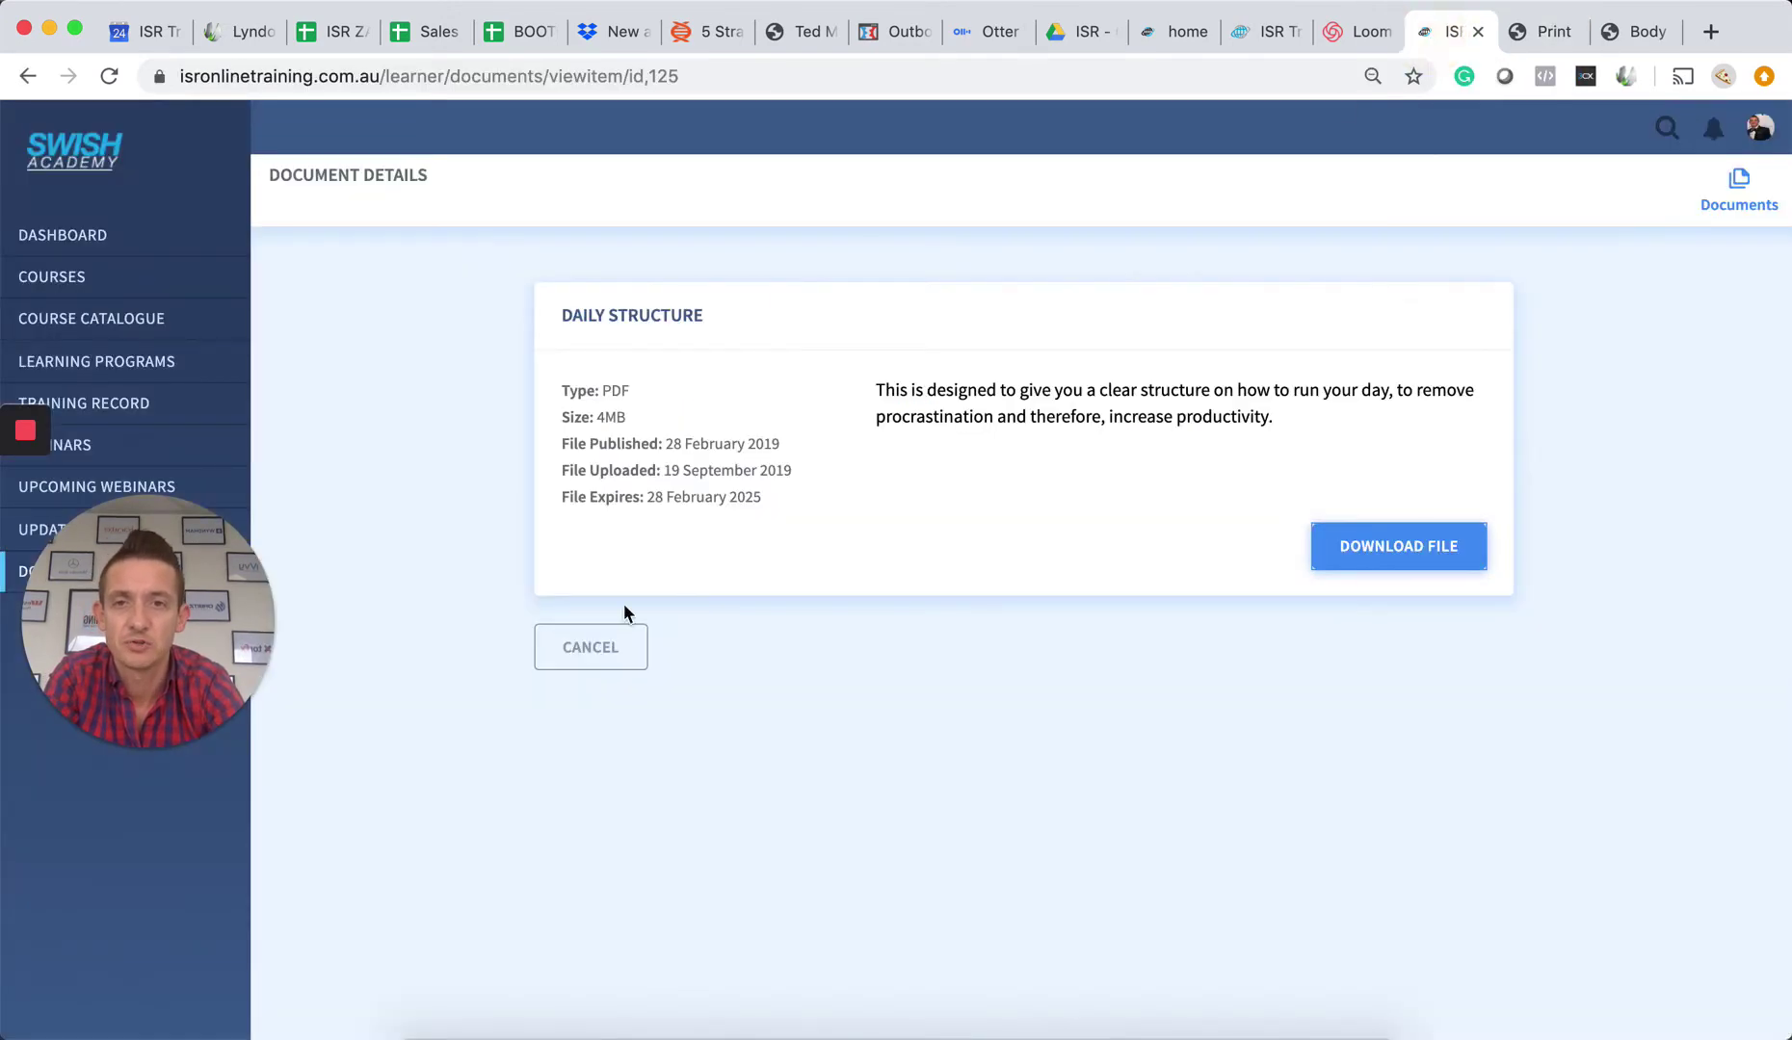
pyautogui.click(574, 650)
pyautogui.scroll(-3, 557, 677)
pyautogui.scroll(-1, 672, 692)
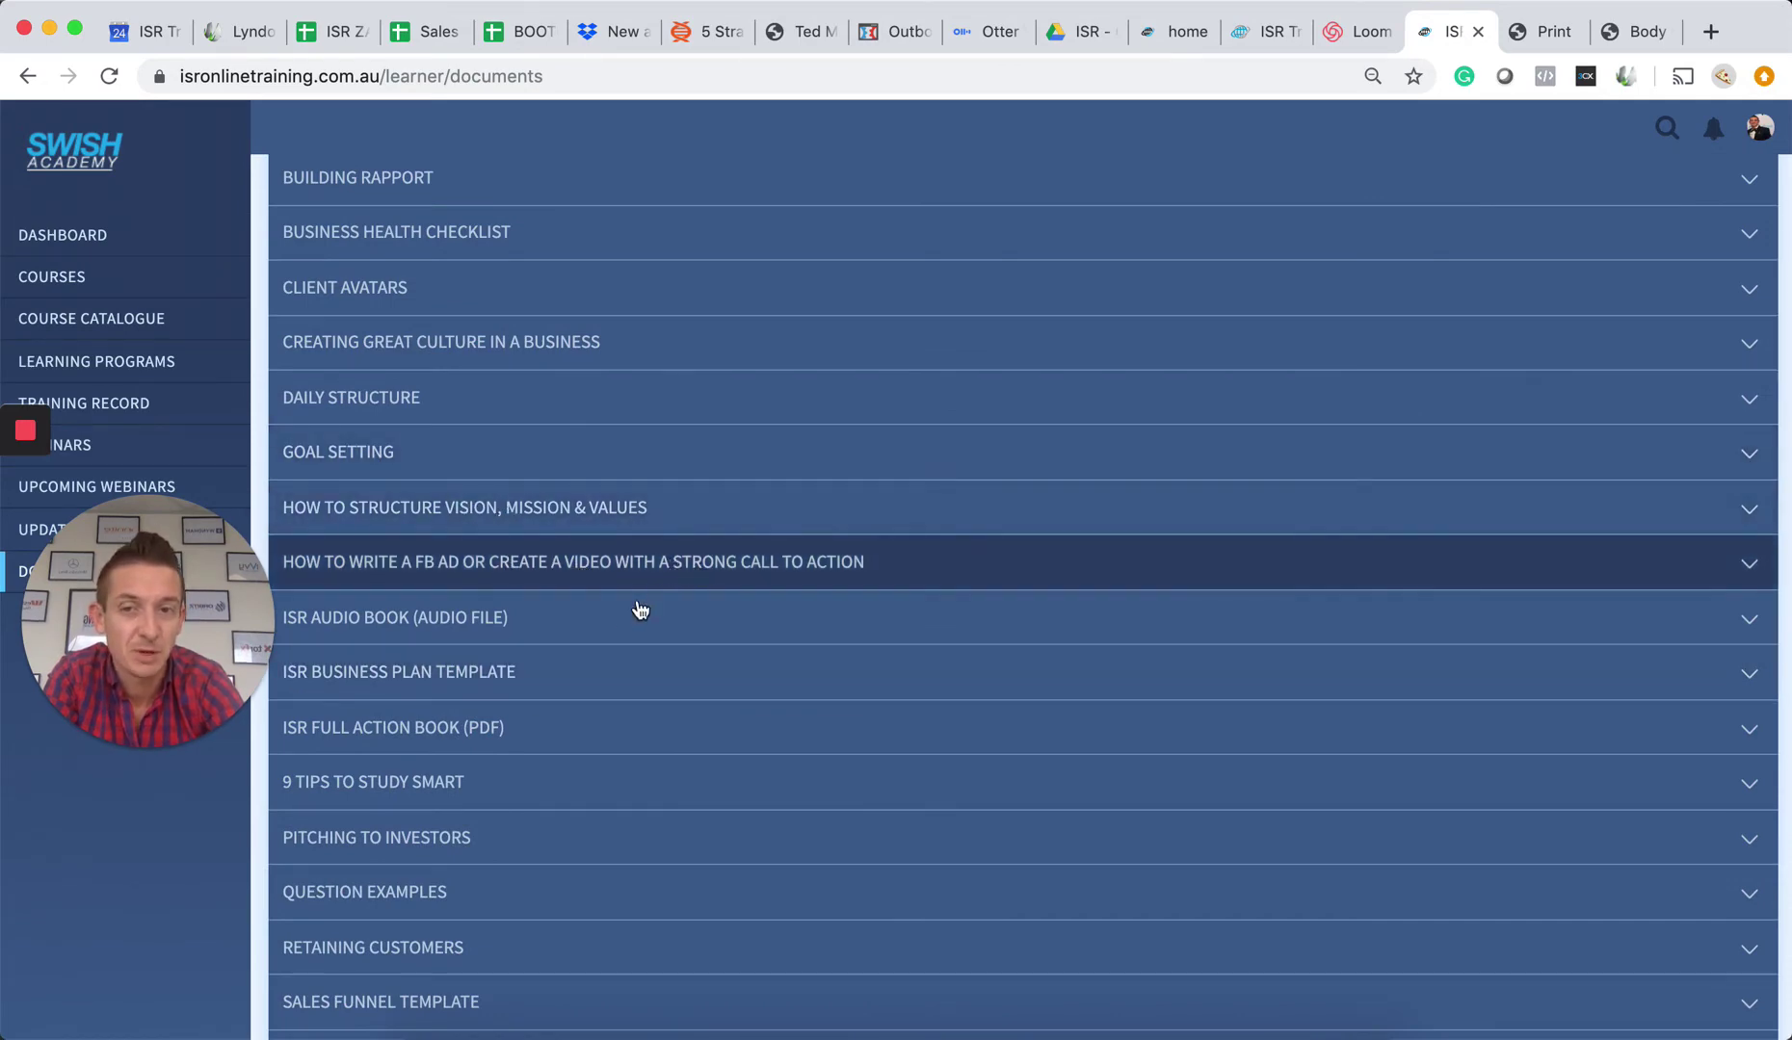
pyautogui.scroll(-2, 628, 623)
pyautogui.scroll(-1, 637, 657)
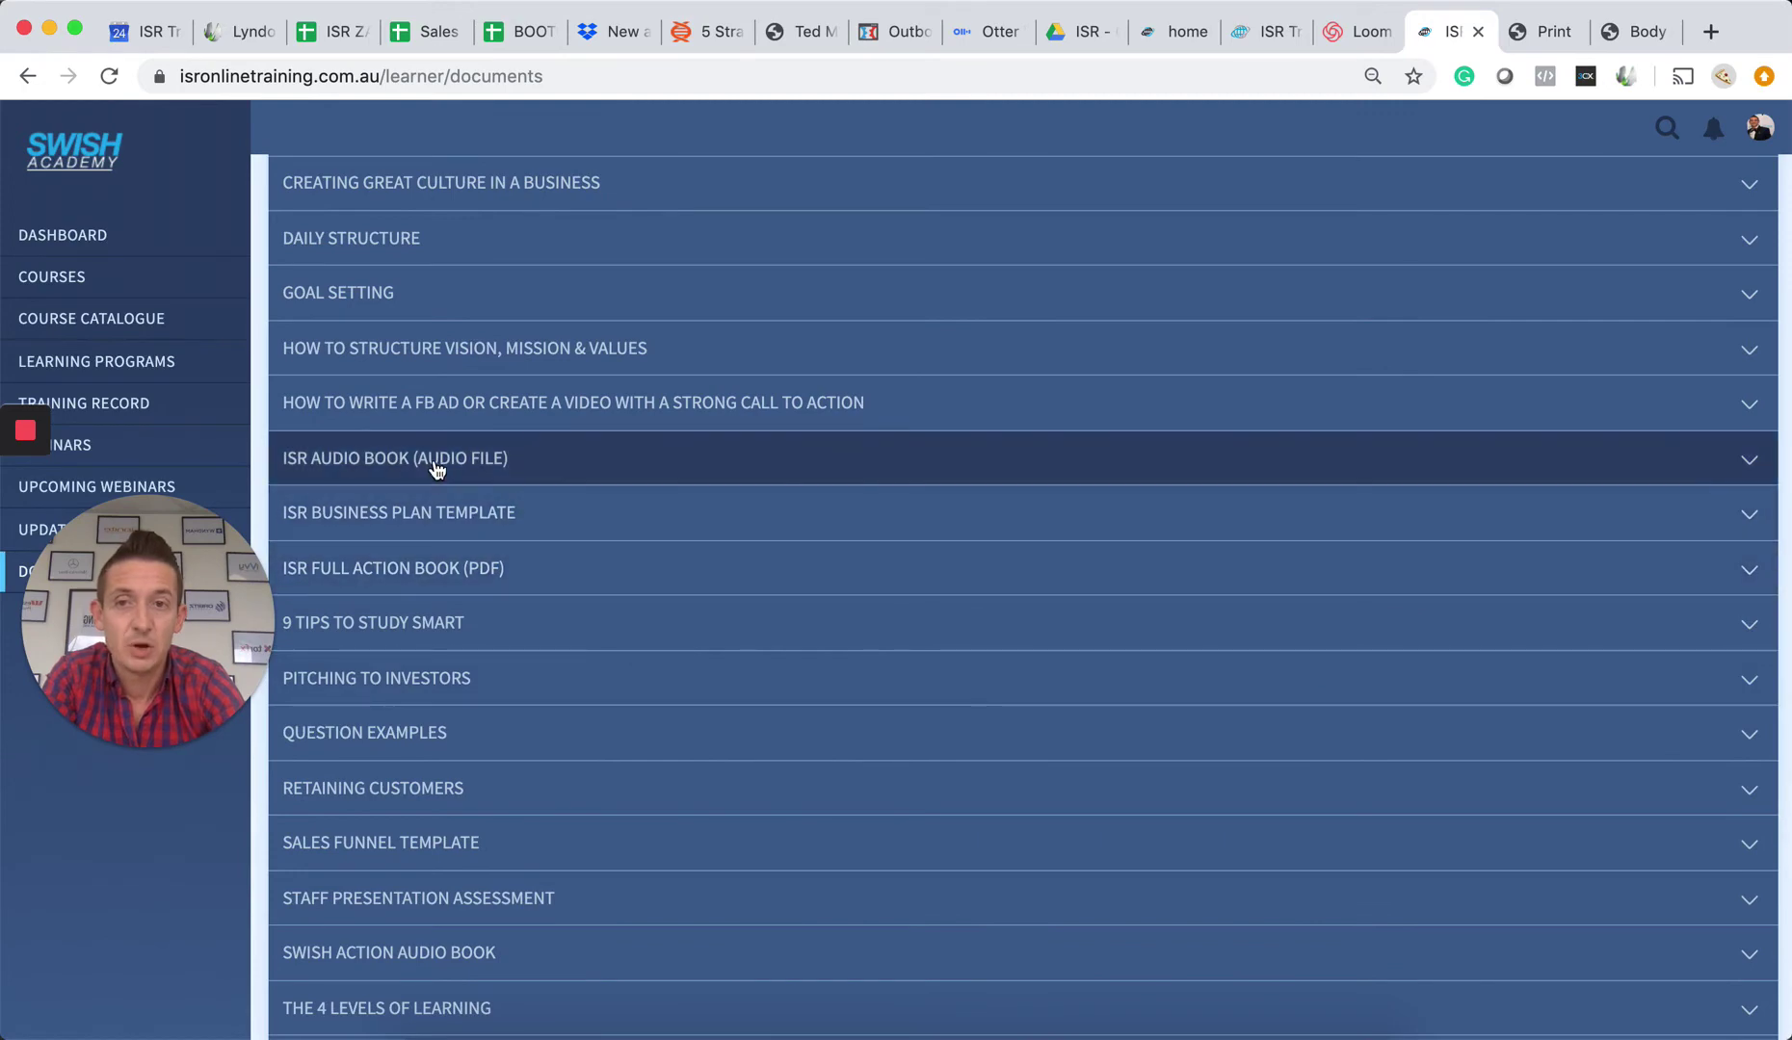
pyautogui.click(434, 468)
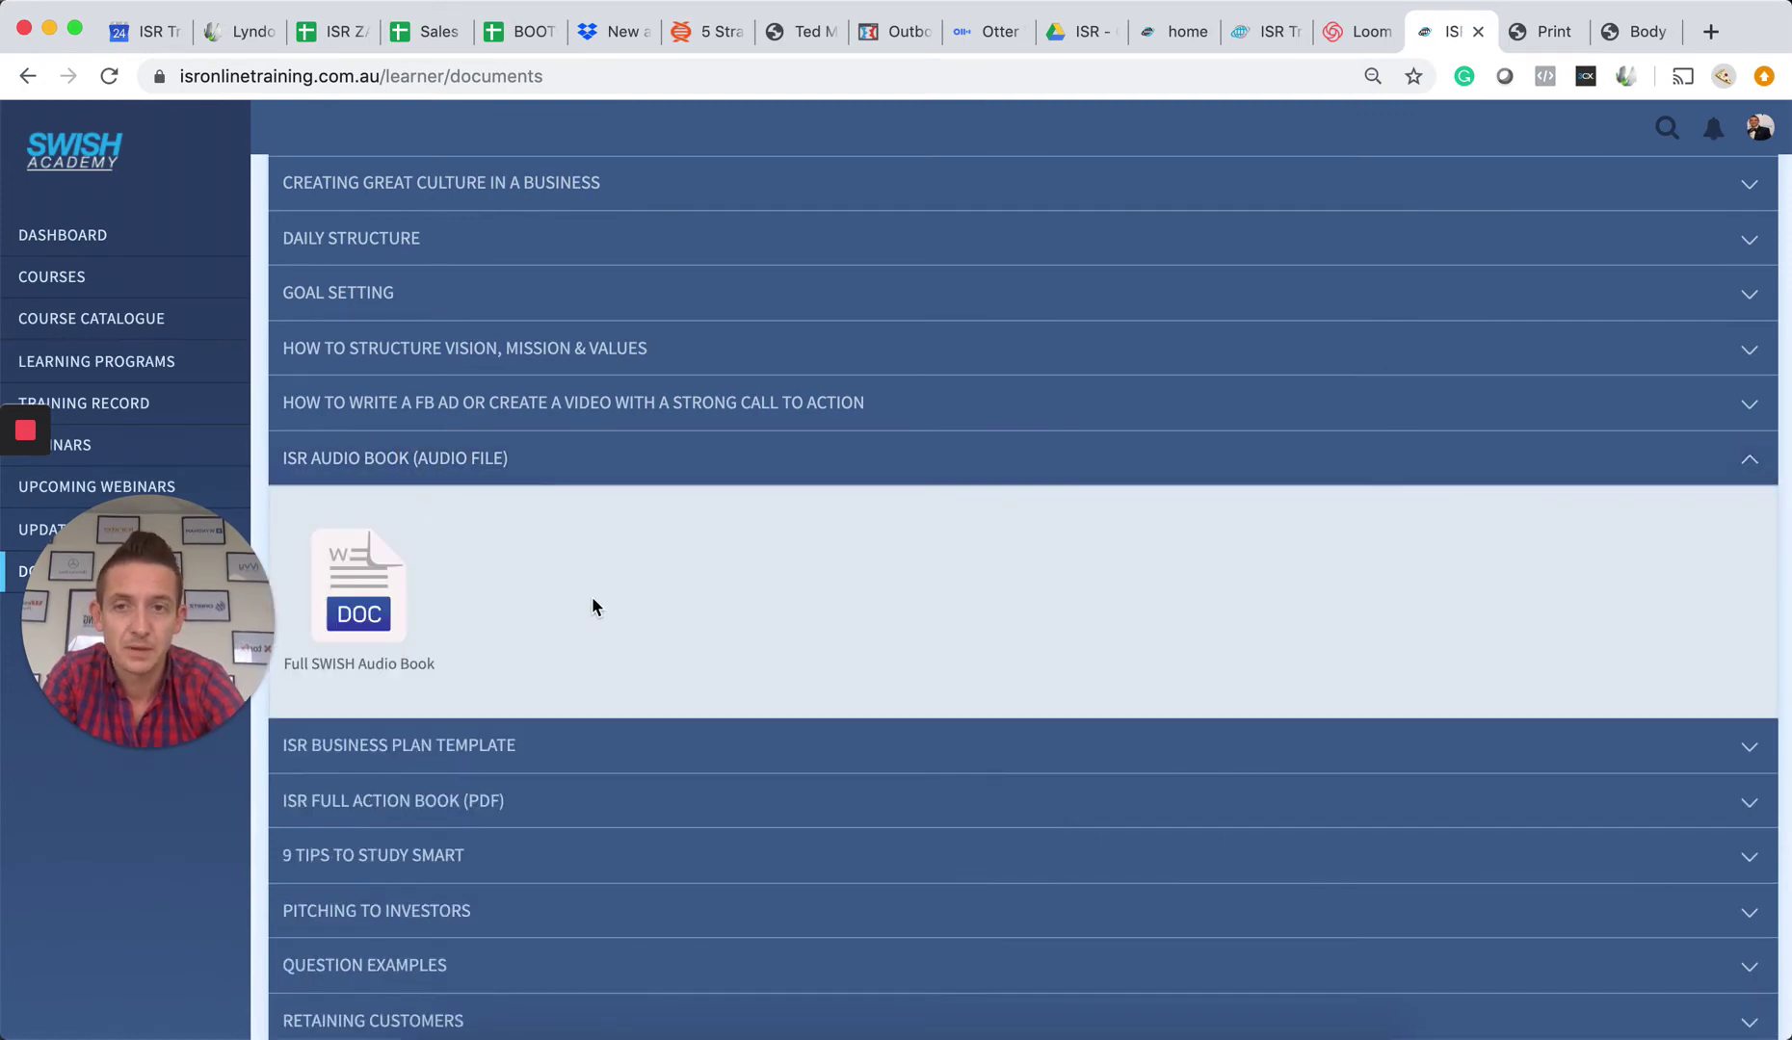
pyautogui.scroll(-3, 593, 596)
# - Download the ISR Full Action Book PDF and open the downloaded file
pyautogui.click(438, 628)
pyautogui.click(368, 762)
pyautogui.click(1398, 626)
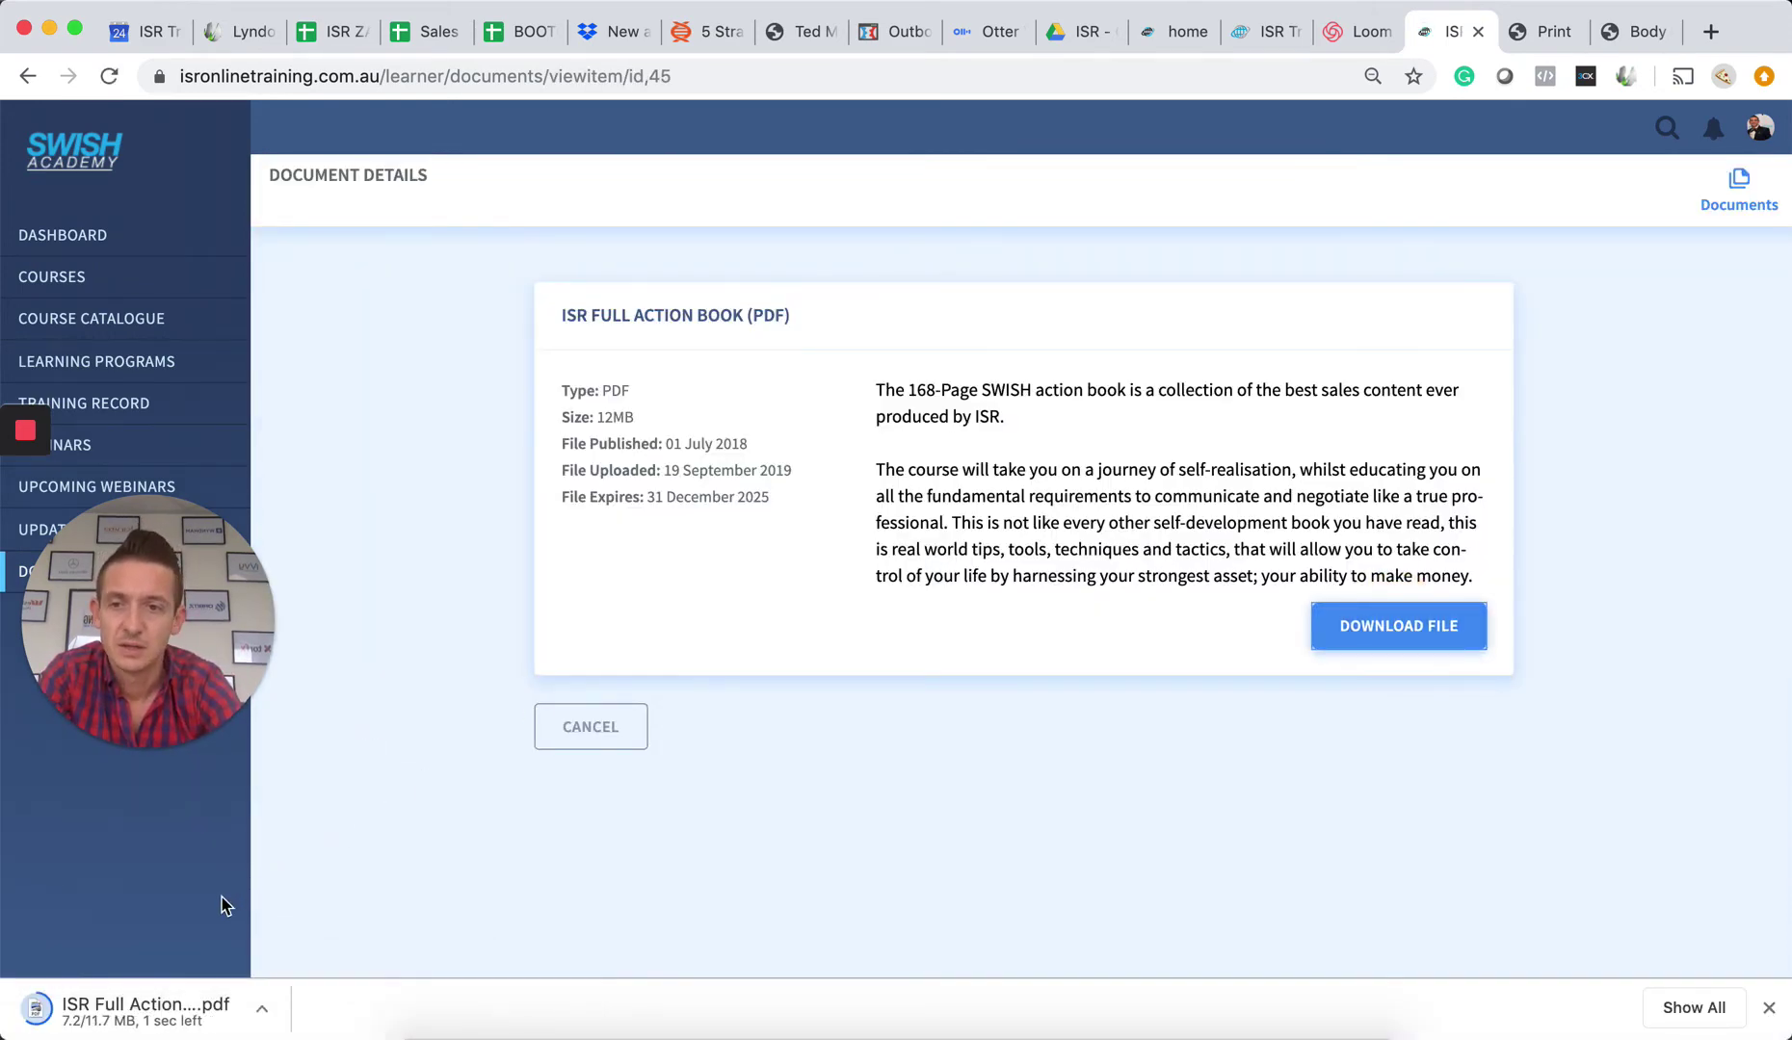
pyautogui.click(140, 1011)
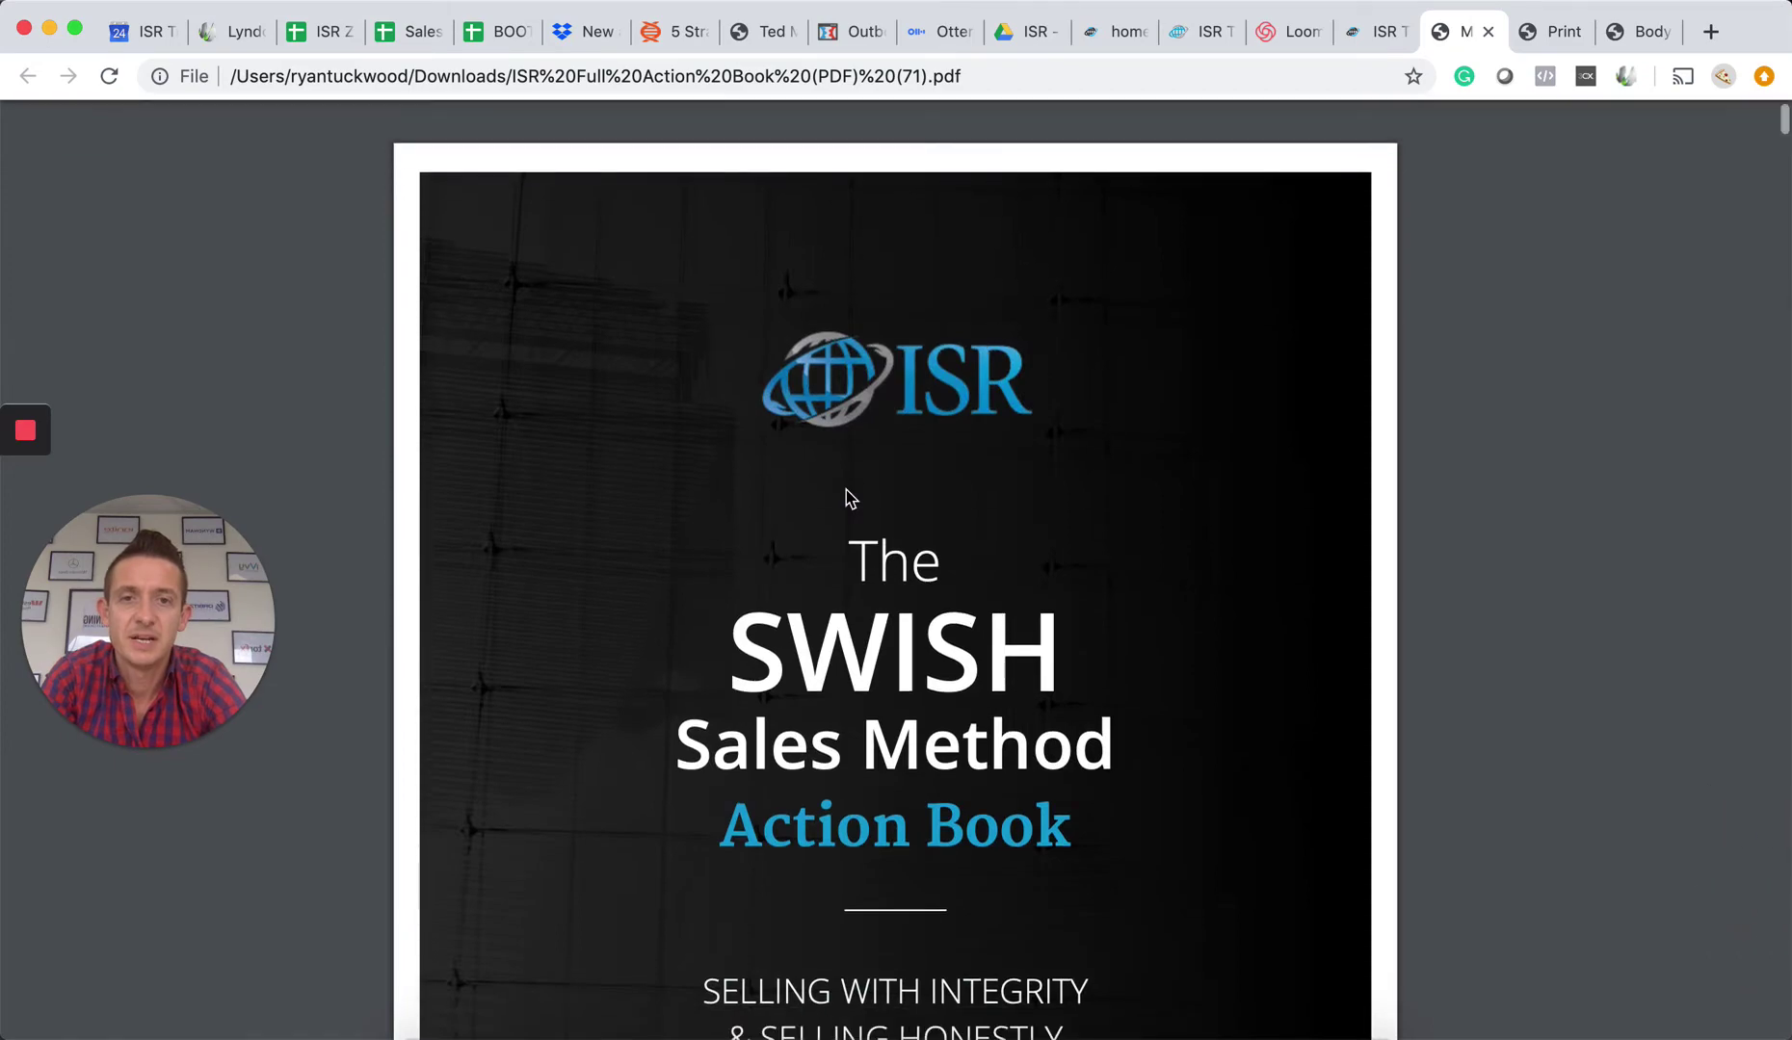
pyautogui.scroll(-3, 846, 489)
pyautogui.scroll(-5, 845, 490)
pyautogui.scroll(-8, 845, 490)
pyautogui.scroll(-2, 845, 486)
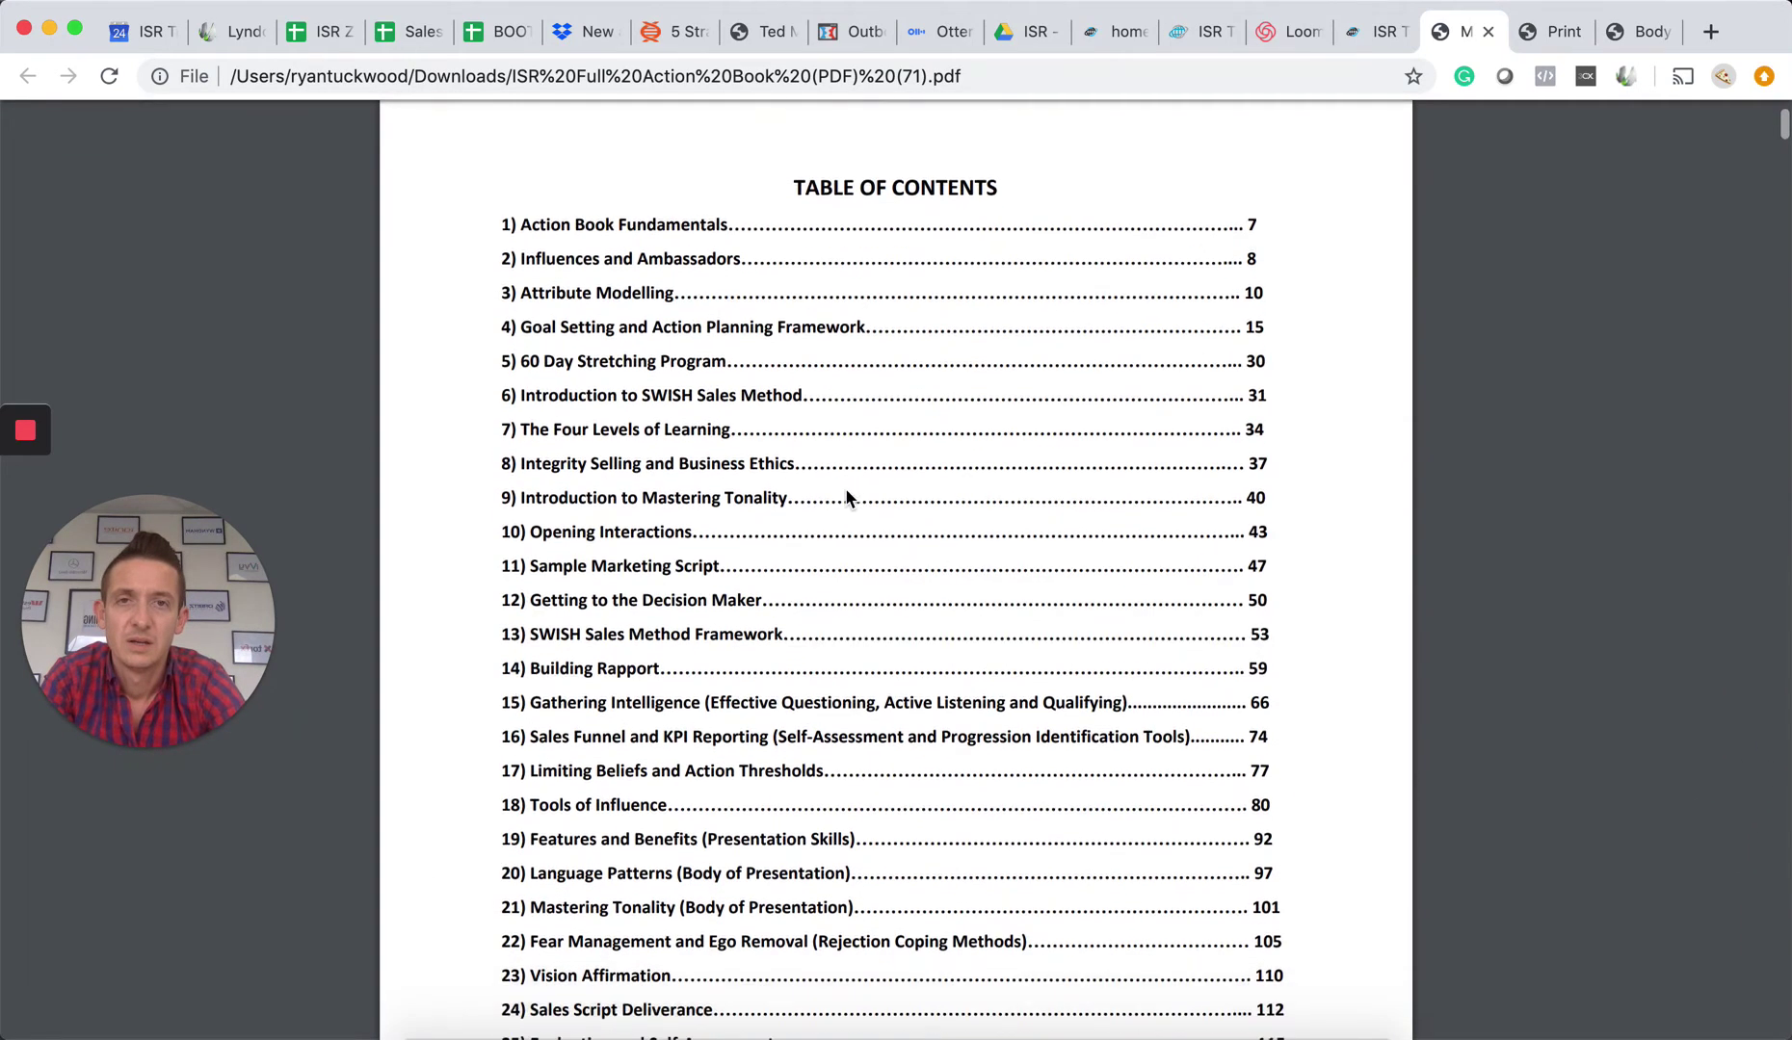
pyautogui.scroll(-2, 845, 487)
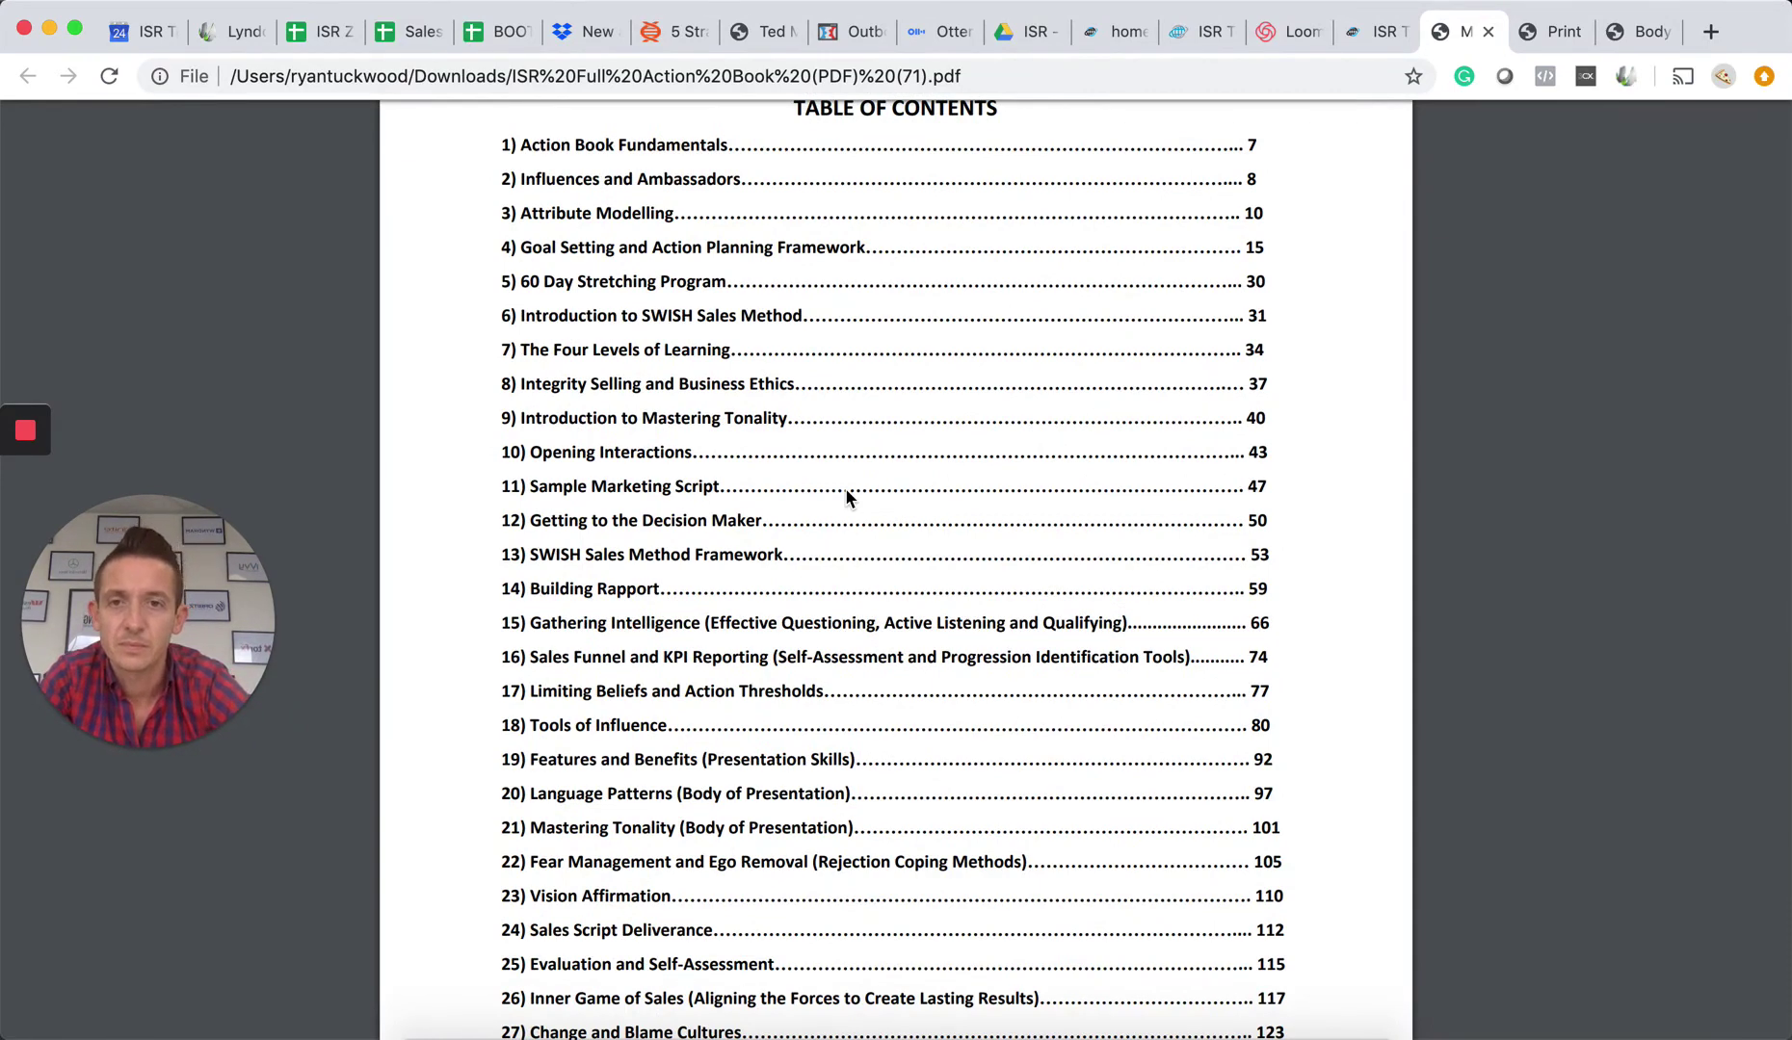
pyautogui.scroll(-2, 846, 495)
pyautogui.scroll(-2, 846, 495)
pyautogui.scroll(-2, 846, 495)
pyautogui.scroll(-2, 846, 495)
pyautogui.scroll(-2, 845, 495)
pyautogui.scroll(-1, 846, 495)
pyautogui.scroll(-5, 845, 495)
pyautogui.scroll(-3, 846, 496)
pyautogui.scroll(-5, 845, 495)
pyautogui.scroll(-4, 845, 495)
pyautogui.scroll(-5, 845, 489)
pyautogui.scroll(-4, 846, 489)
pyautogui.scroll(-1, 845, 490)
pyautogui.scroll(-5, 845, 489)
pyautogui.scroll(-2, 846, 495)
pyautogui.scroll(-1, 846, 495)
pyautogui.scroll(-8, 846, 495)
pyautogui.scroll(-3, 846, 496)
pyautogui.scroll(-2, 845, 495)
pyautogui.scroll(-1, 845, 495)
pyautogui.scroll(-1, 846, 495)
pyautogui.scroll(-2, 845, 486)
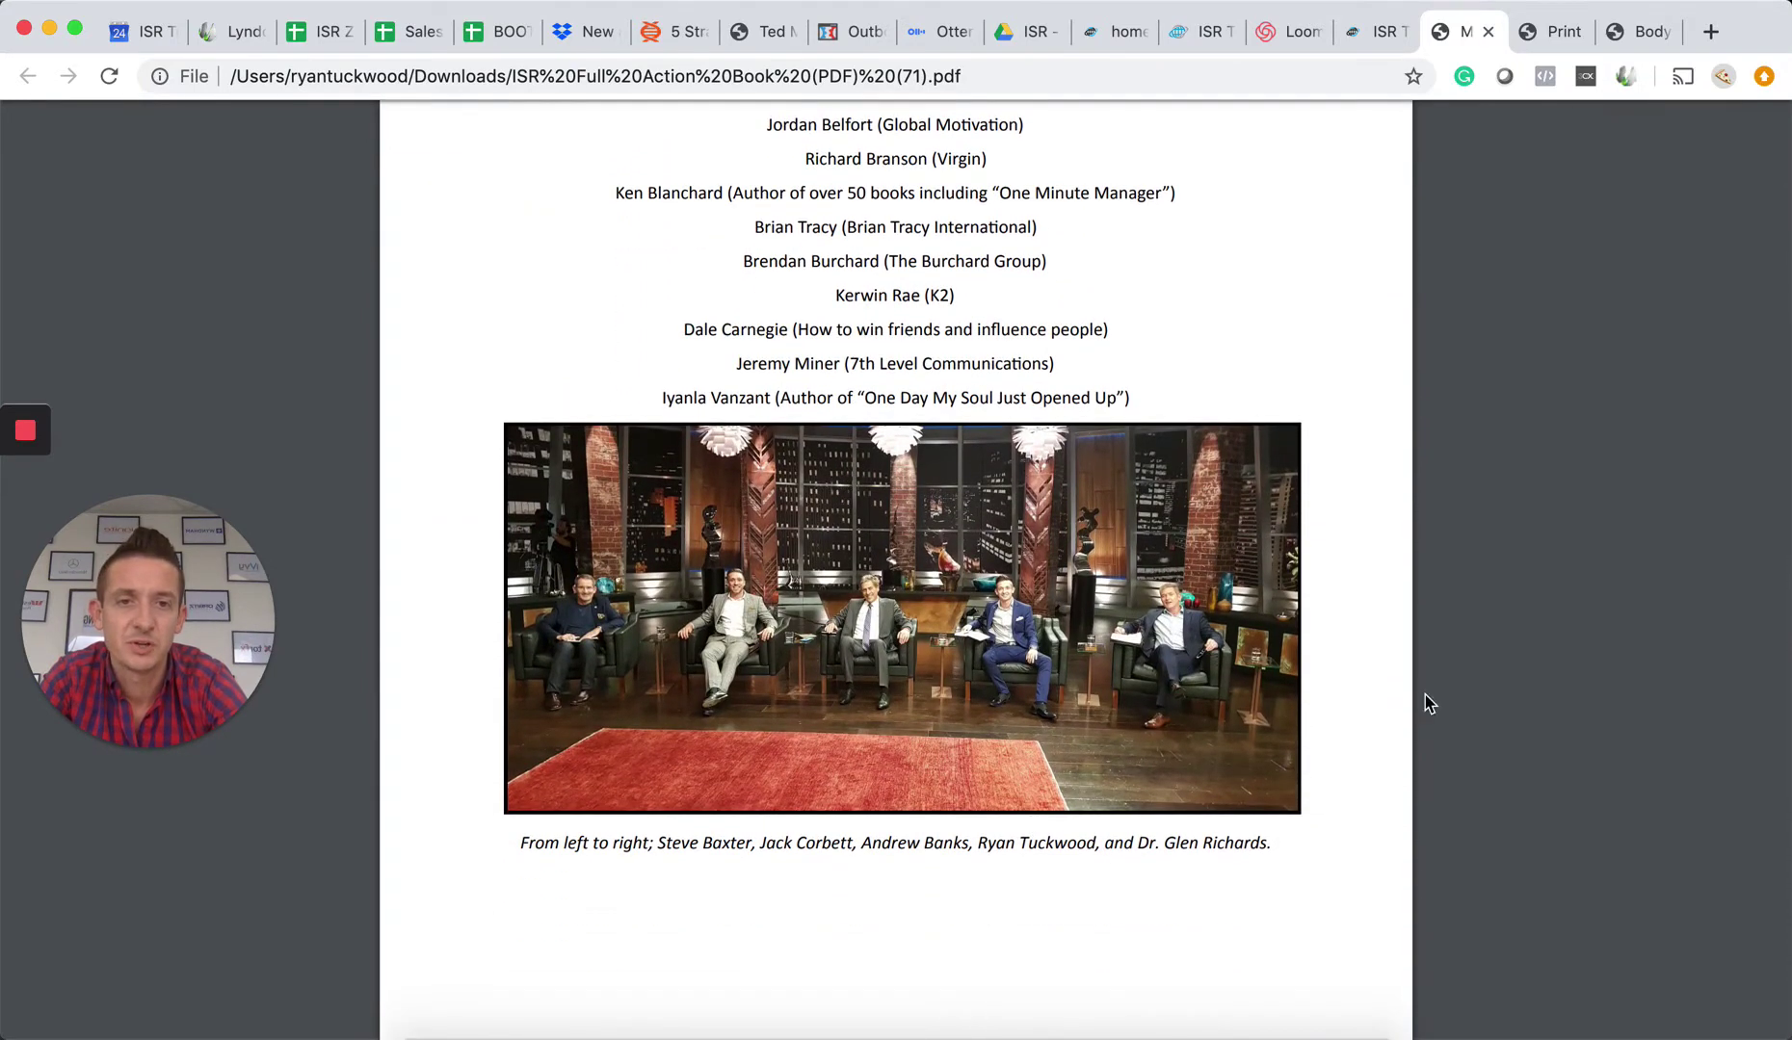
pyautogui.scroll(-2, 845, 755)
pyautogui.scroll(-10, 833, 769)
pyautogui.scroll(-5, 833, 769)
pyautogui.scroll(-1, 833, 769)
pyautogui.scroll(-10, 833, 769)
pyautogui.scroll(-3, 833, 769)
pyautogui.scroll(-8, 834, 781)
pyautogui.scroll(-10, 833, 781)
pyautogui.scroll(-6, 834, 780)
pyautogui.scroll(-6, 859, 731)
# - Return to the Documents list and look at the Full SWISH Audio Book details
pyautogui.click(1352, 43)
pyautogui.click(588, 728)
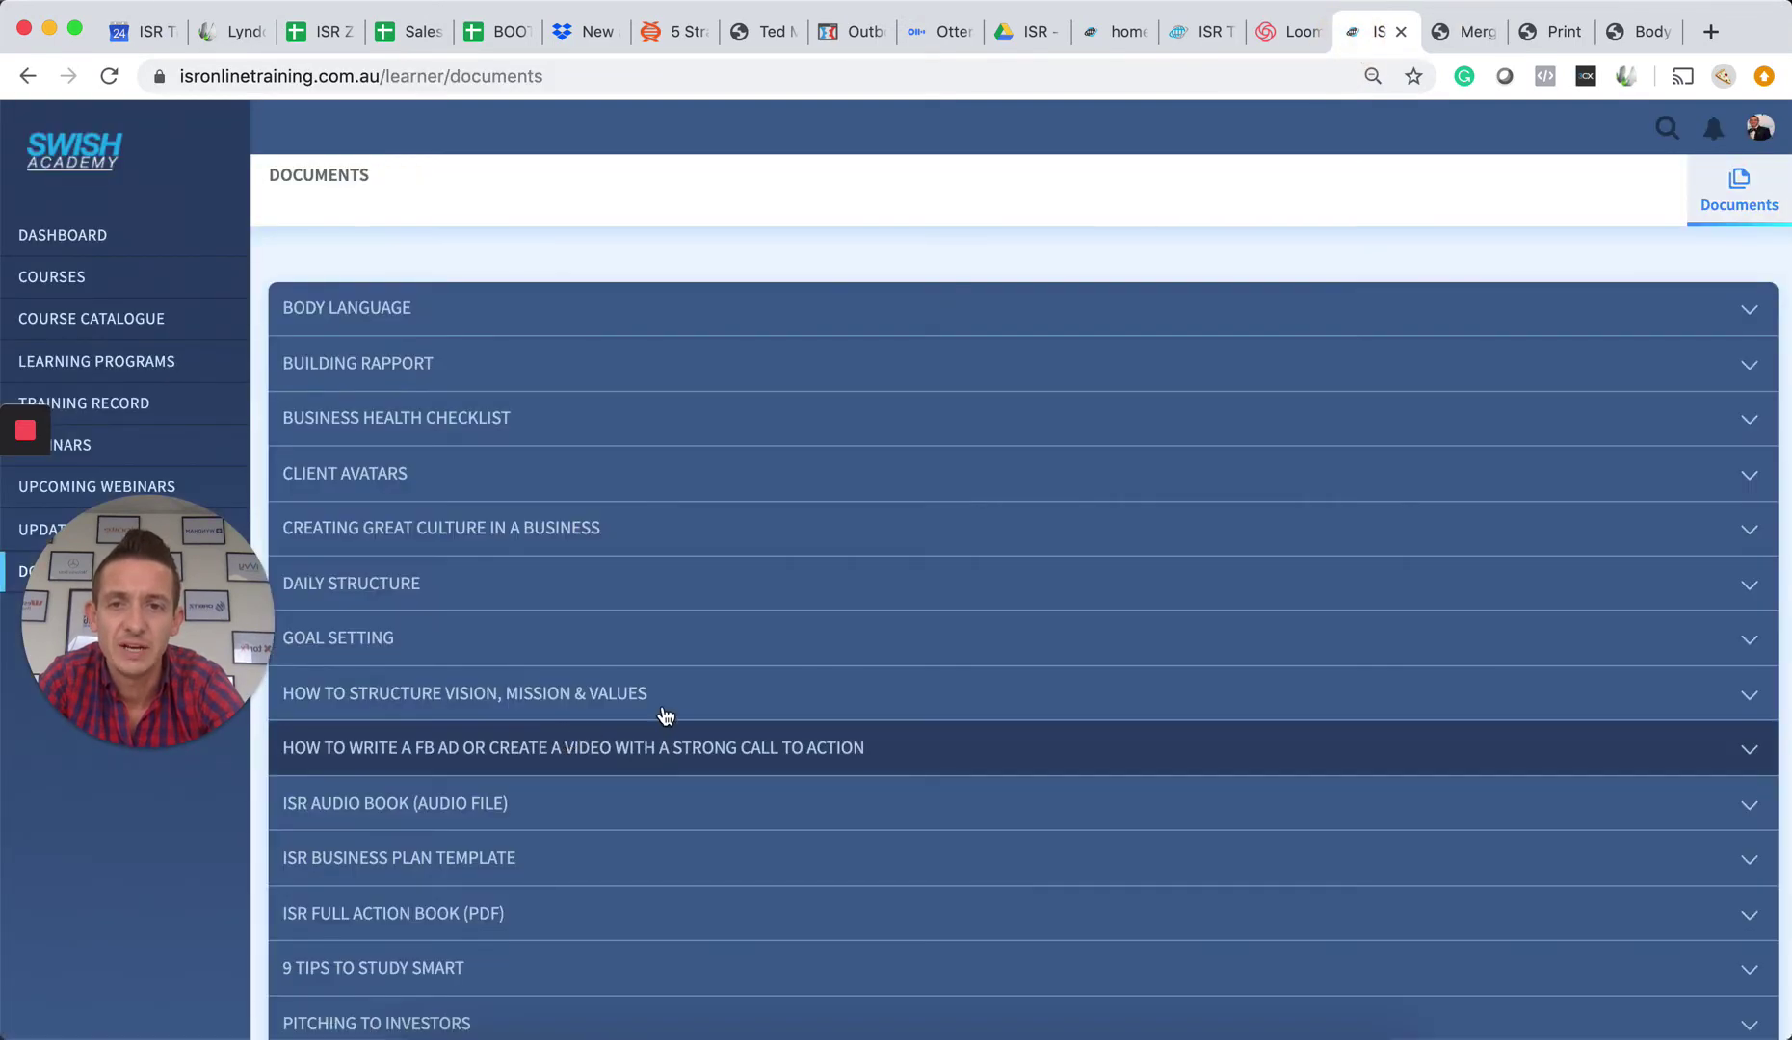
pyautogui.scroll(-2, 704, 699)
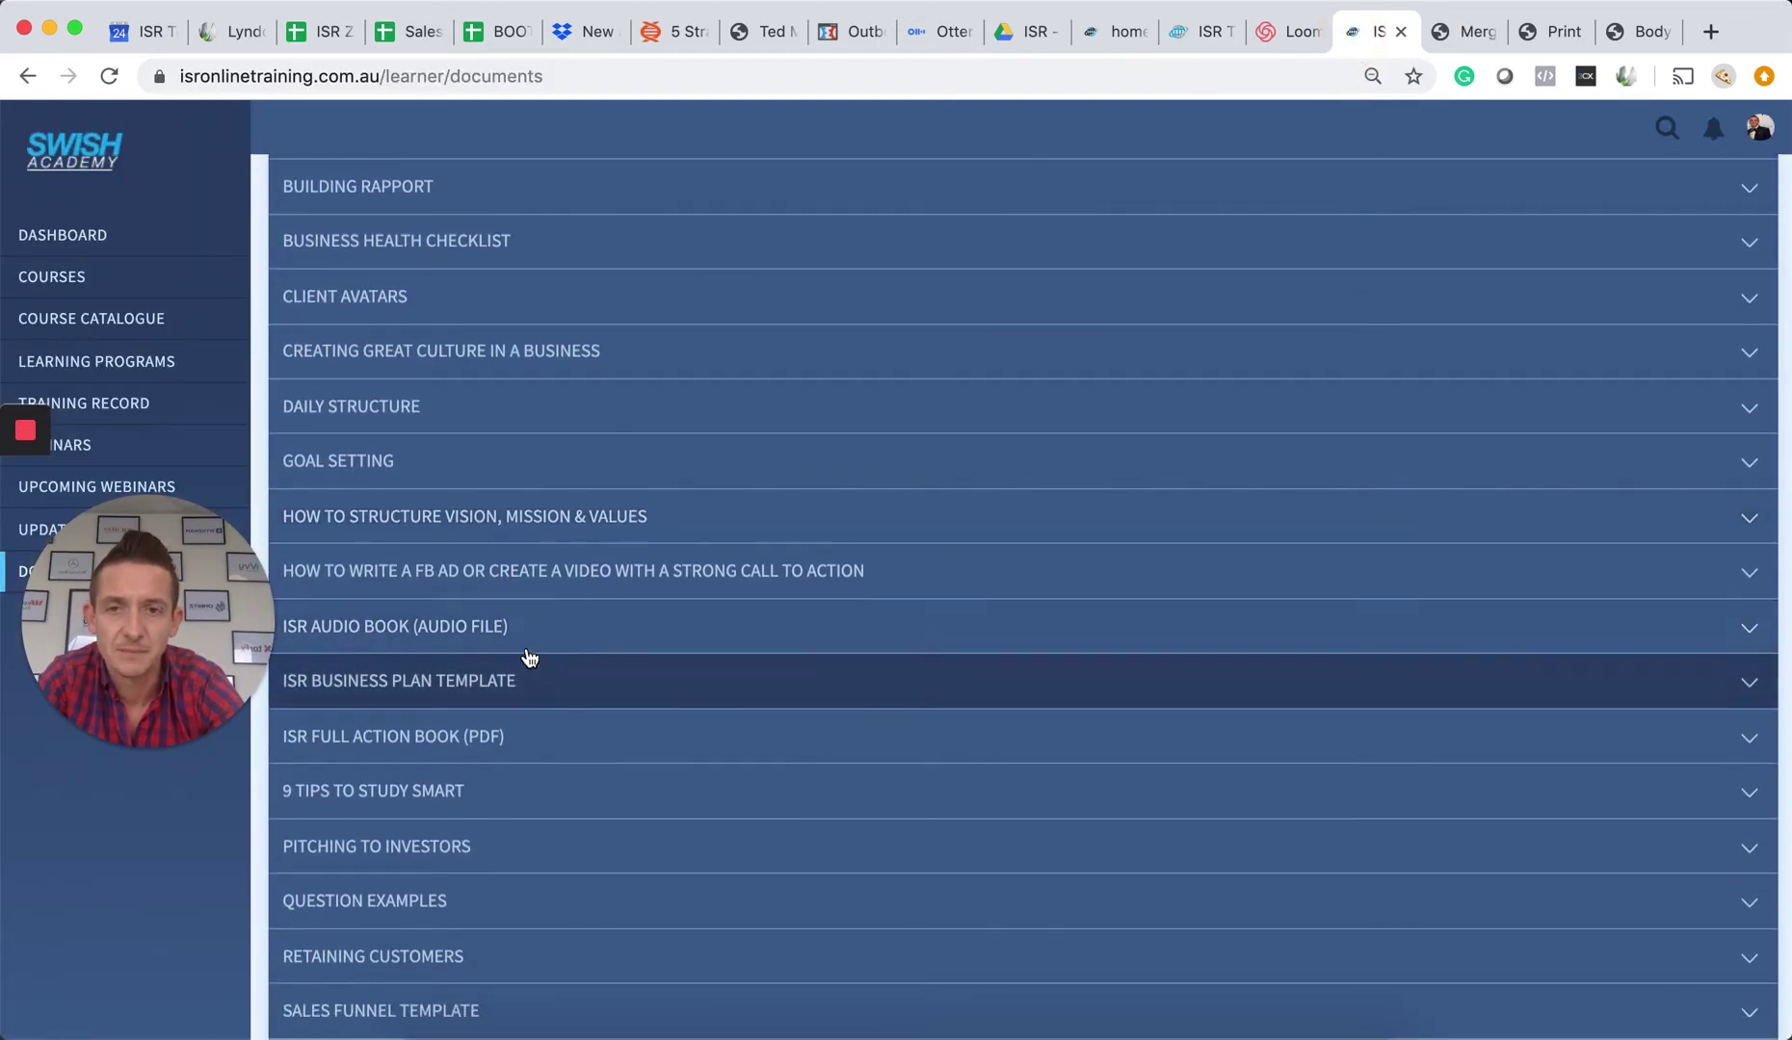
pyautogui.click(526, 629)
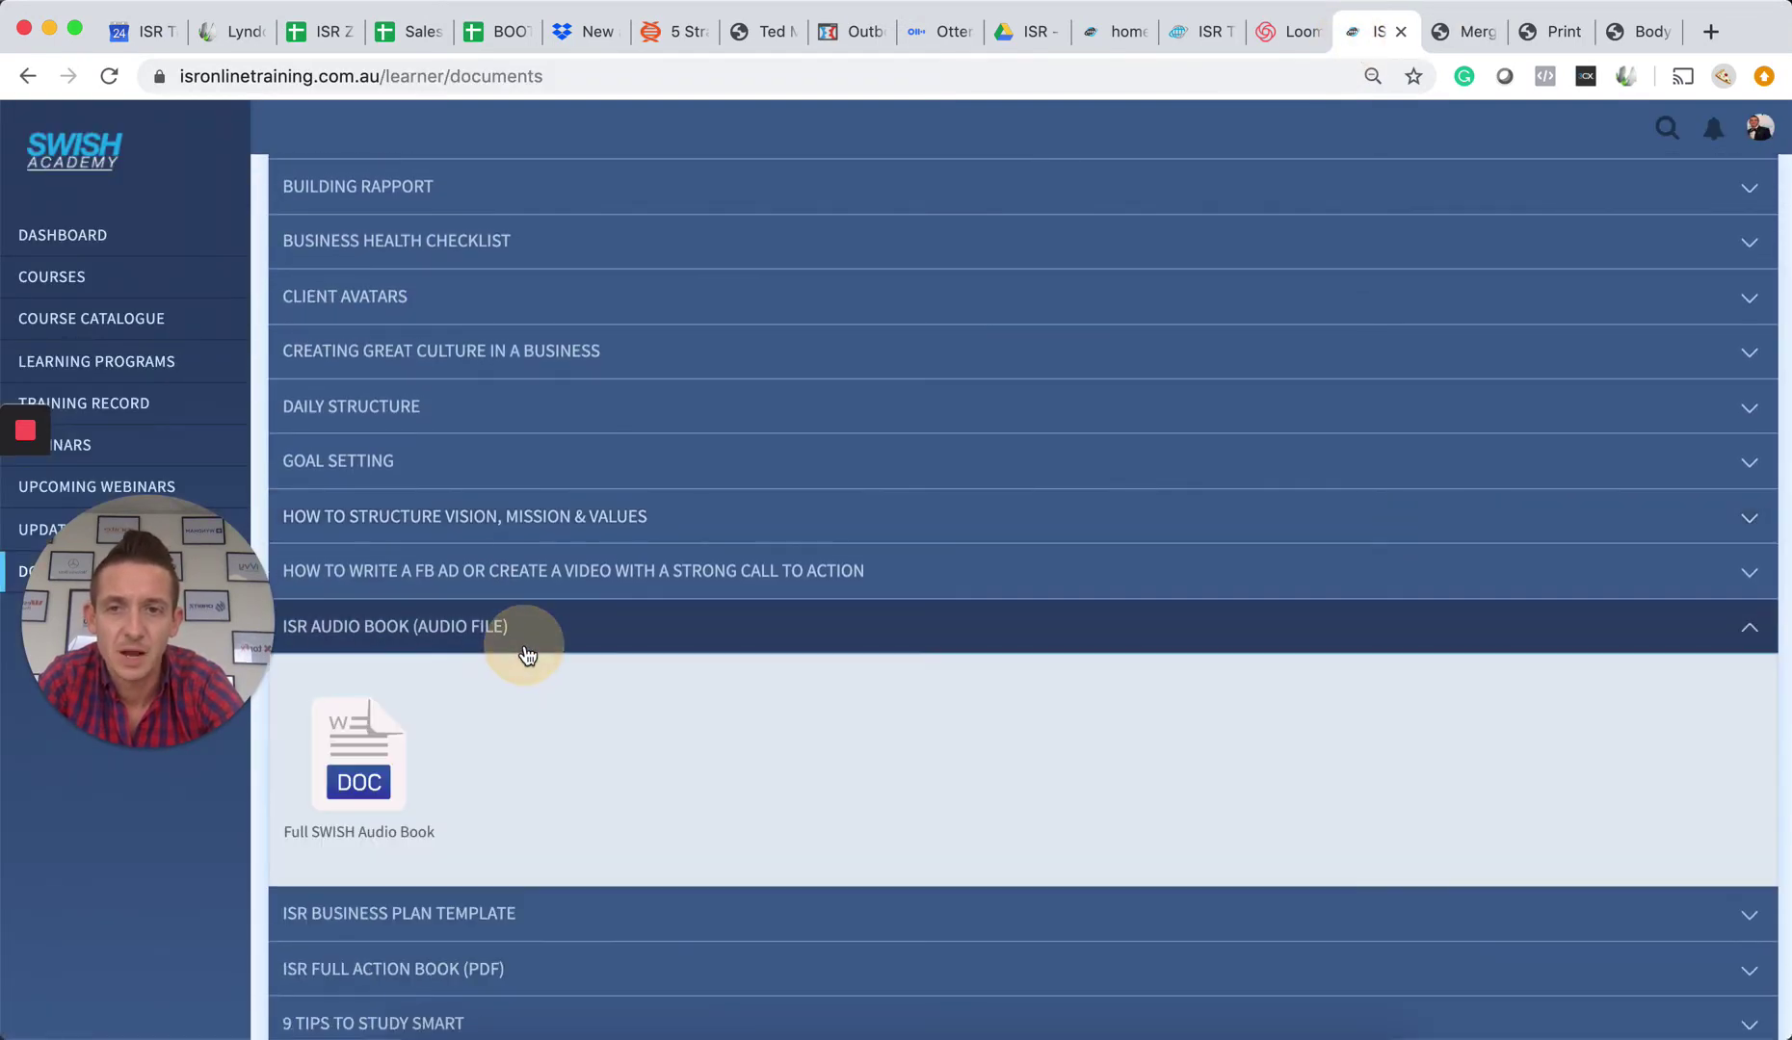
pyautogui.click(382, 773)
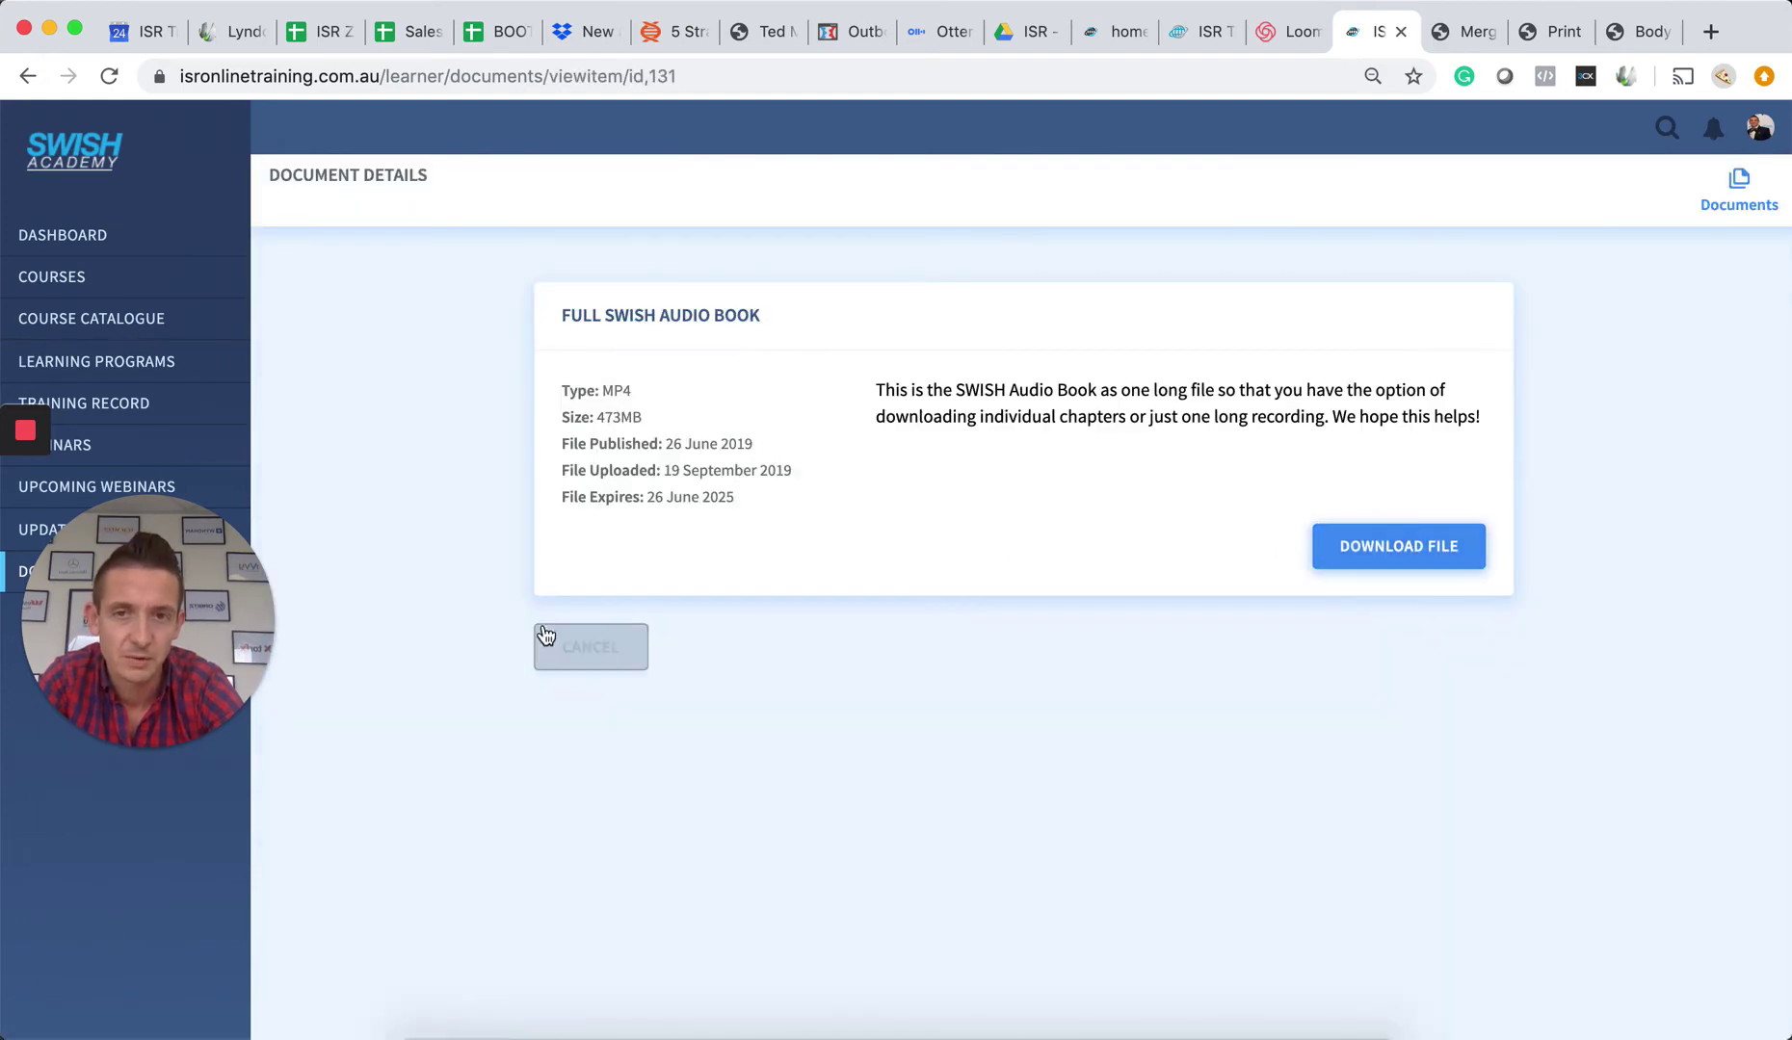
pyautogui.click(589, 647)
pyautogui.scroll(-3, 613, 722)
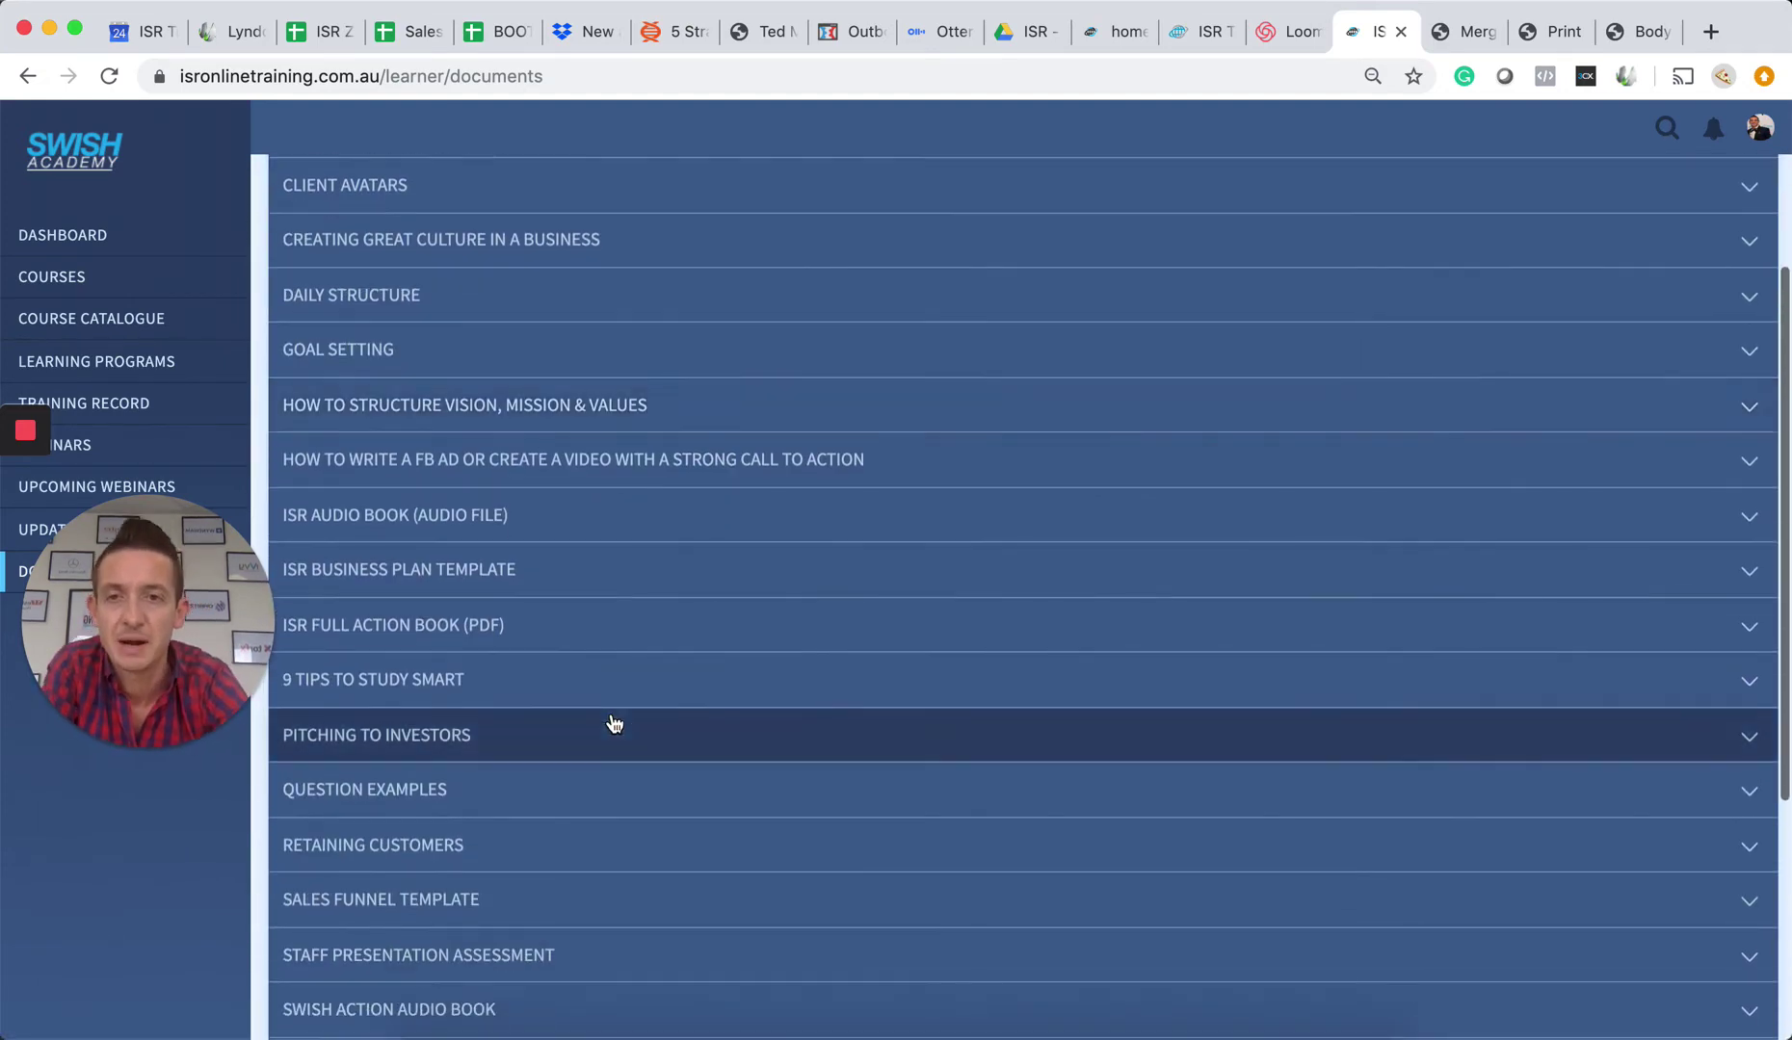
pyautogui.scroll(-6, 612, 722)
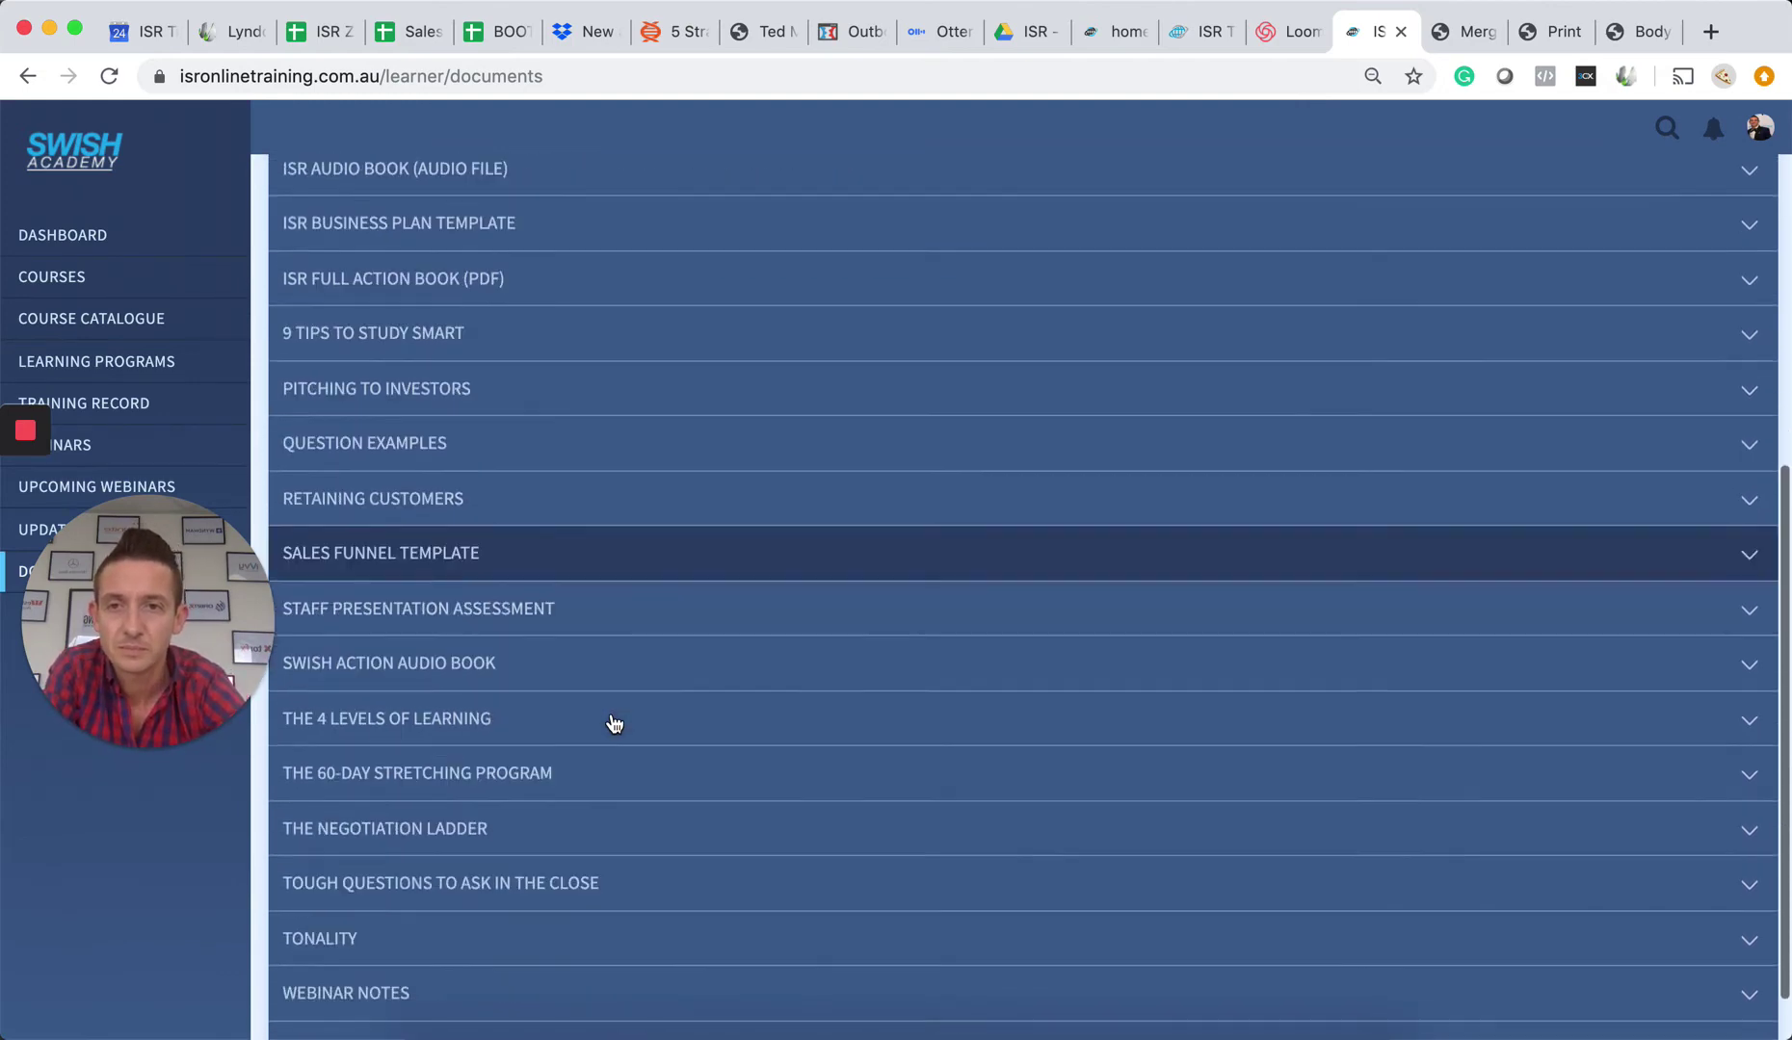
pyautogui.scroll(-1, 613, 722)
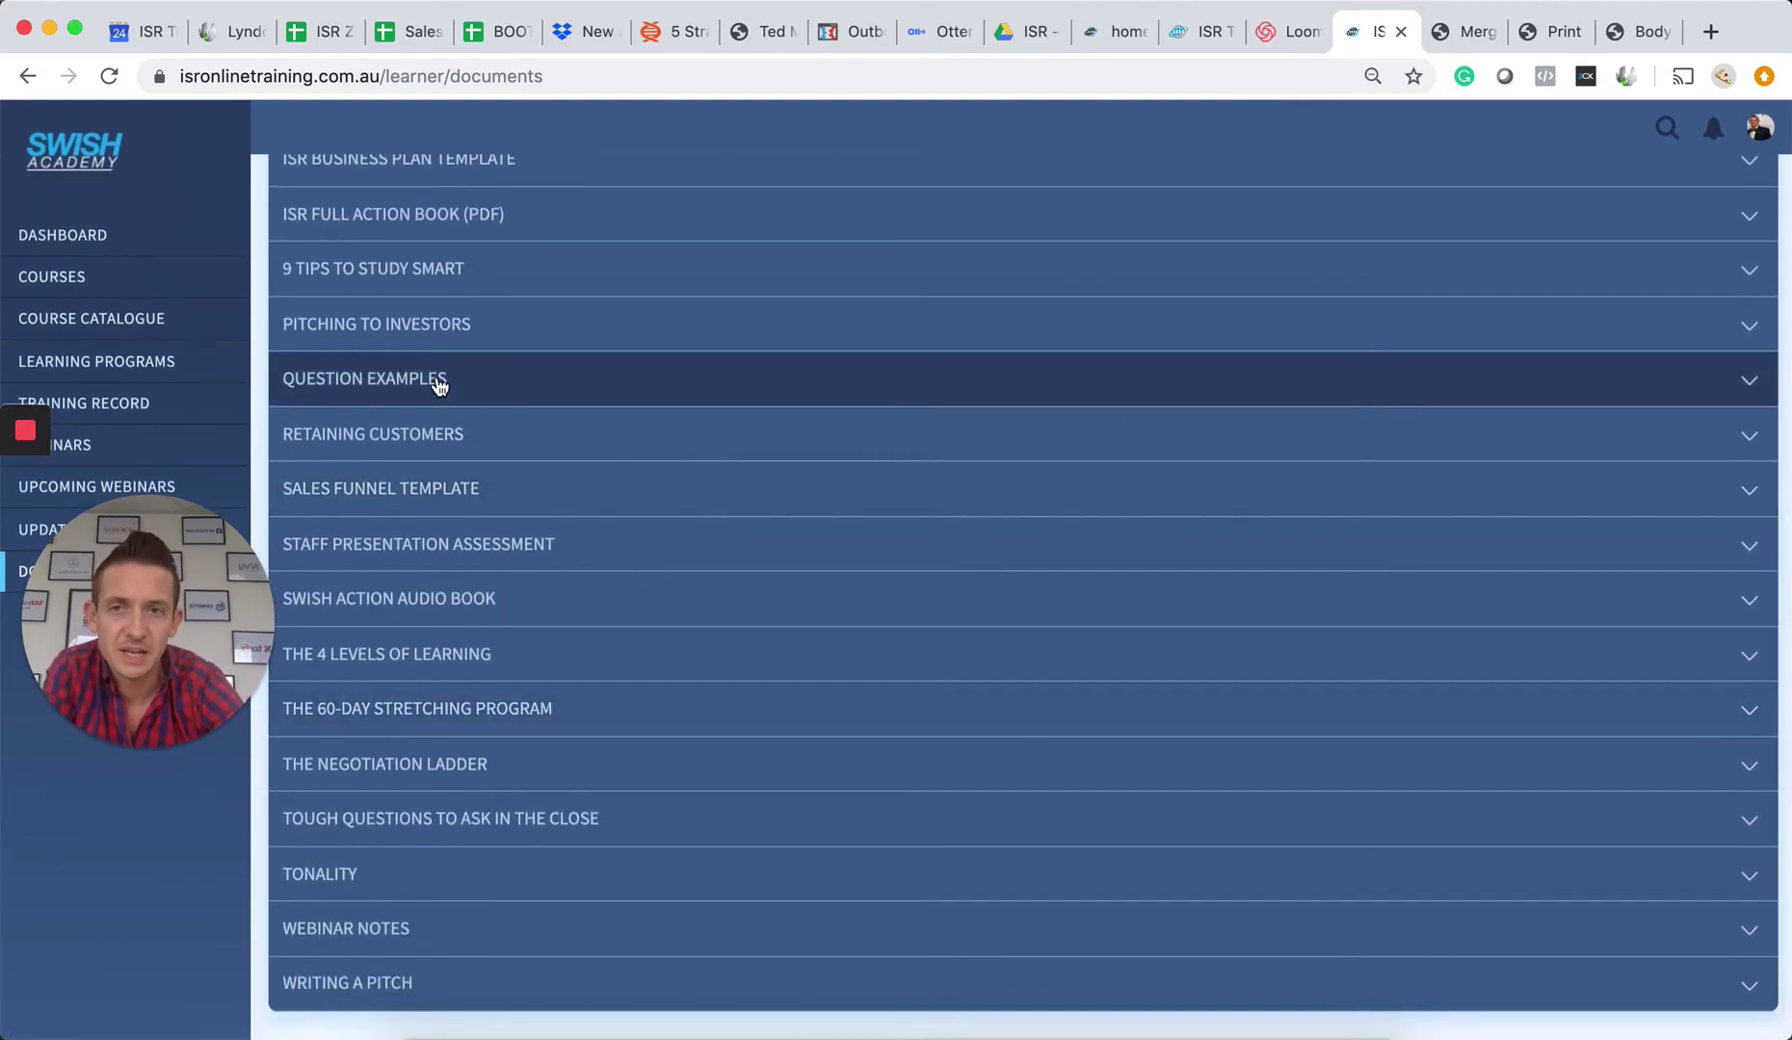
# - Download the Discovery Style Questions PDF from Question Examples and open it
pyautogui.click(436, 383)
pyautogui.click(367, 503)
pyautogui.click(1386, 545)
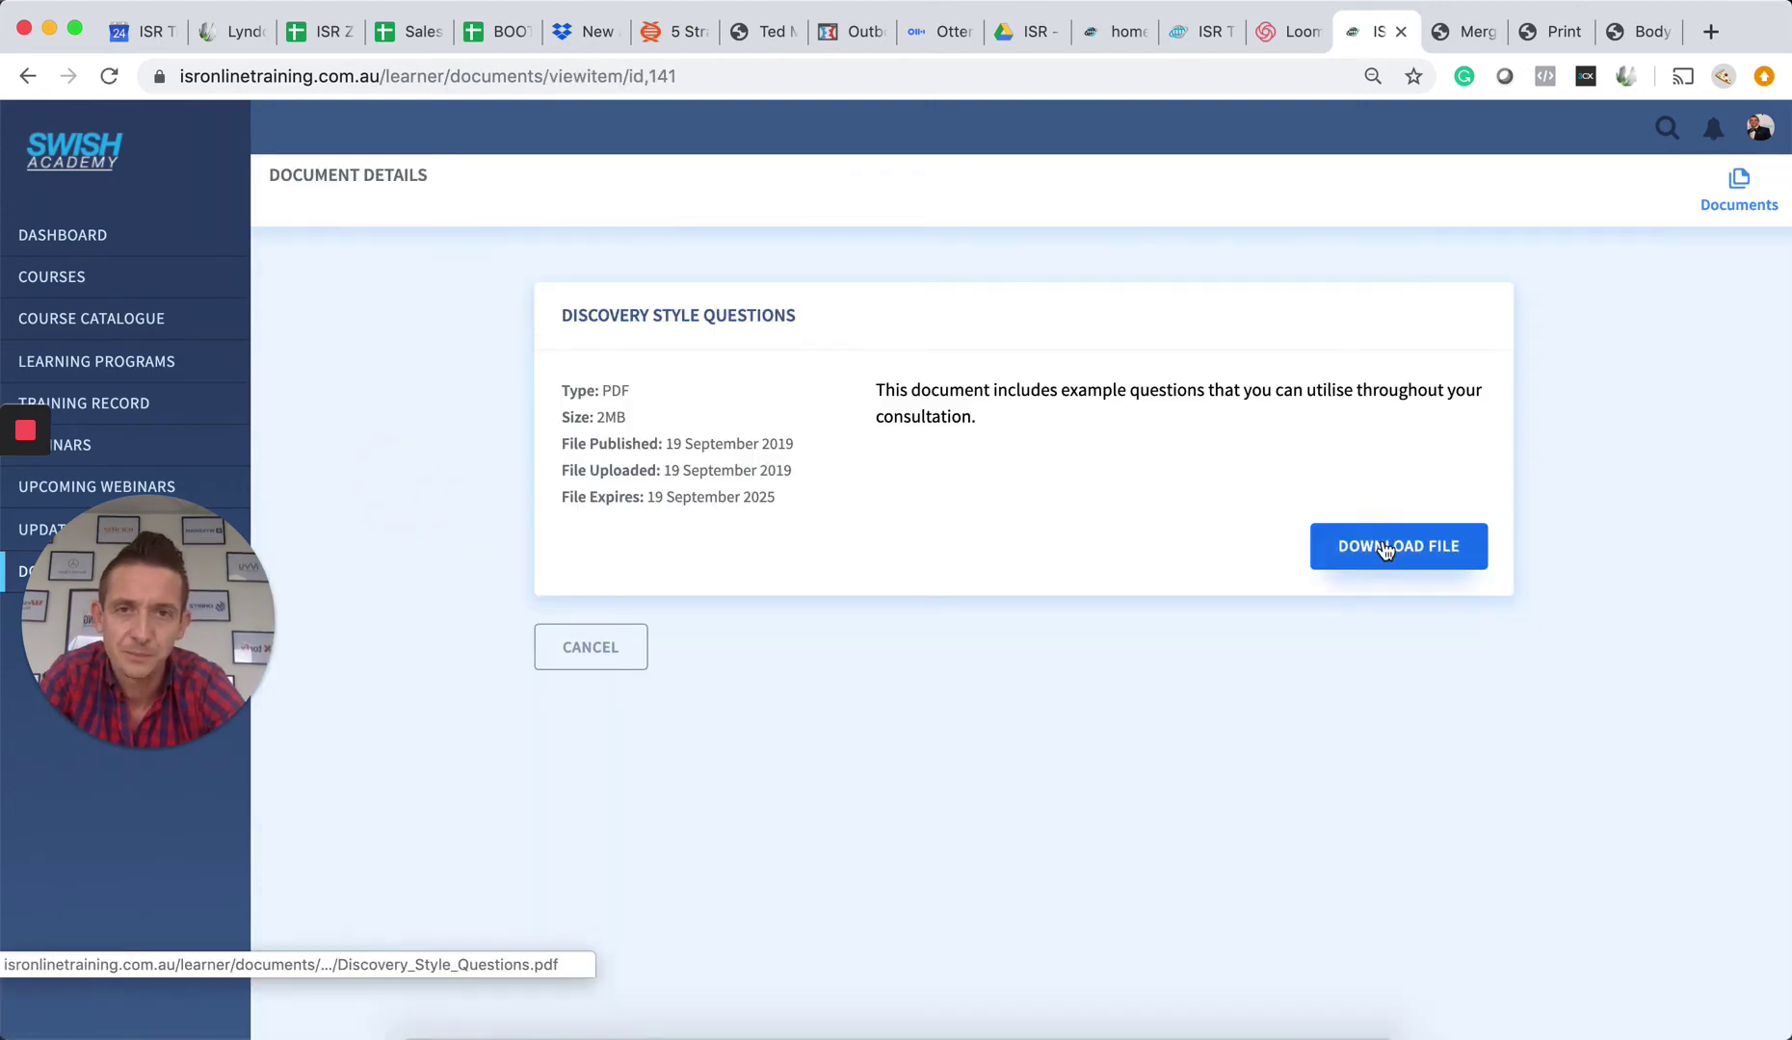
pyautogui.click(117, 1018)
pyautogui.moveTo(895, 560)
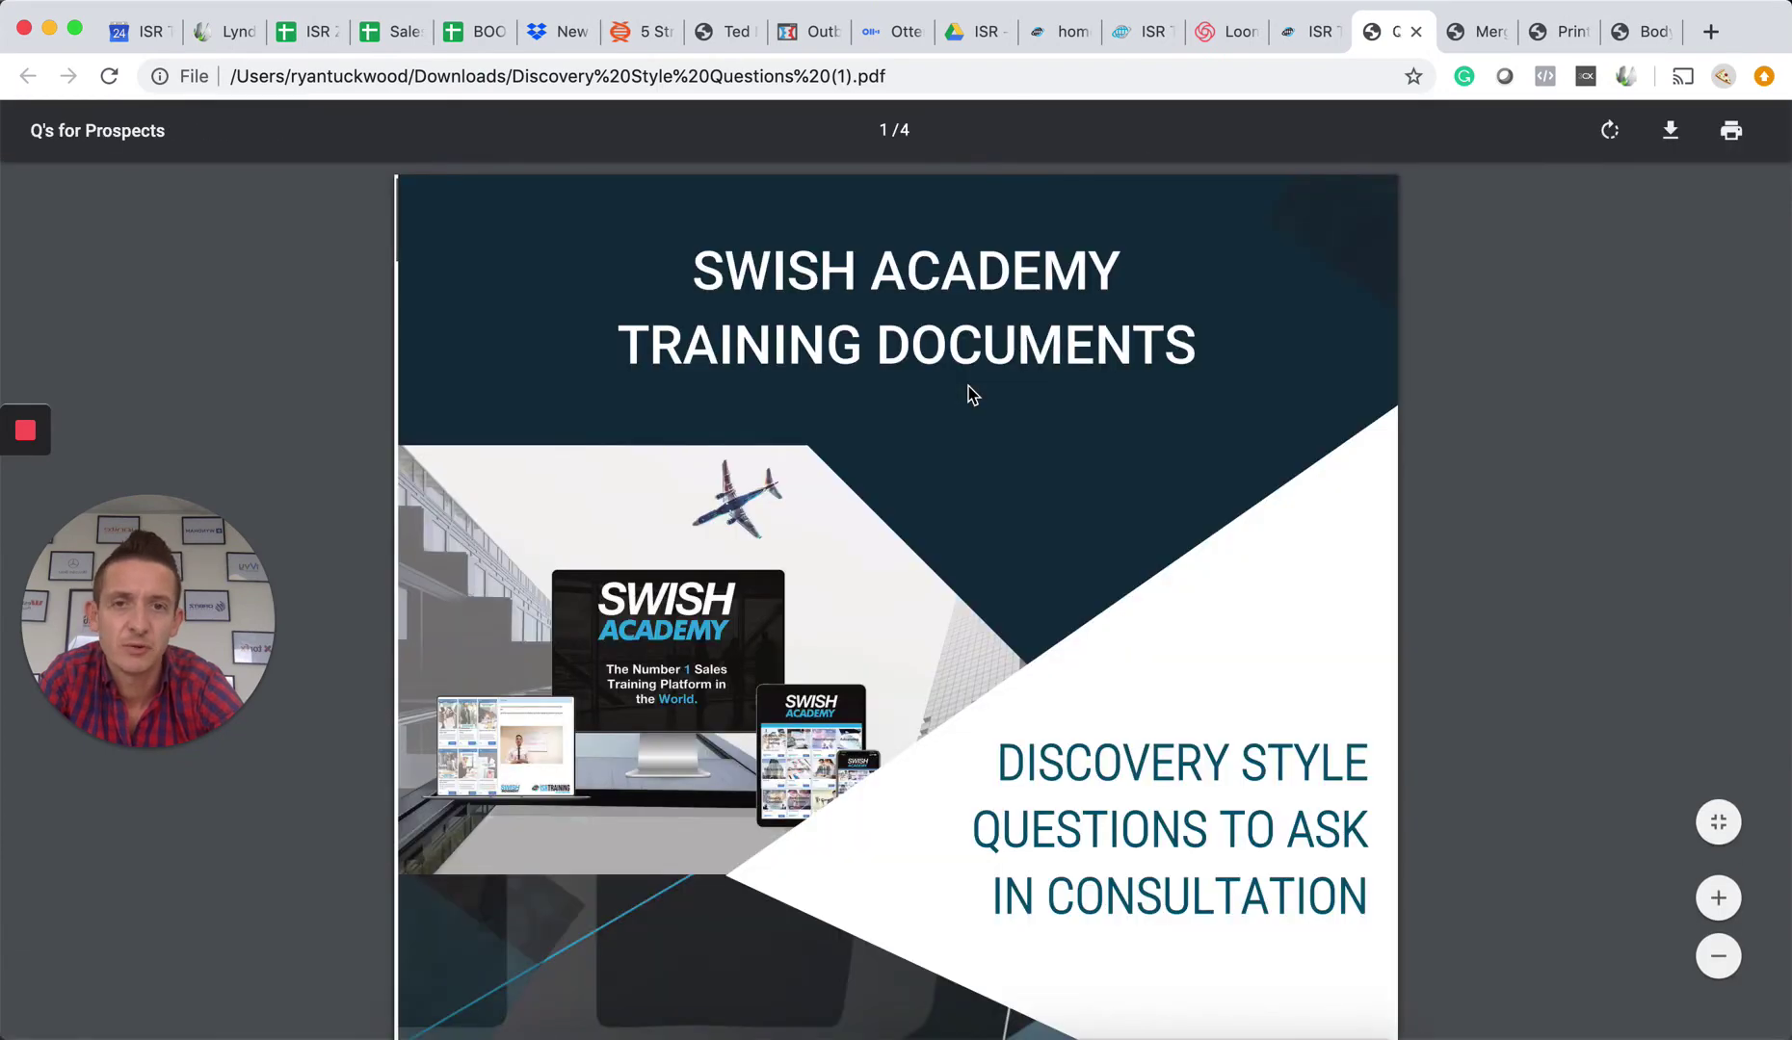
pyautogui.scroll(-5, 971, 396)
pyautogui.scroll(-5, 971, 396)
pyautogui.scroll(-5, 971, 396)
pyautogui.scroll(-3, 970, 396)
pyautogui.scroll(-5, 970, 396)
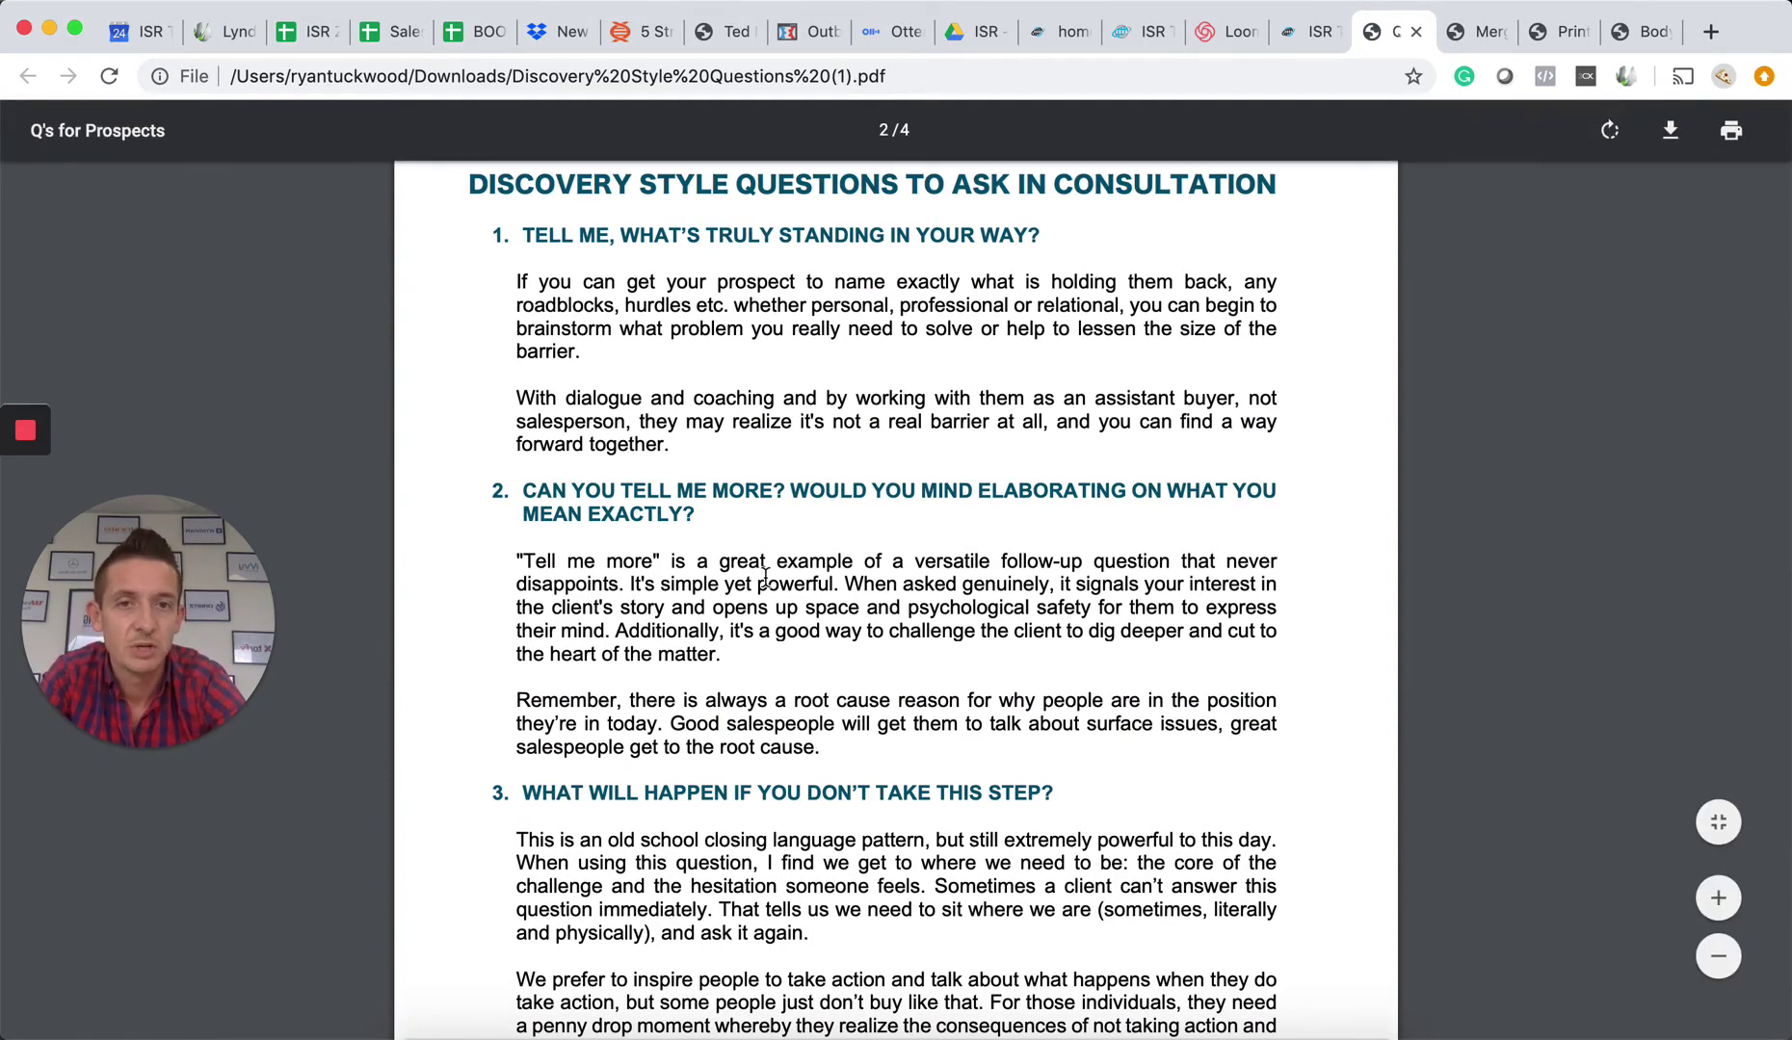
pyautogui.scroll(-5, 761, 573)
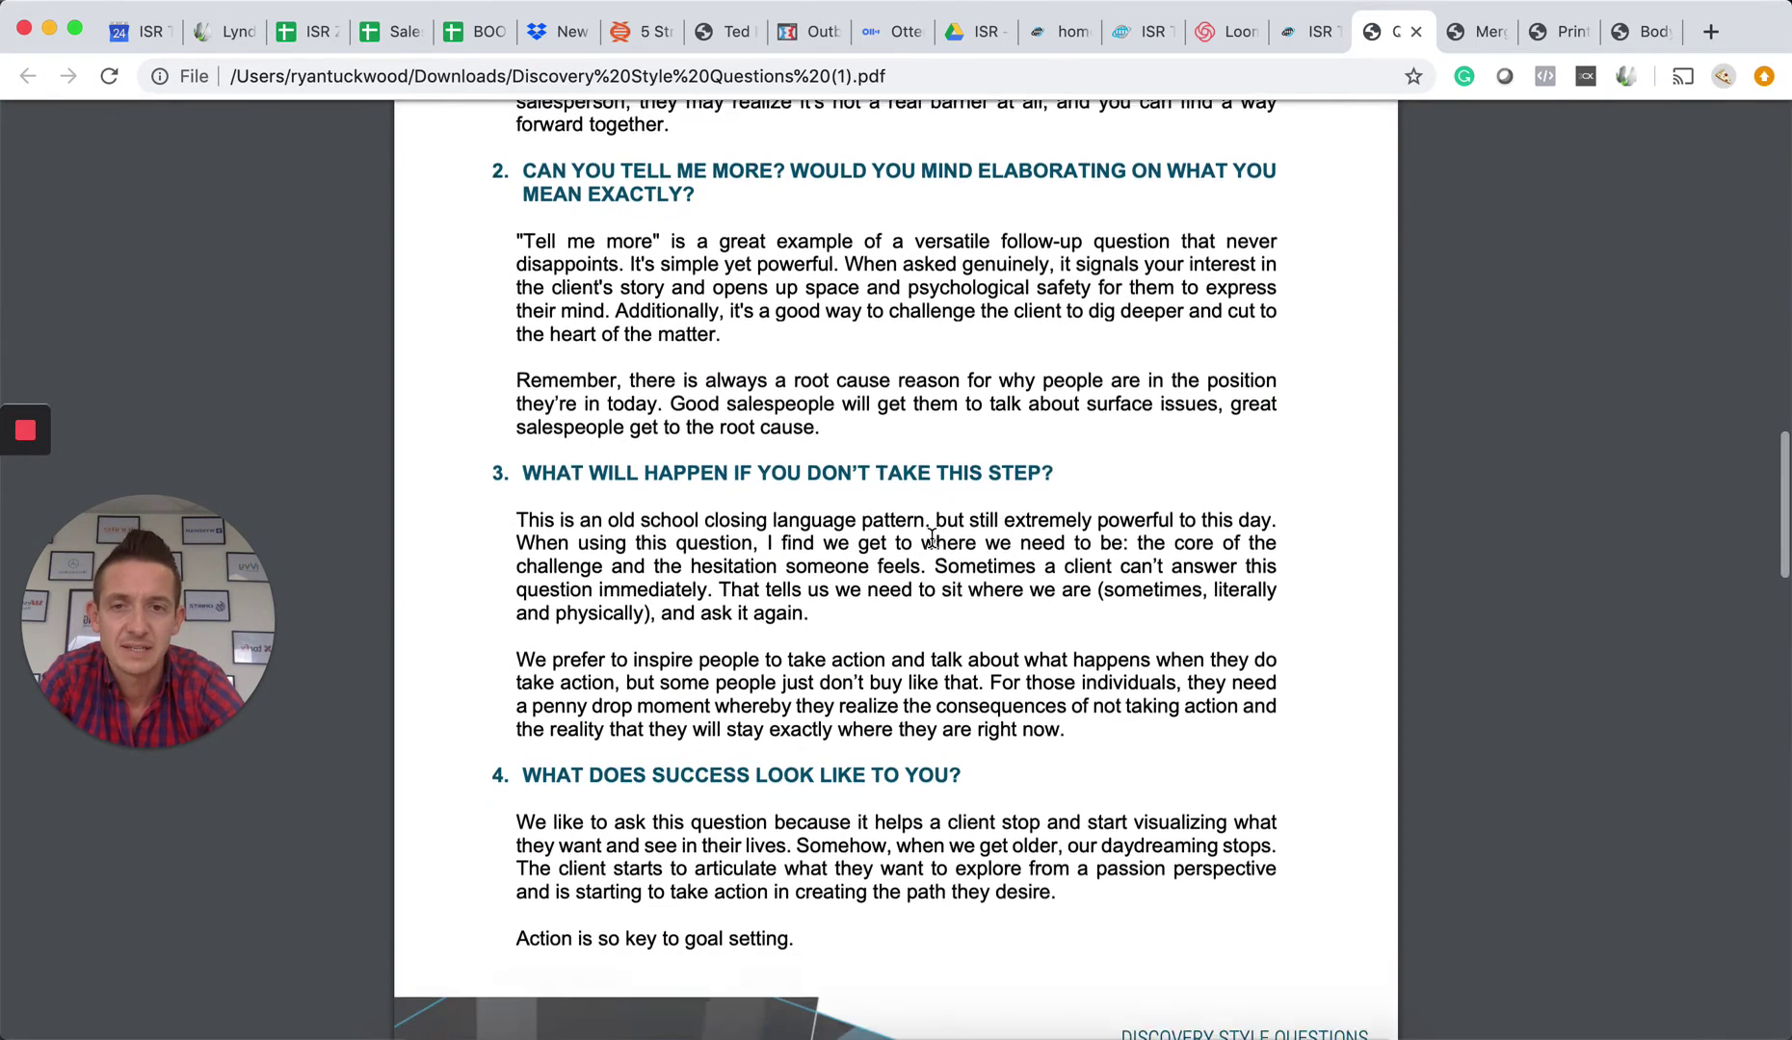
pyautogui.scroll(-5, 930, 538)
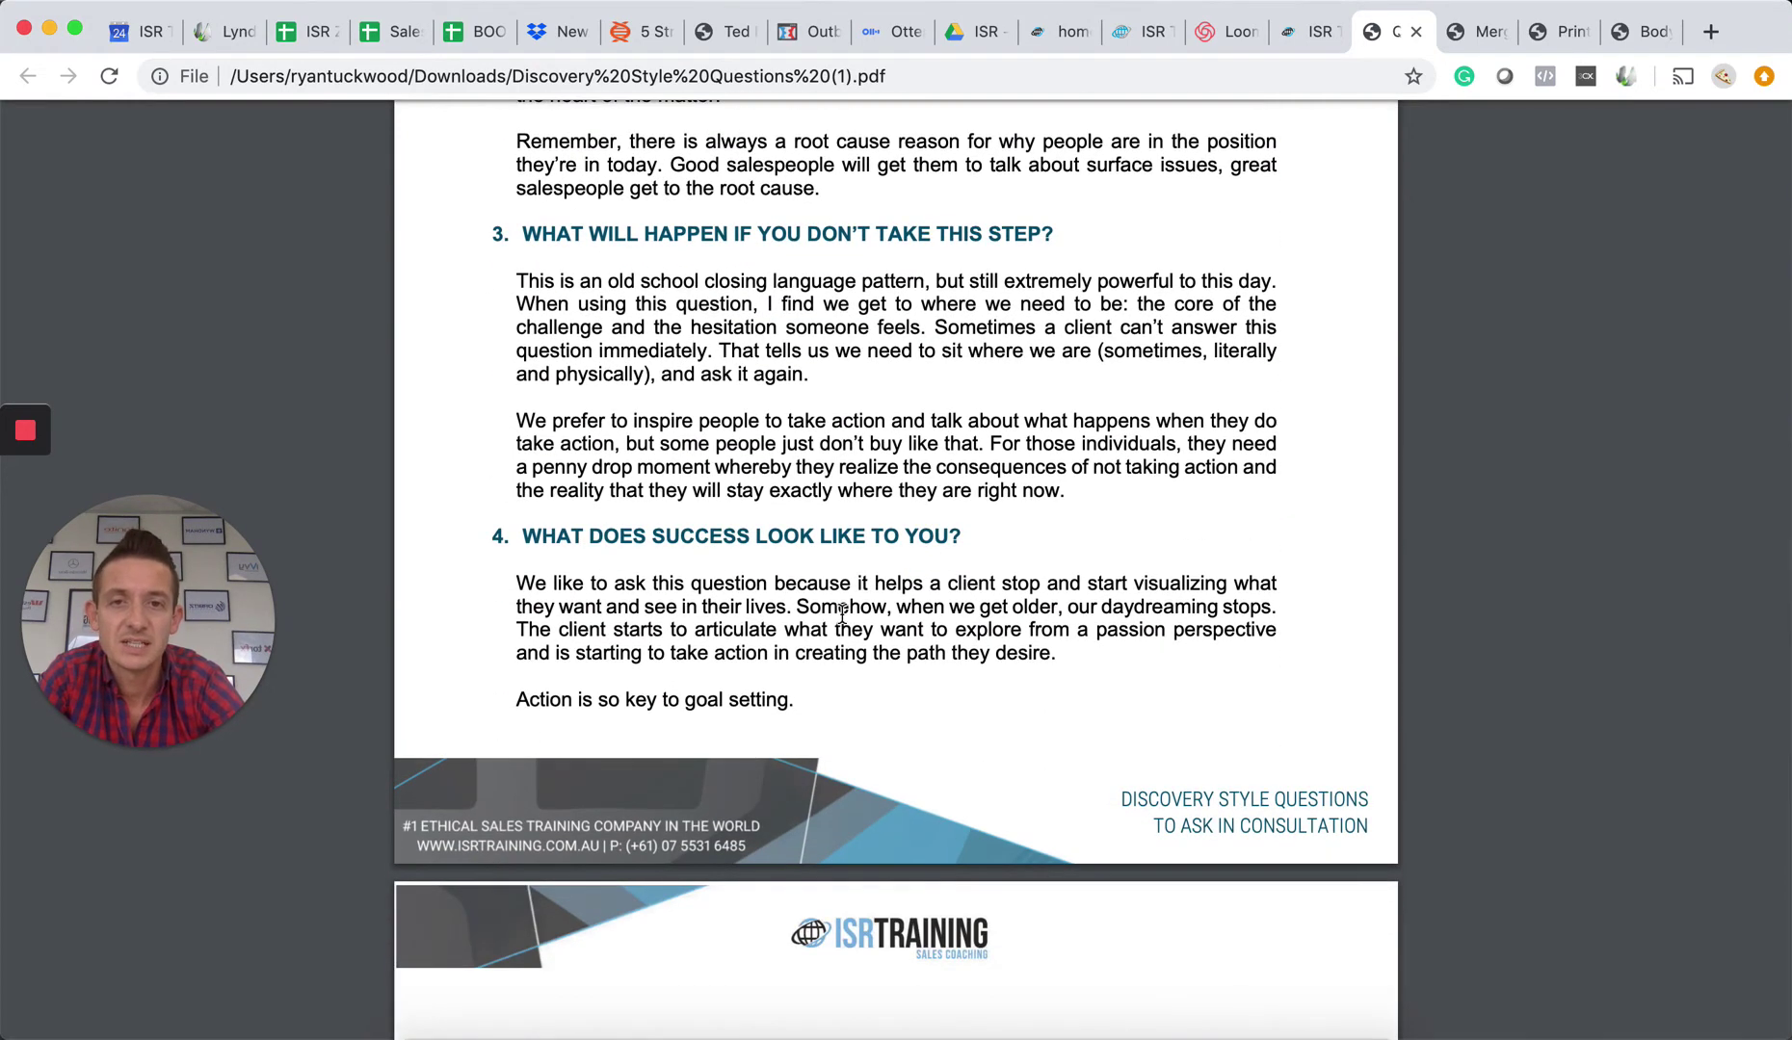
pyautogui.scroll(-5, 841, 616)
pyautogui.scroll(-5, 841, 616)
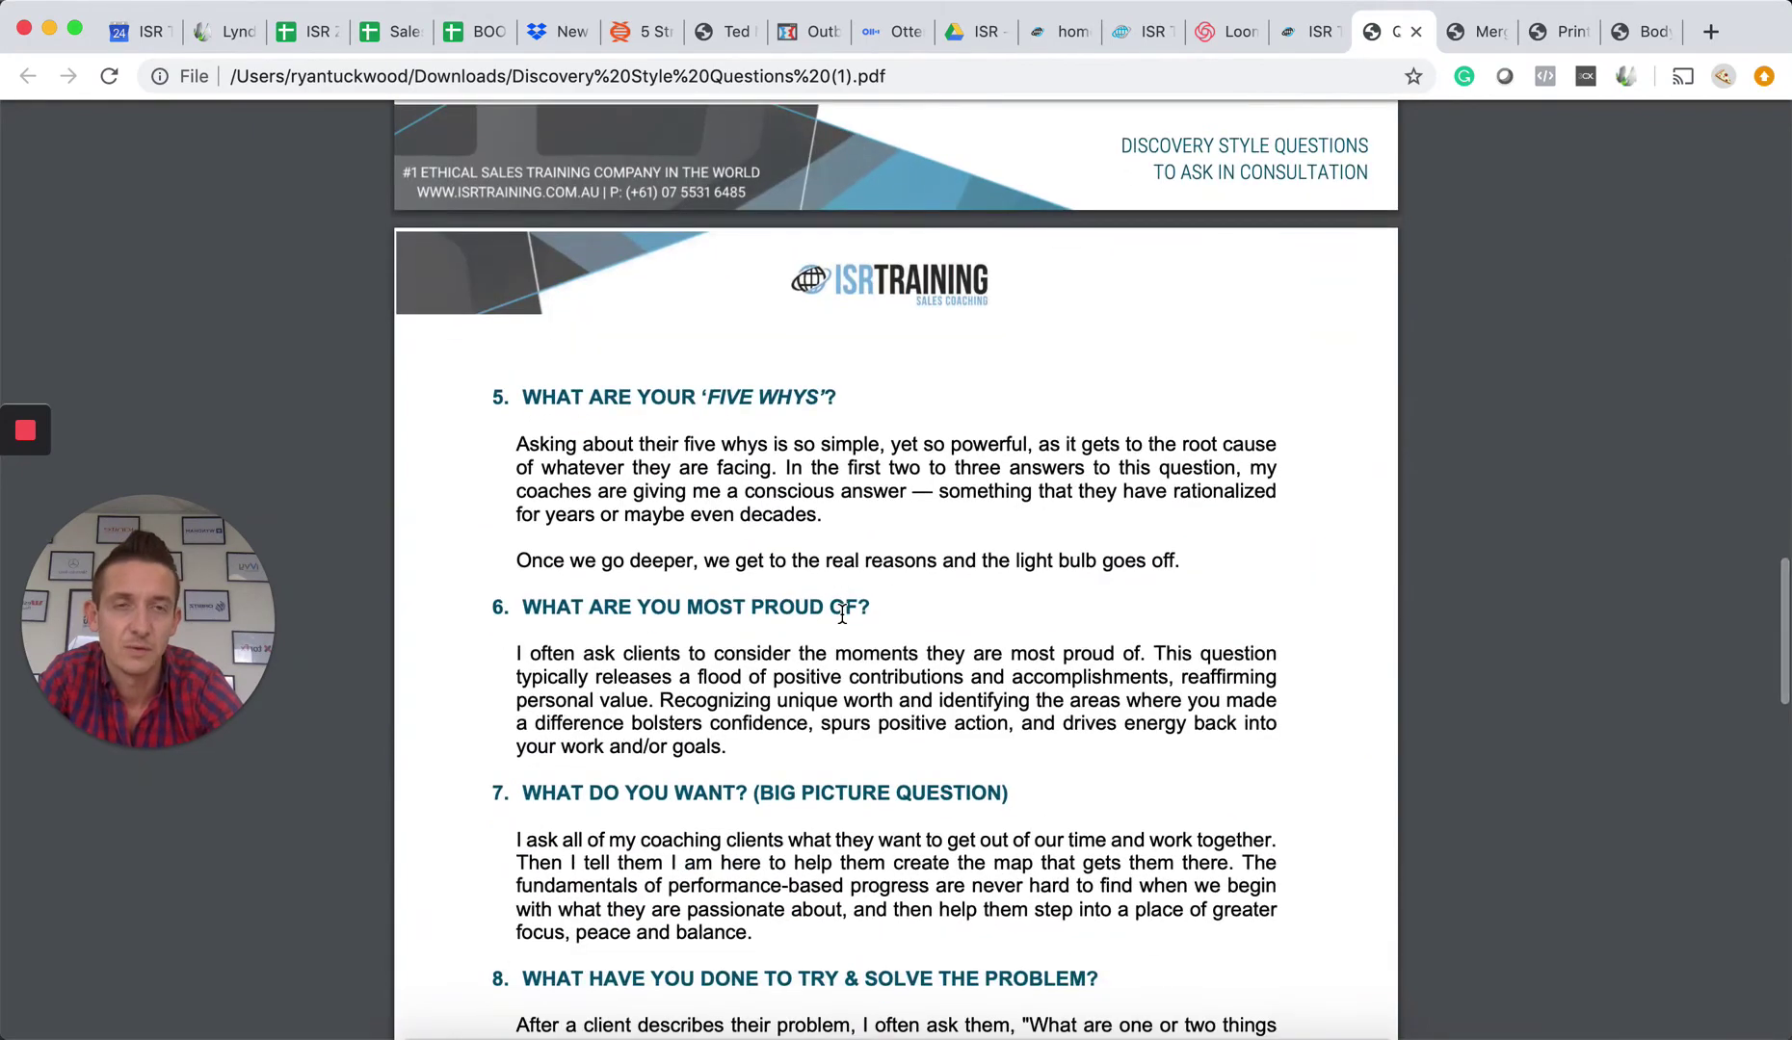
pyautogui.scroll(10, 841, 616)
# - Go back to SWISH Academy and close the document details to show the Documents list
pyautogui.click(1298, 31)
pyautogui.click(590, 646)
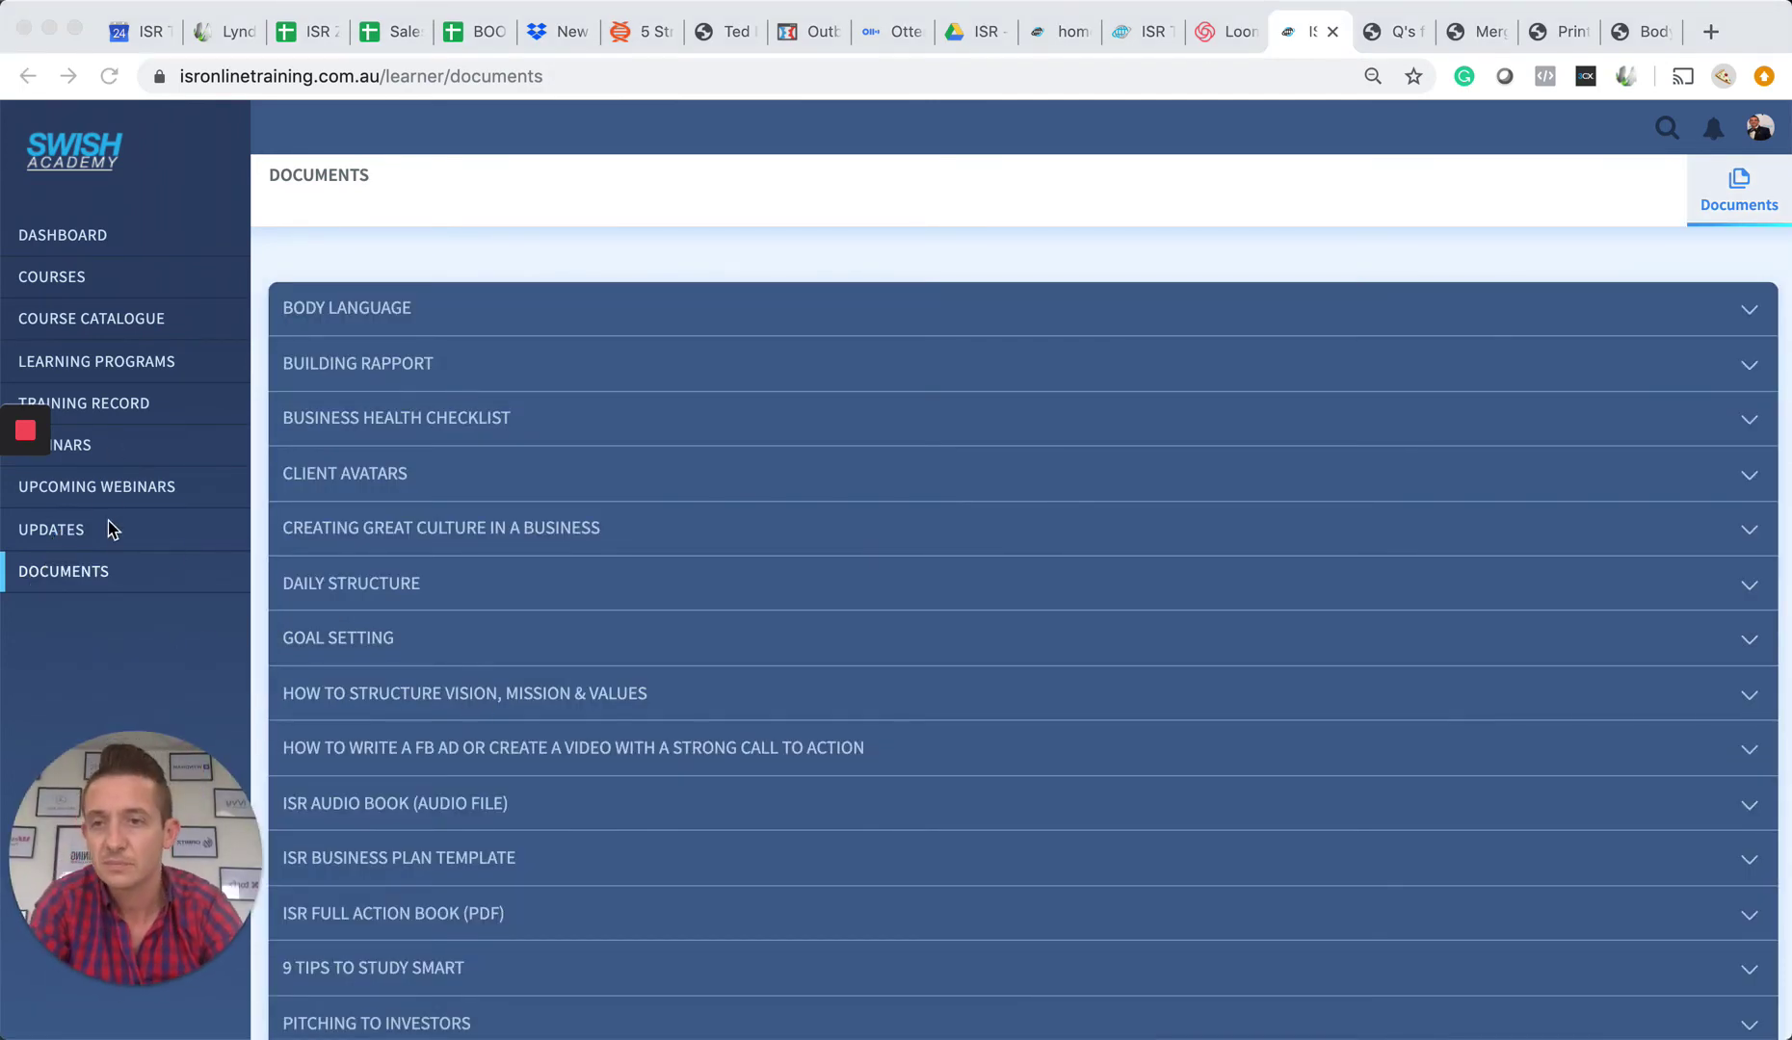
# - Focus the browser and open Learning Programs, showing 12-Week Induction at 83%
pyautogui.click(131, 604)
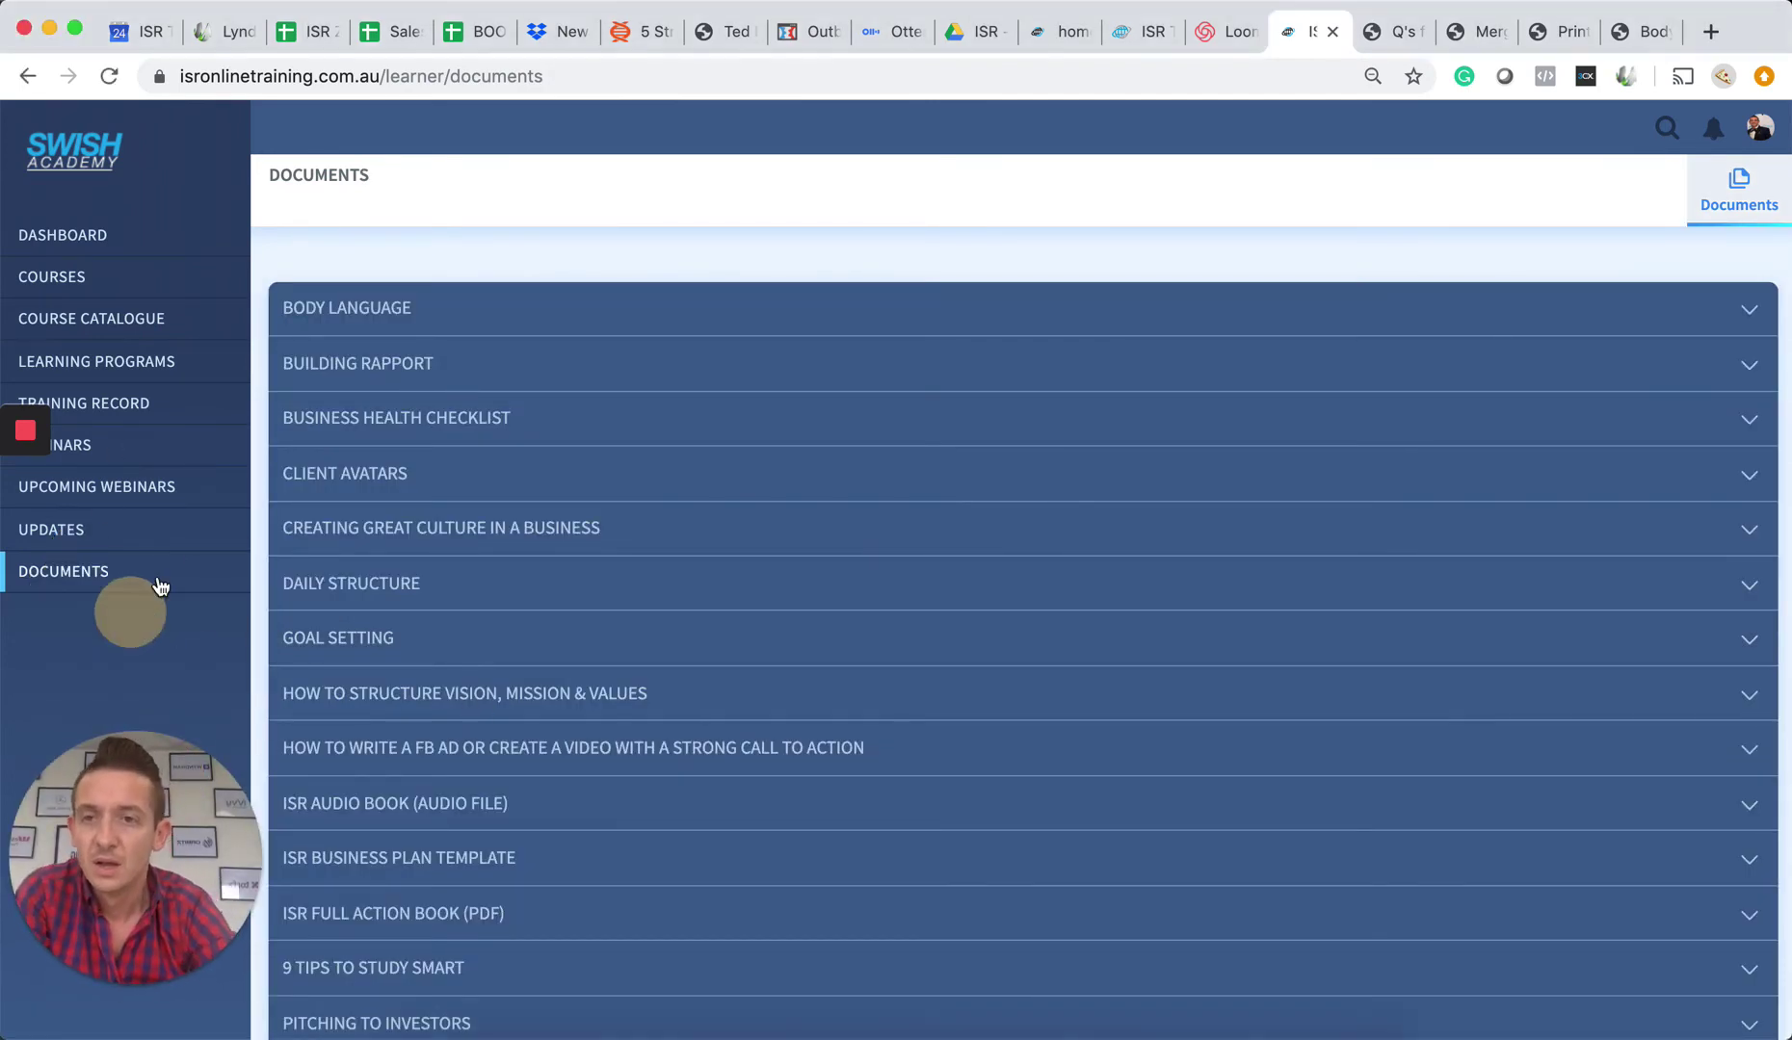
pyautogui.click(117, 366)
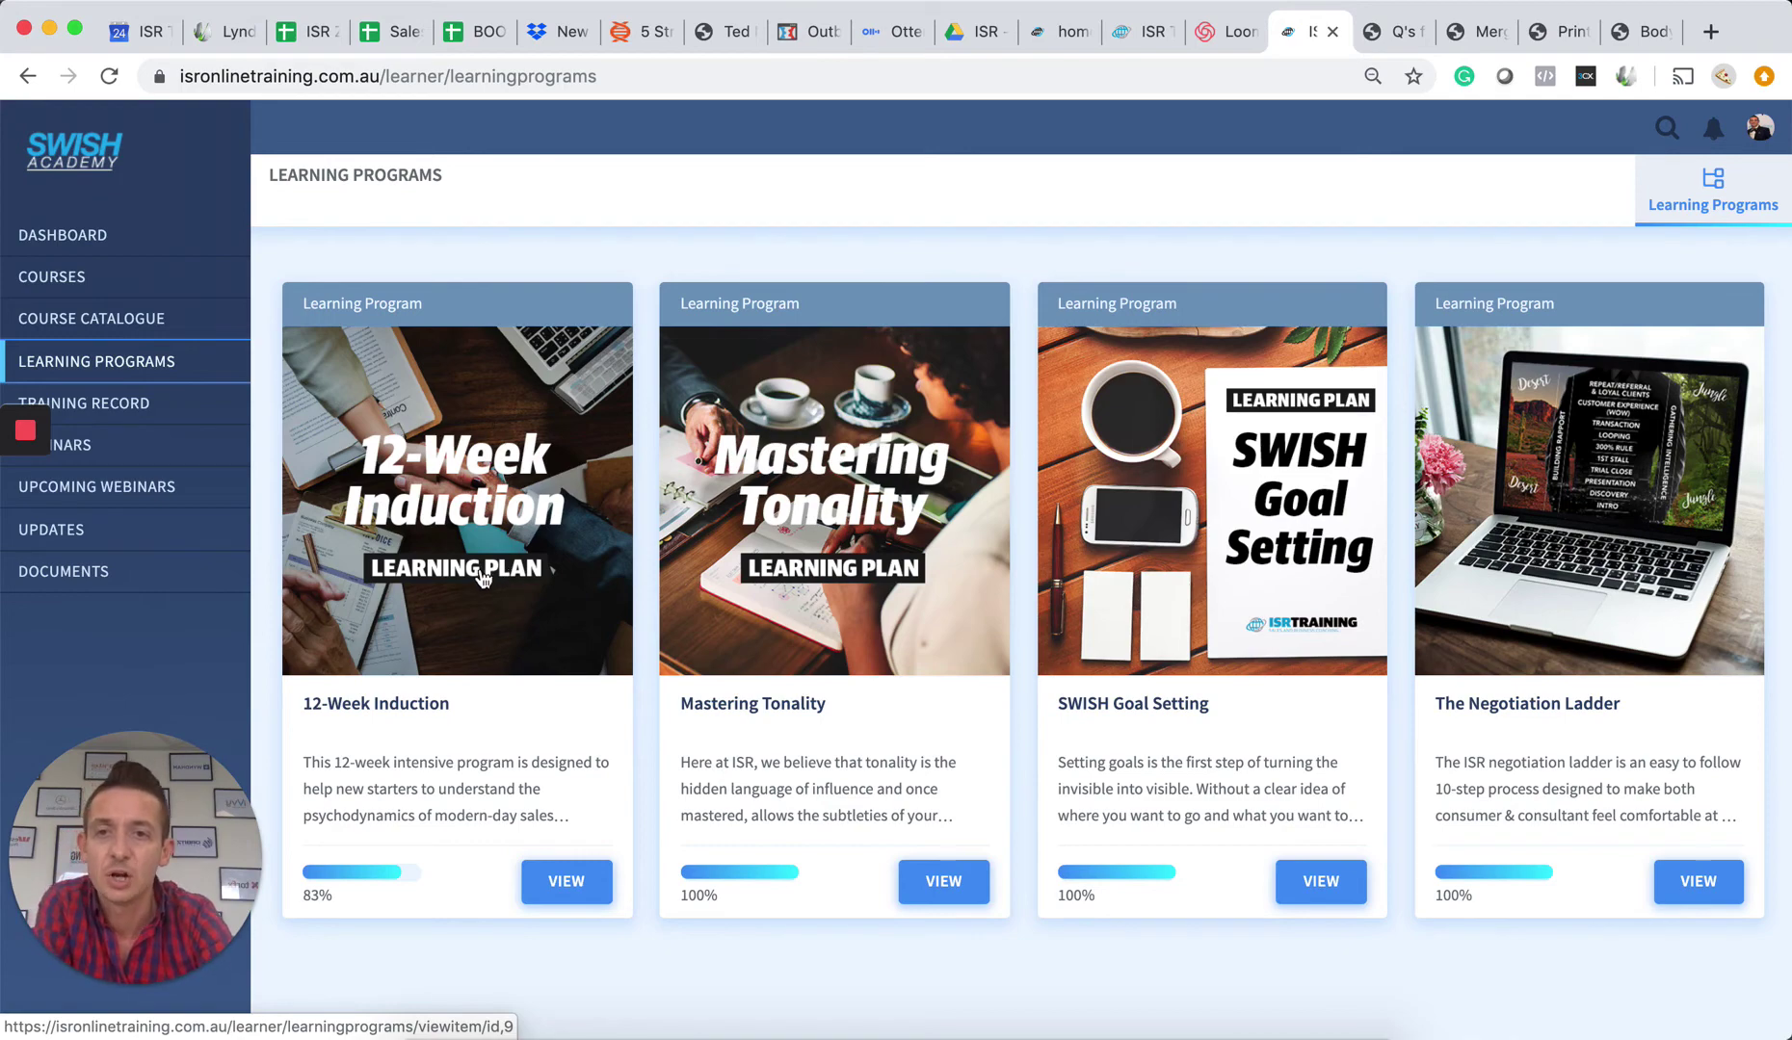
pyautogui.click(485, 573)
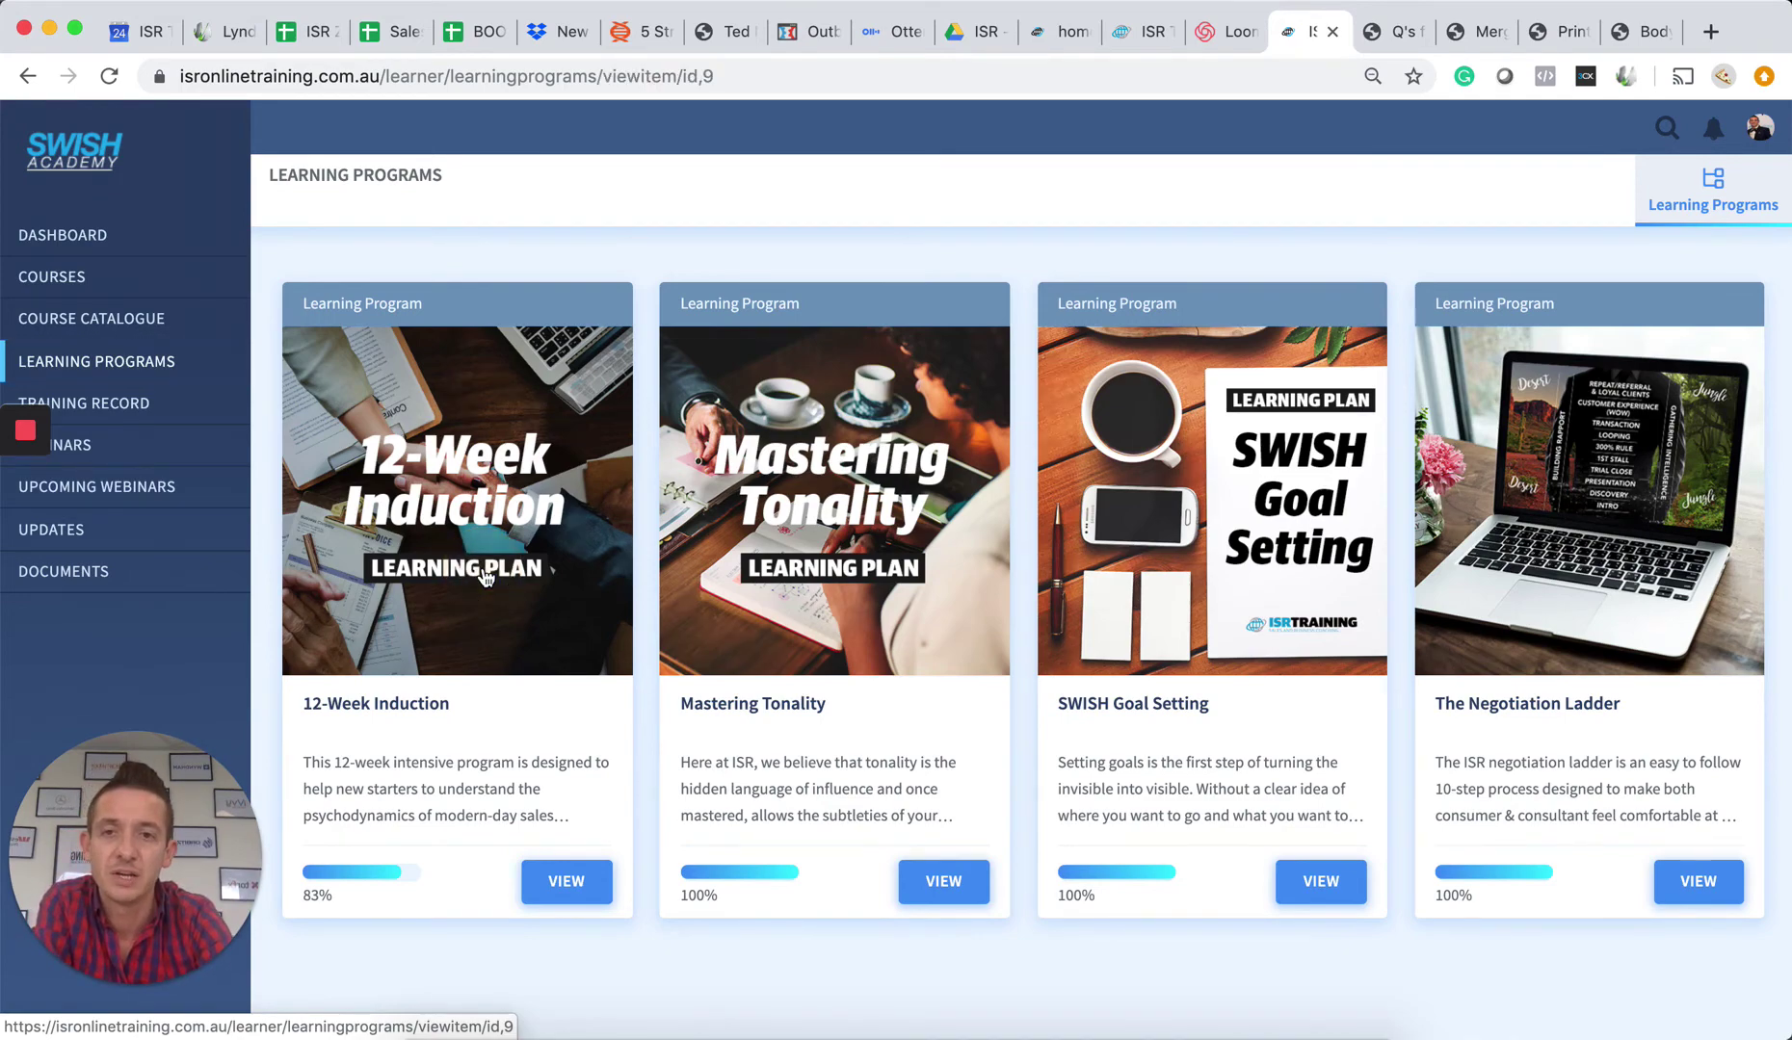
pyautogui.scroll(-2, 895, 631)
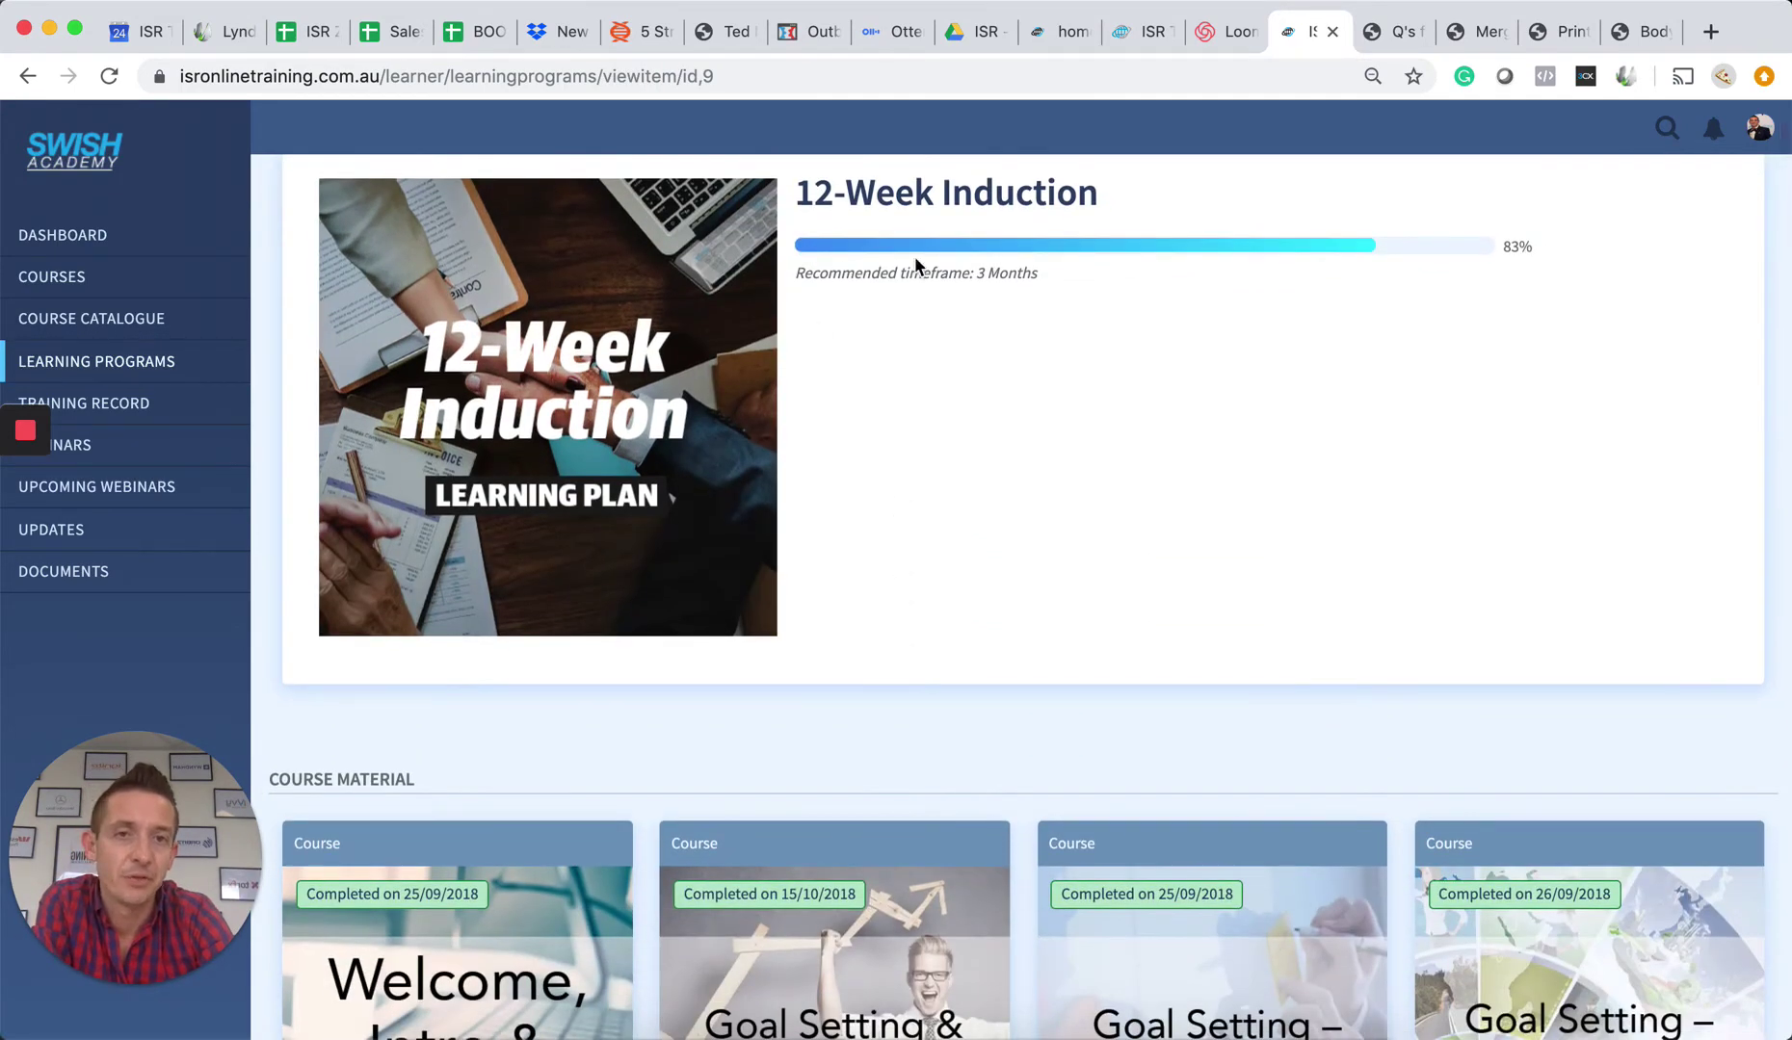
pyautogui.scroll(-5, 830, 560)
pyautogui.scroll(-3, 831, 570)
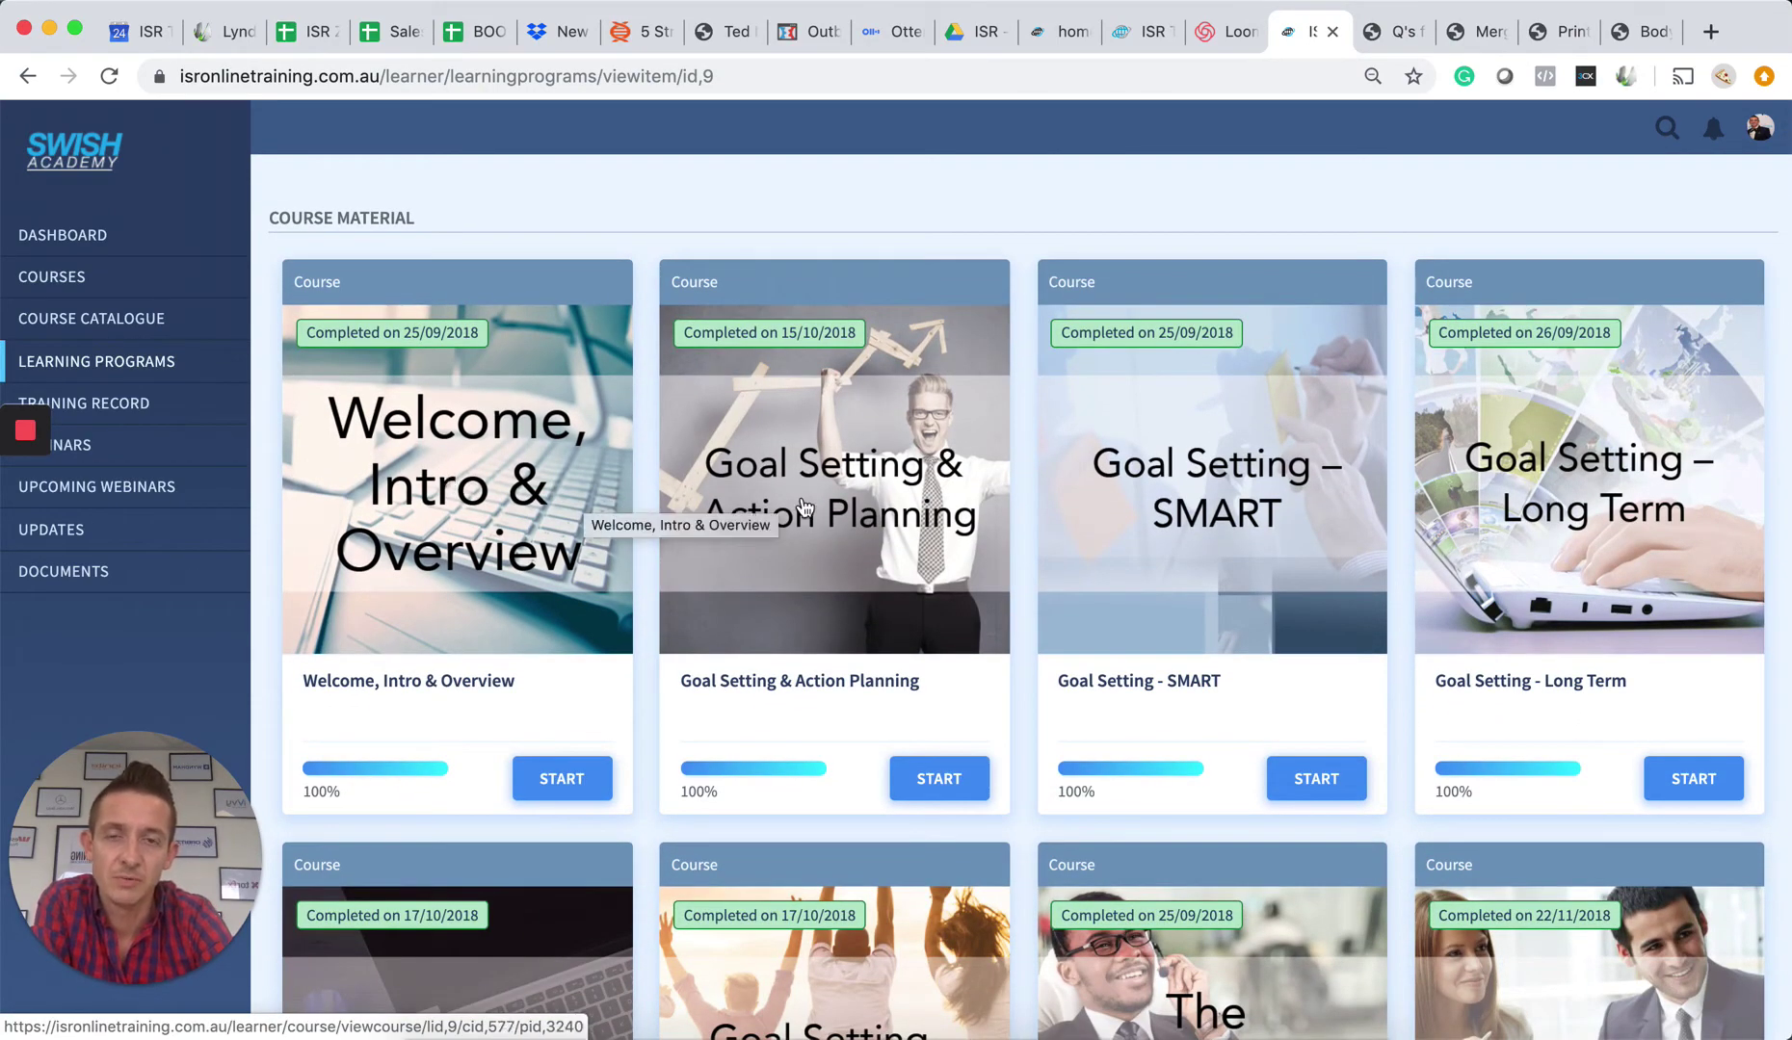
pyautogui.scroll(-4, 992, 508)
pyautogui.scroll(-2, 1020, 461)
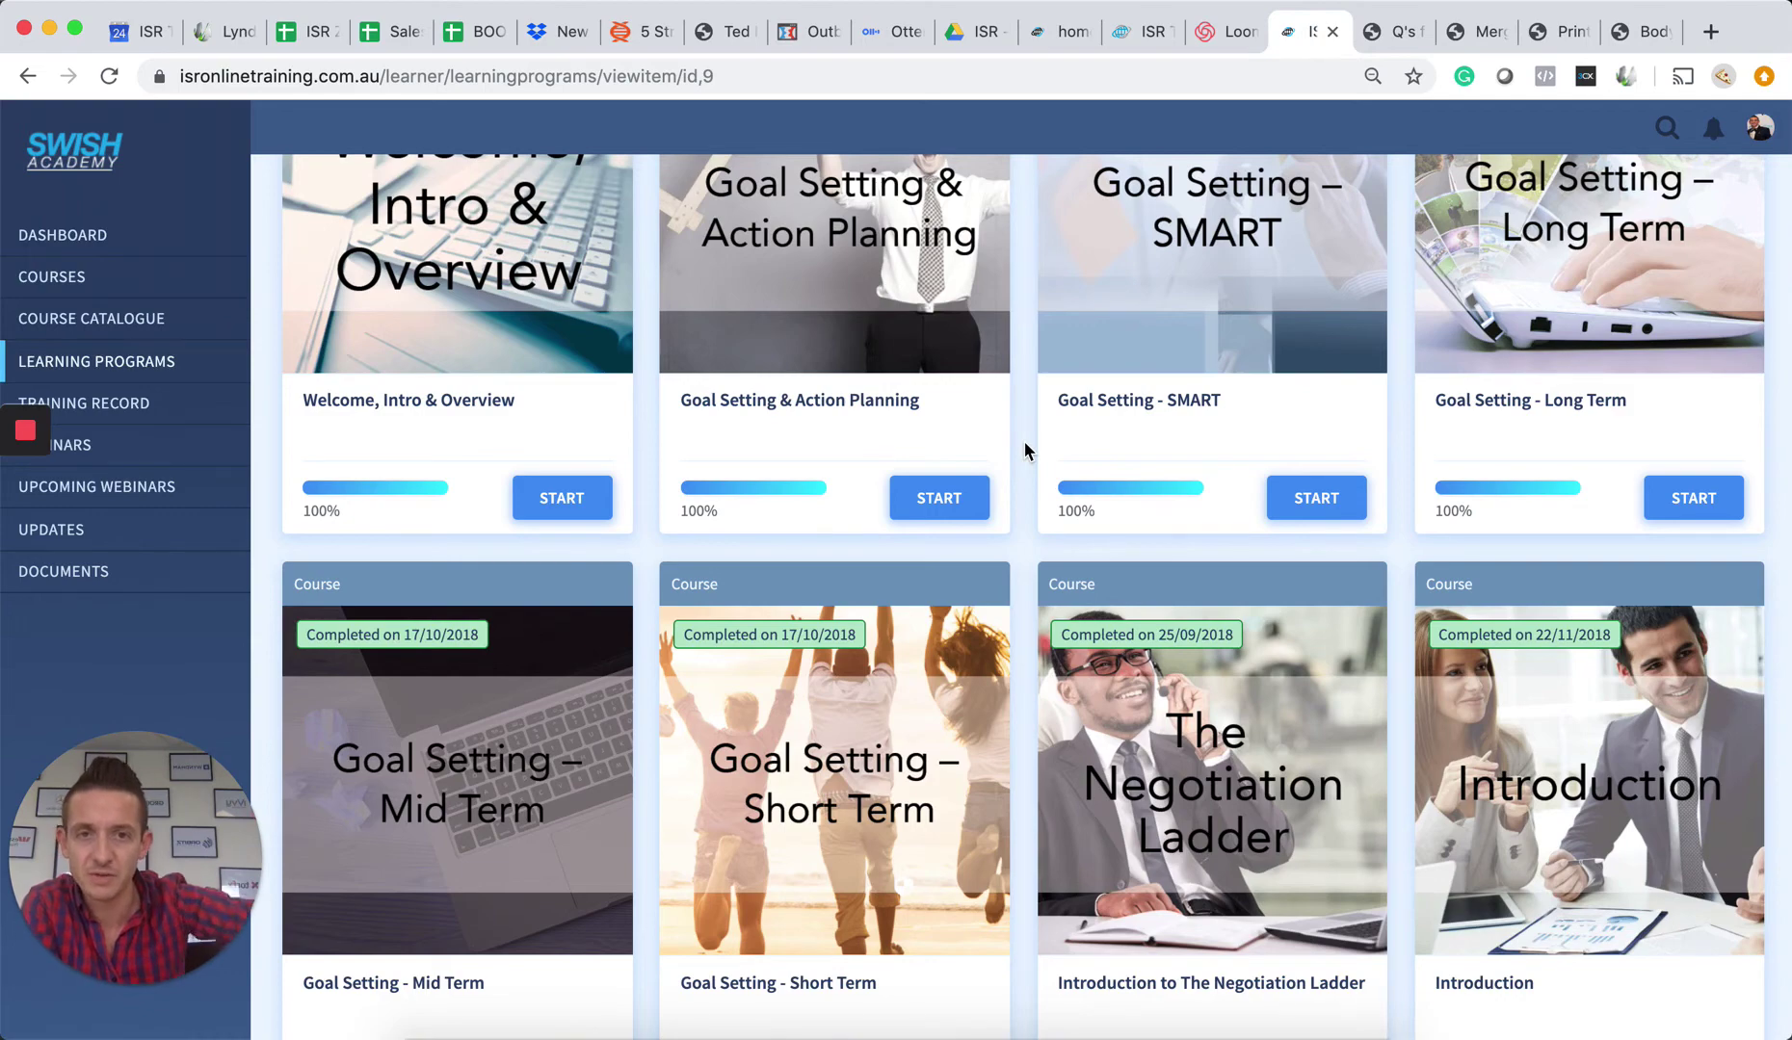
pyautogui.scroll(-1, 1025, 441)
pyautogui.scroll(-3, 1025, 440)
pyautogui.scroll(-3, 1025, 440)
pyautogui.scroll(-3, 1024, 440)
pyautogui.scroll(-1, 1024, 441)
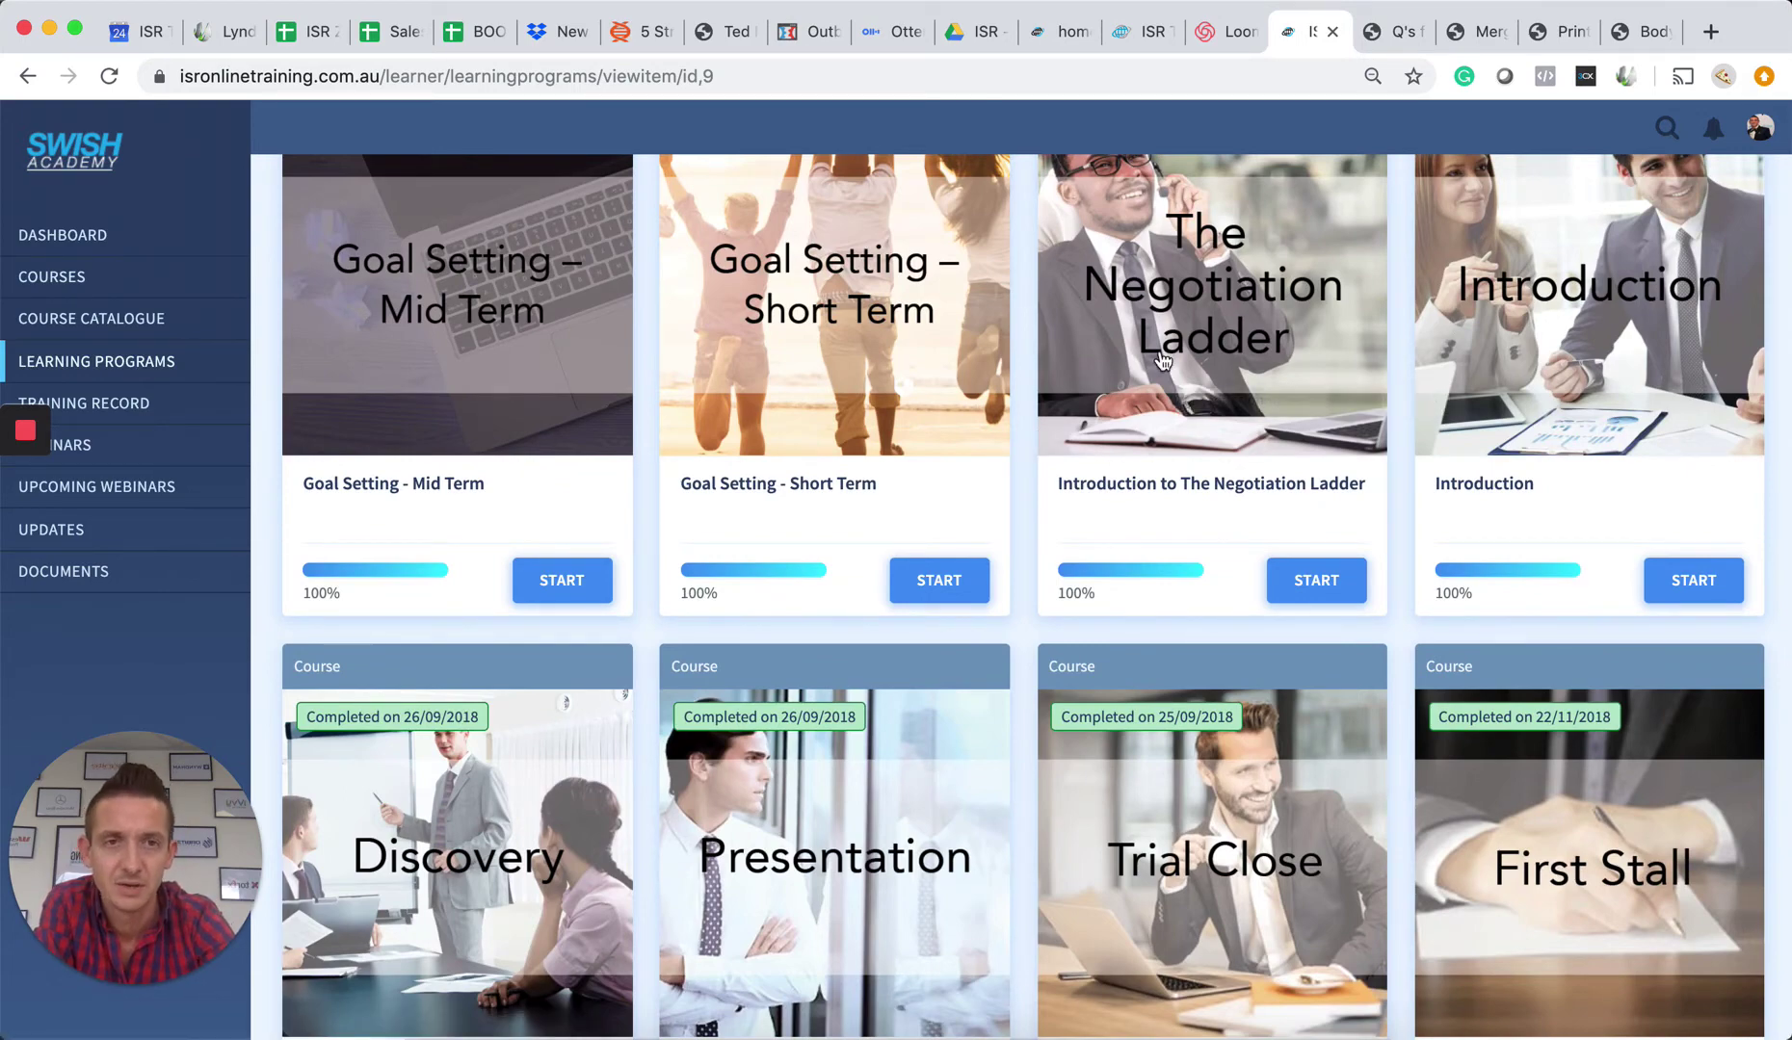
pyautogui.scroll(-5, 1075, 713)
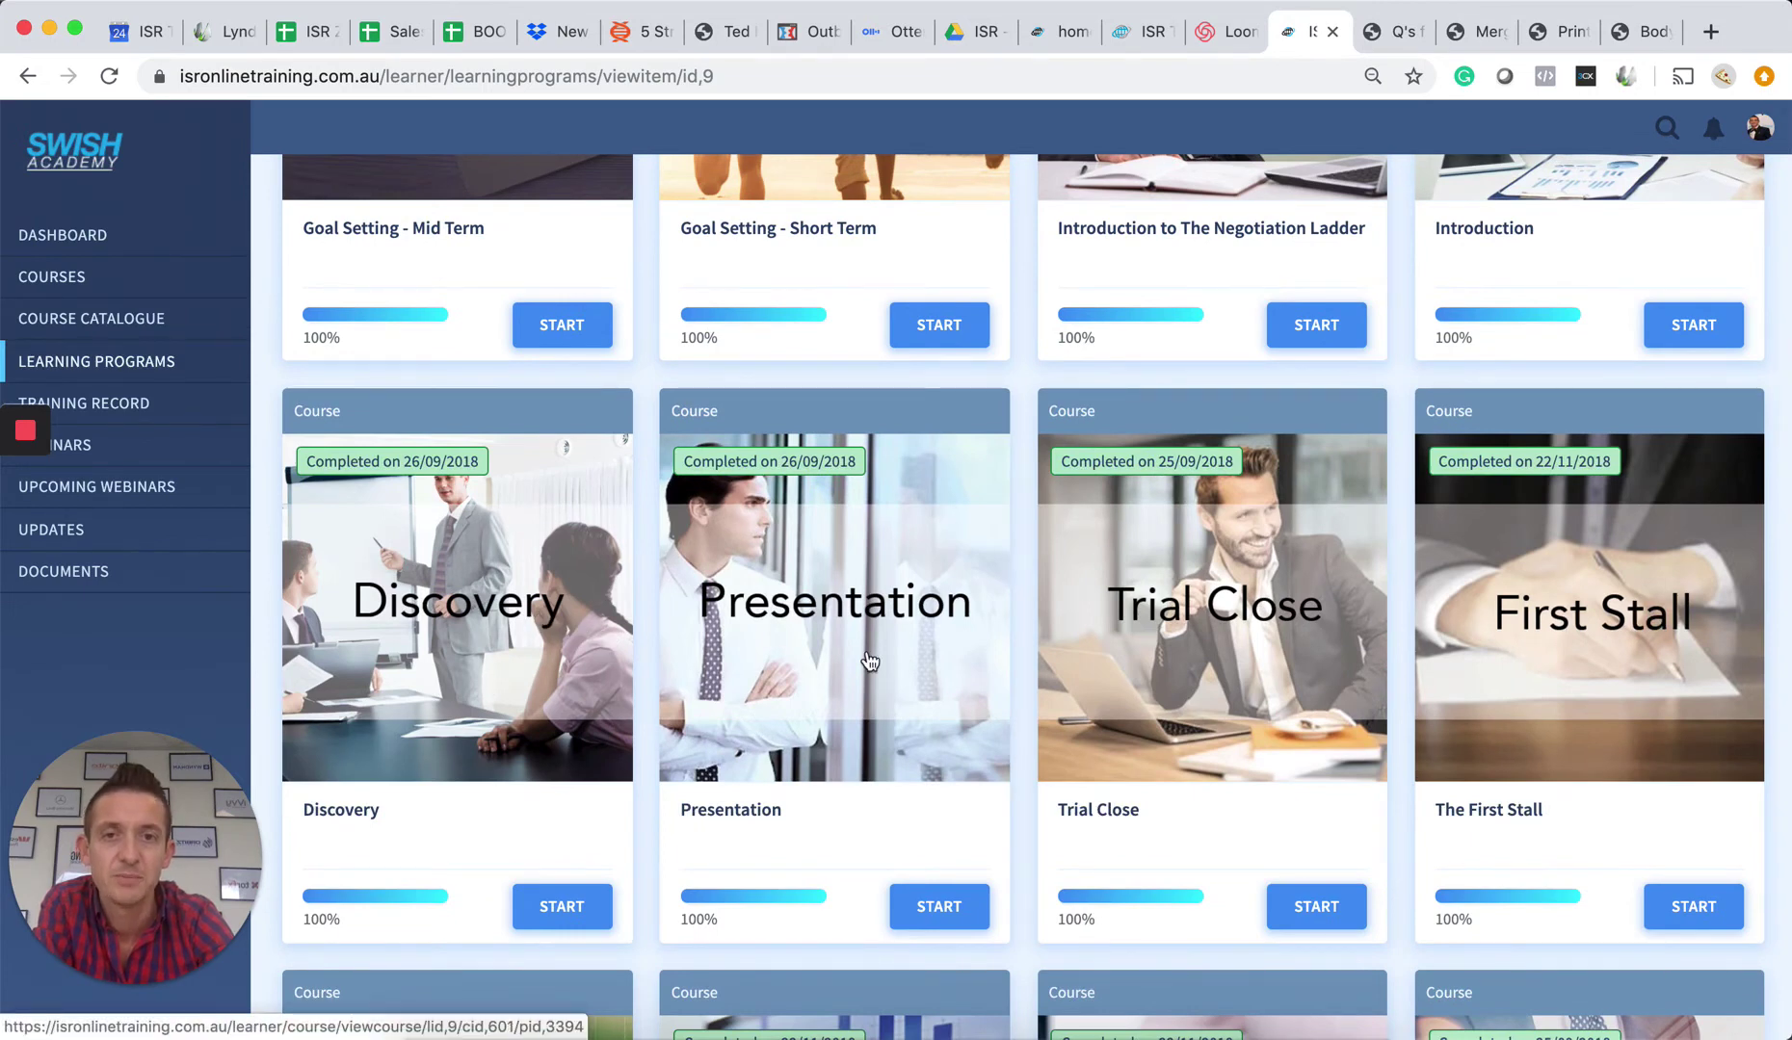
pyautogui.scroll(-3, 868, 660)
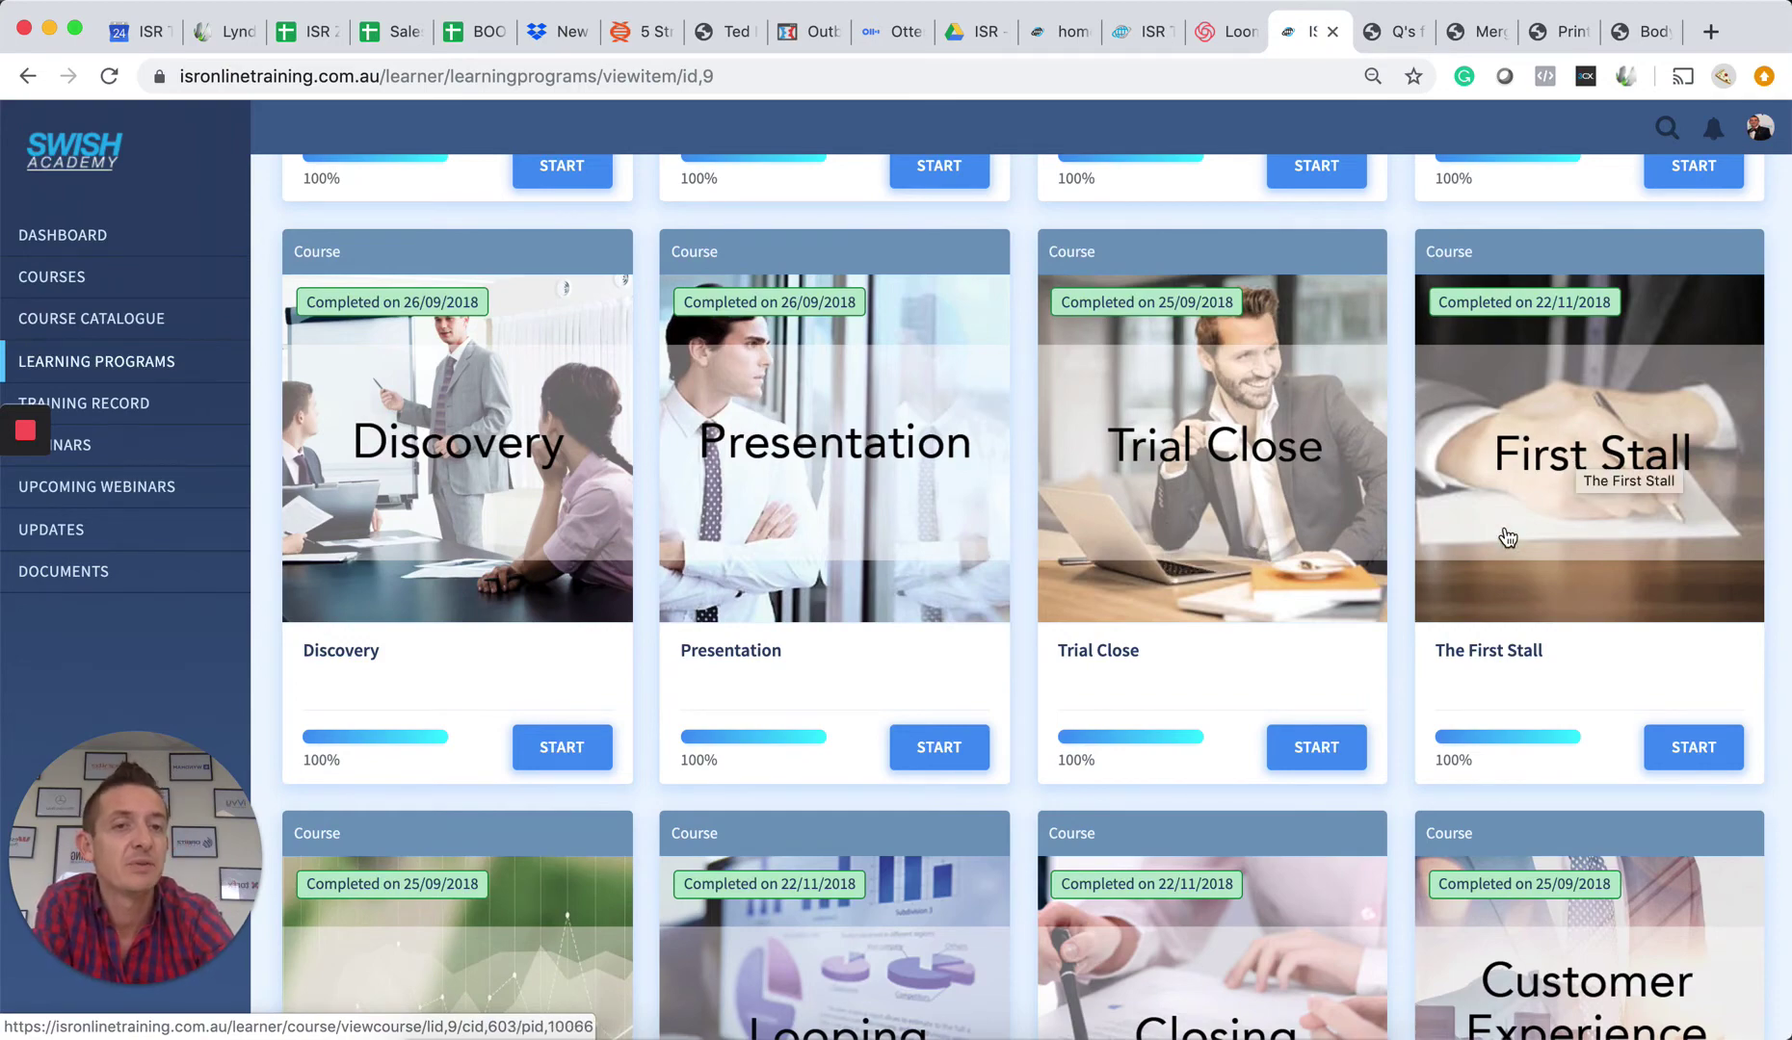
pyautogui.scroll(-5, 1508, 535)
pyautogui.scroll(-3, 1507, 536)
pyautogui.scroll(1, 1470, 535)
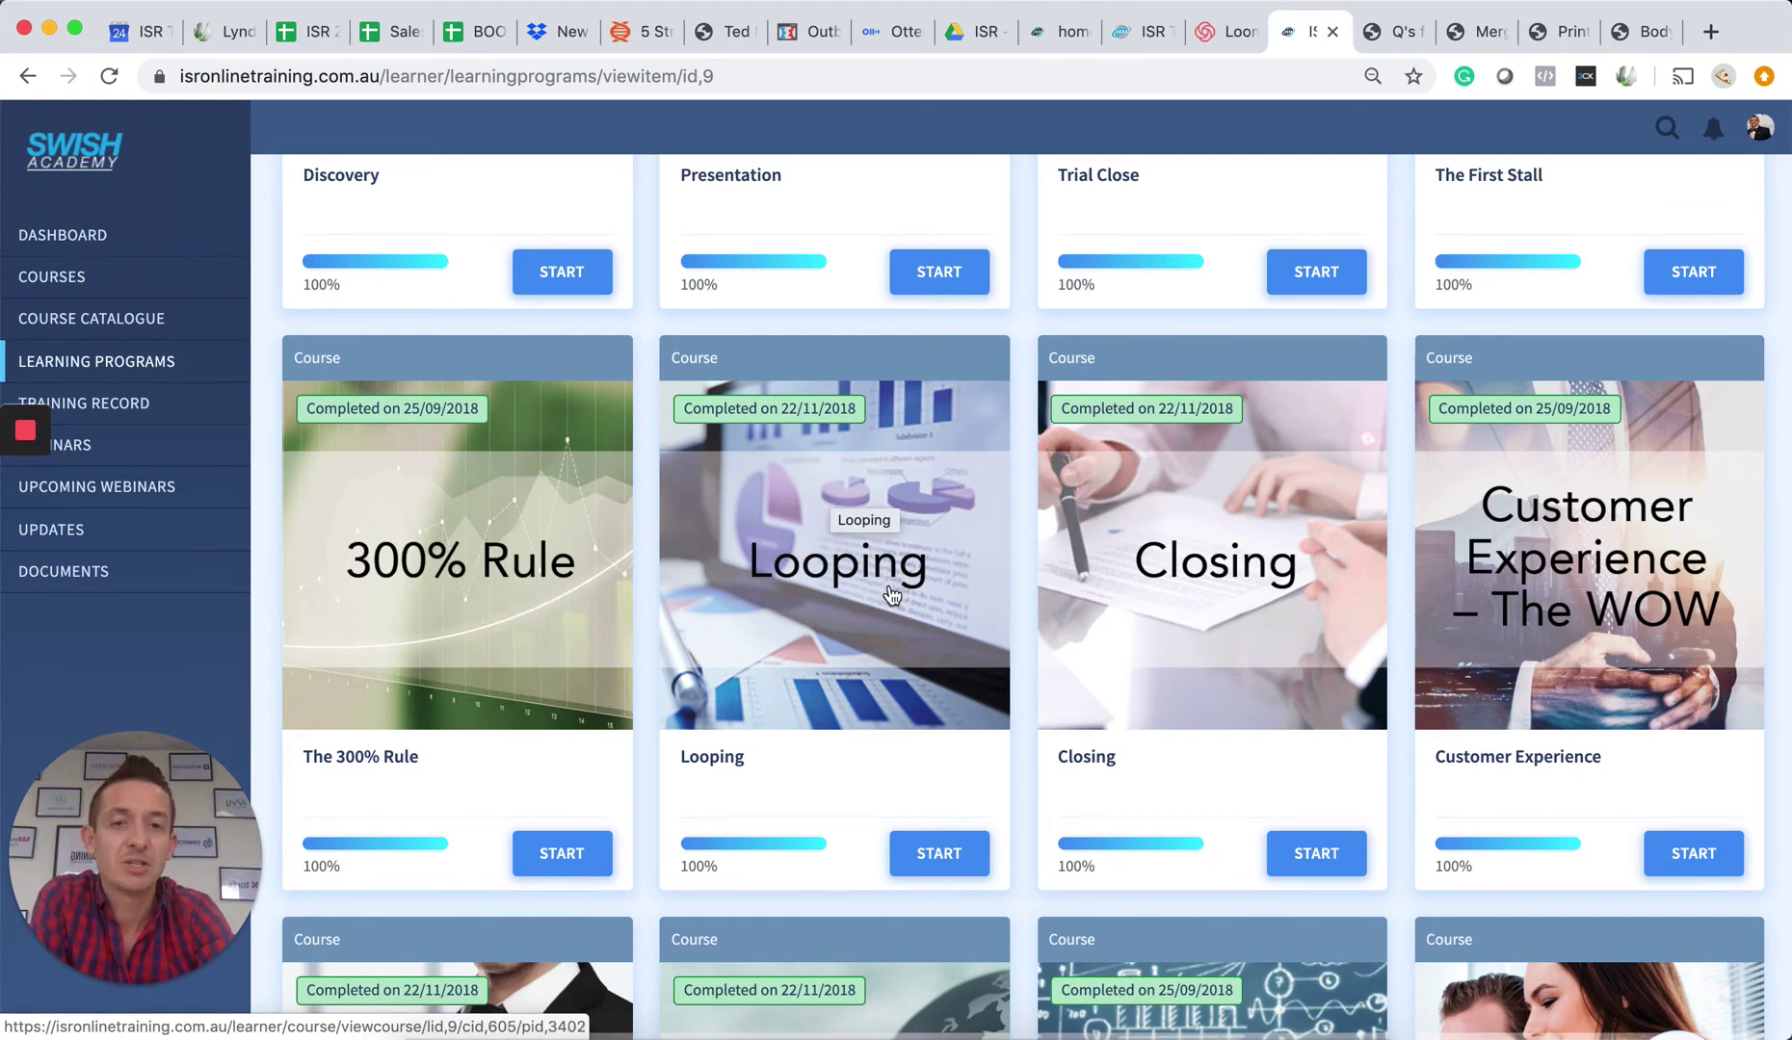
pyautogui.scroll(-3, 1246, 601)
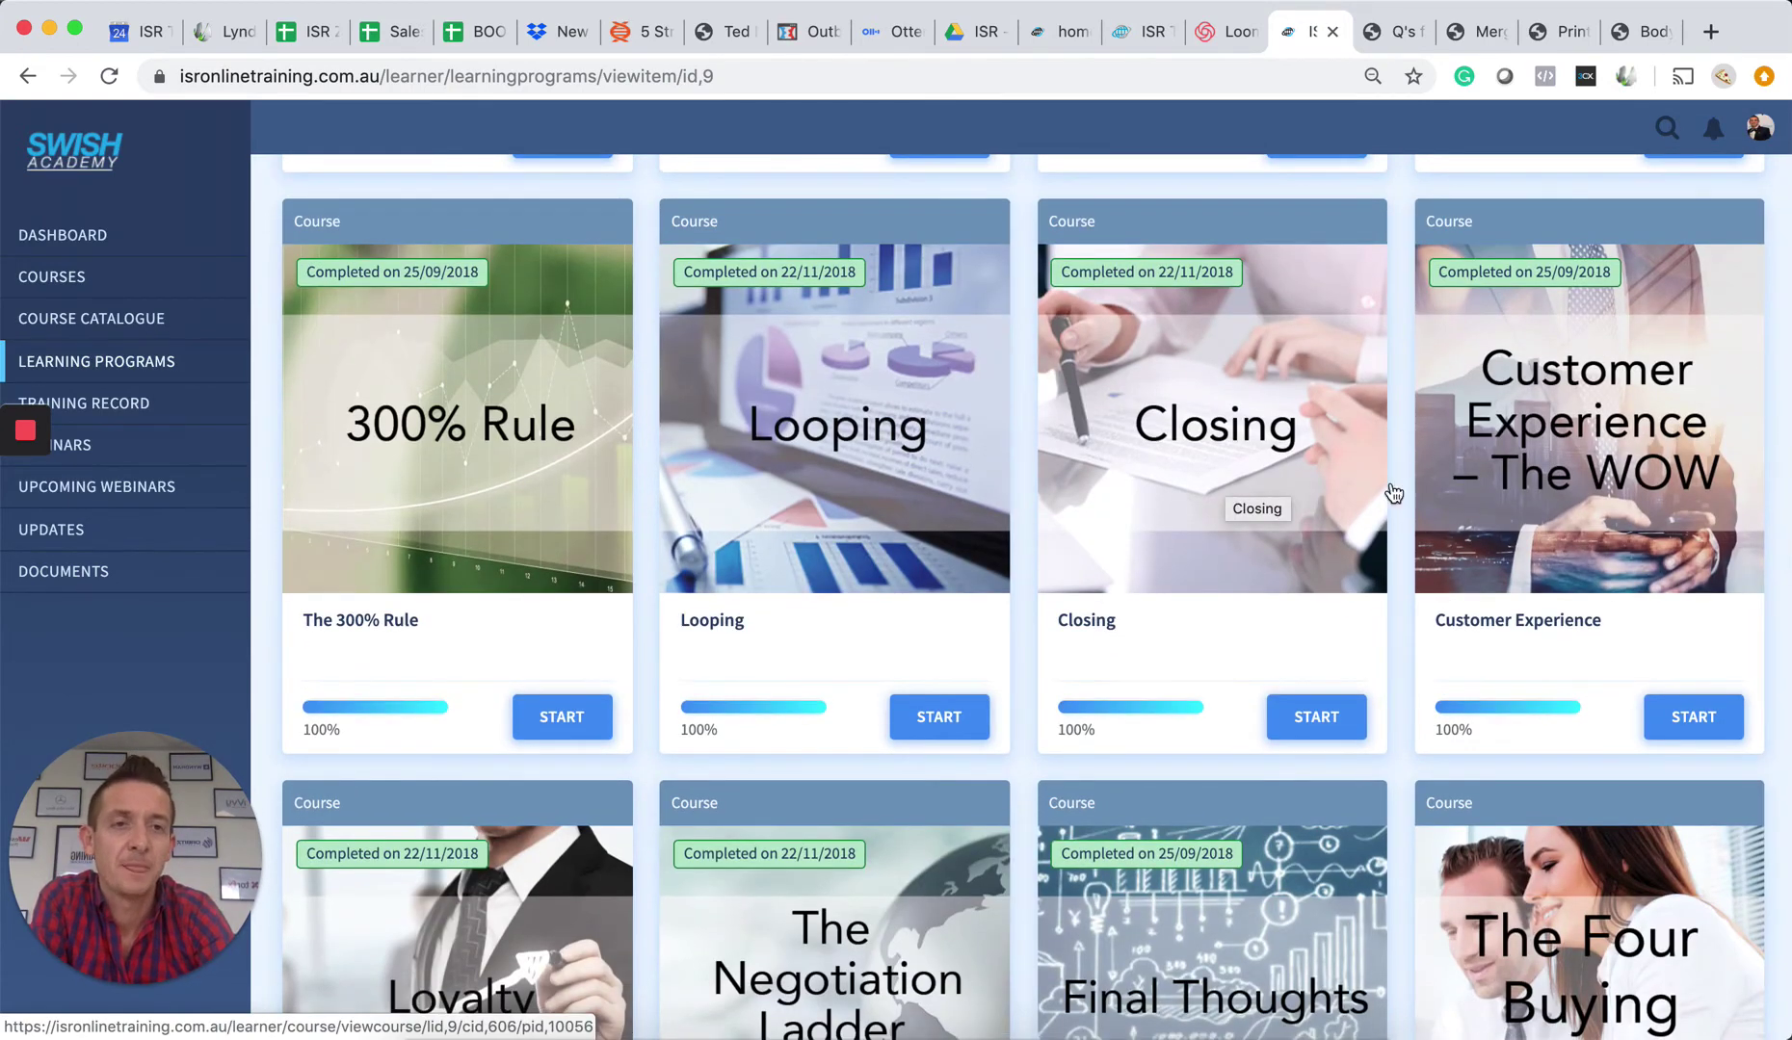
pyautogui.scroll(-4, 1575, 495)
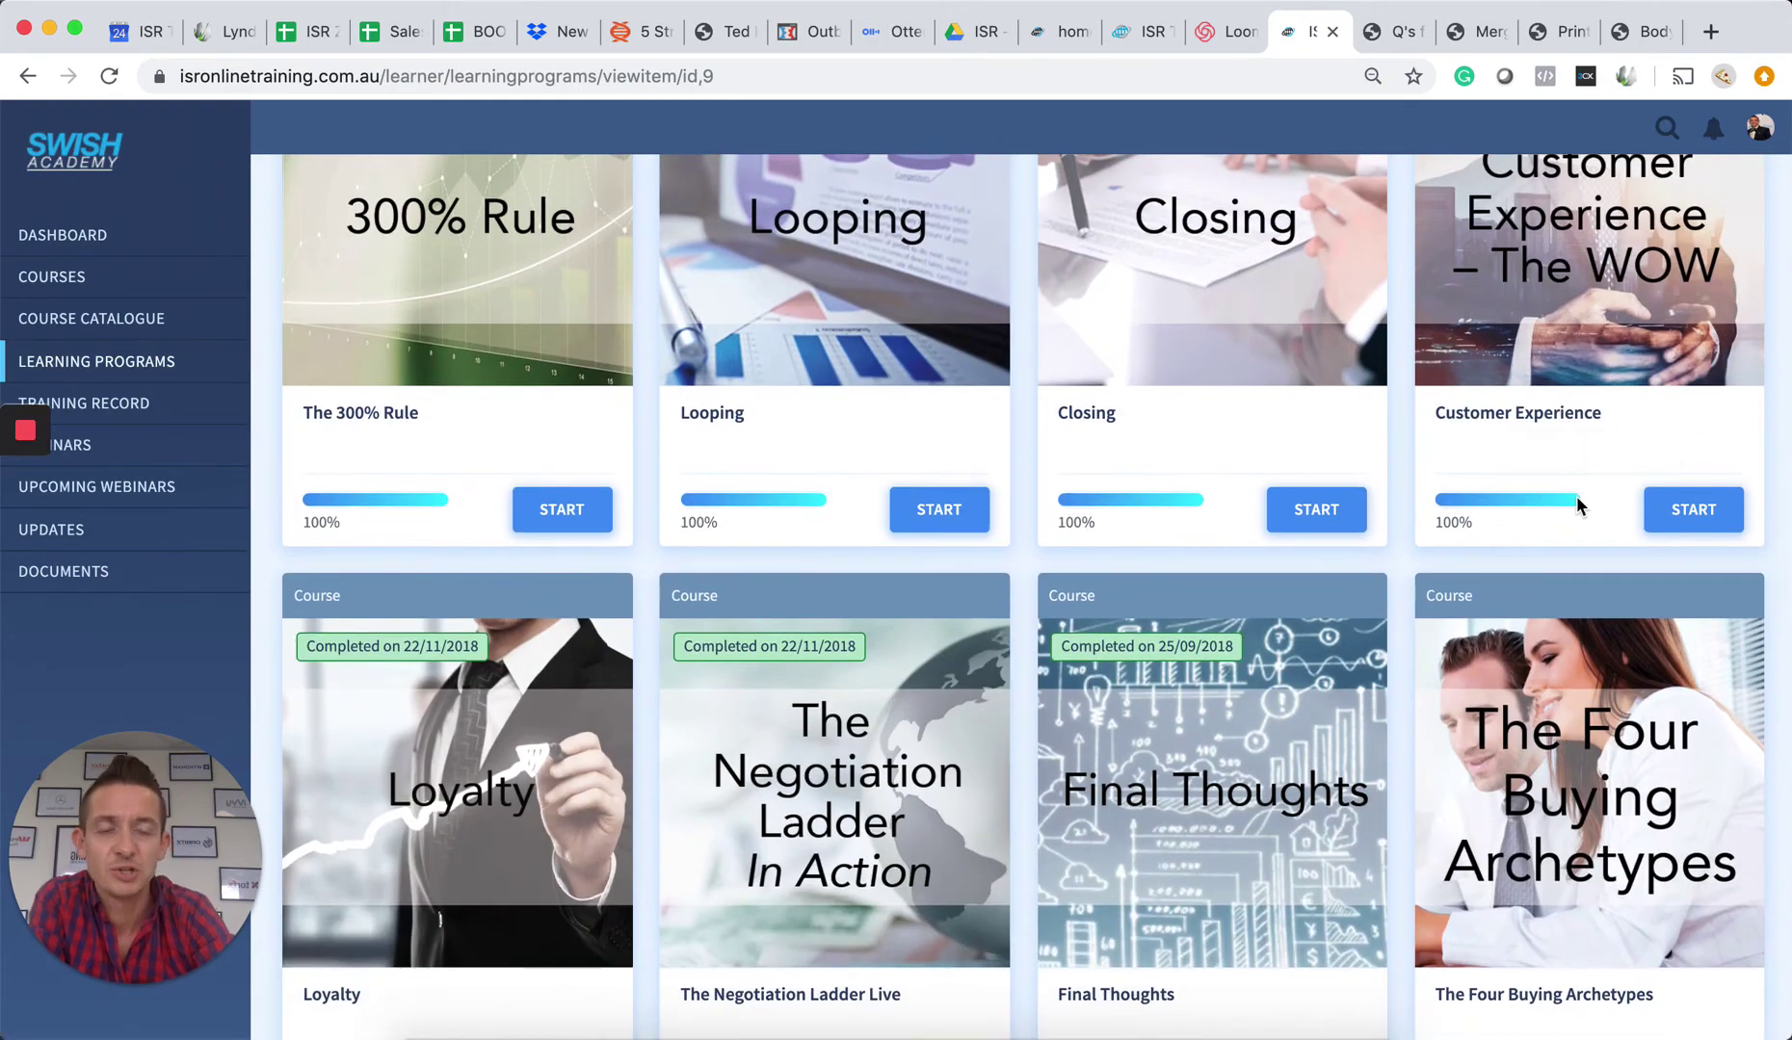
pyautogui.scroll(-2, 1575, 495)
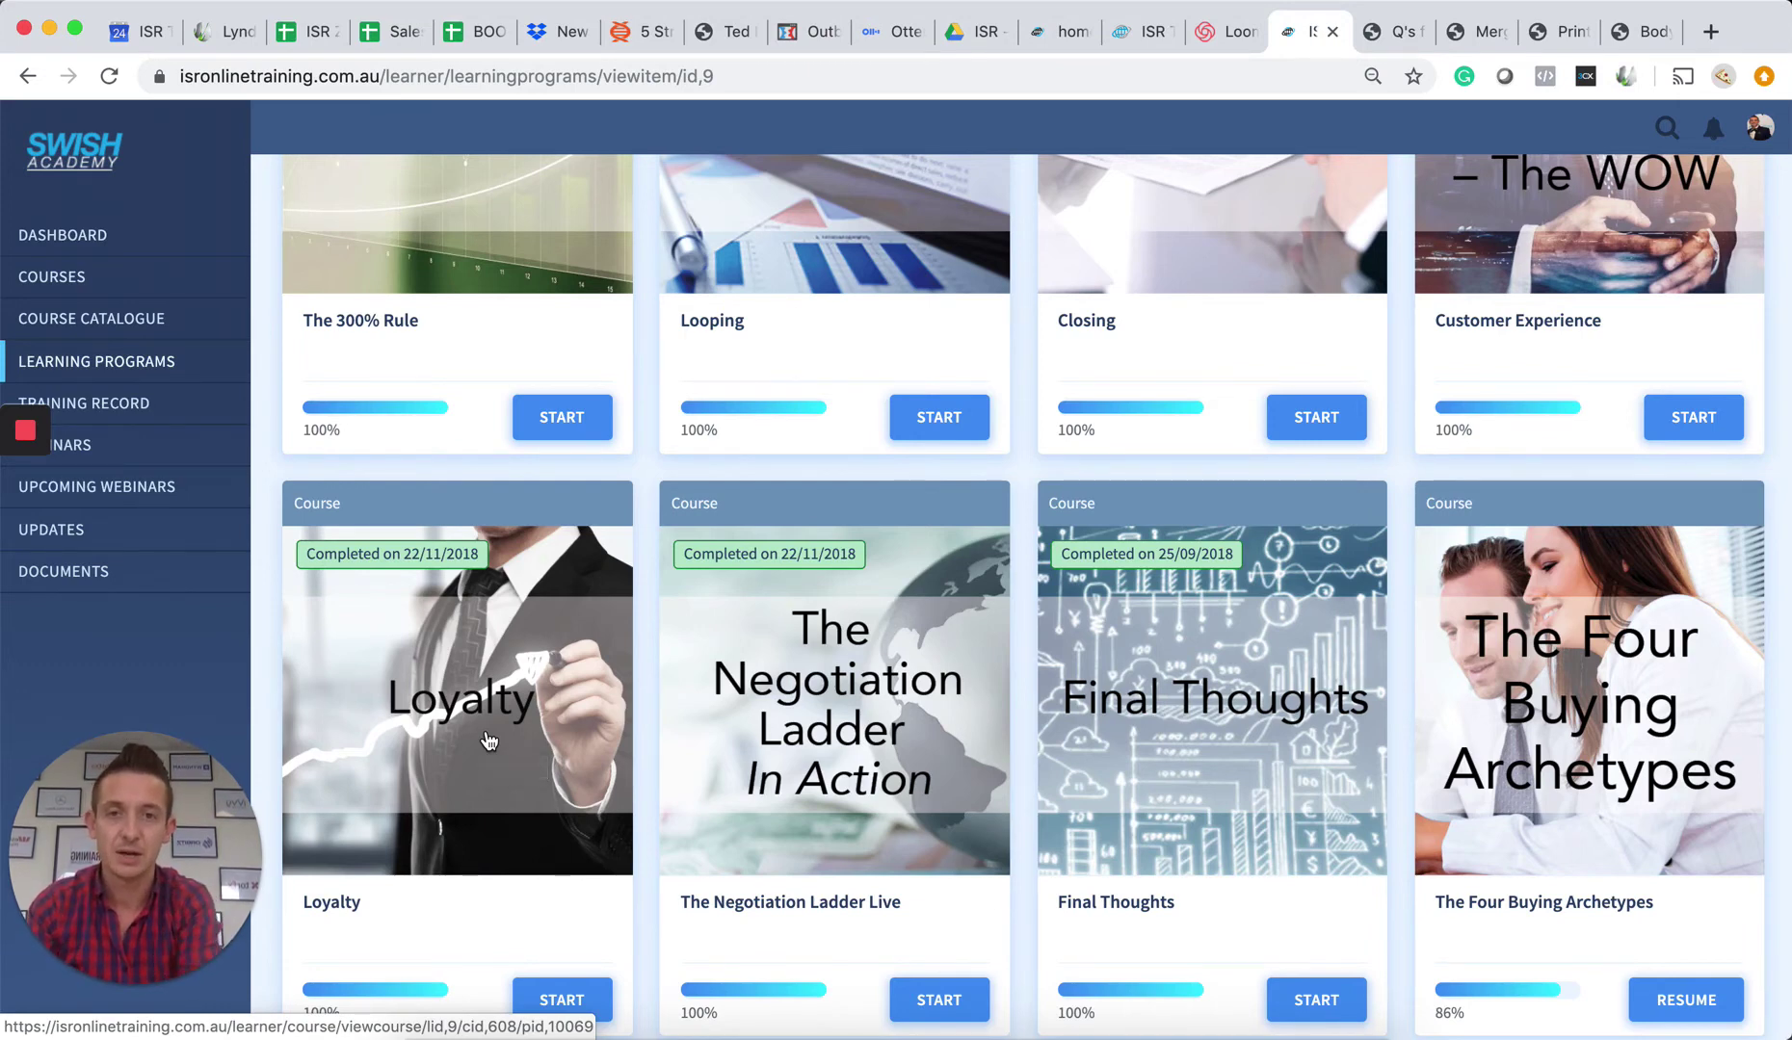
pyautogui.scroll(-5, 488, 739)
pyautogui.scroll(-5, 488, 740)
pyautogui.scroll(5, 488, 740)
pyautogui.scroll(5, 489, 740)
pyautogui.scroll(5, 489, 739)
pyautogui.scroll(3, 488, 740)
pyautogui.scroll(-3, 488, 740)
pyautogui.scroll(-3, 489, 740)
pyautogui.scroll(-2, 489, 740)
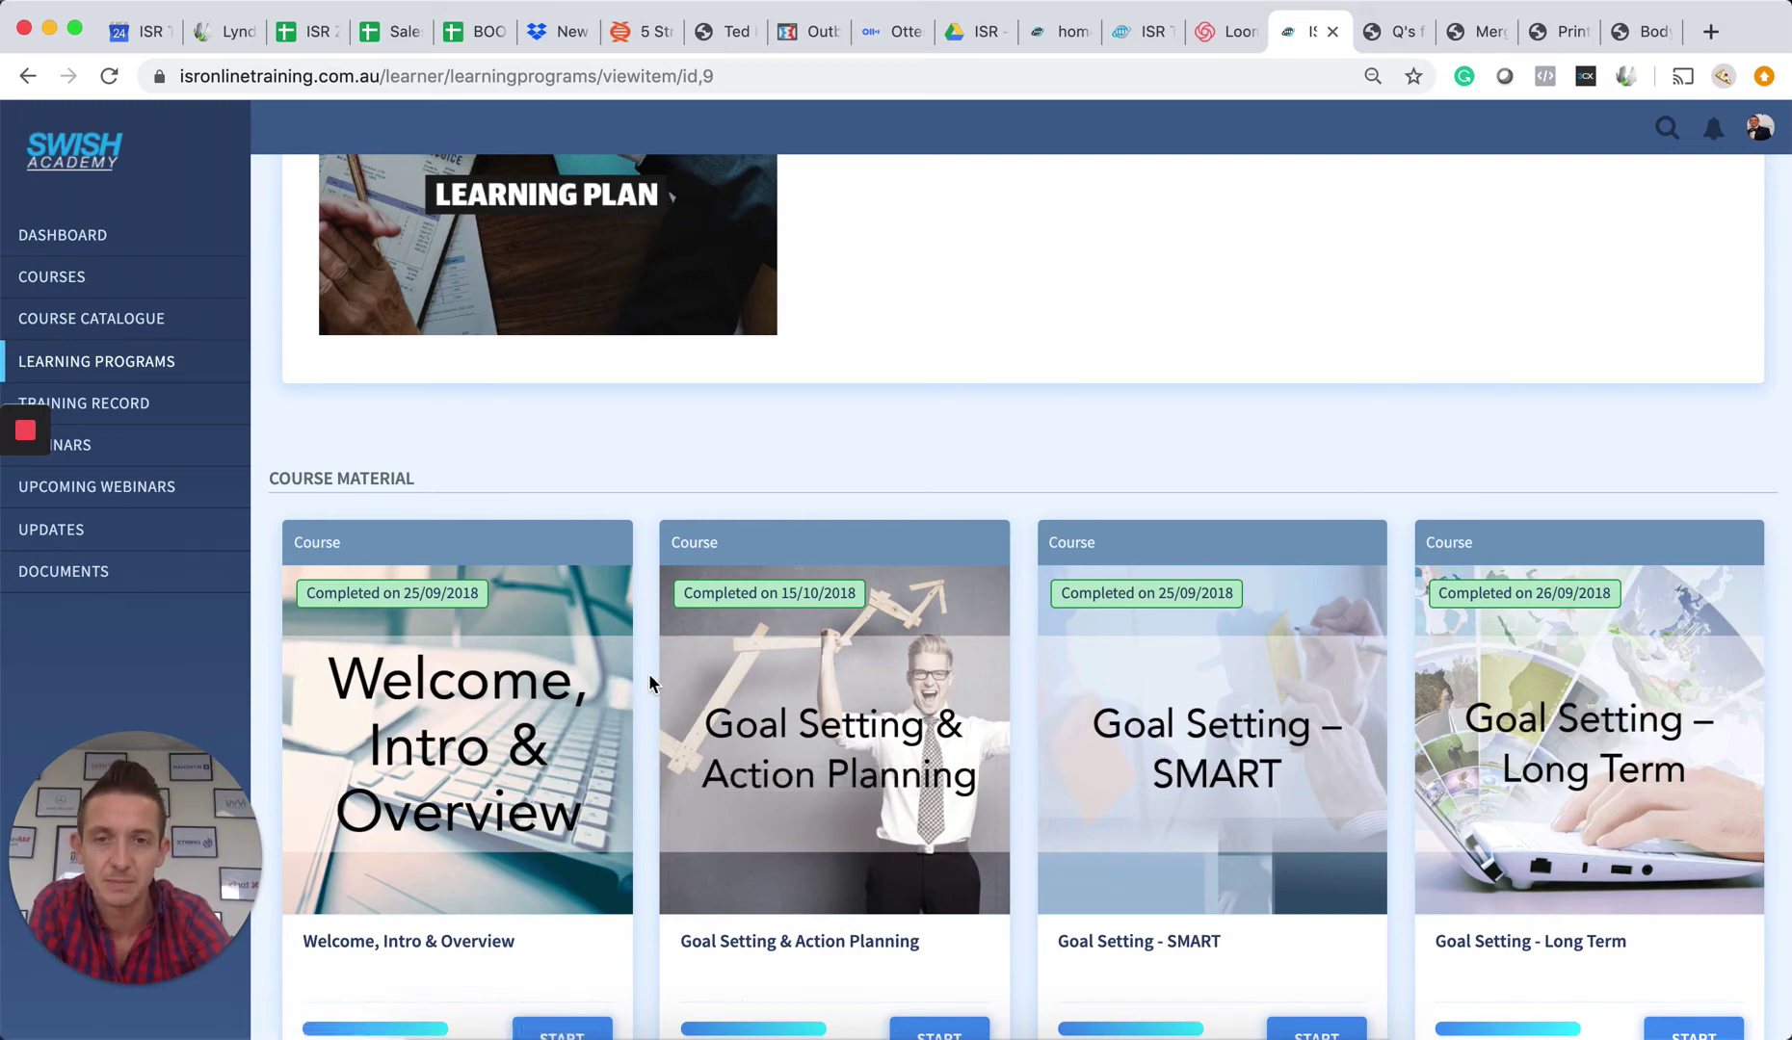
pyautogui.scroll(5, 648, 672)
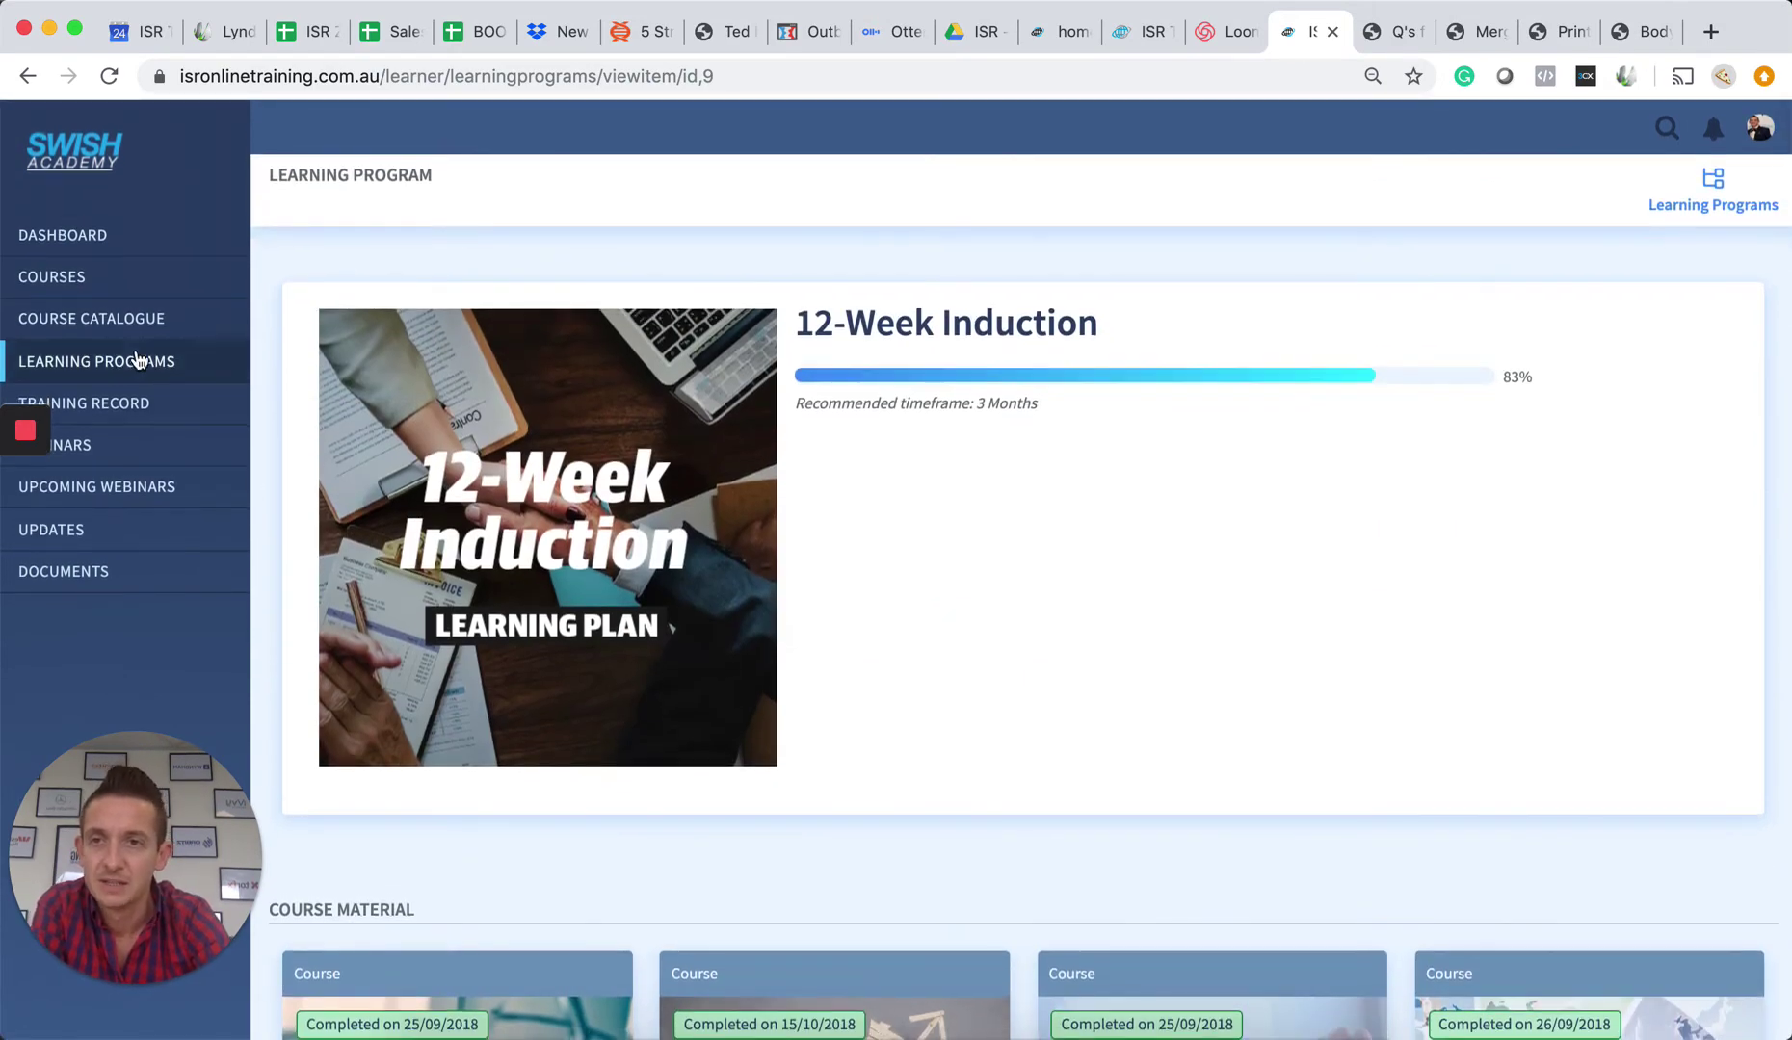
pyautogui.click(96, 375)
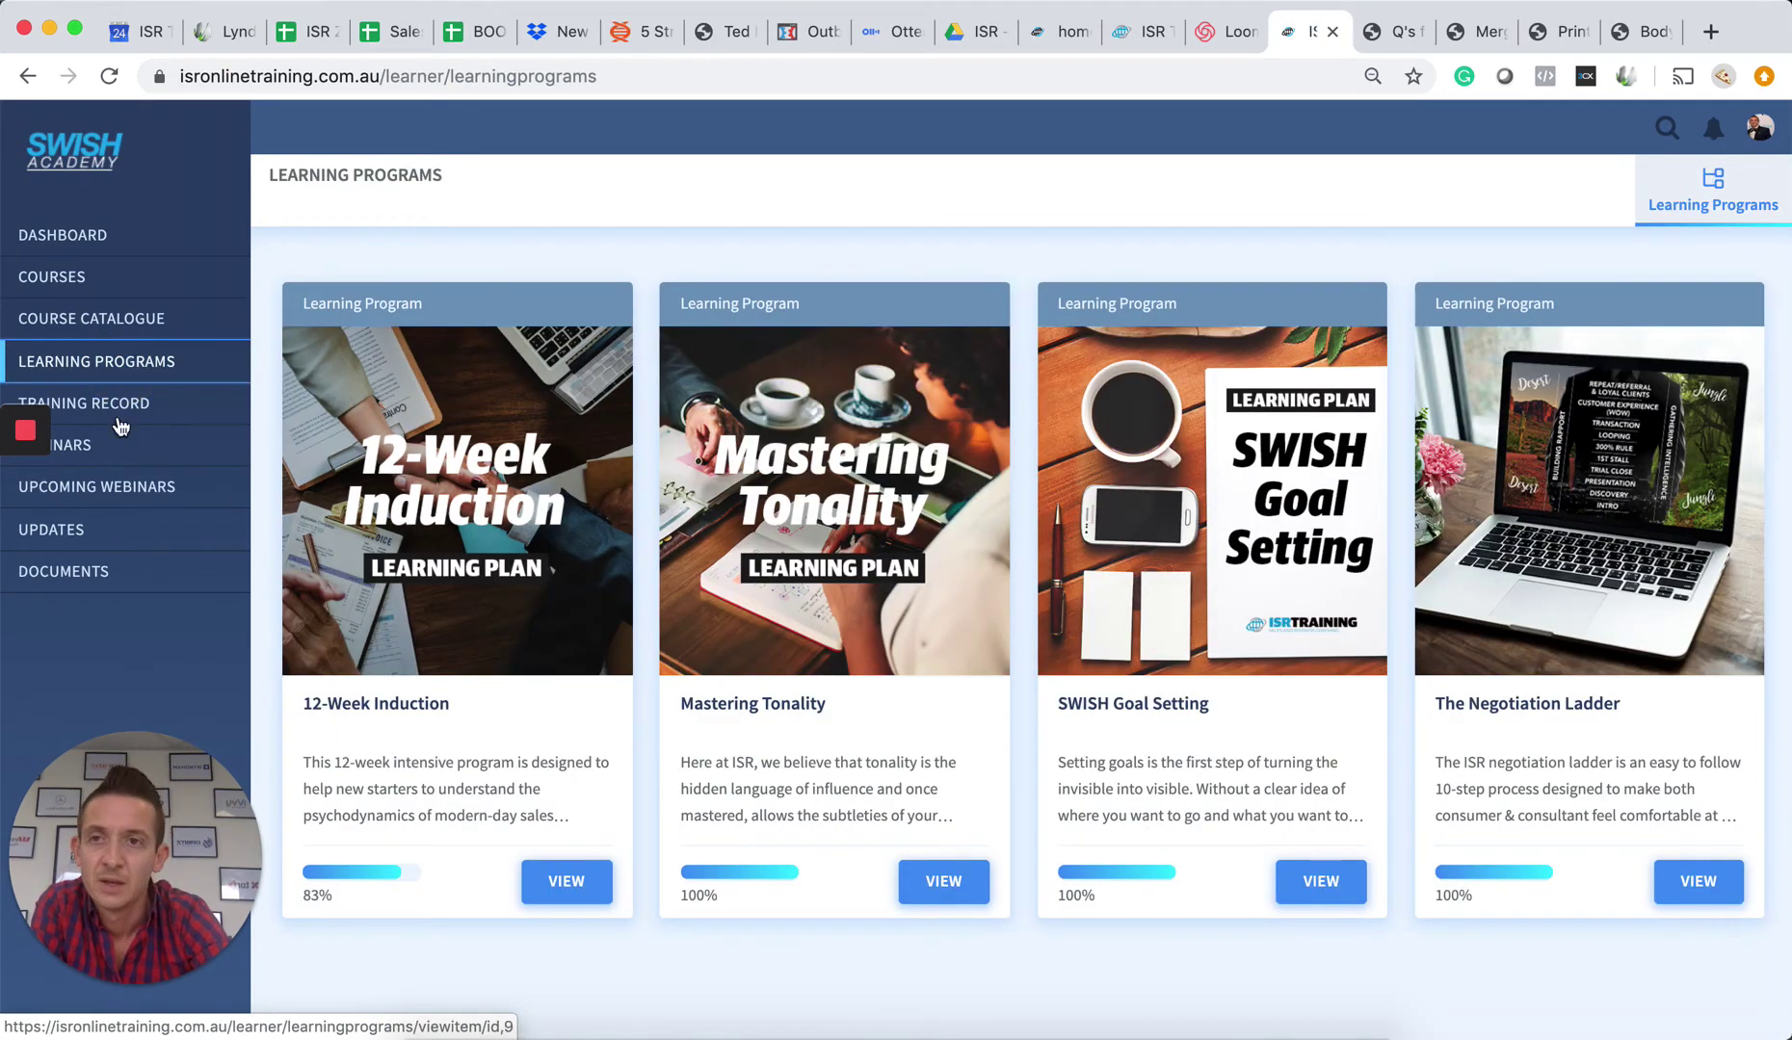
# - Open My Courses, listing categories from Recorded Webinars through Closing
pyautogui.click(52, 276)
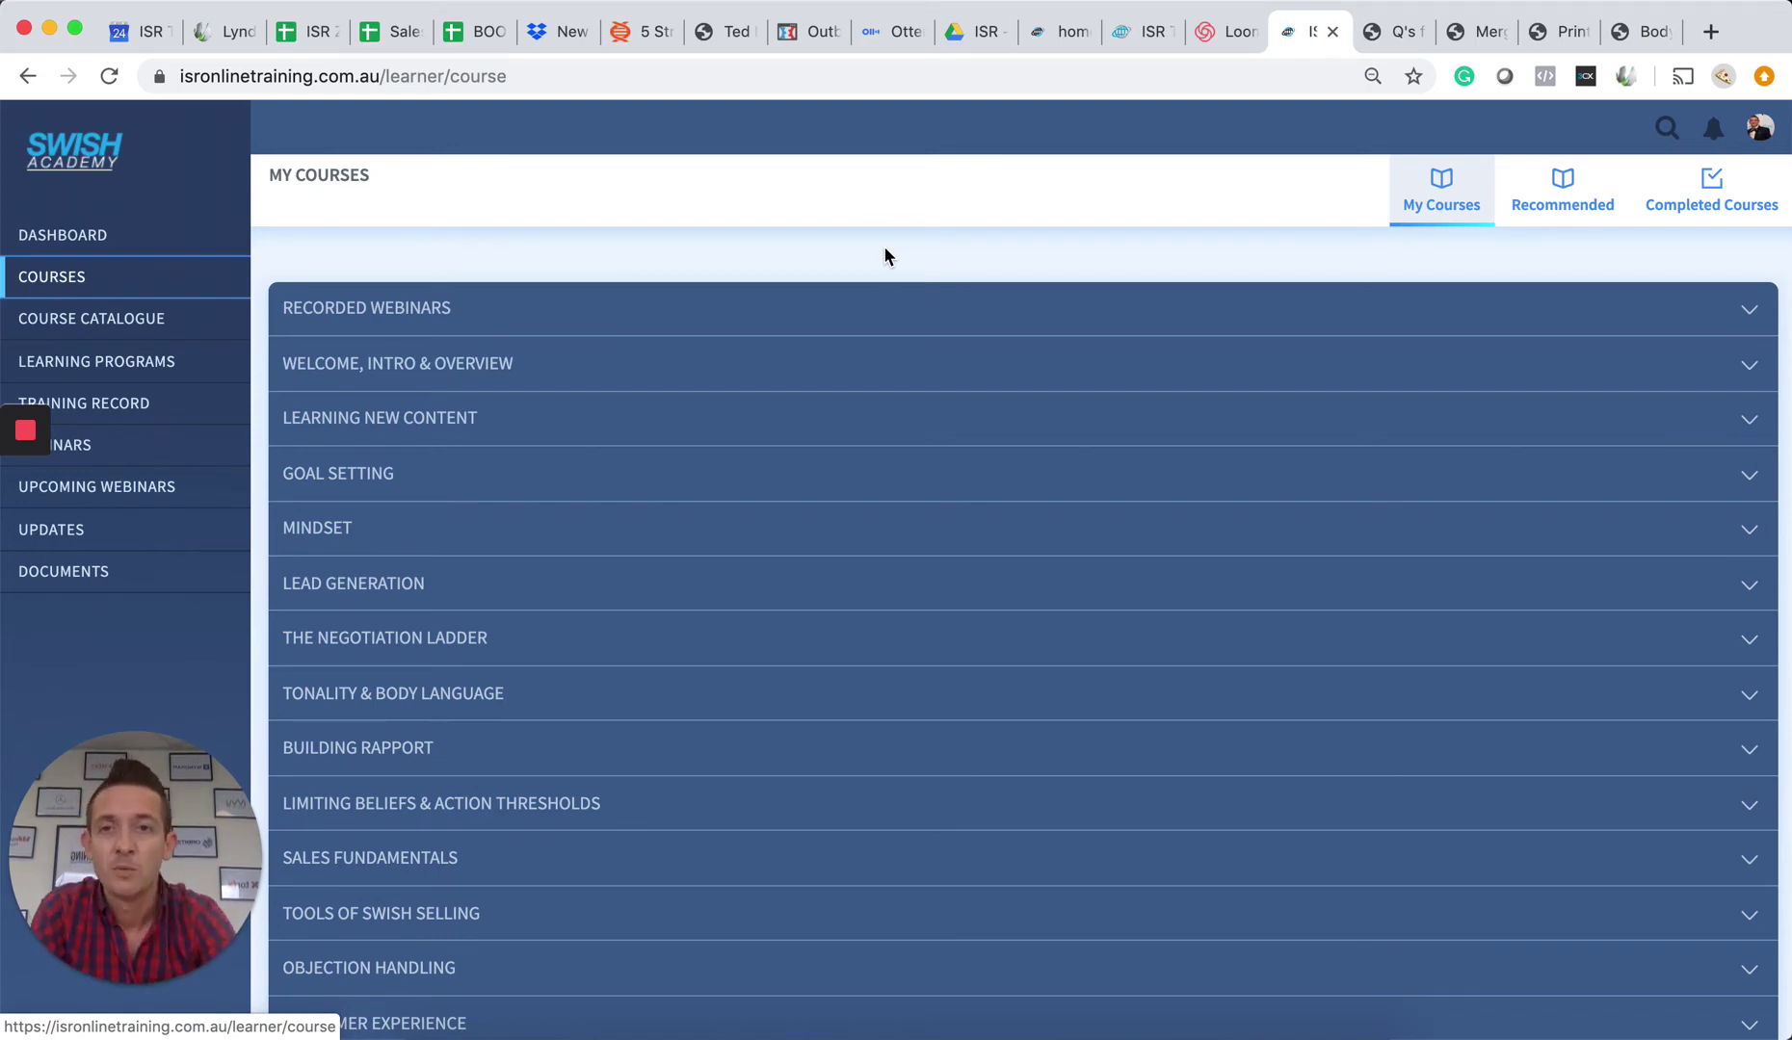
pyautogui.scroll(-1, 883, 256)
pyautogui.scroll(-1, 884, 256)
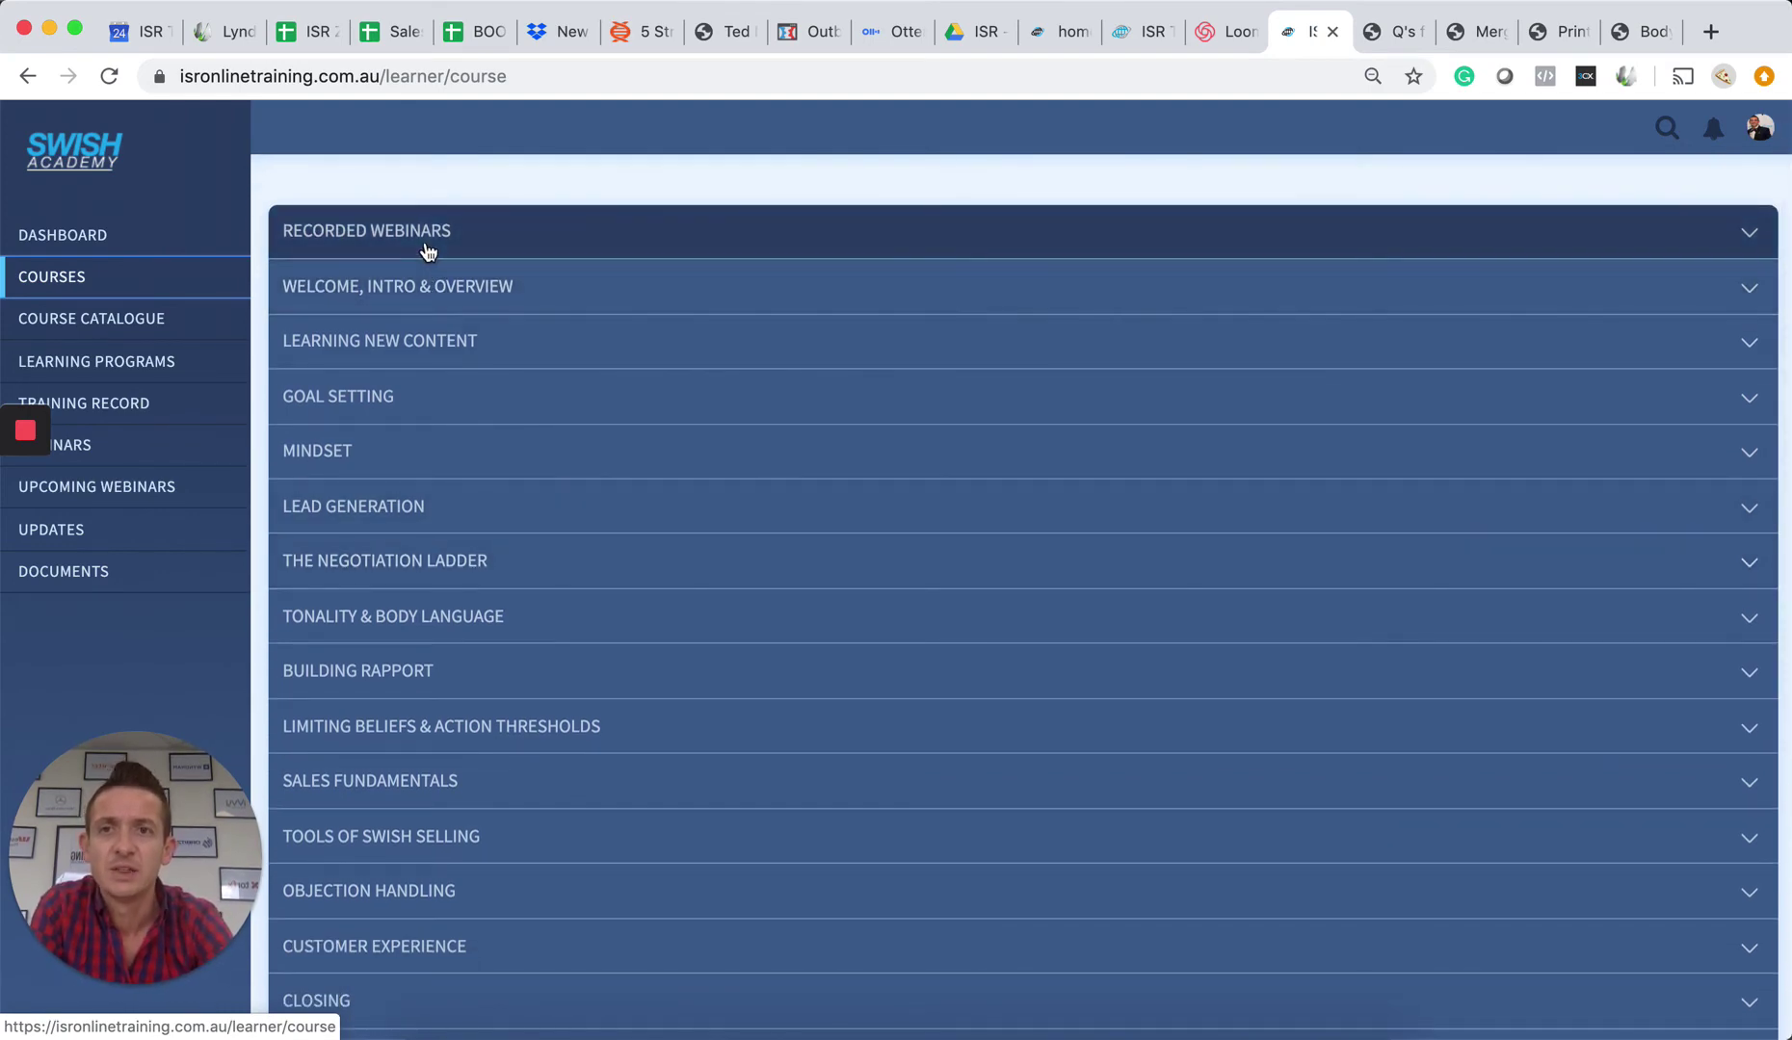
# - Expand Recorded Webinars to reveal numbered webinar courses, with Open Q&A at 50%
pyautogui.click(429, 241)
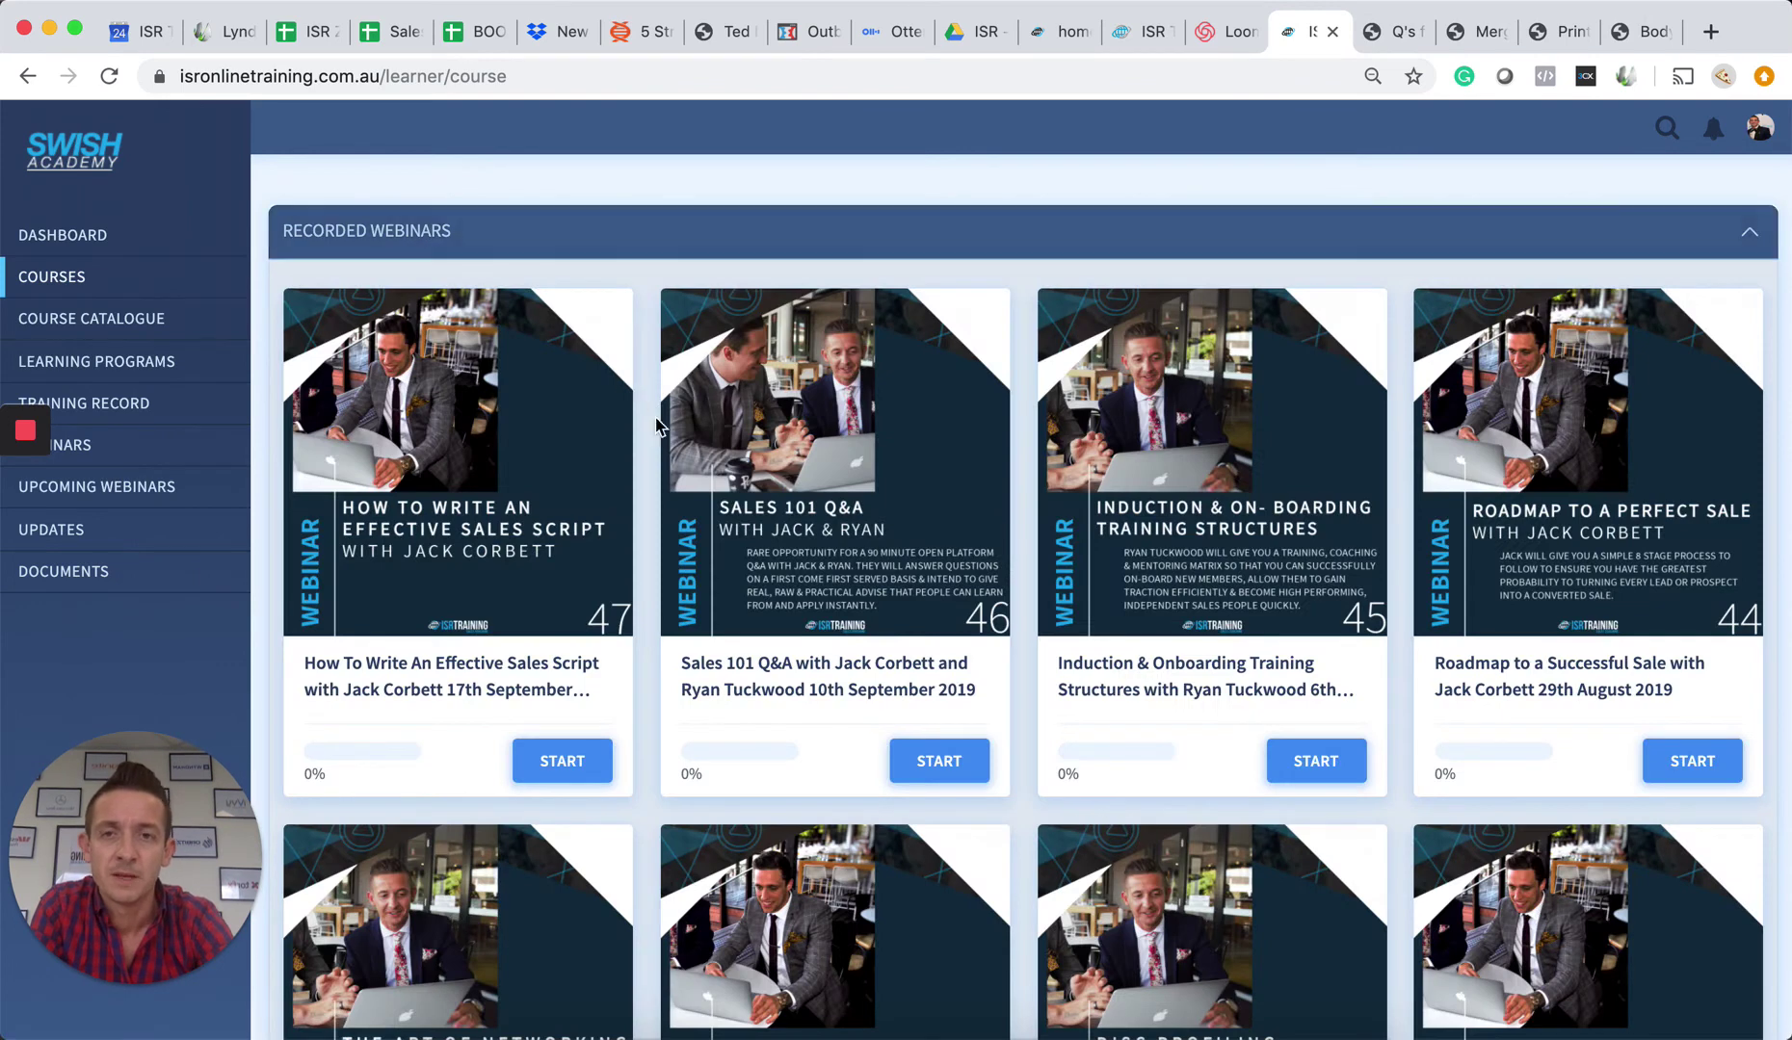
pyautogui.scroll(-2, 638, 408)
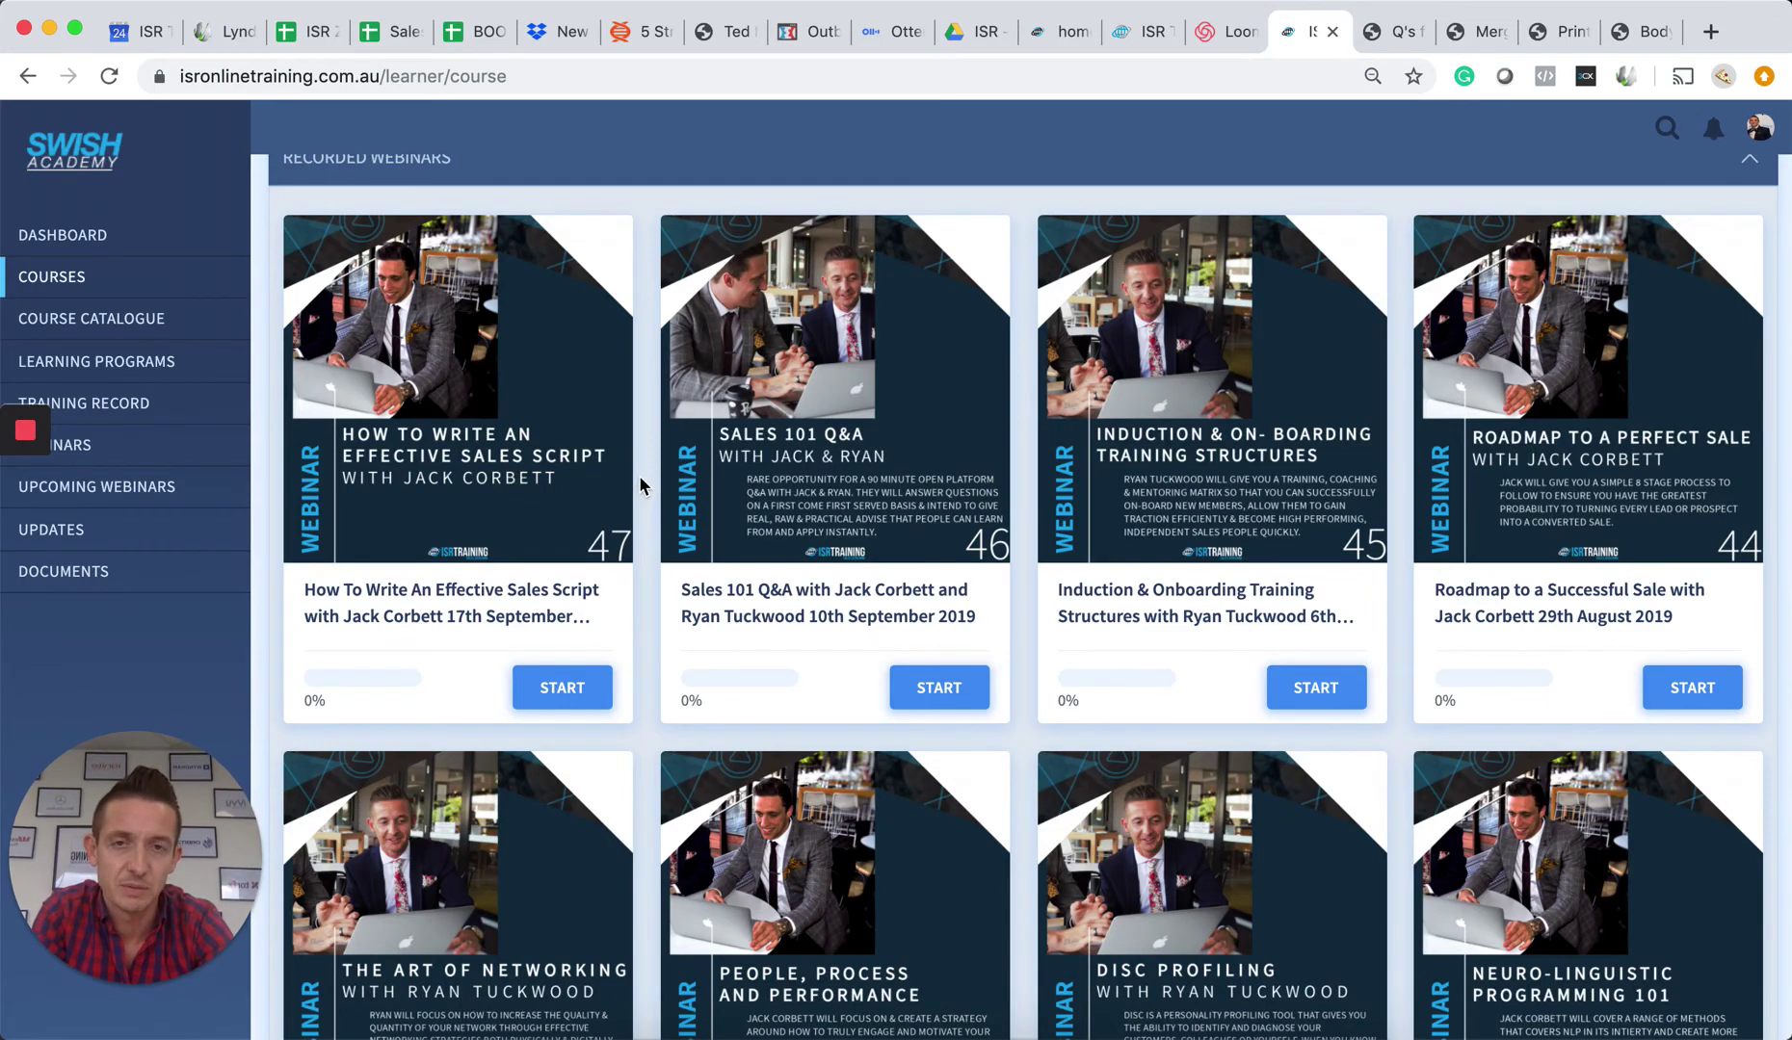
pyautogui.scroll(-1, 638, 474)
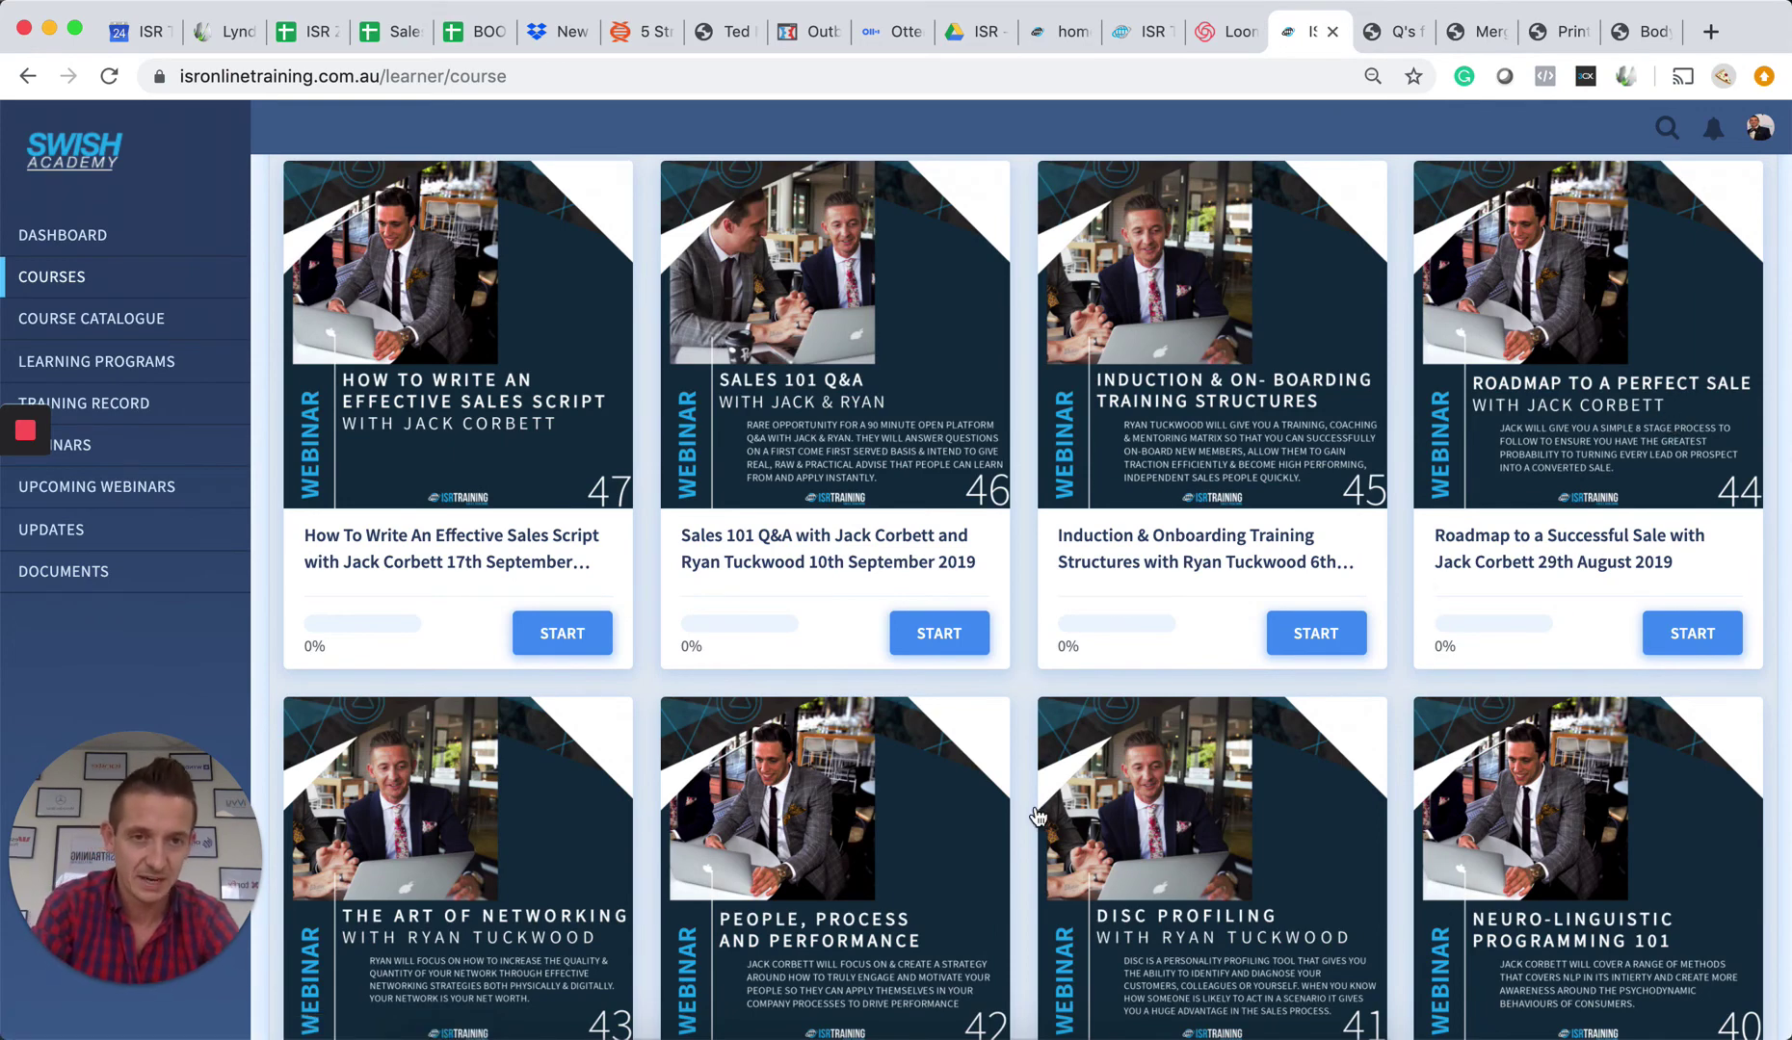
pyautogui.scroll(-5, 1036, 815)
pyautogui.scroll(-3, 1017, 776)
pyautogui.scroll(-3, 1017, 776)
pyautogui.scroll(-3, 1017, 776)
pyautogui.scroll(-2, 1017, 777)
pyautogui.scroll(-2, 1017, 776)
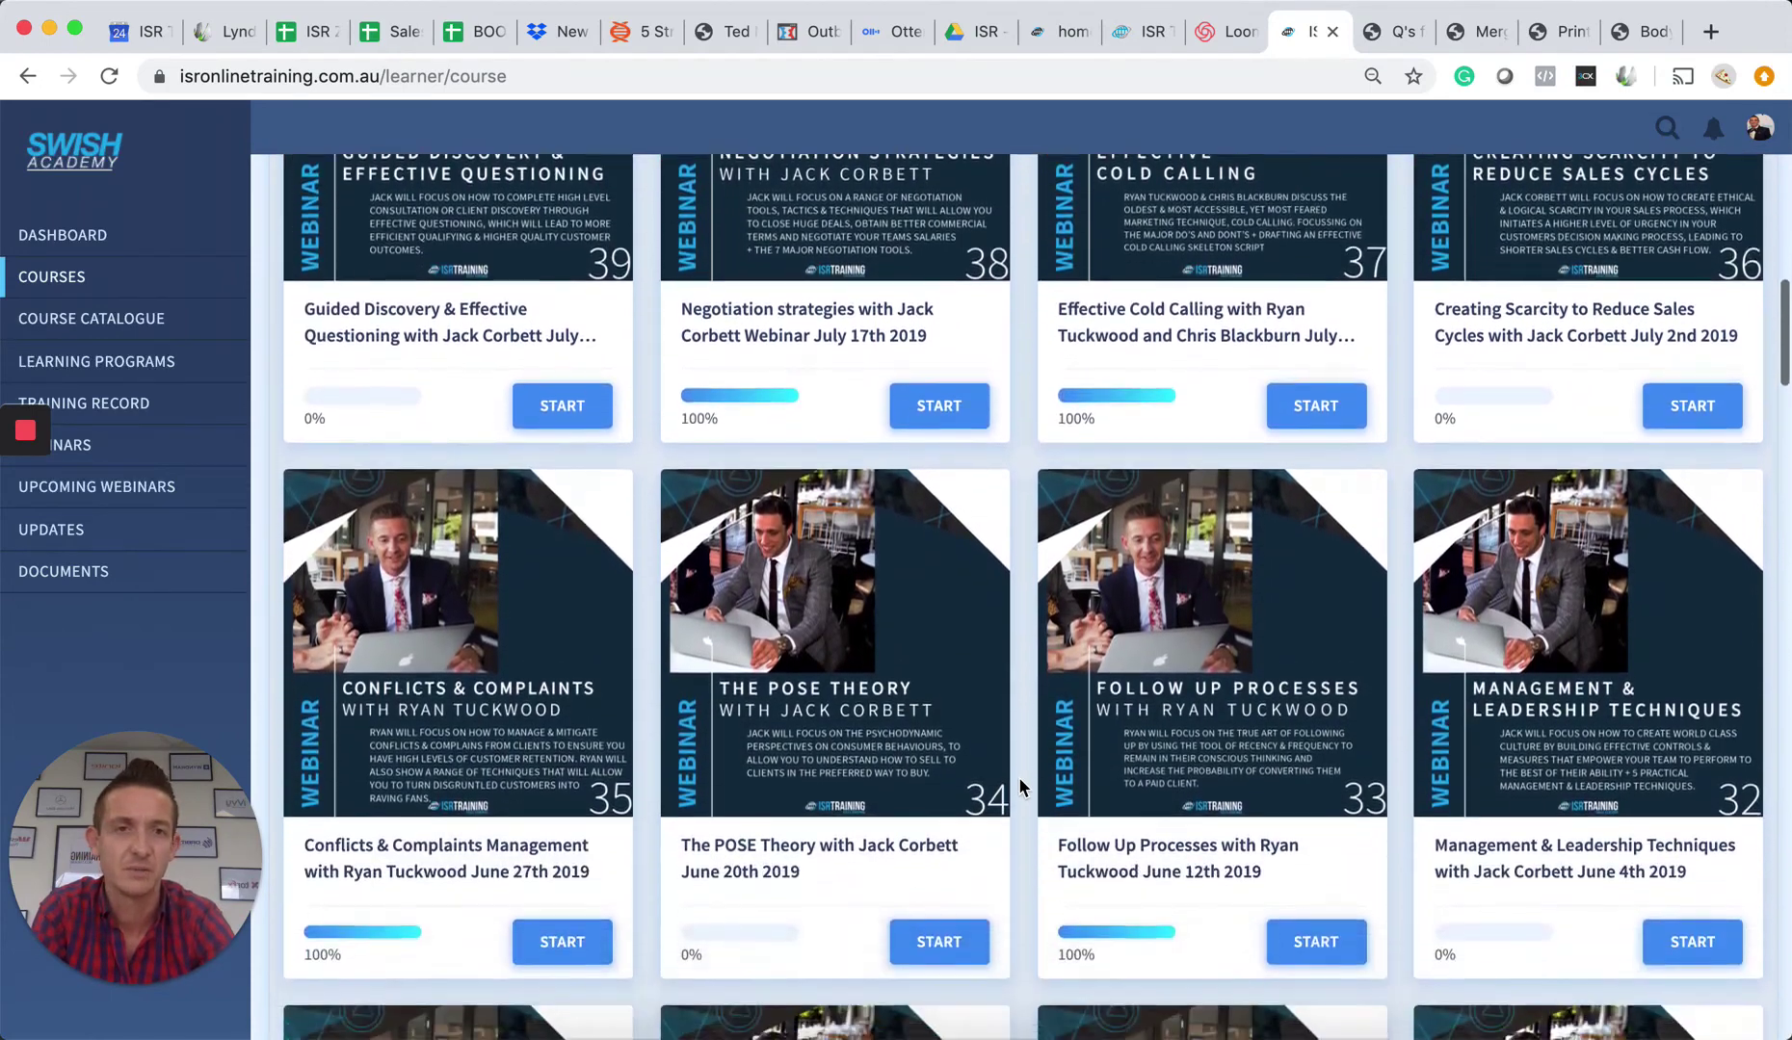
pyautogui.scroll(-2, 1017, 776)
pyautogui.scroll(-2, 1017, 776)
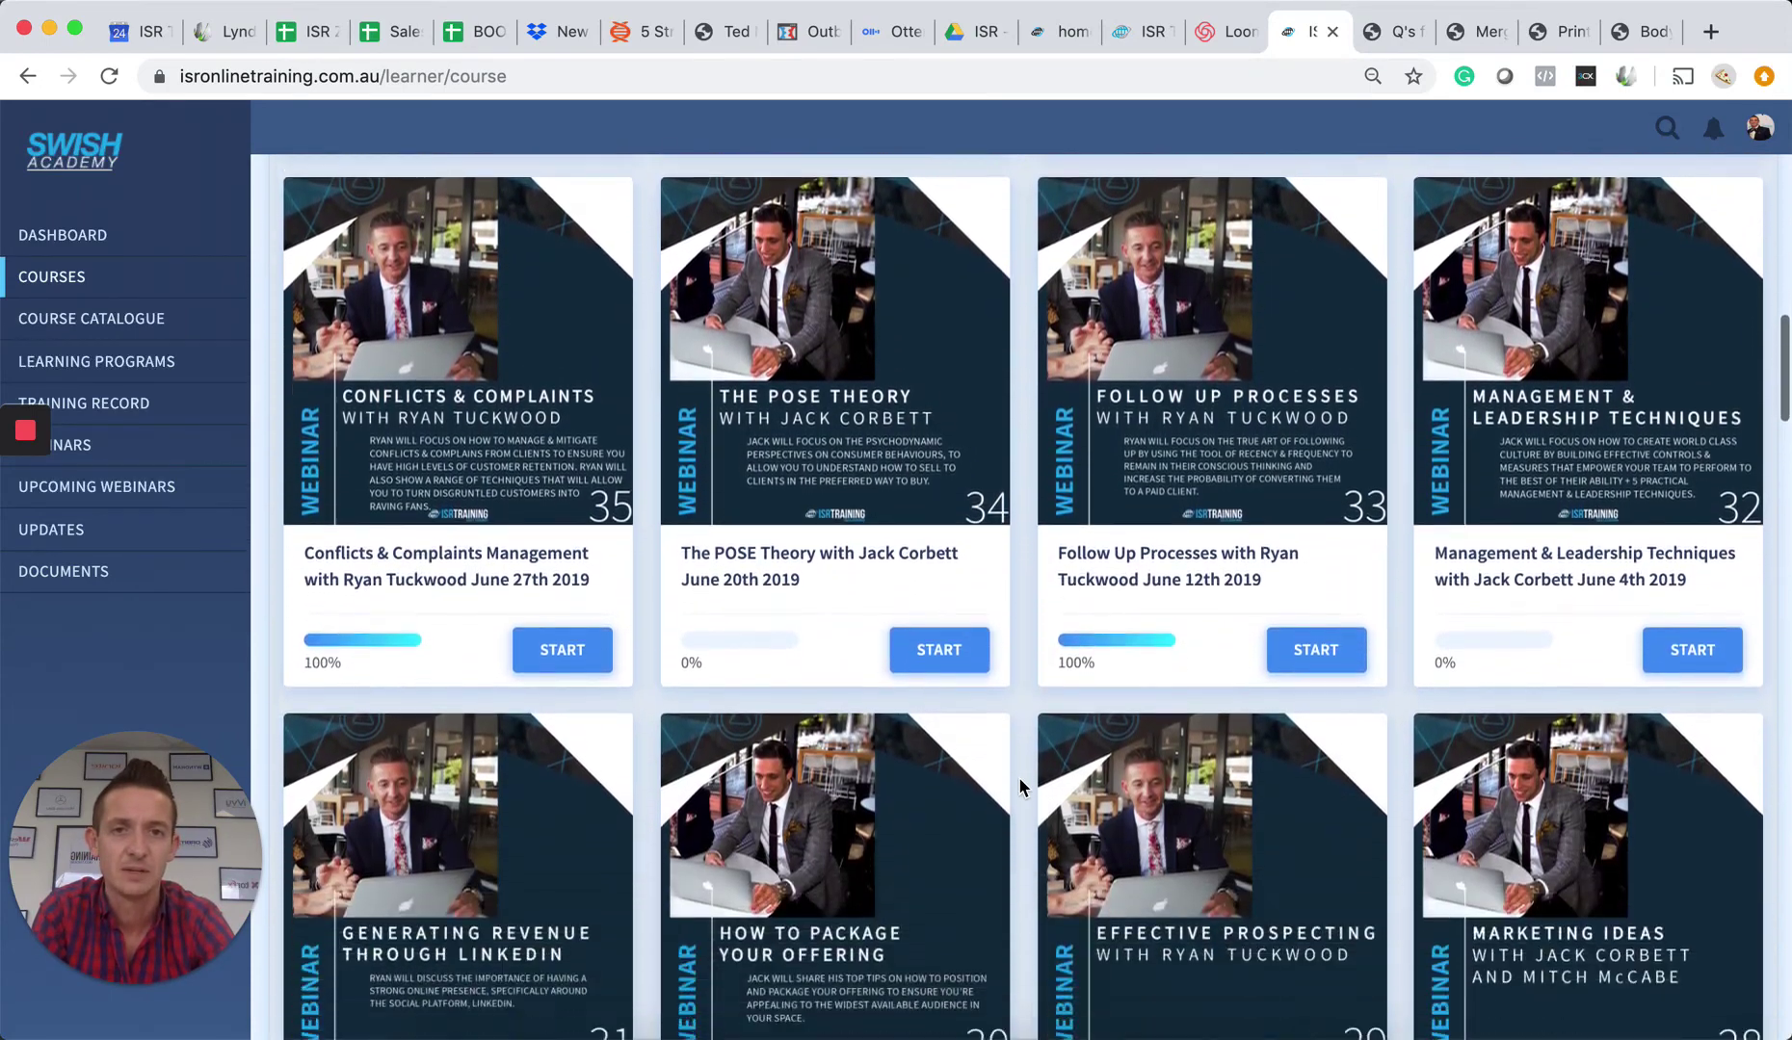
pyautogui.scroll(-2, 1017, 776)
pyautogui.scroll(-2, 1017, 777)
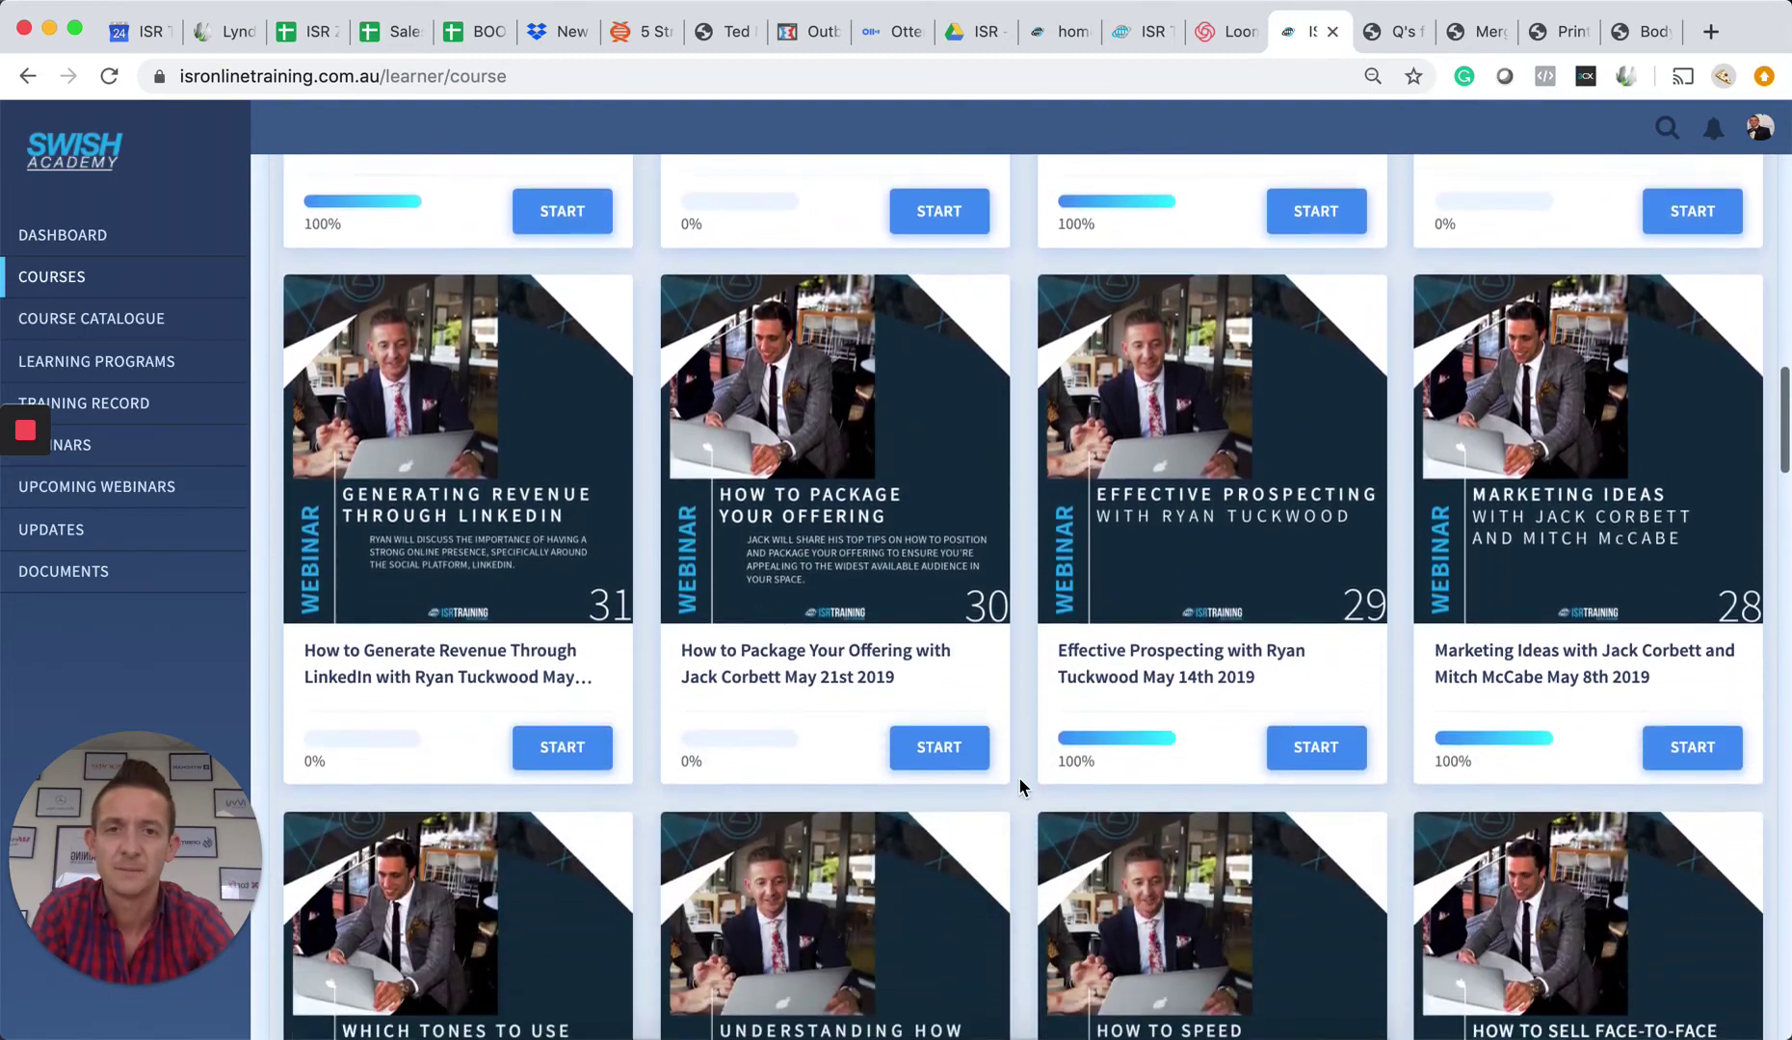
pyautogui.scroll(-2, 1017, 776)
pyautogui.scroll(-2, 1017, 776)
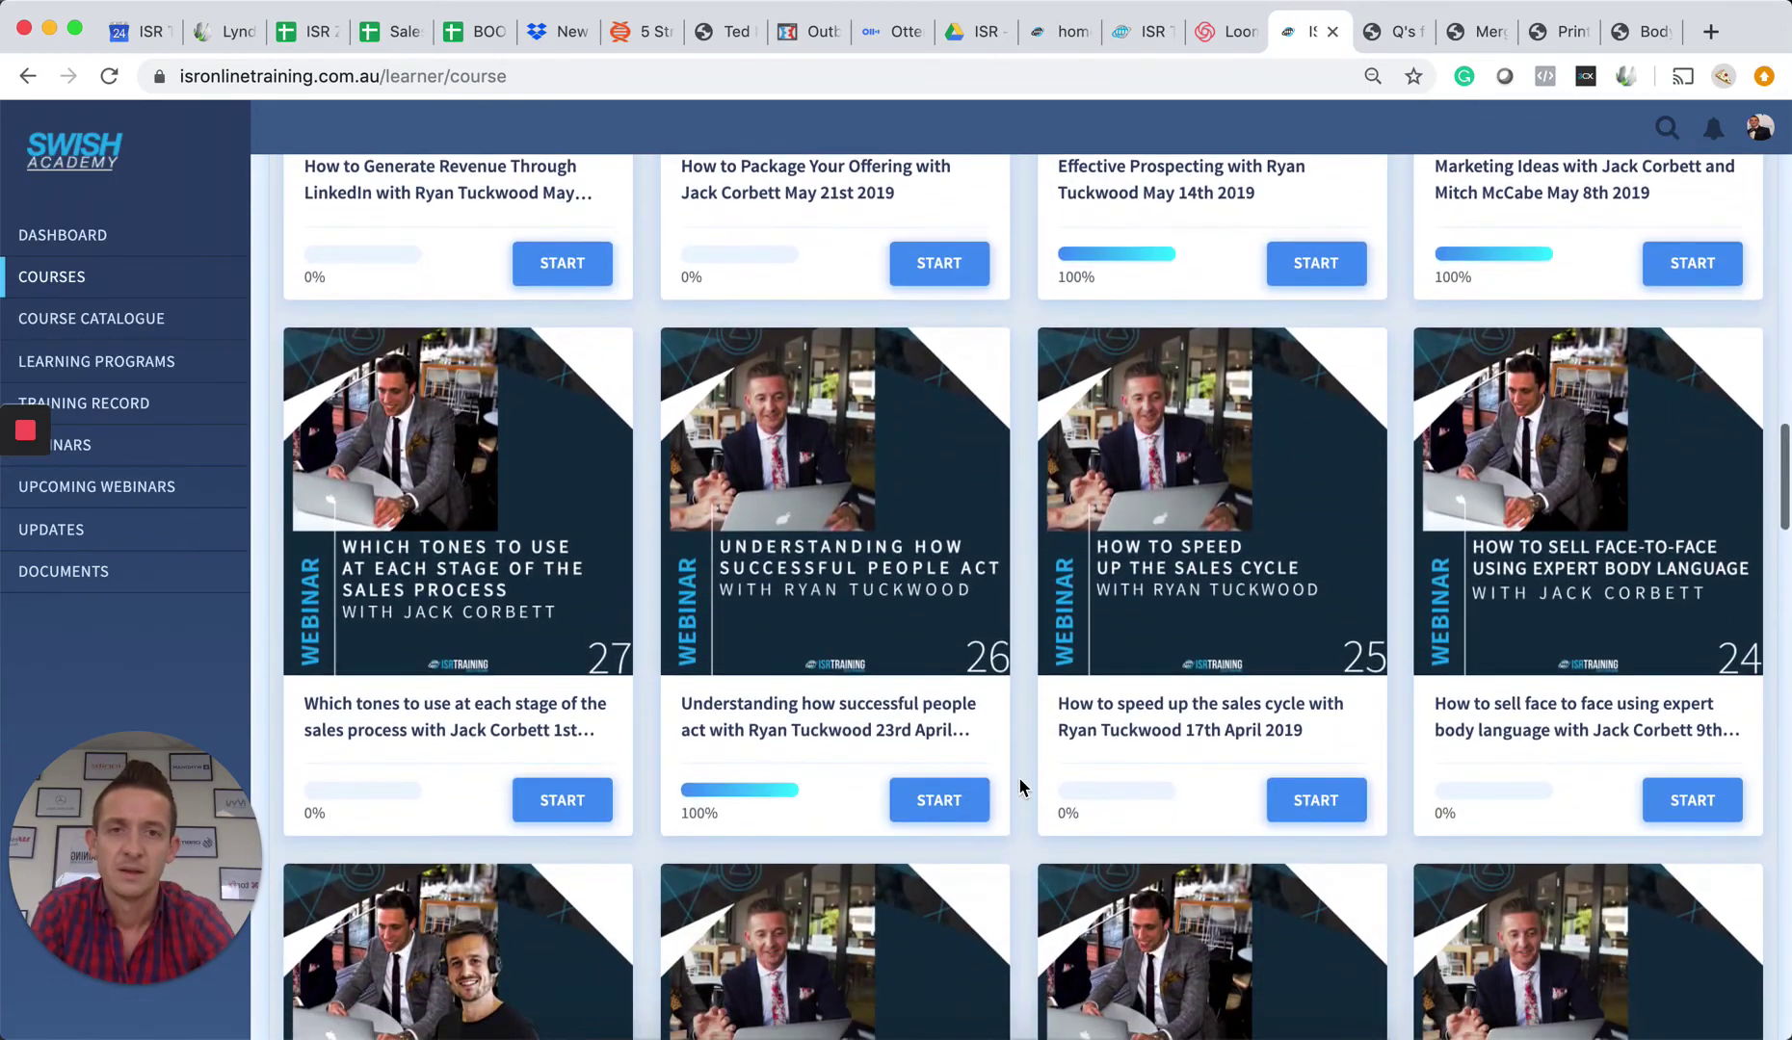
pyautogui.scroll(-2, 1017, 776)
pyautogui.scroll(-2, 1017, 776)
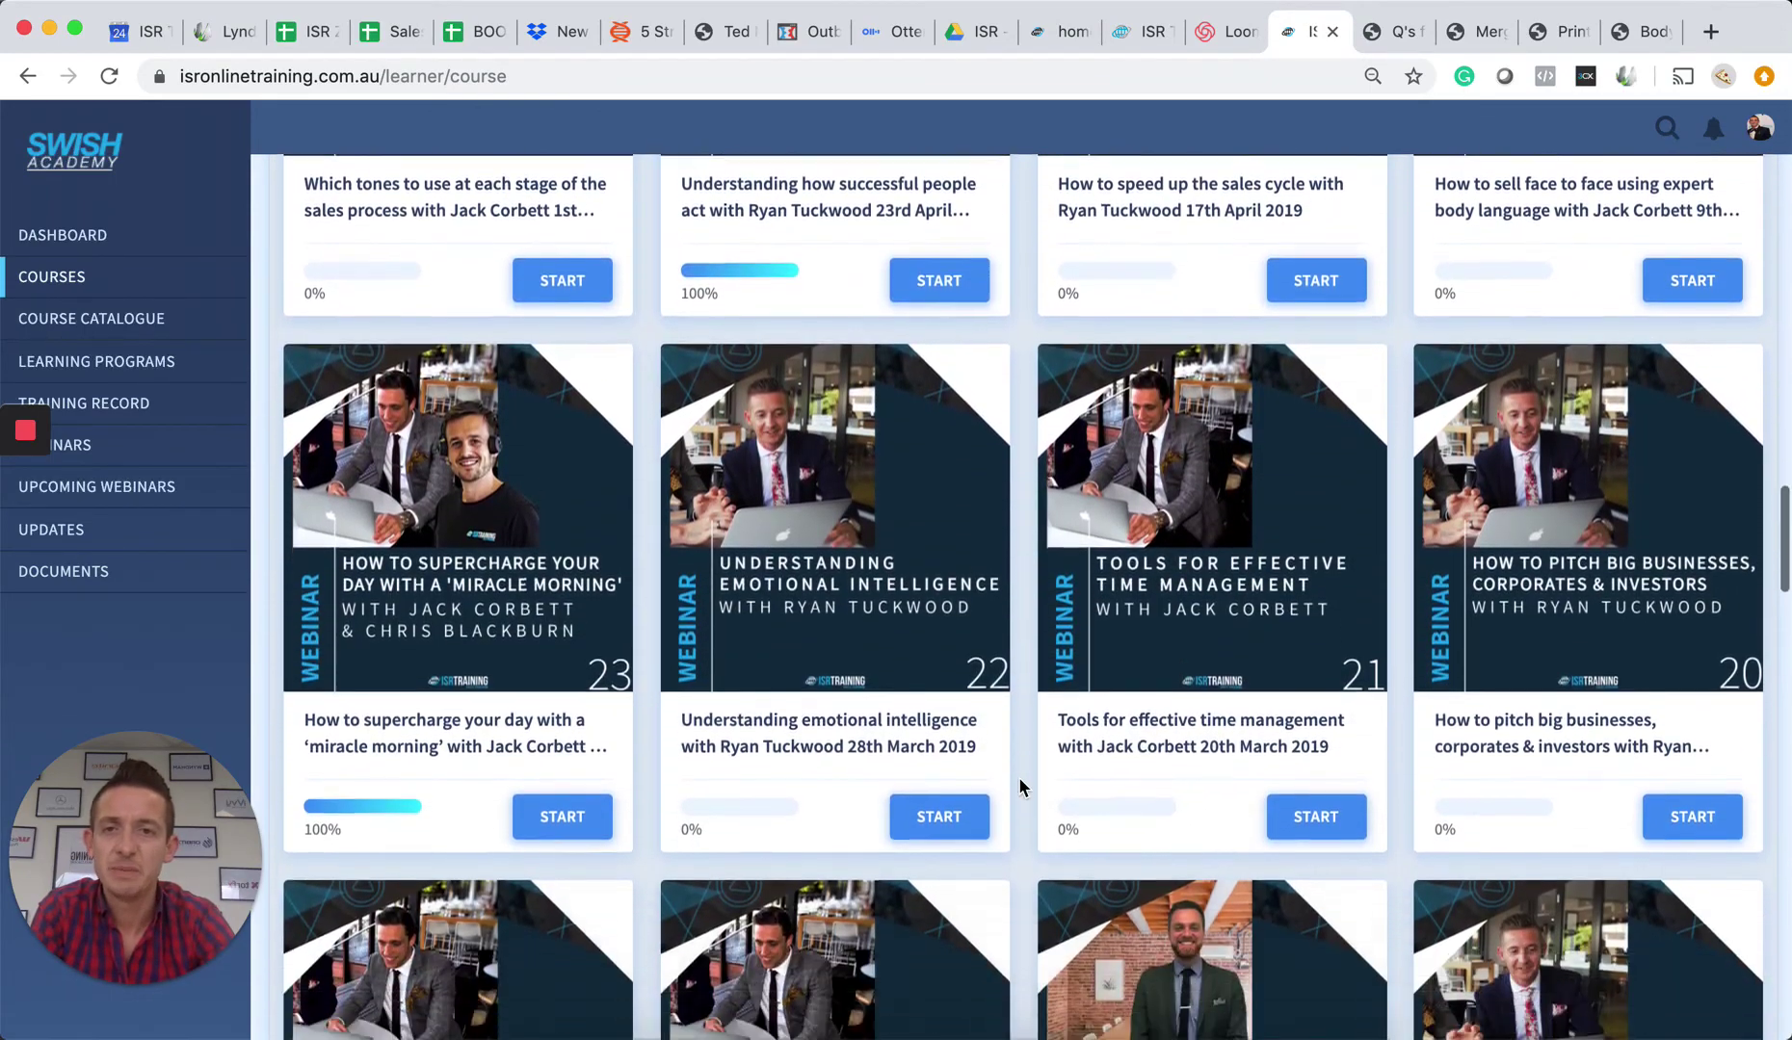
pyautogui.scroll(-4, 1017, 776)
pyautogui.scroll(-2, 1017, 776)
pyautogui.scroll(-2, 1017, 776)
pyautogui.scroll(-2, 1018, 776)
pyautogui.scroll(-1, 1017, 776)
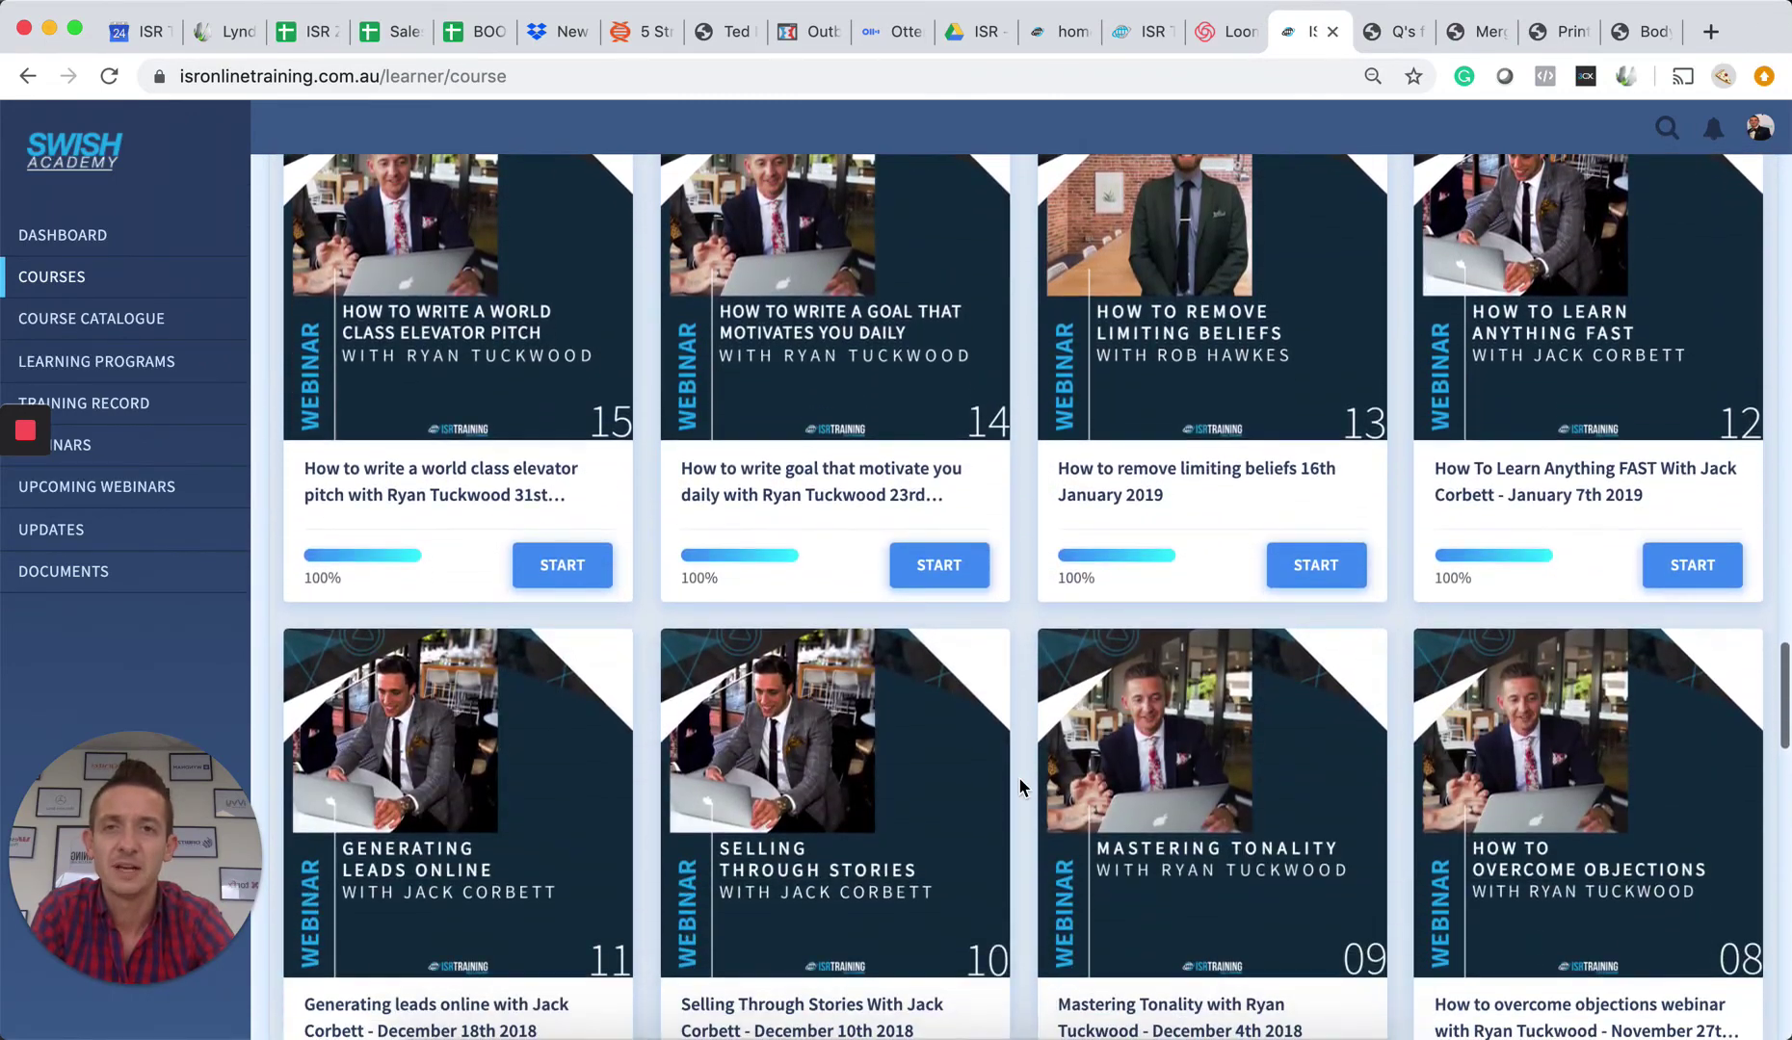
pyautogui.scroll(-2, 1017, 777)
pyautogui.scroll(-2, 1017, 777)
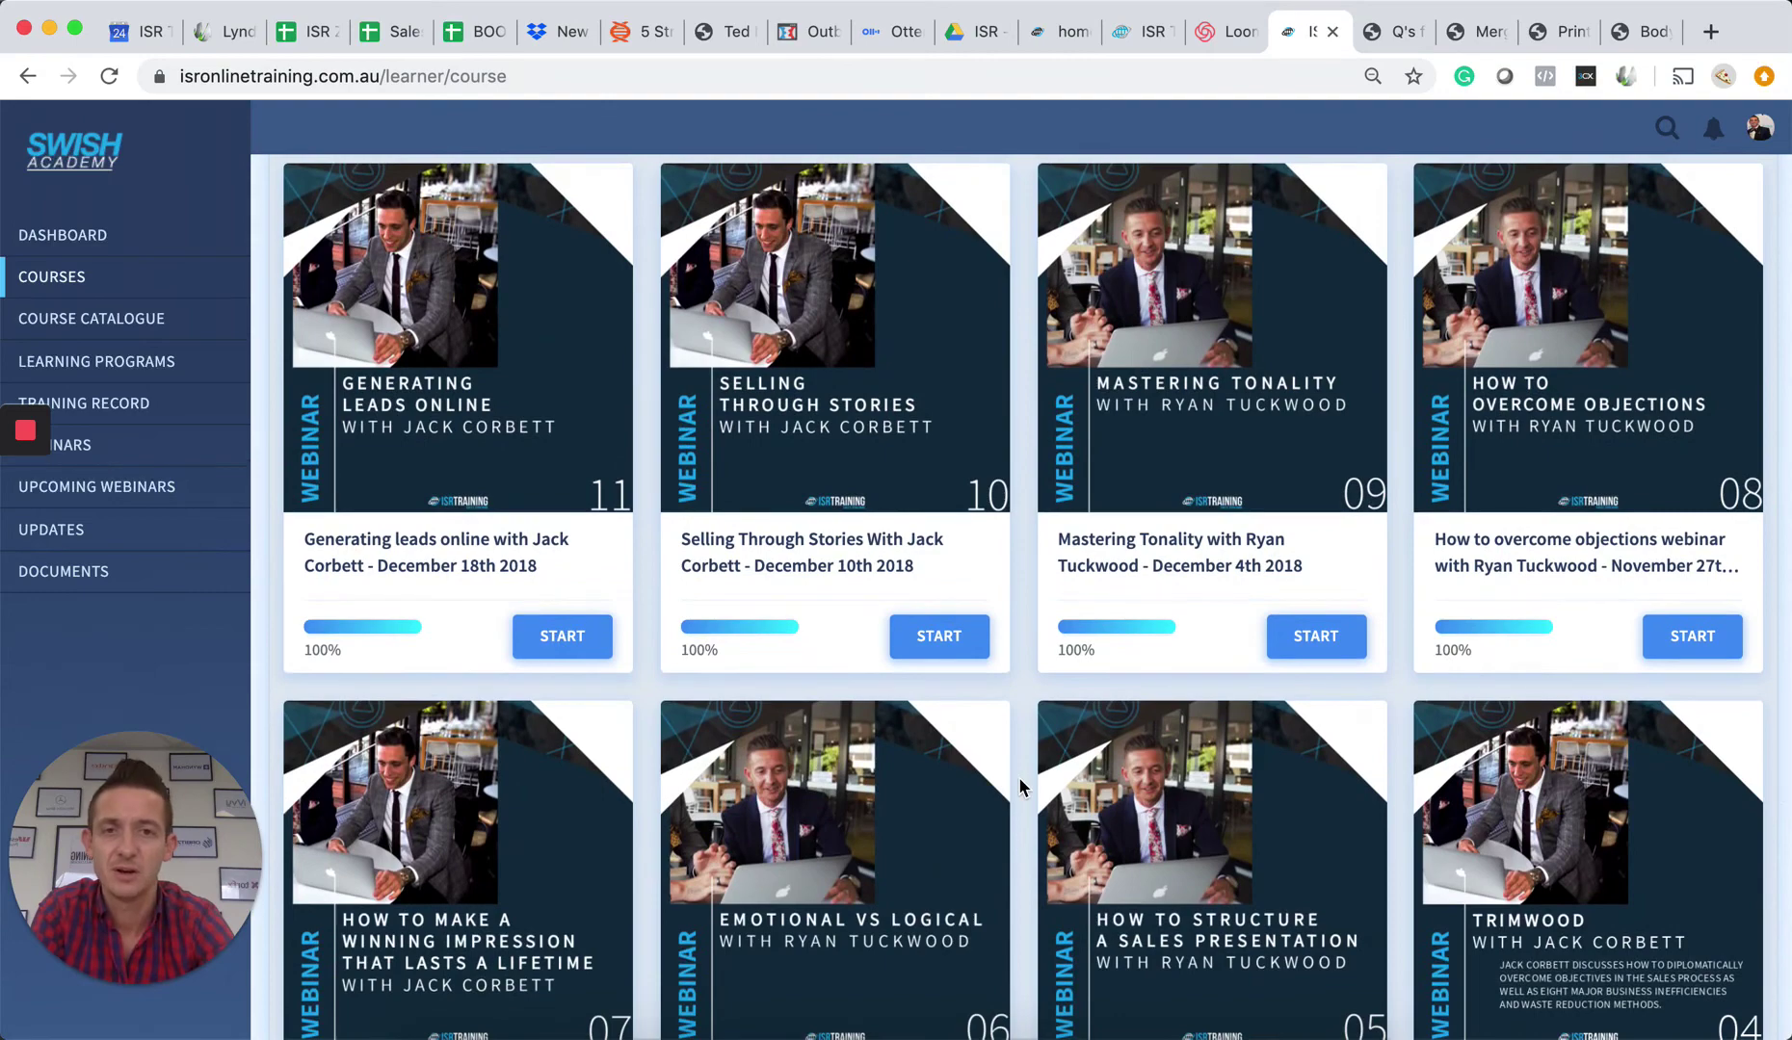
pyautogui.scroll(-2, 1017, 786)
pyautogui.scroll(-2, 1017, 786)
pyautogui.scroll(-1, 1017, 786)
pyautogui.scroll(-1, 1017, 786)
pyautogui.scroll(-2, 1017, 786)
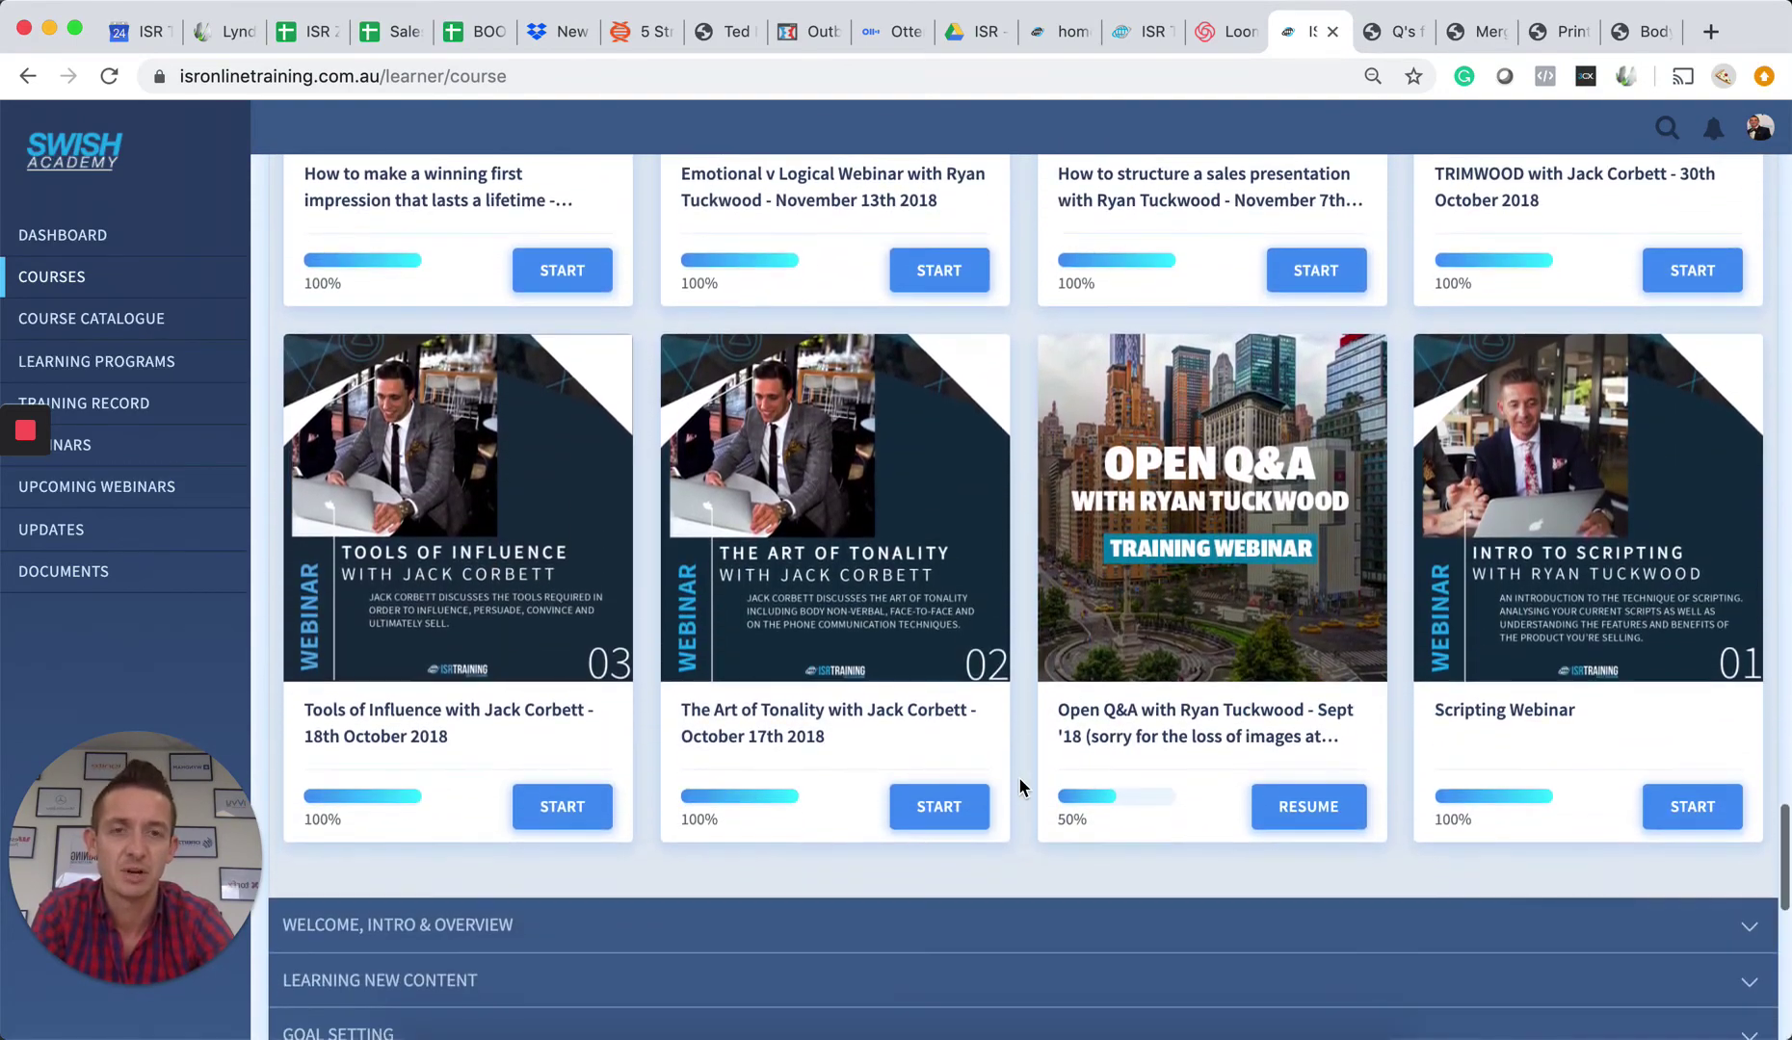
pyautogui.scroll(2, 1018, 776)
pyautogui.scroll(2, 1017, 776)
pyautogui.scroll(2, 1017, 777)
pyautogui.scroll(1, 1017, 777)
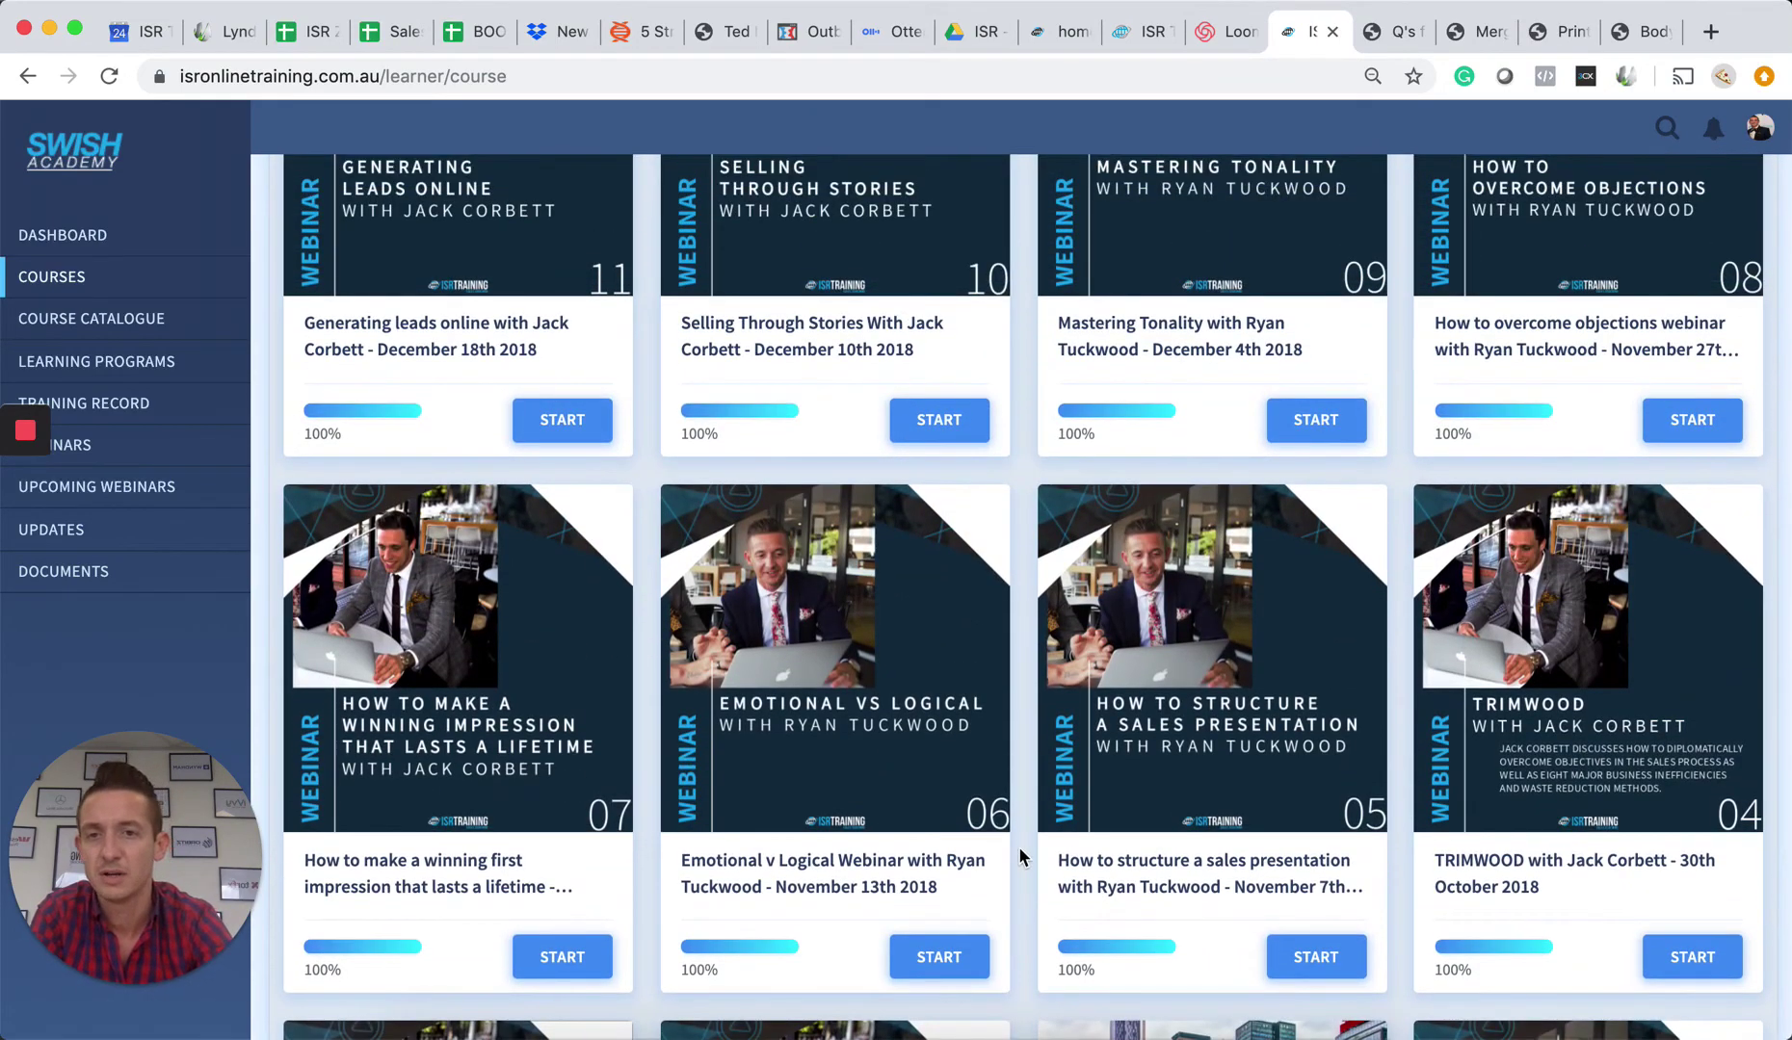
# - Play the 'How to make a winning first impression' webinar, skip ahead, and pause at 29:13
pyautogui.click(491, 656)
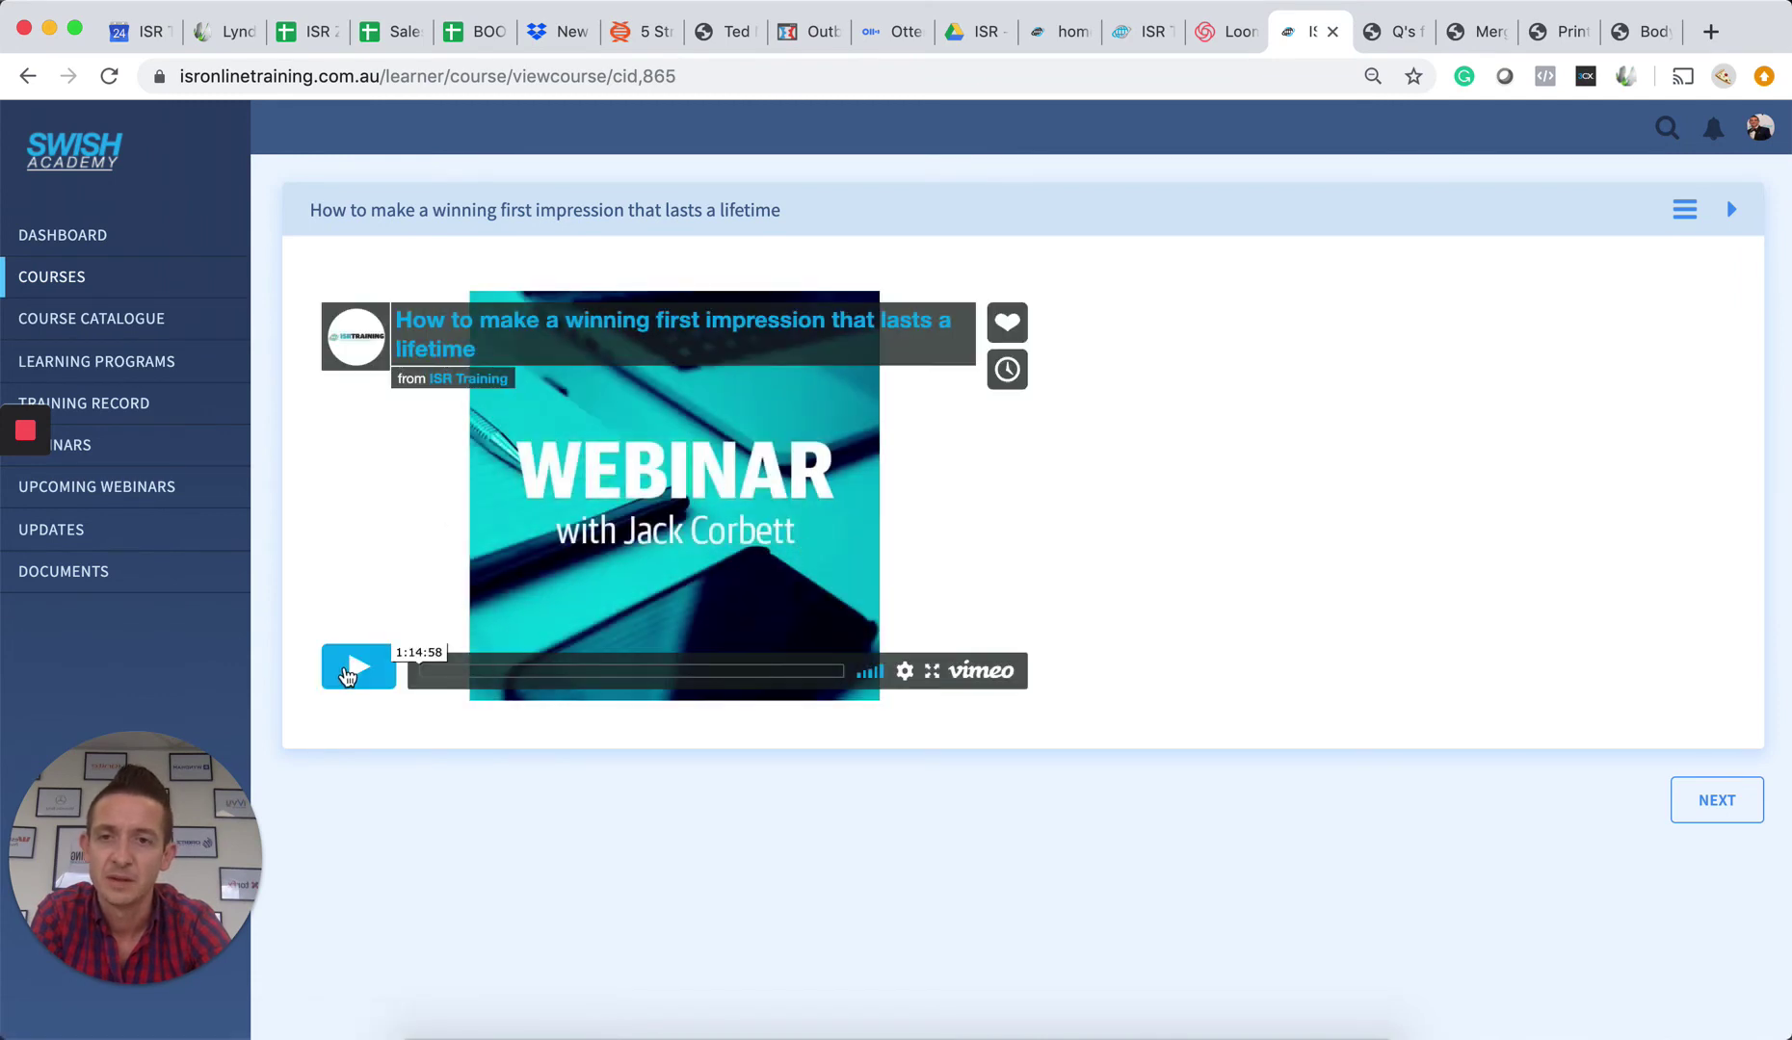
pyautogui.click(357, 669)
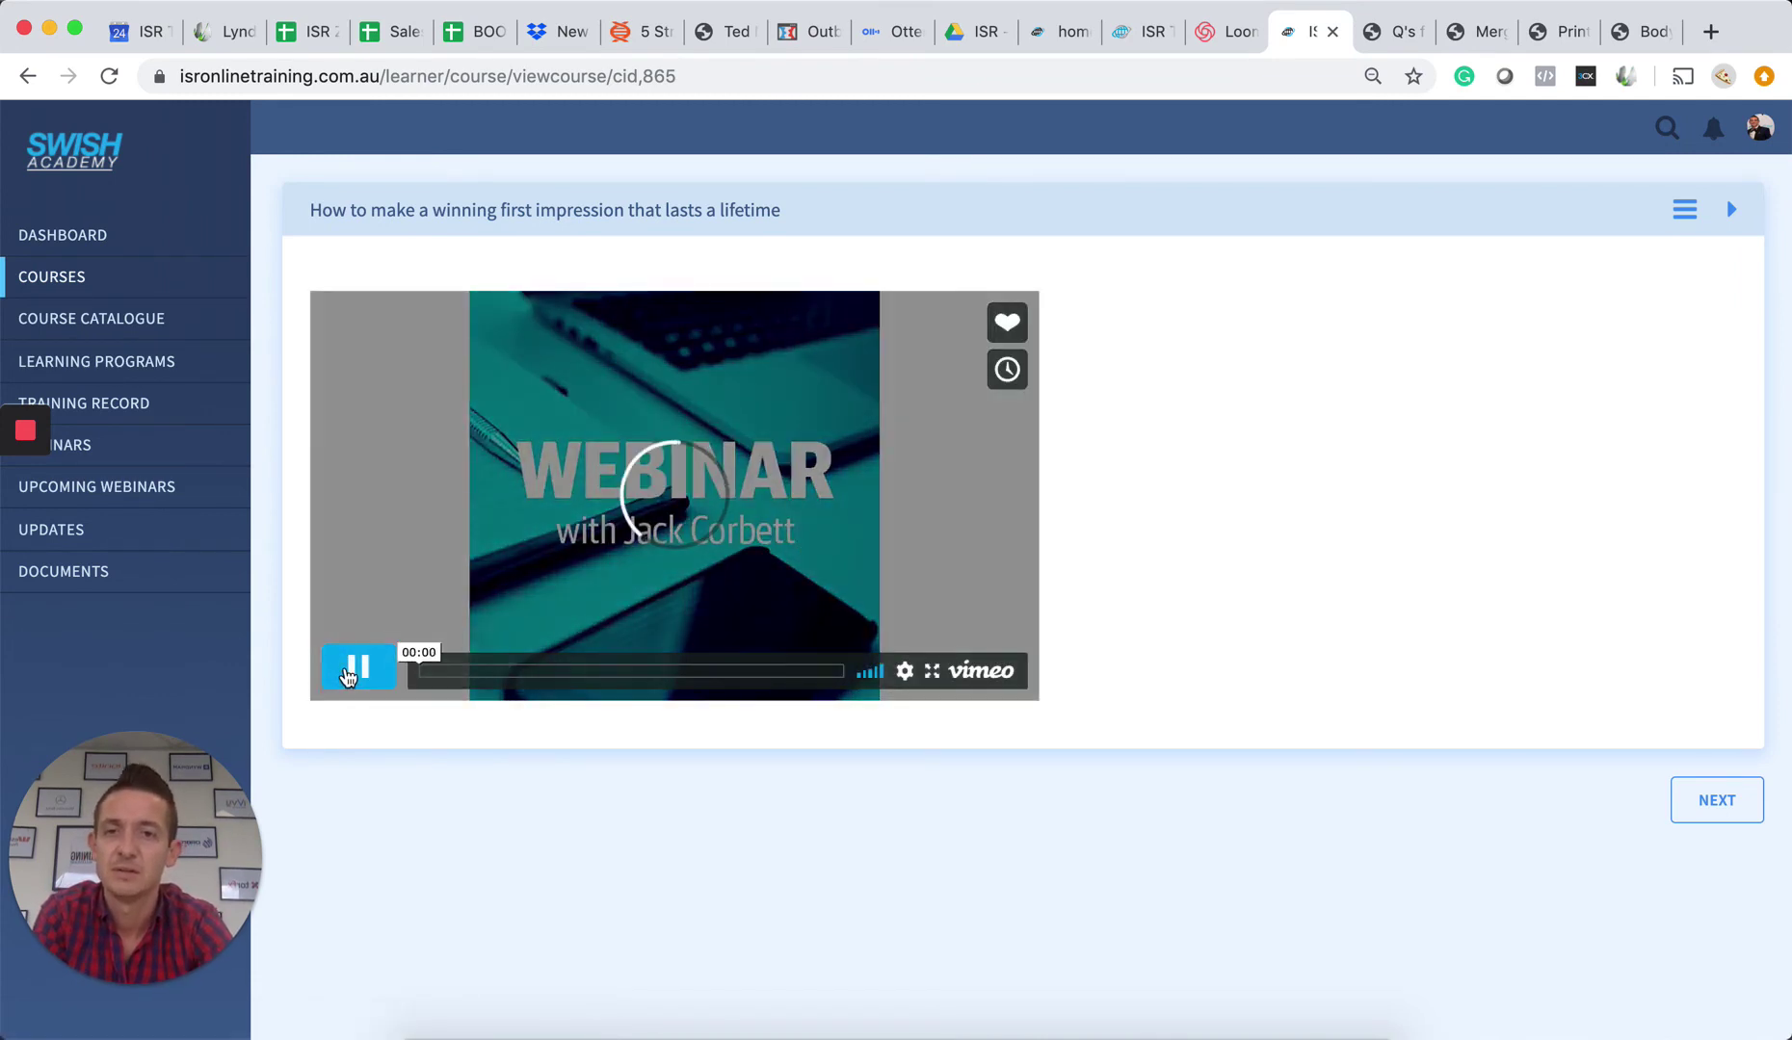
pyautogui.click(464, 681)
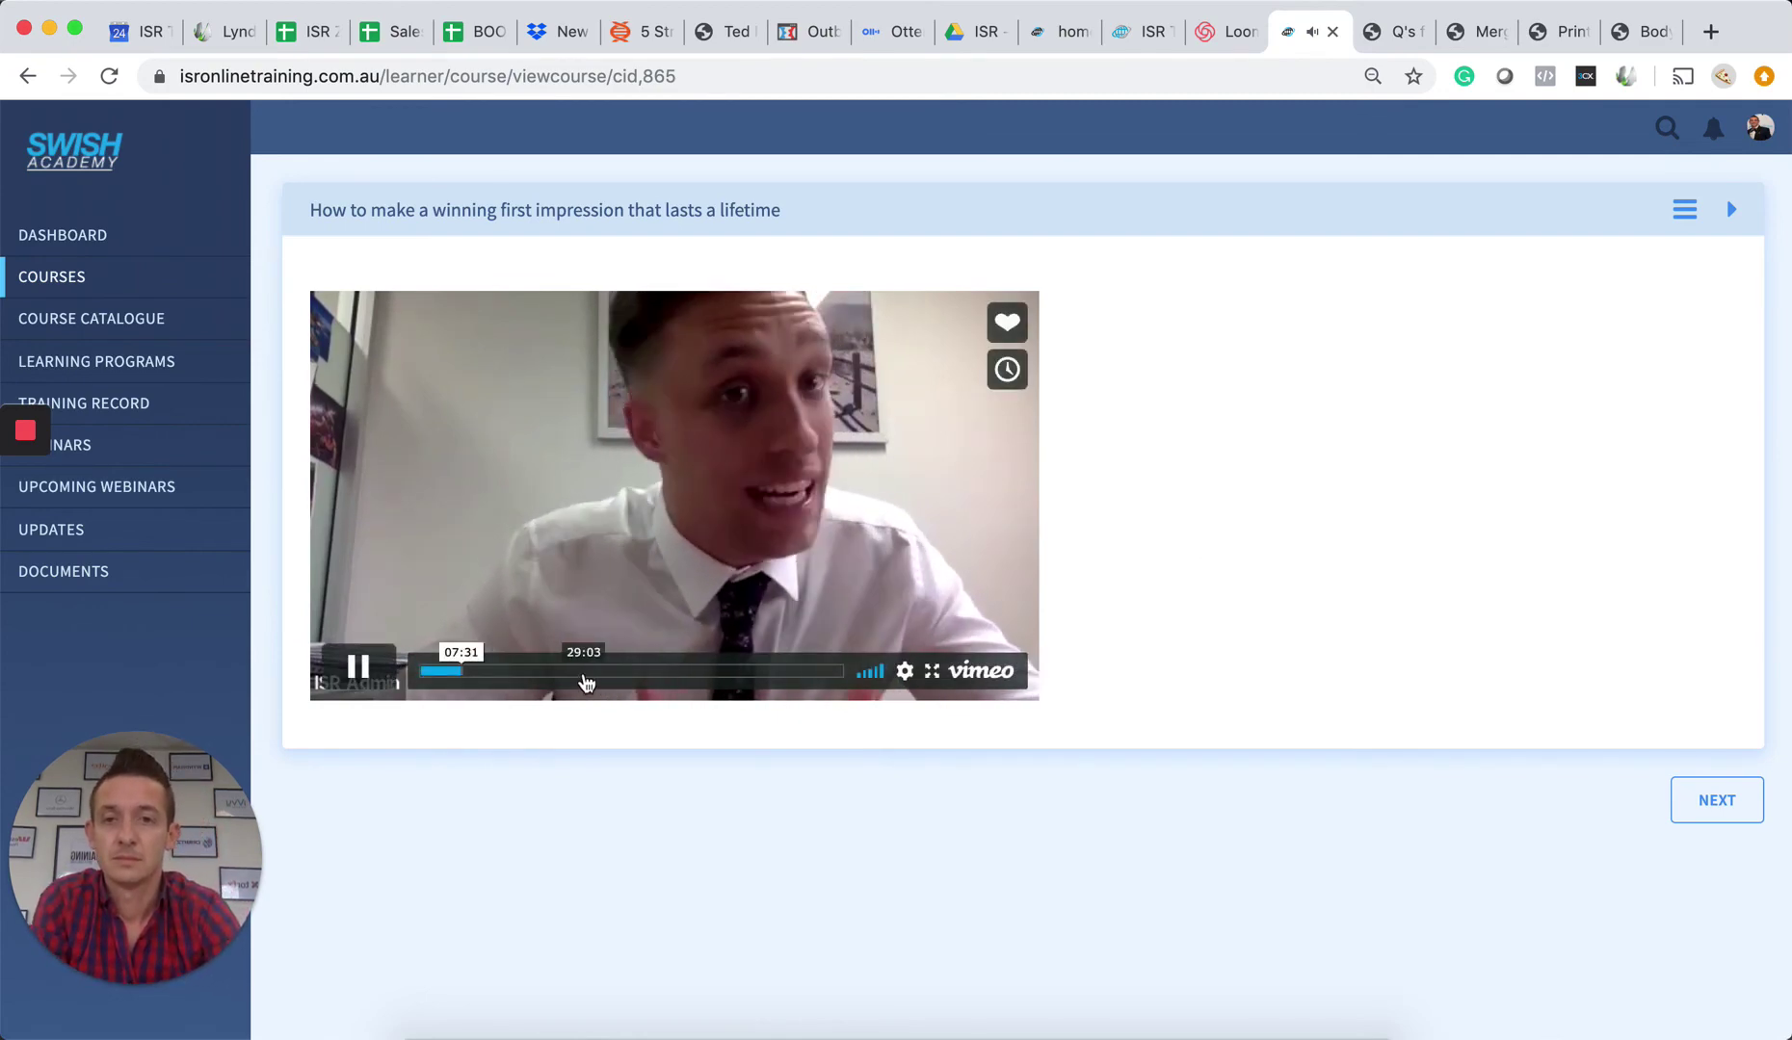
pyautogui.click(587, 679)
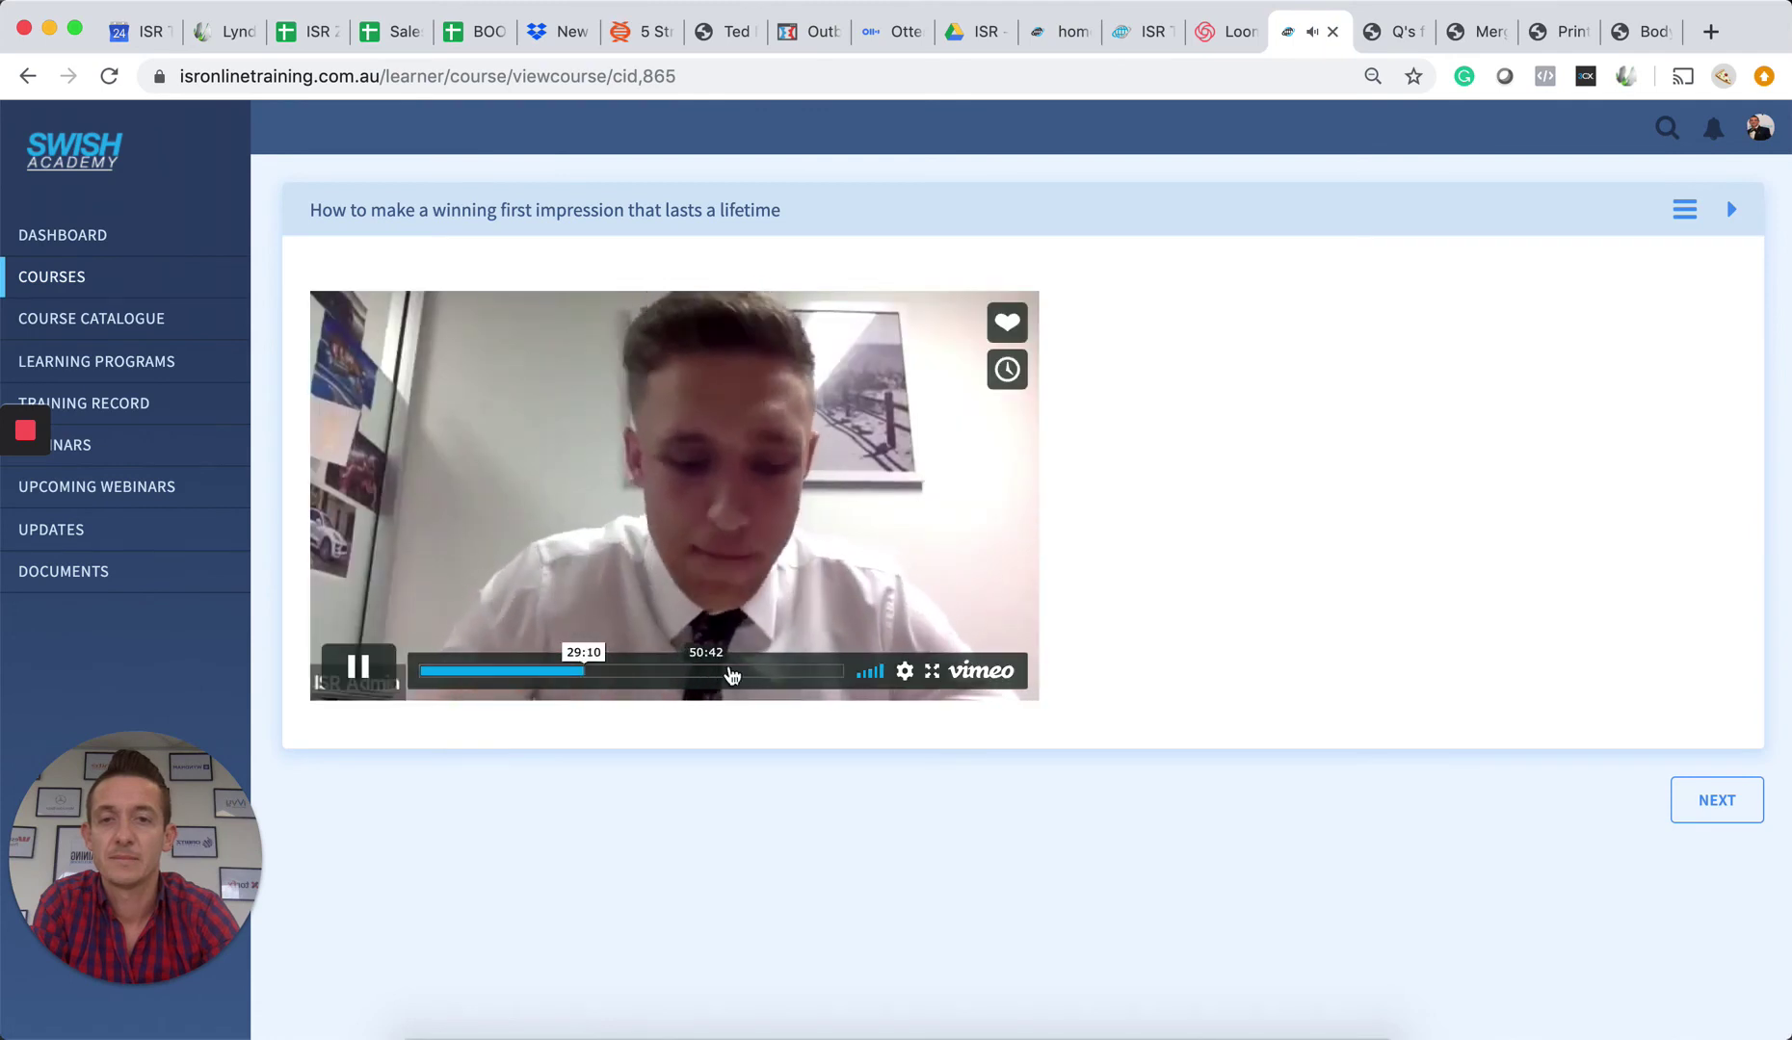
pyautogui.click(368, 677)
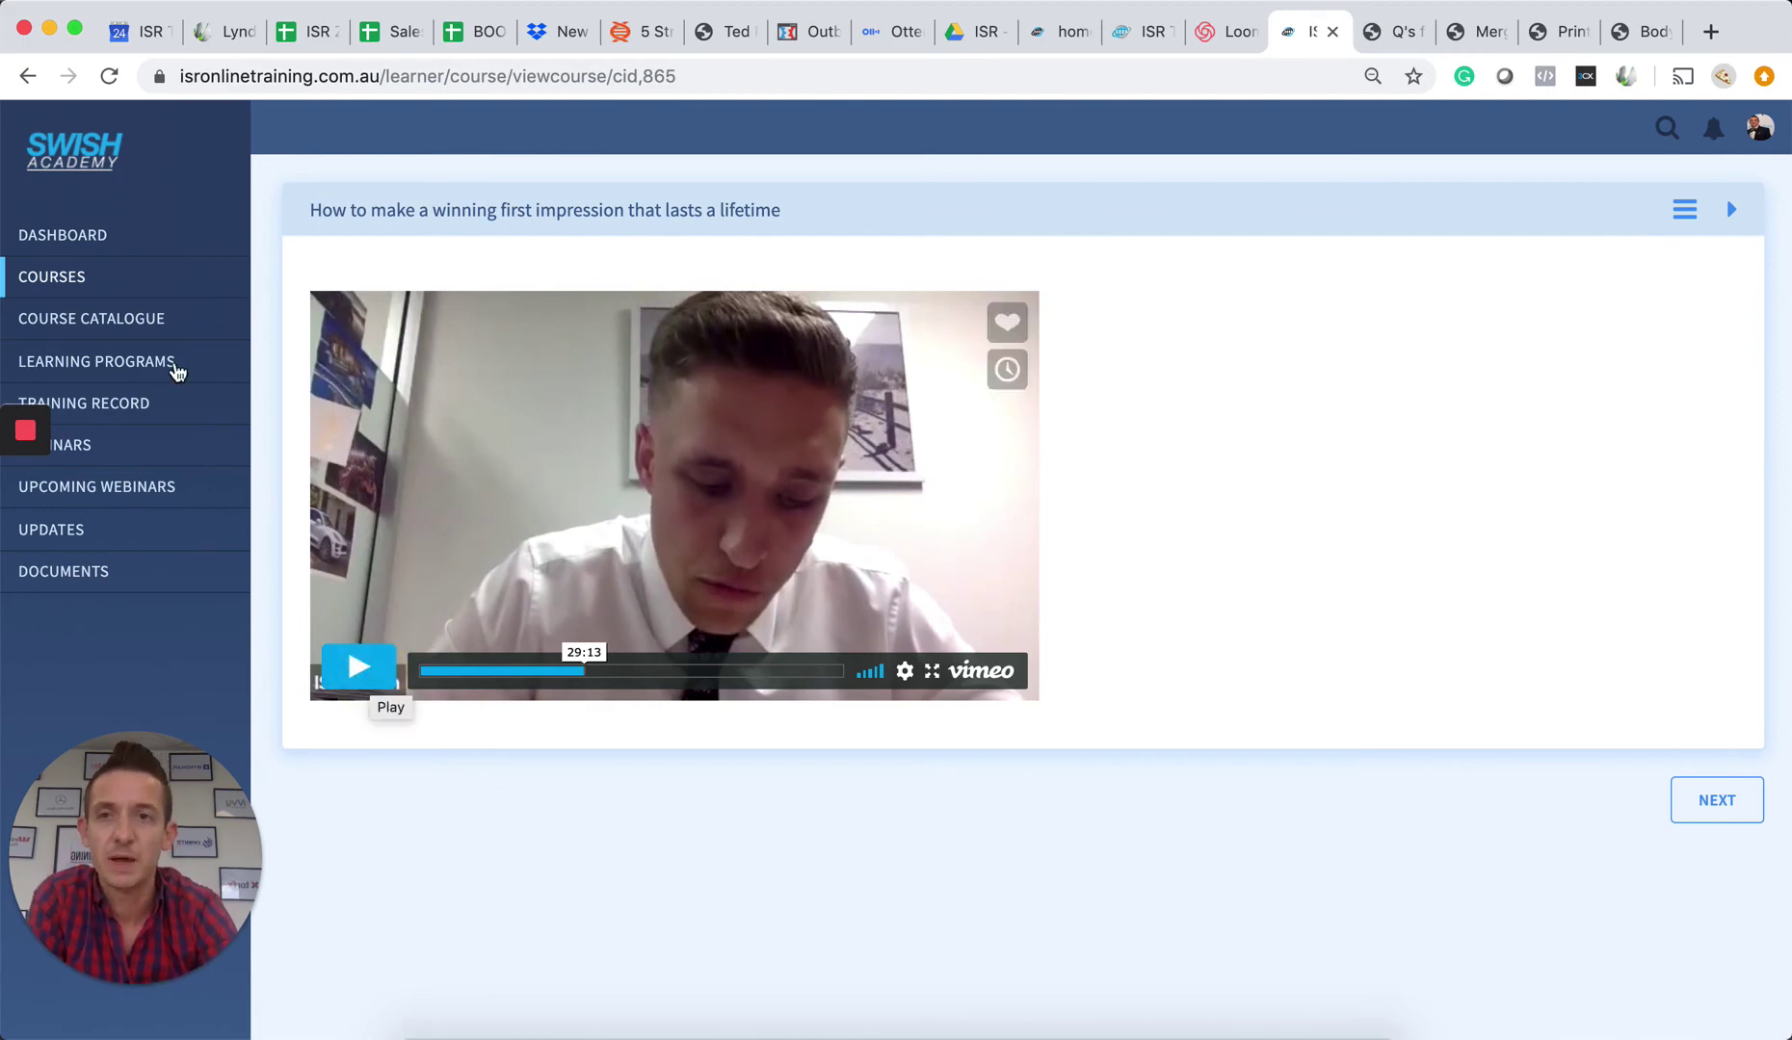
# - Go back to My Courses and expand Learning New Content, with Memory Retention at 67%
pyautogui.click(56, 277)
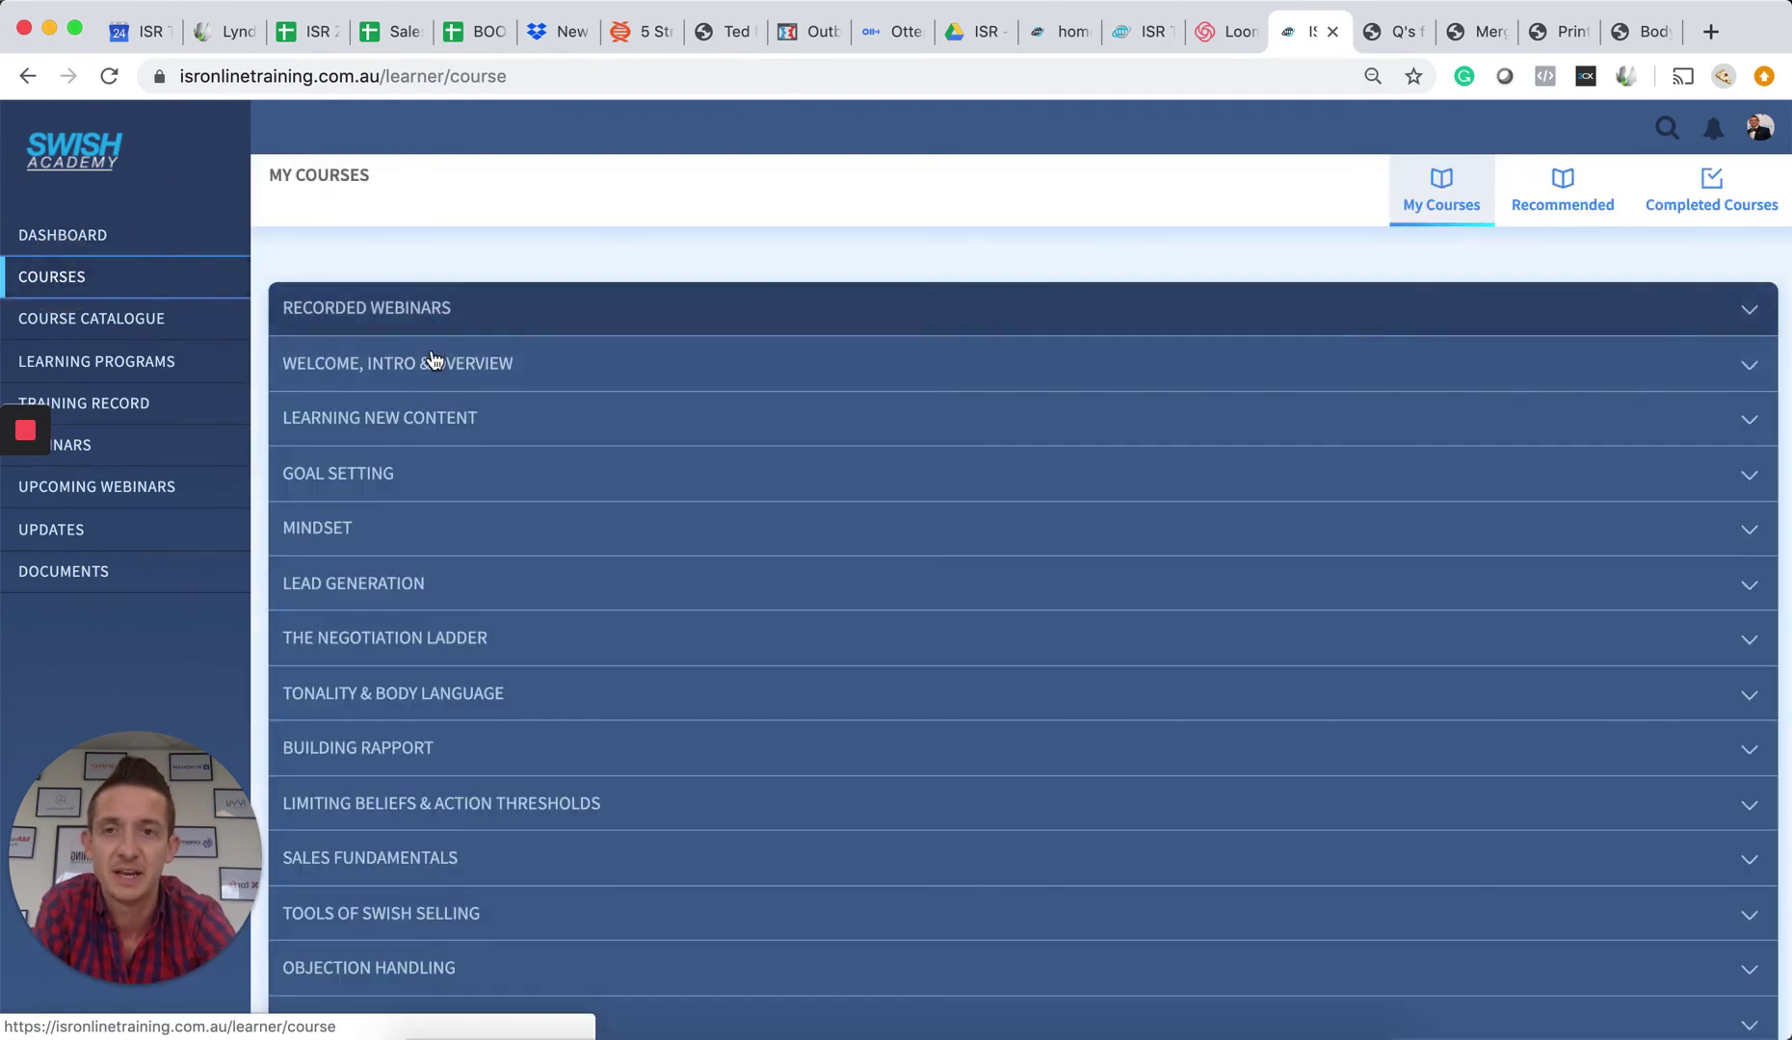
pyautogui.scroll(-1, 797, 586)
pyautogui.scroll(-1, 797, 585)
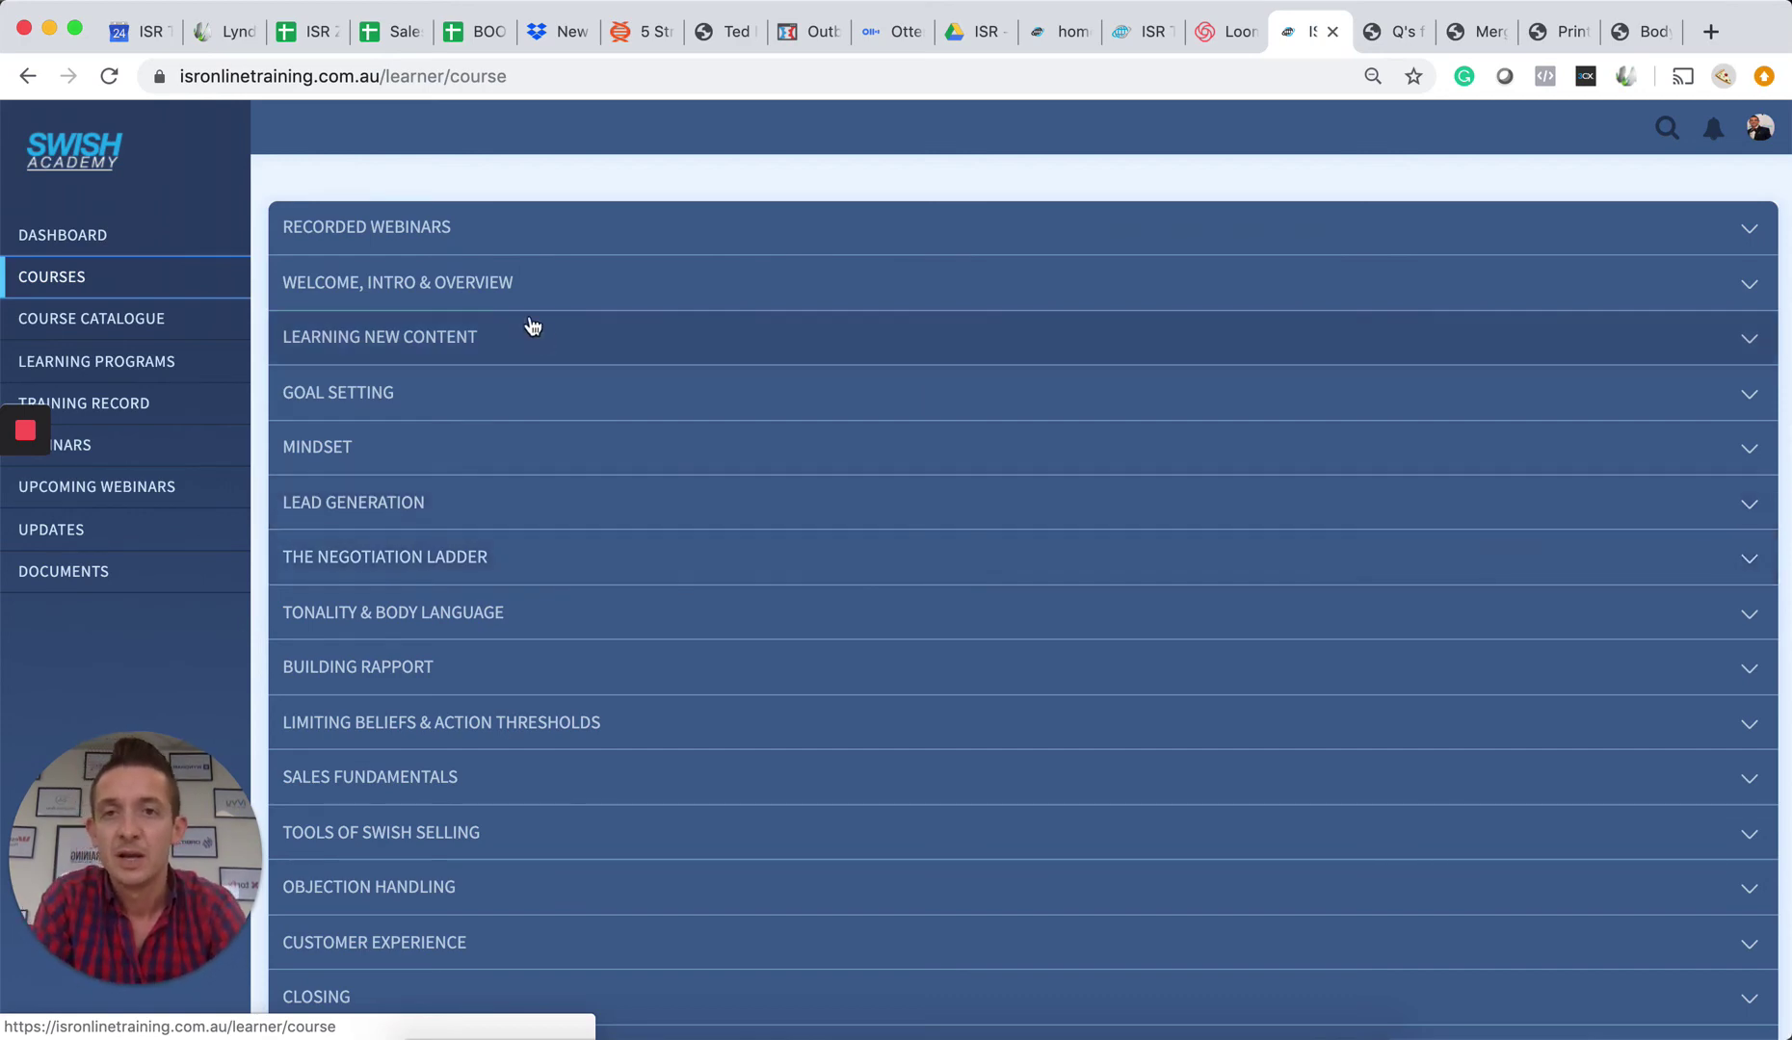
pyautogui.scroll(-1, 510, 301)
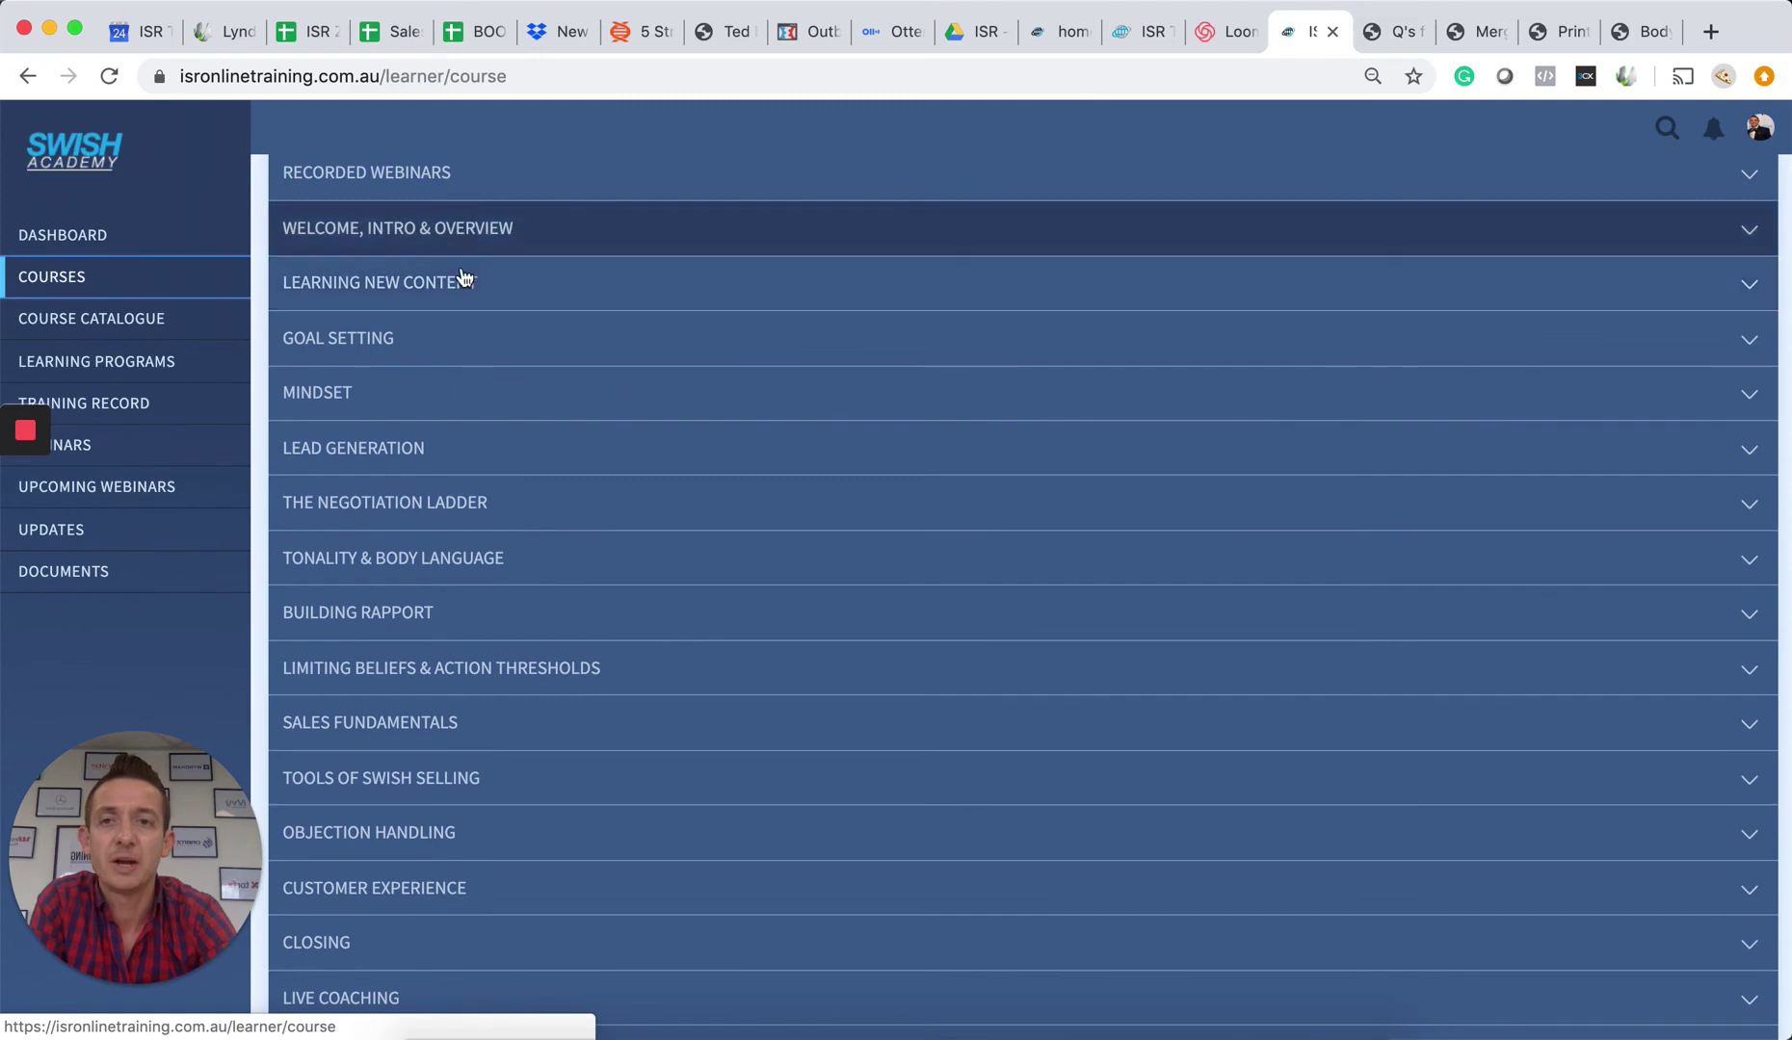
pyautogui.click(414, 294)
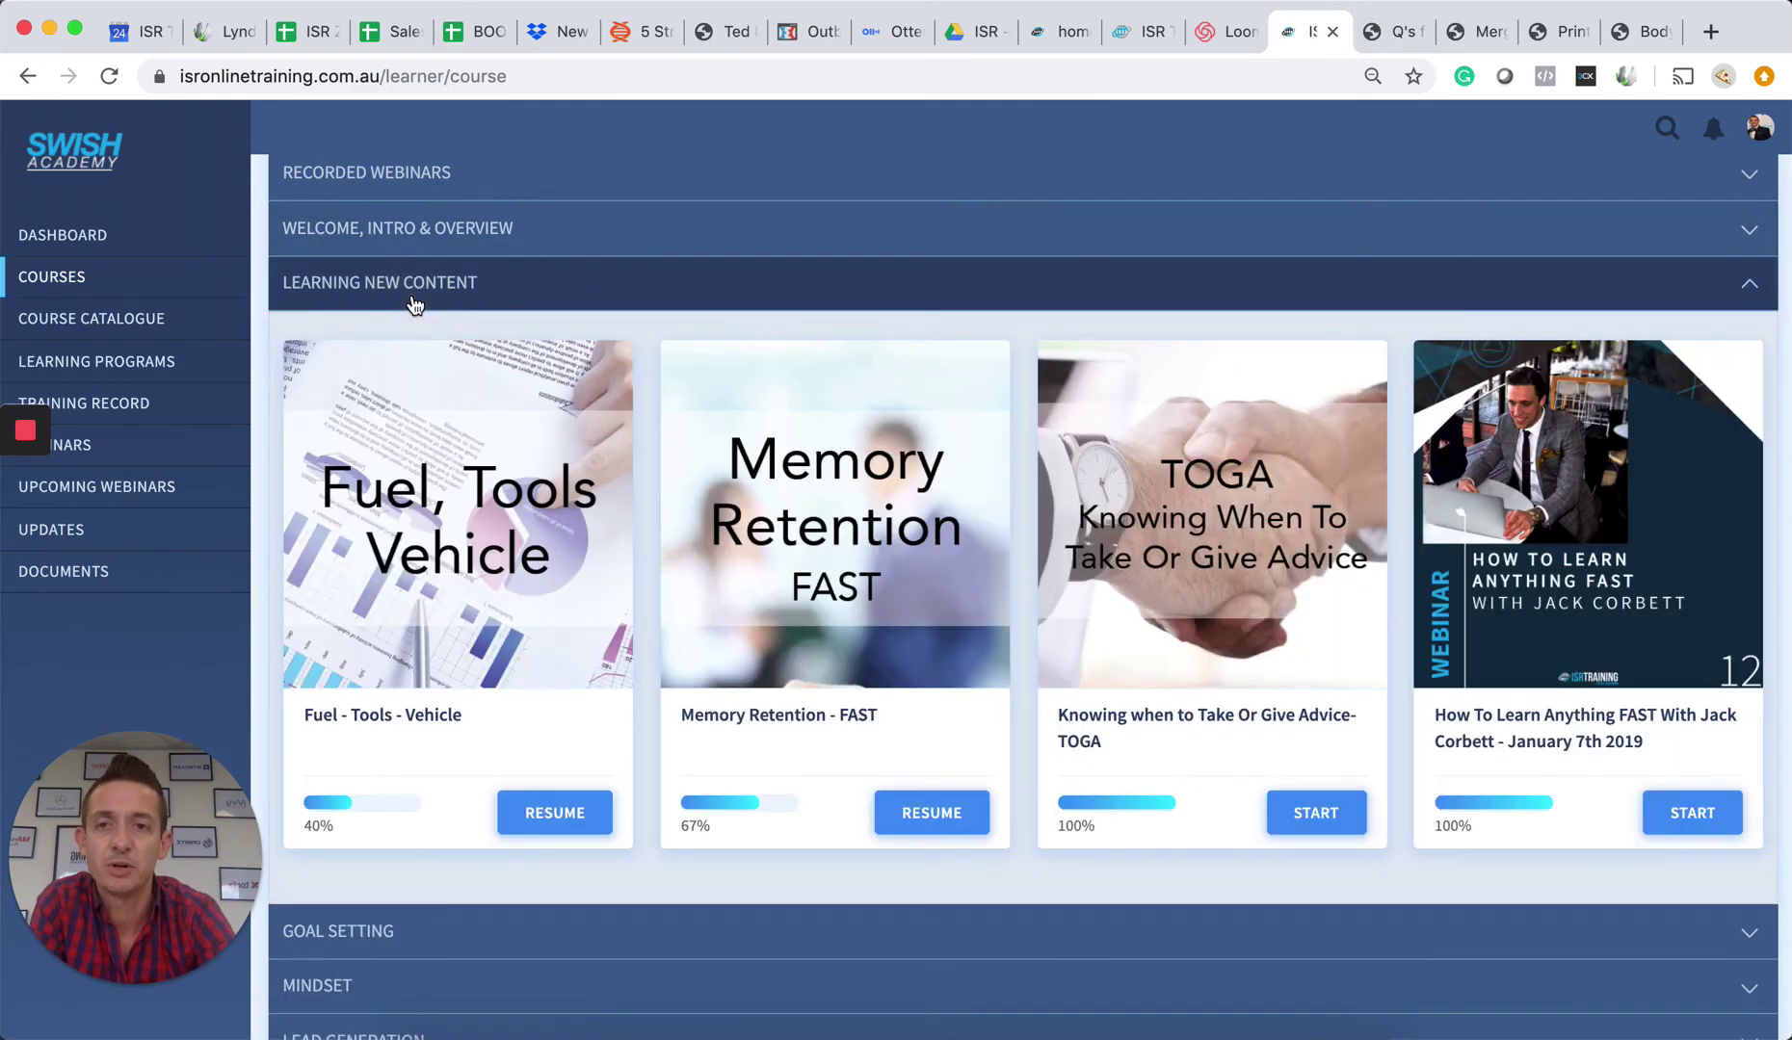
# - Open Memory Retention - FAST, play and pause its State video, then go to Teach
pyautogui.click(787, 515)
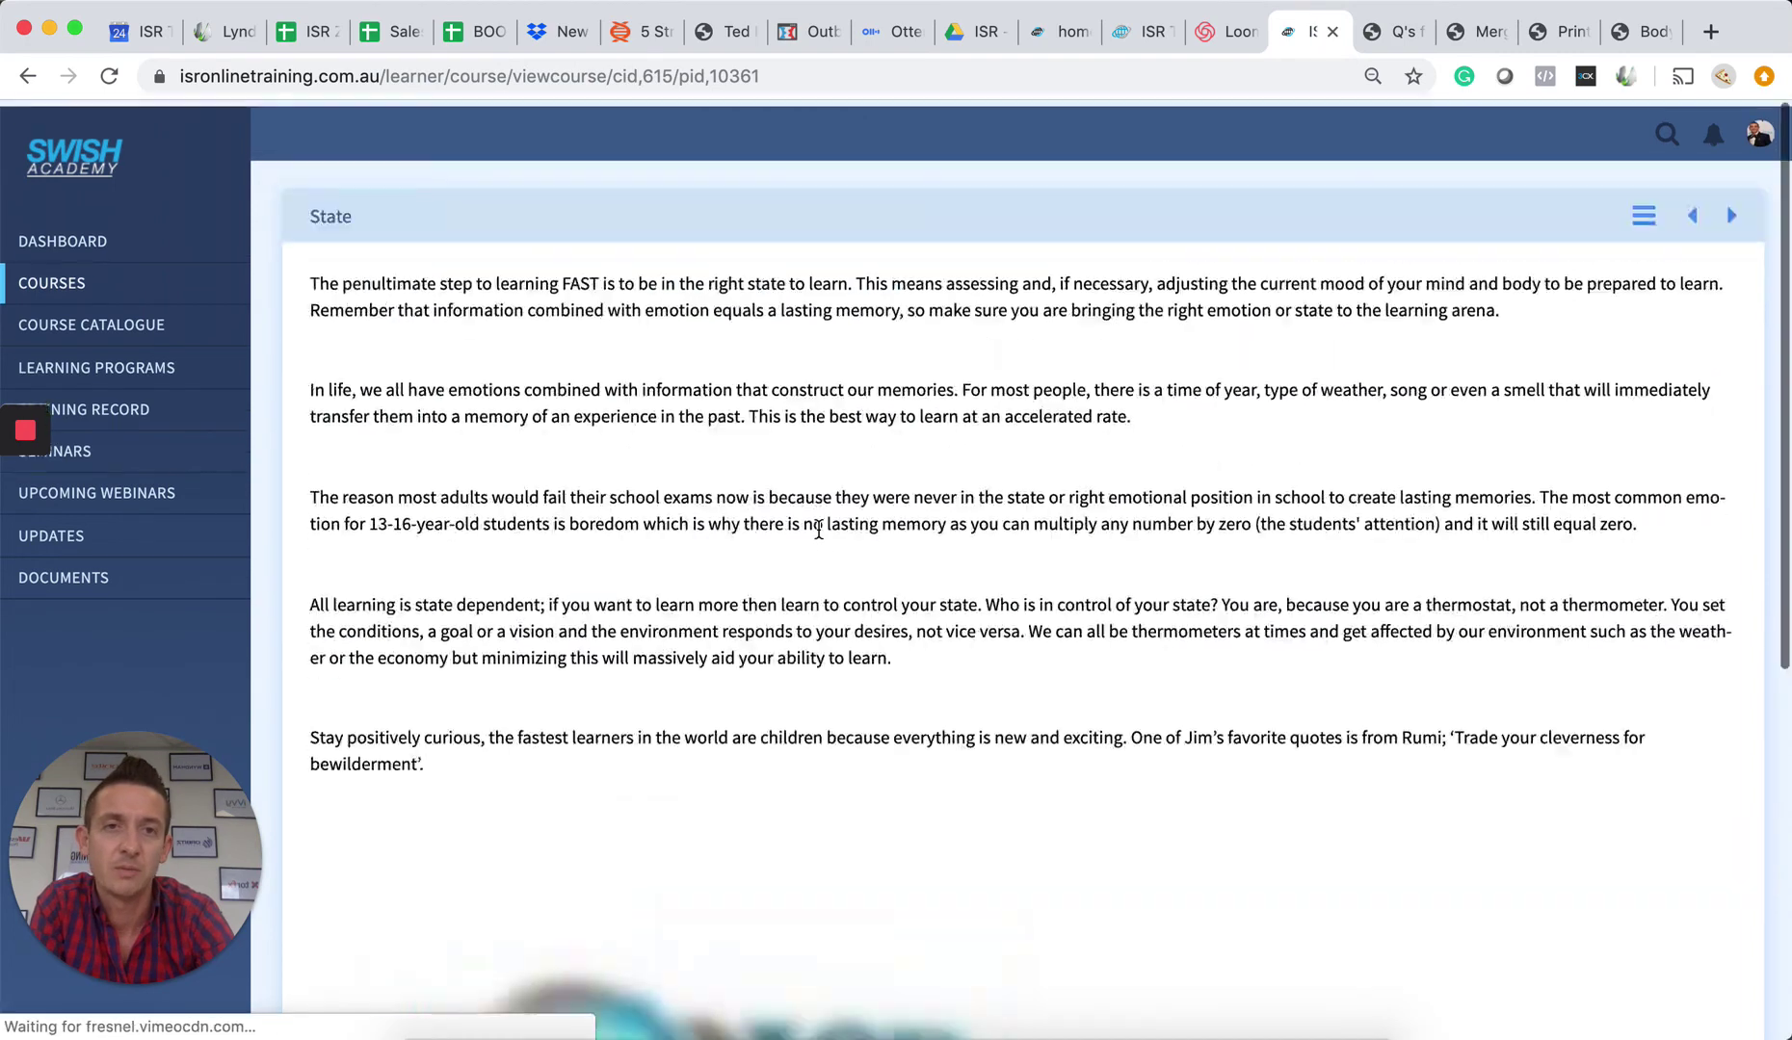
pyautogui.click(1645, 213)
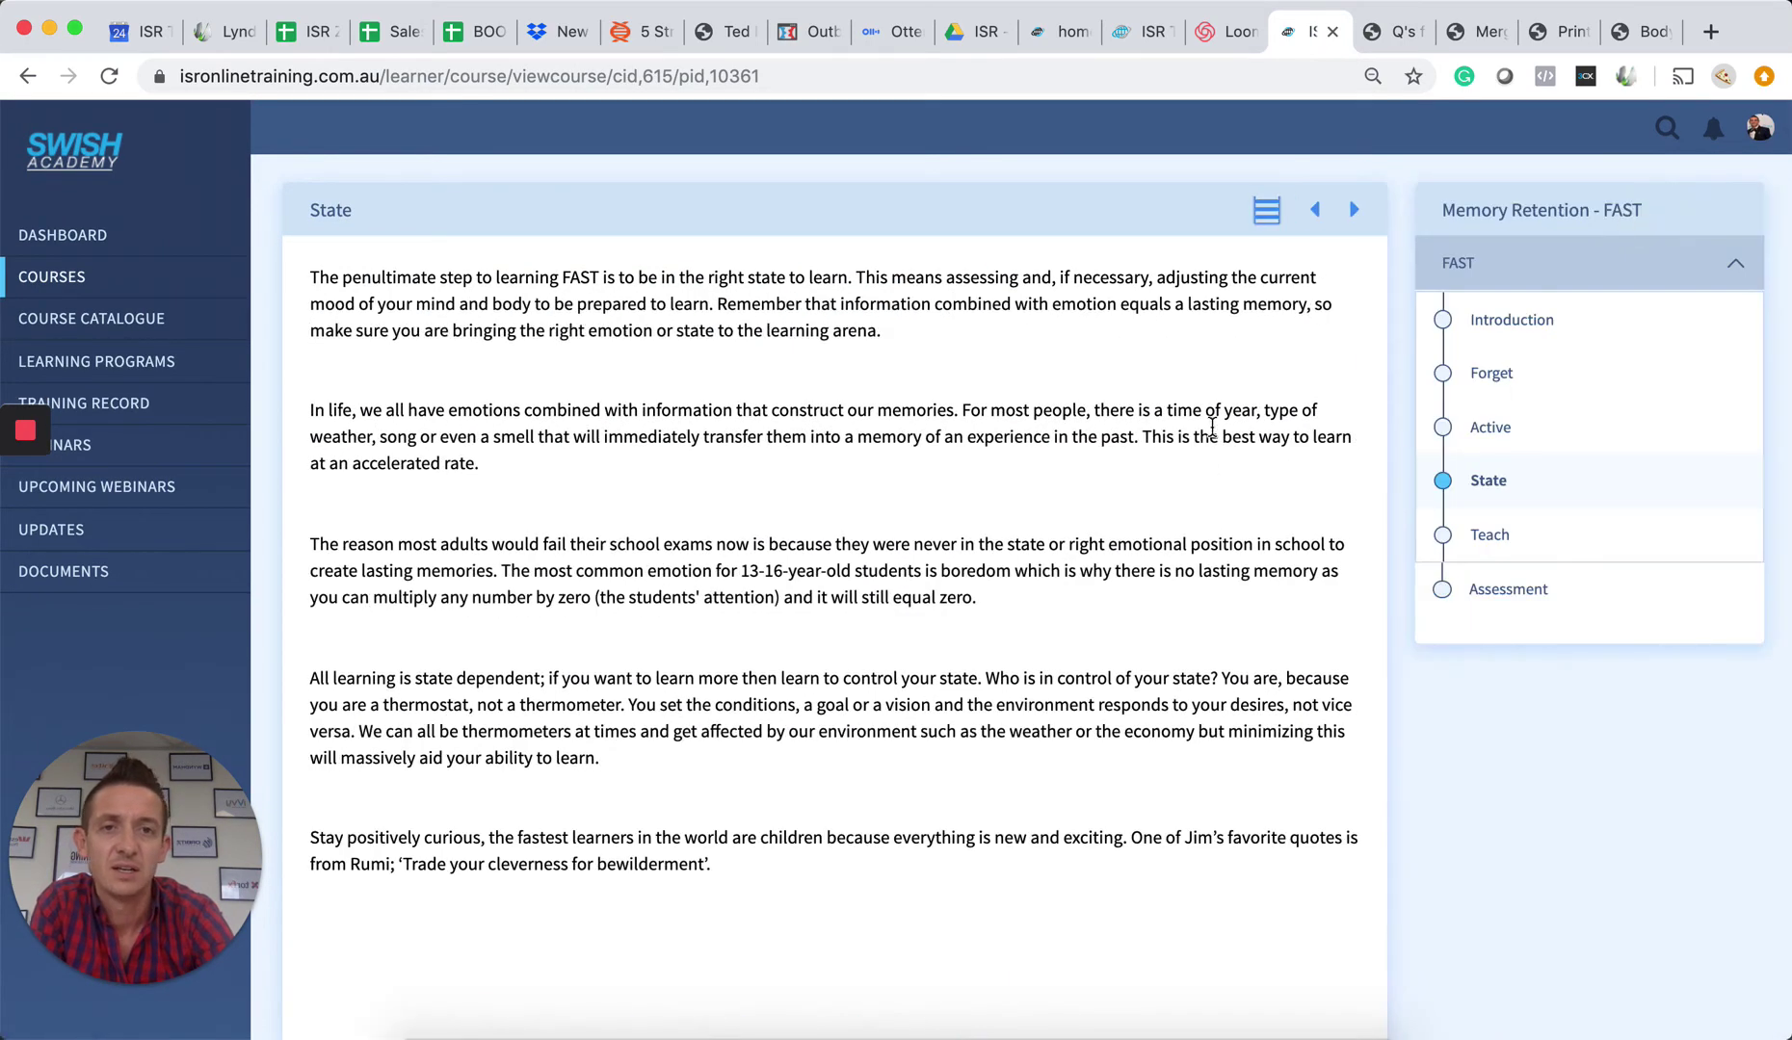
pyautogui.scroll(-10, 1116, 663)
pyautogui.scroll(-3, 1116, 662)
pyautogui.click(358, 767)
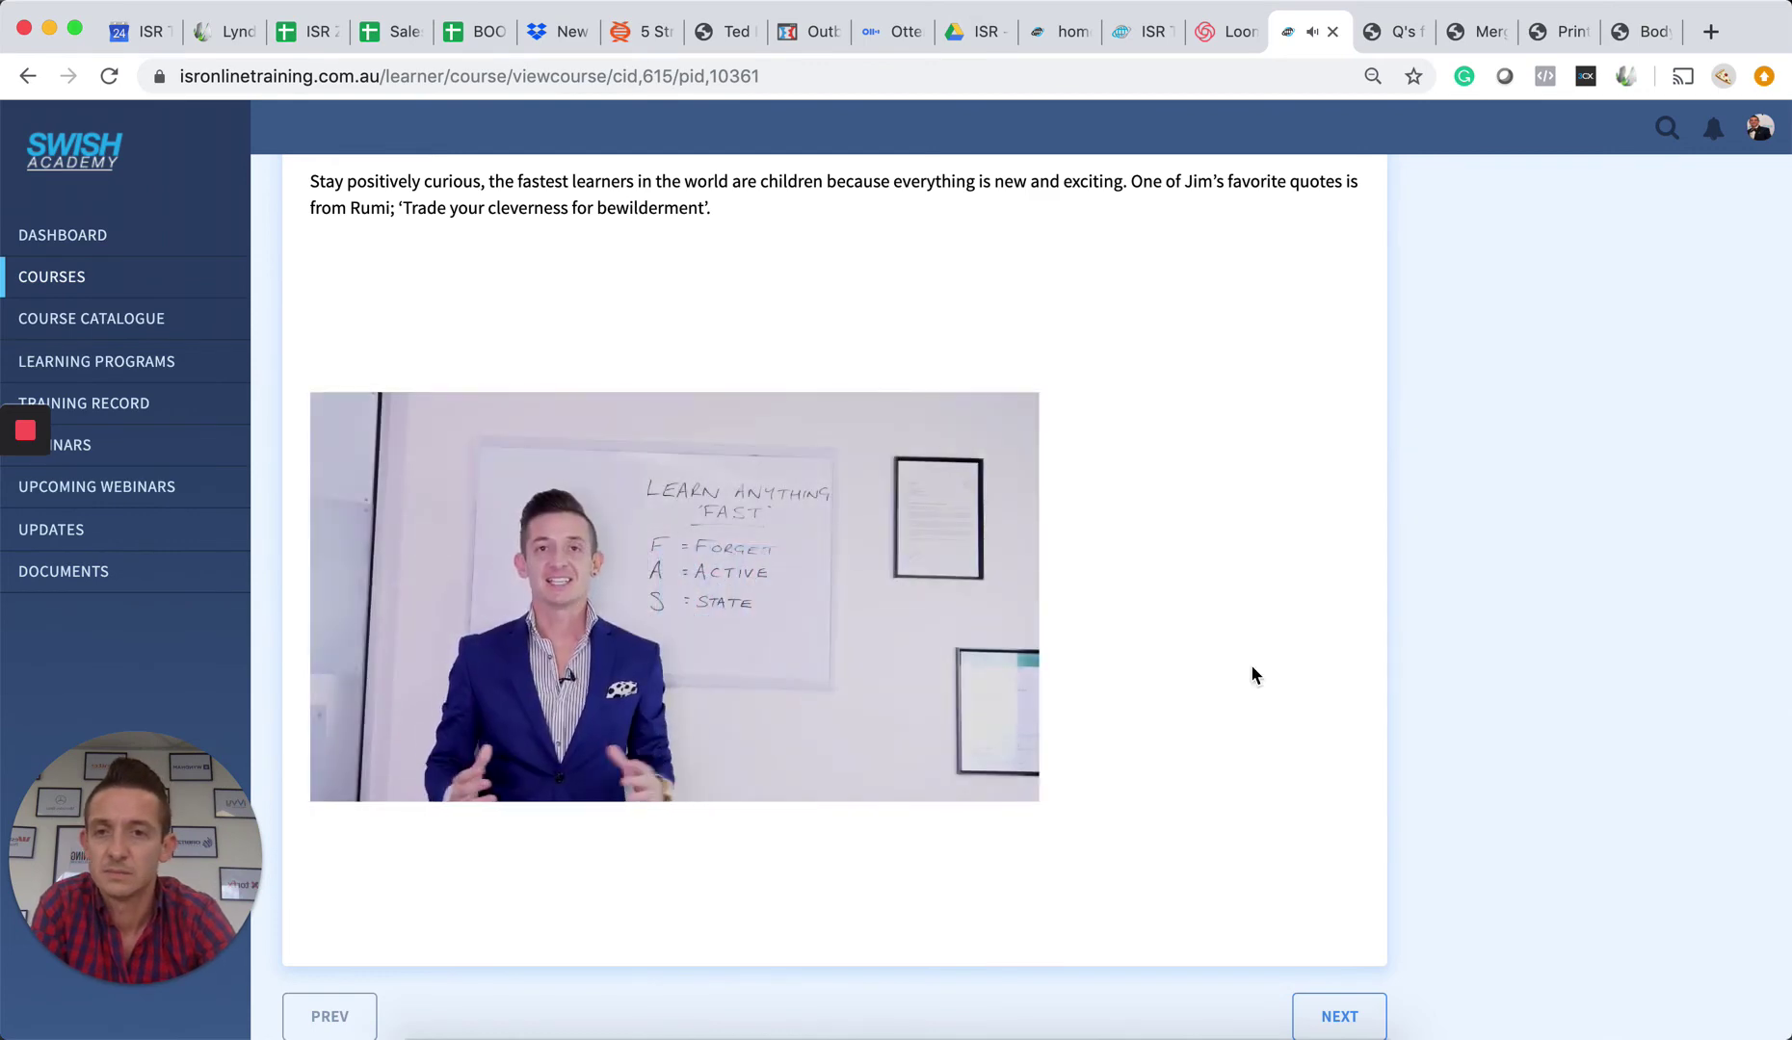
pyautogui.press('XF86AudioRaiseVolume')
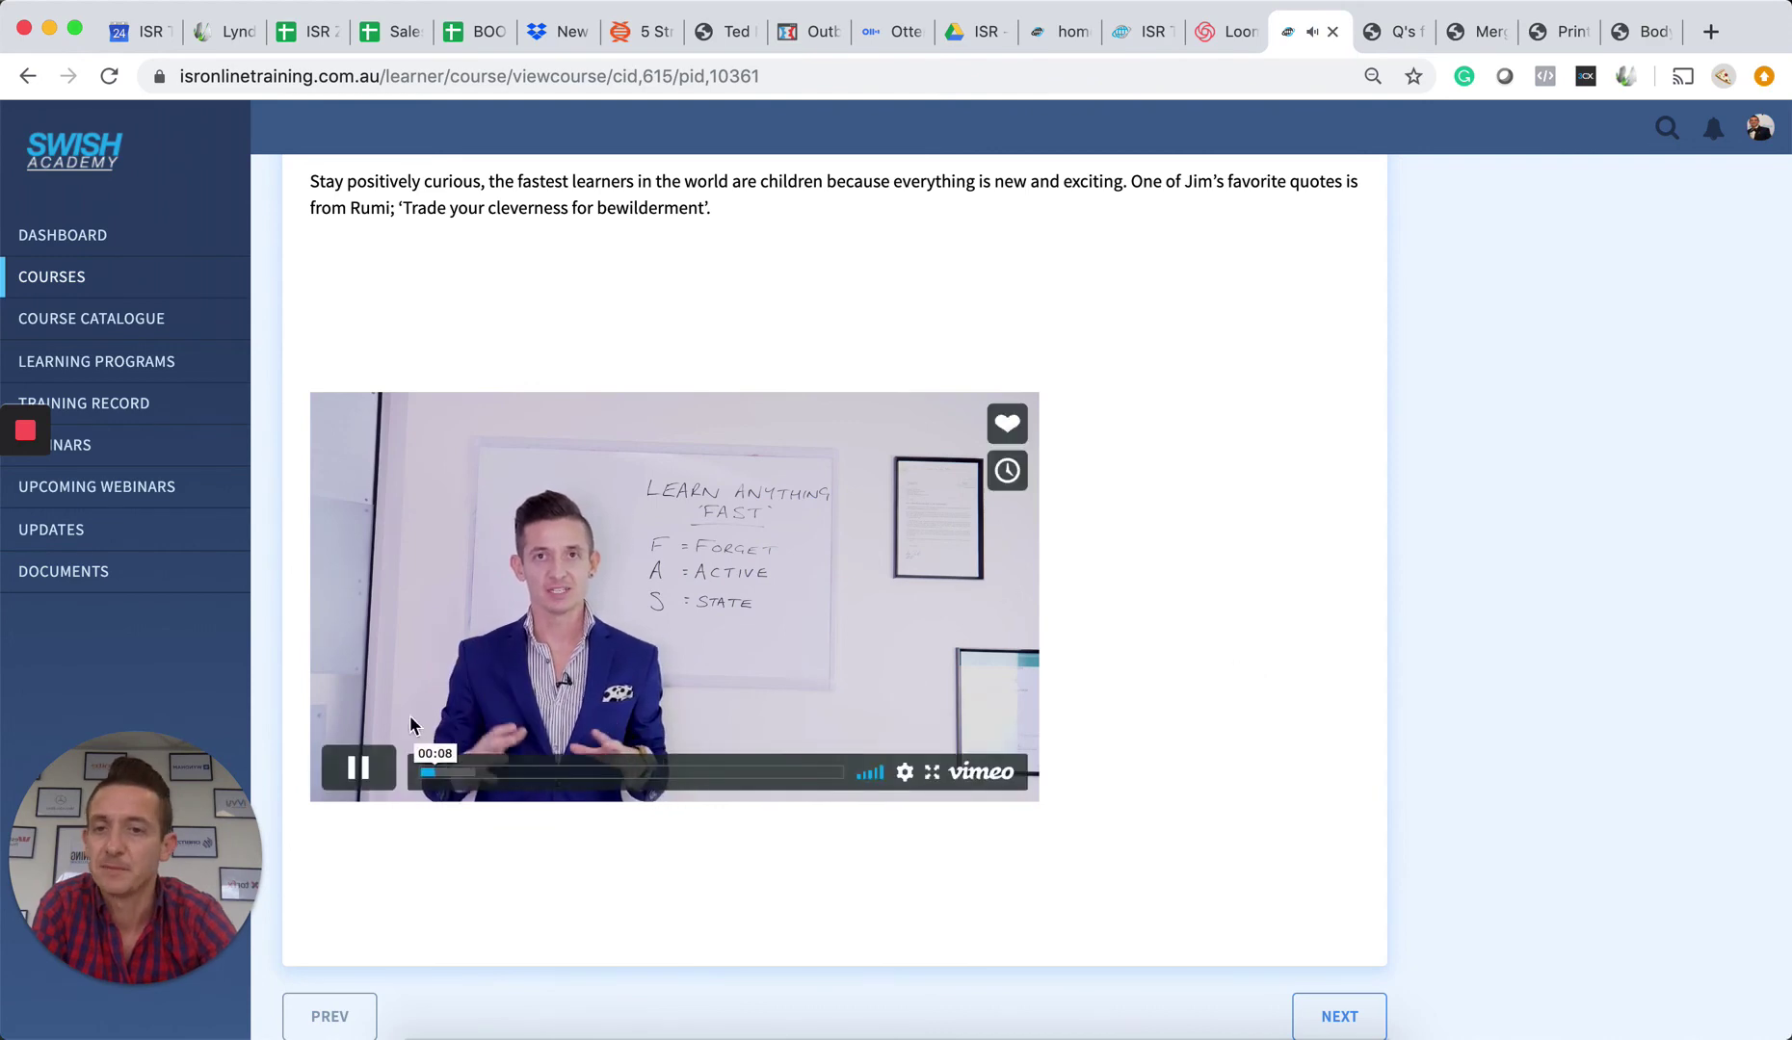
pyautogui.click(358, 767)
pyautogui.scroll(5, 1177, 583)
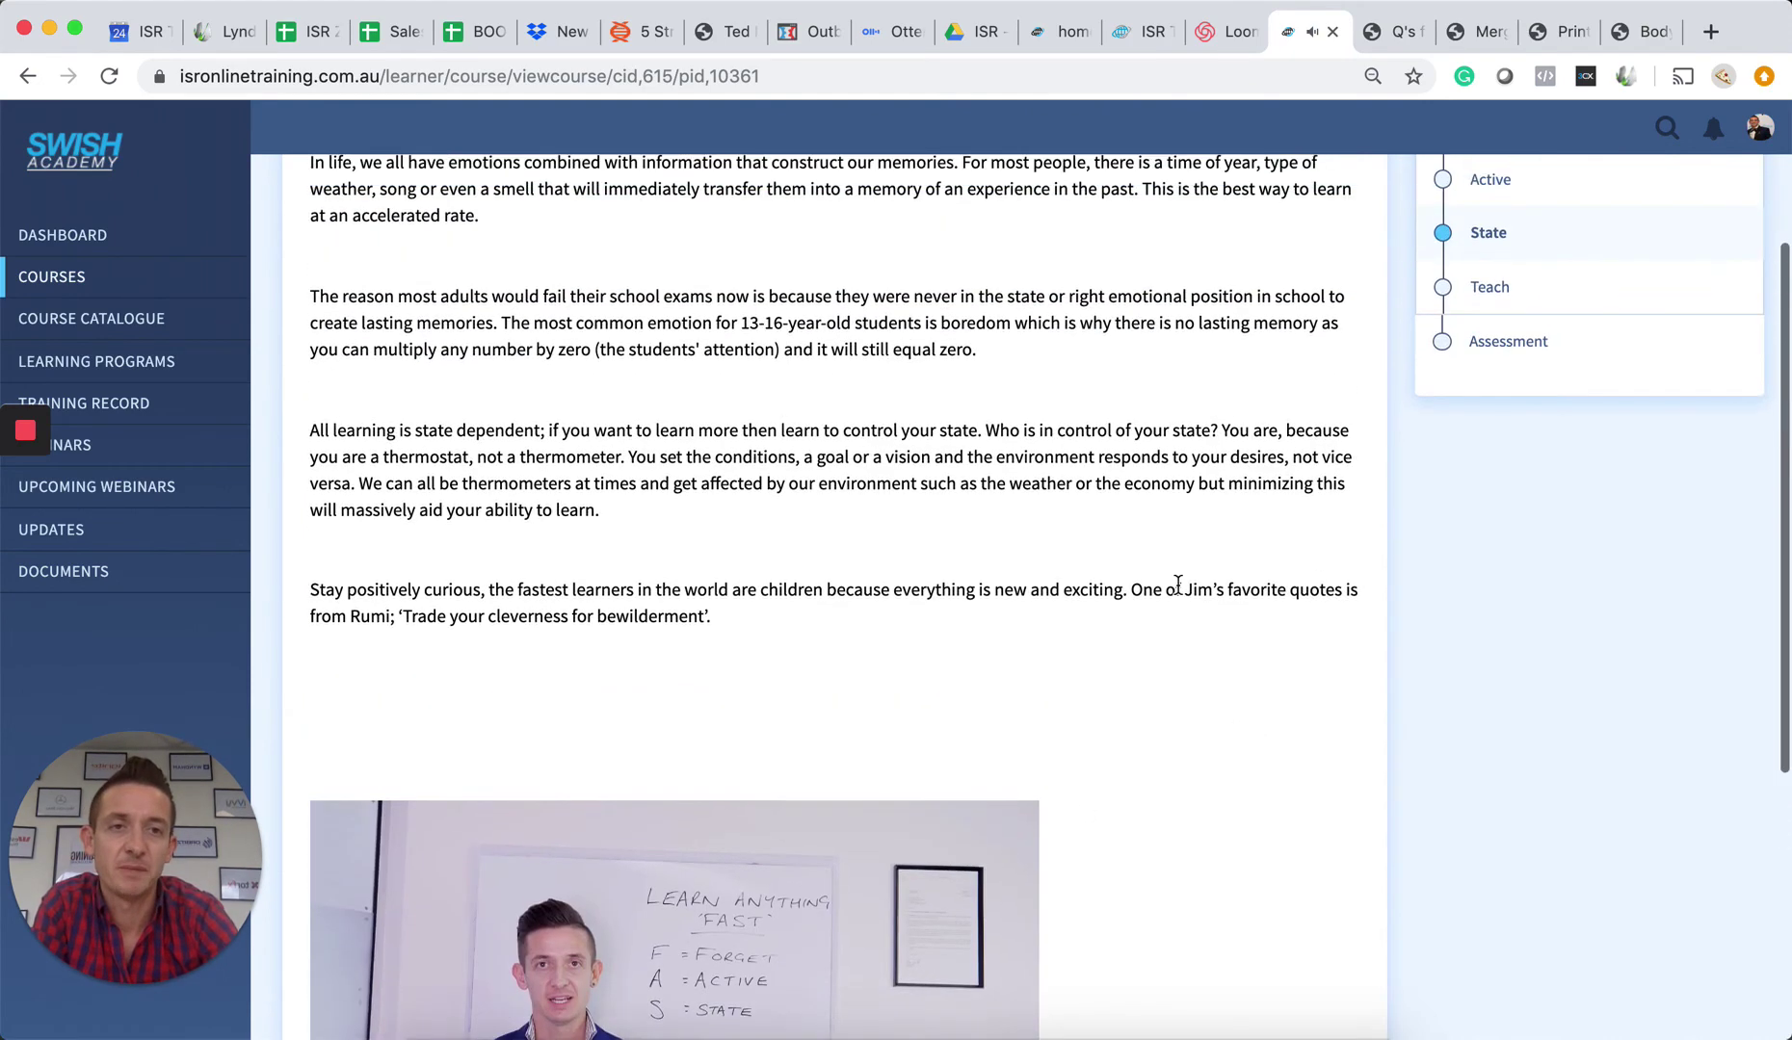
pyautogui.scroll(3, 1177, 582)
pyautogui.click(1490, 381)
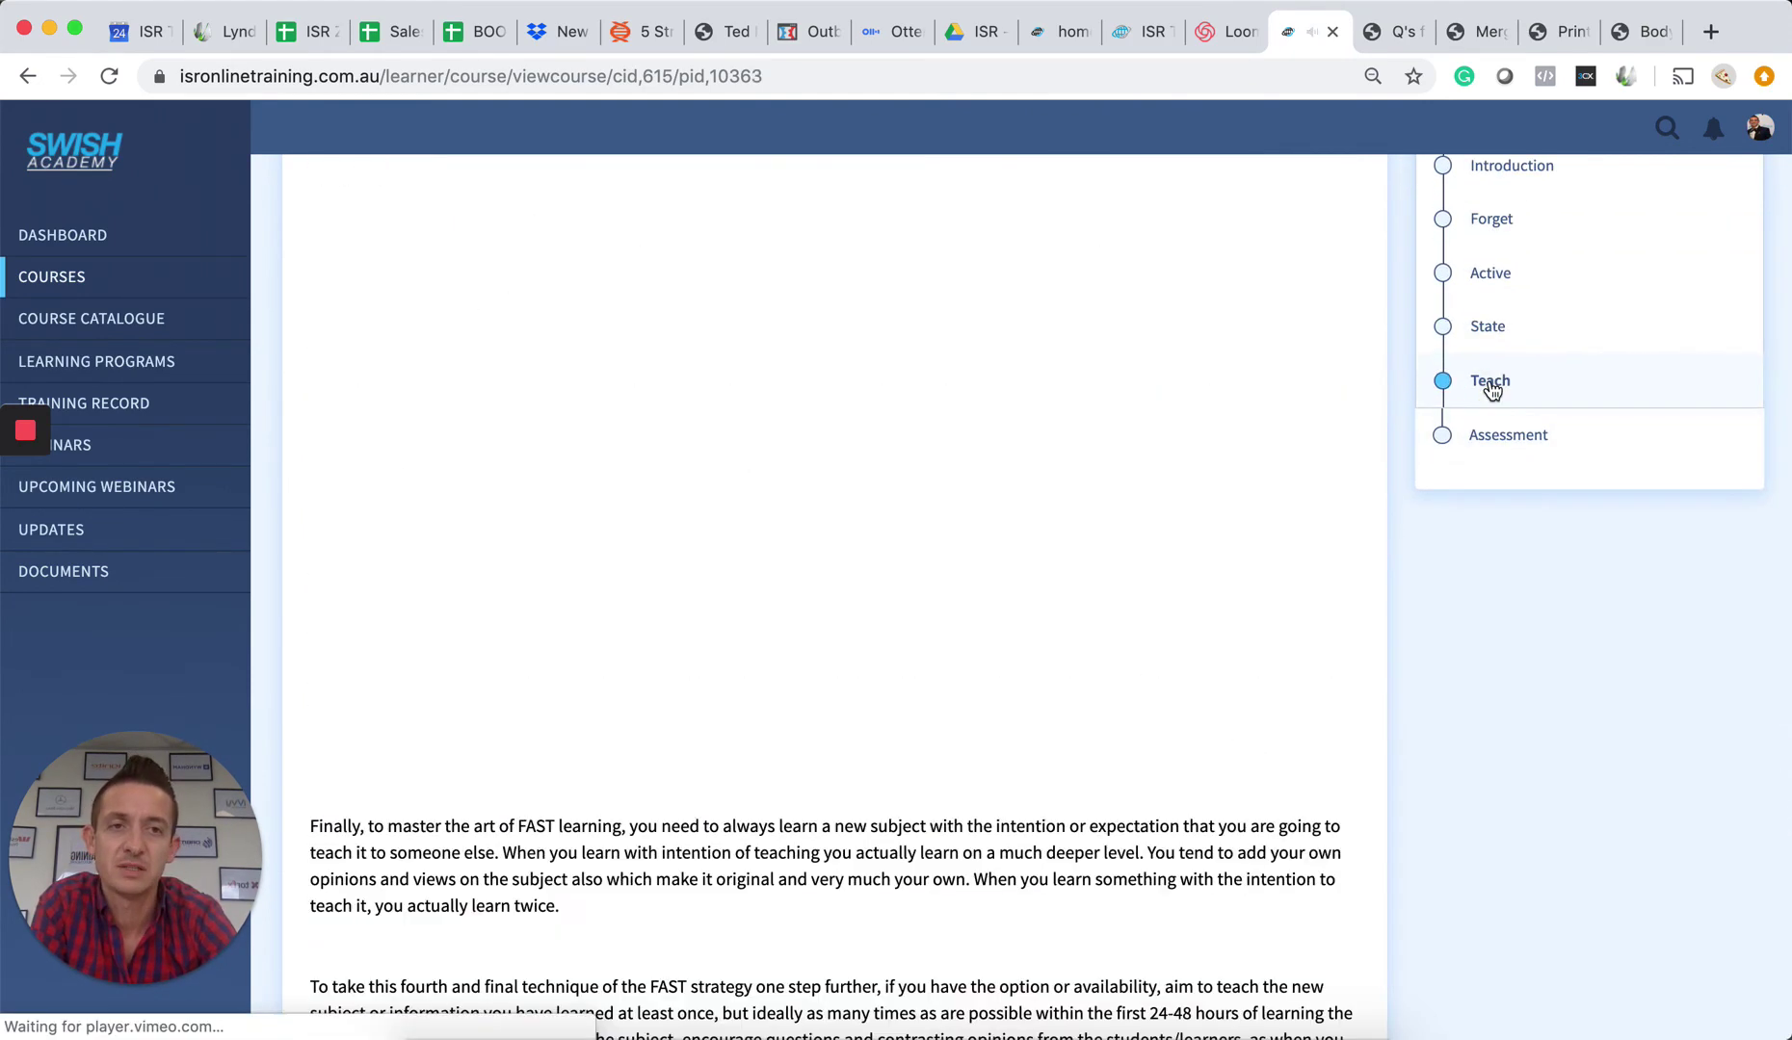
# - Start the FAST assessment to reach Question 1 of 8, then go back to My Courses
pyautogui.click(1504, 437)
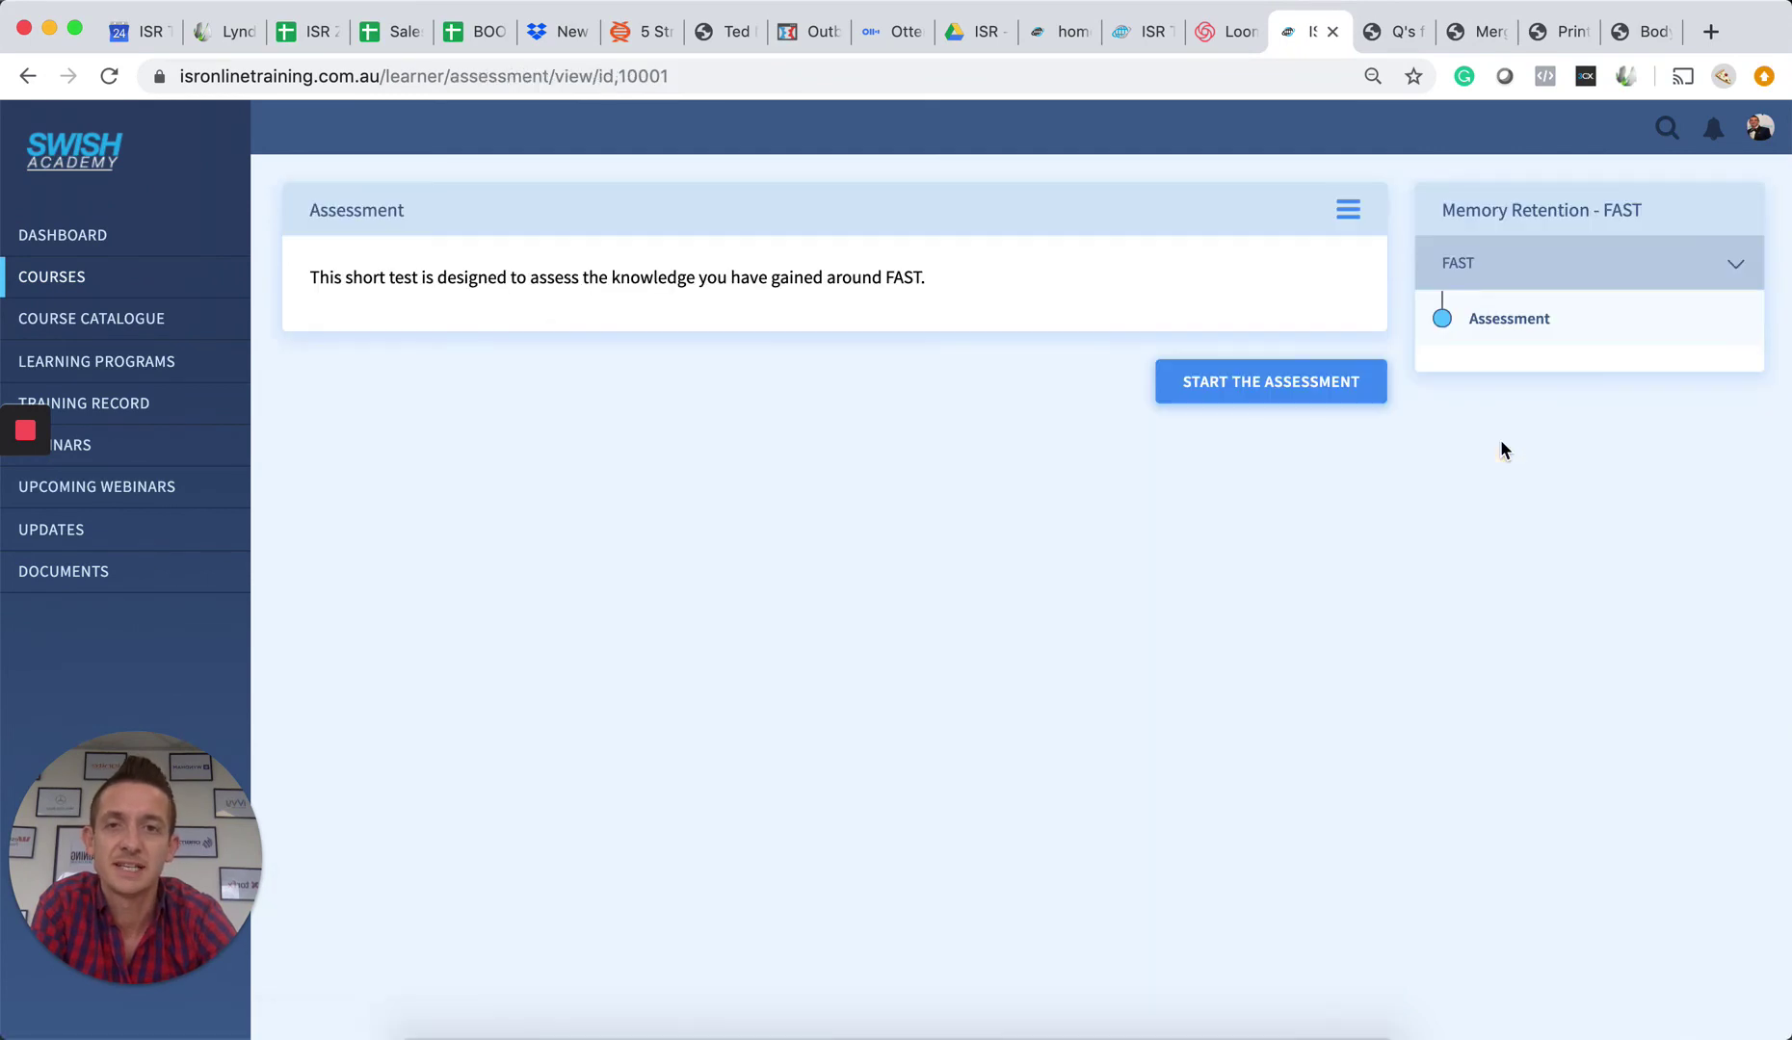
pyautogui.click(1283, 406)
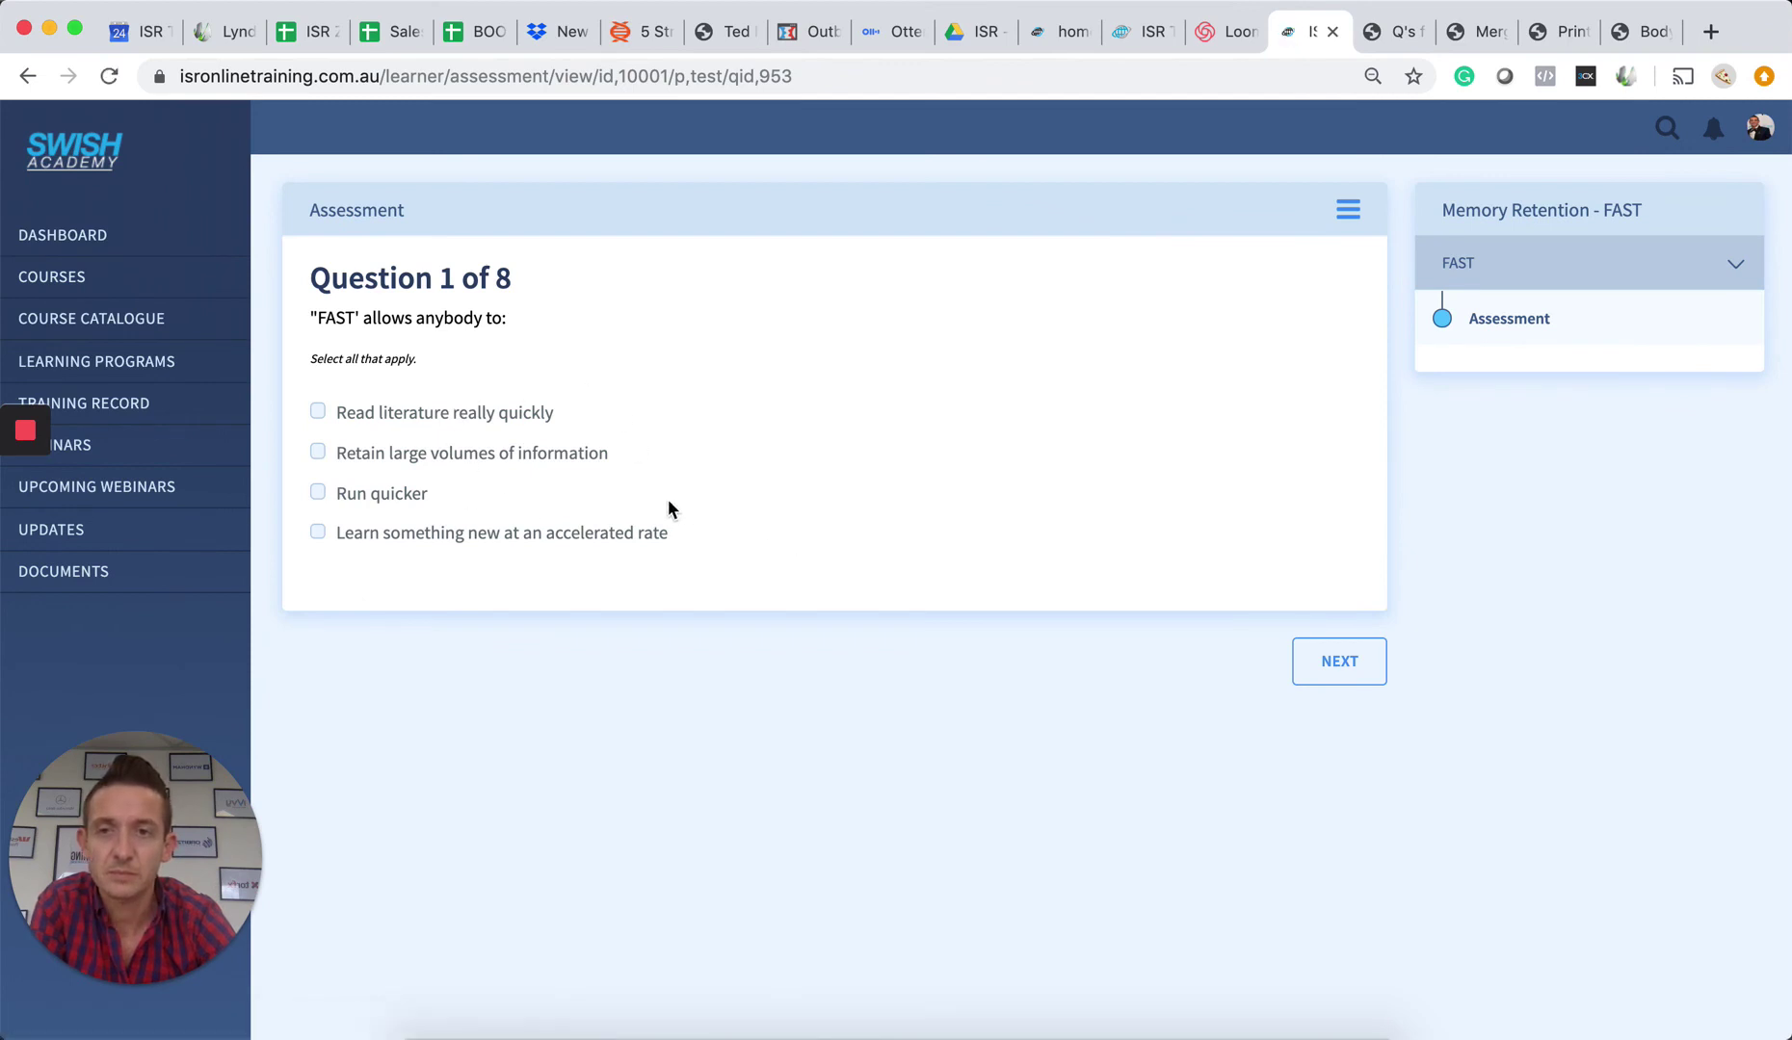
pyautogui.click(67, 279)
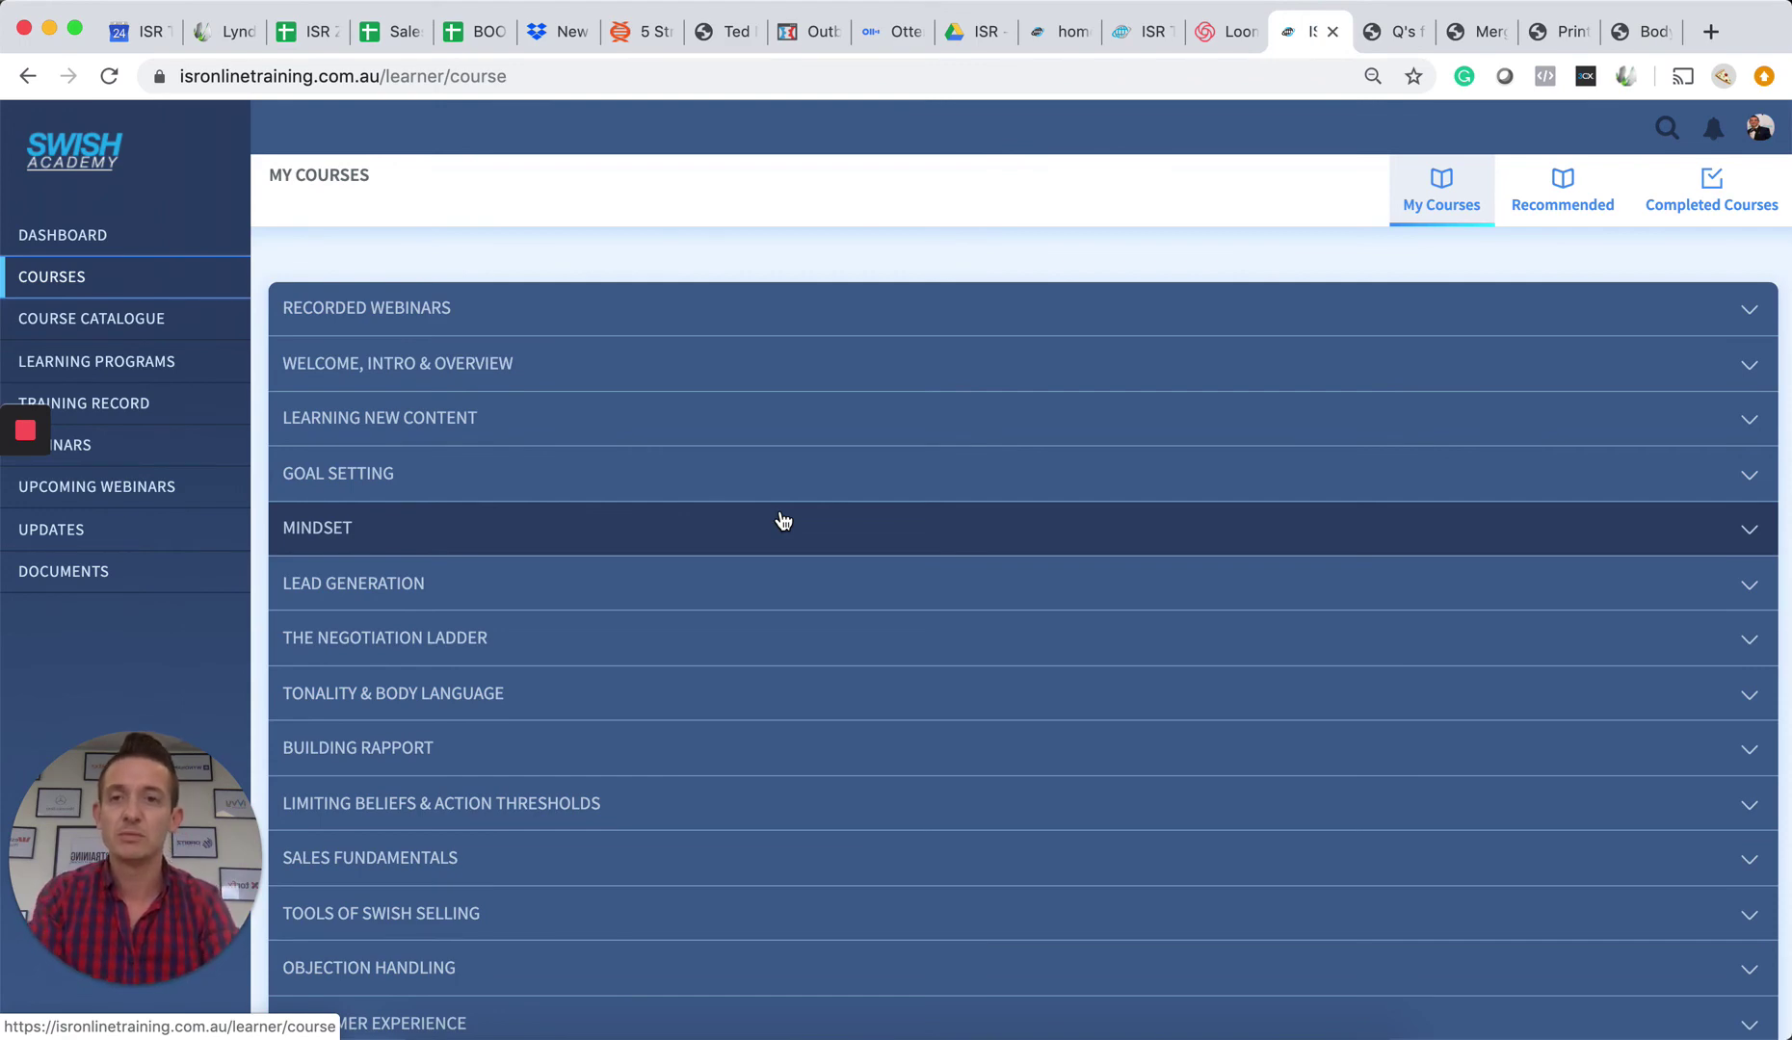
pyautogui.scroll(-1, 711, 687)
pyautogui.scroll(-1, 710, 687)
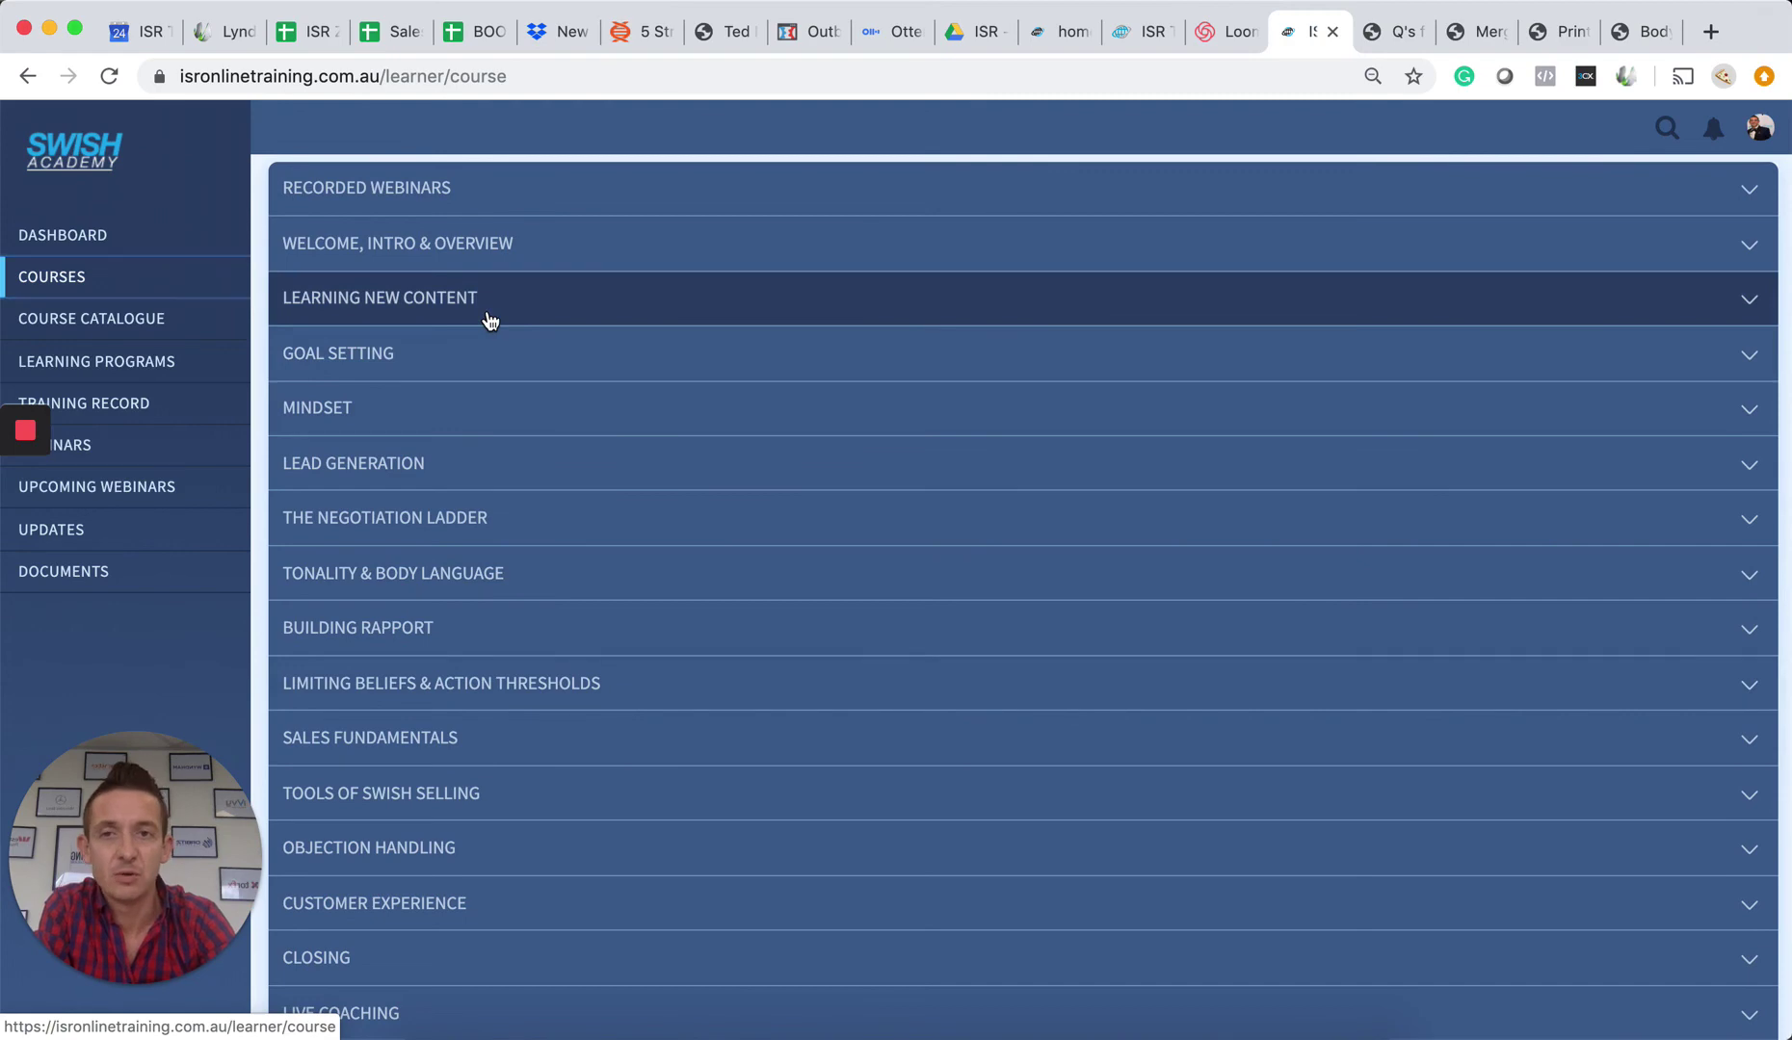
# - Expand Learning New Content, Goal Setting, Mindset, Lead Generation and The Negotiation Ladder
pyautogui.click(487, 316)
pyautogui.scroll(-3, 488, 316)
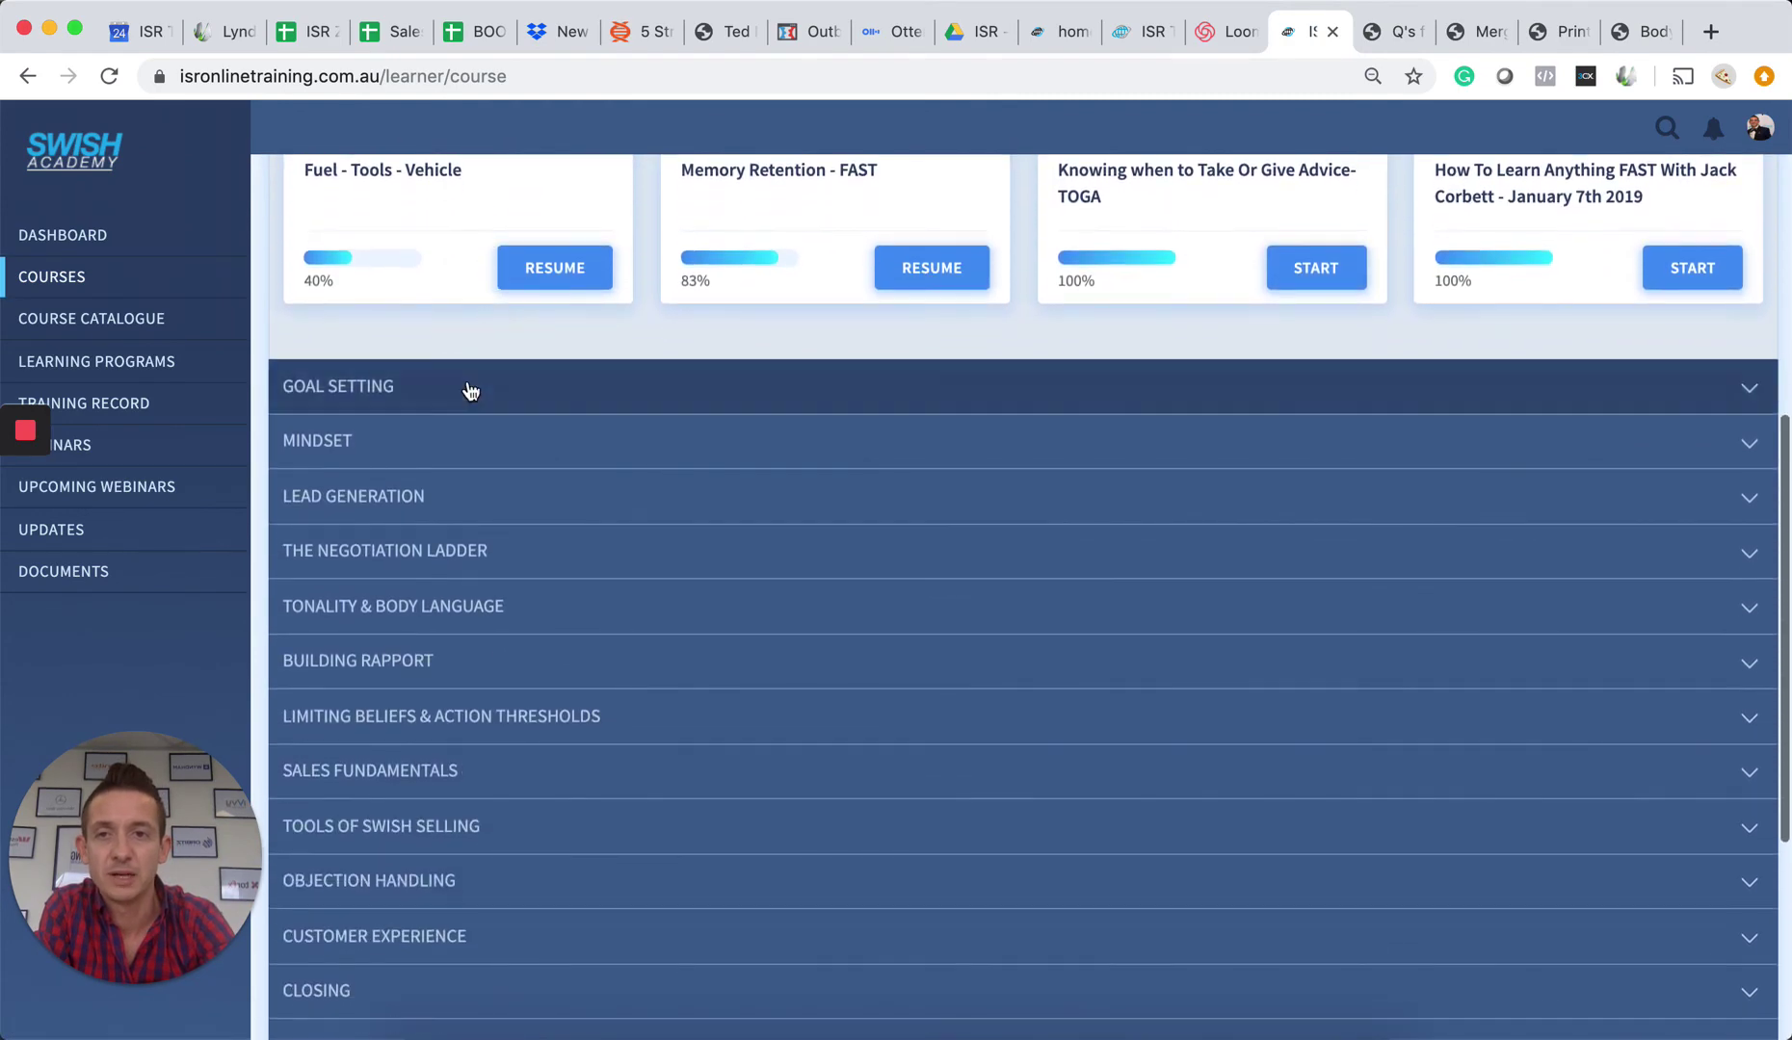
pyautogui.click(470, 390)
pyautogui.scroll(-5, 470, 390)
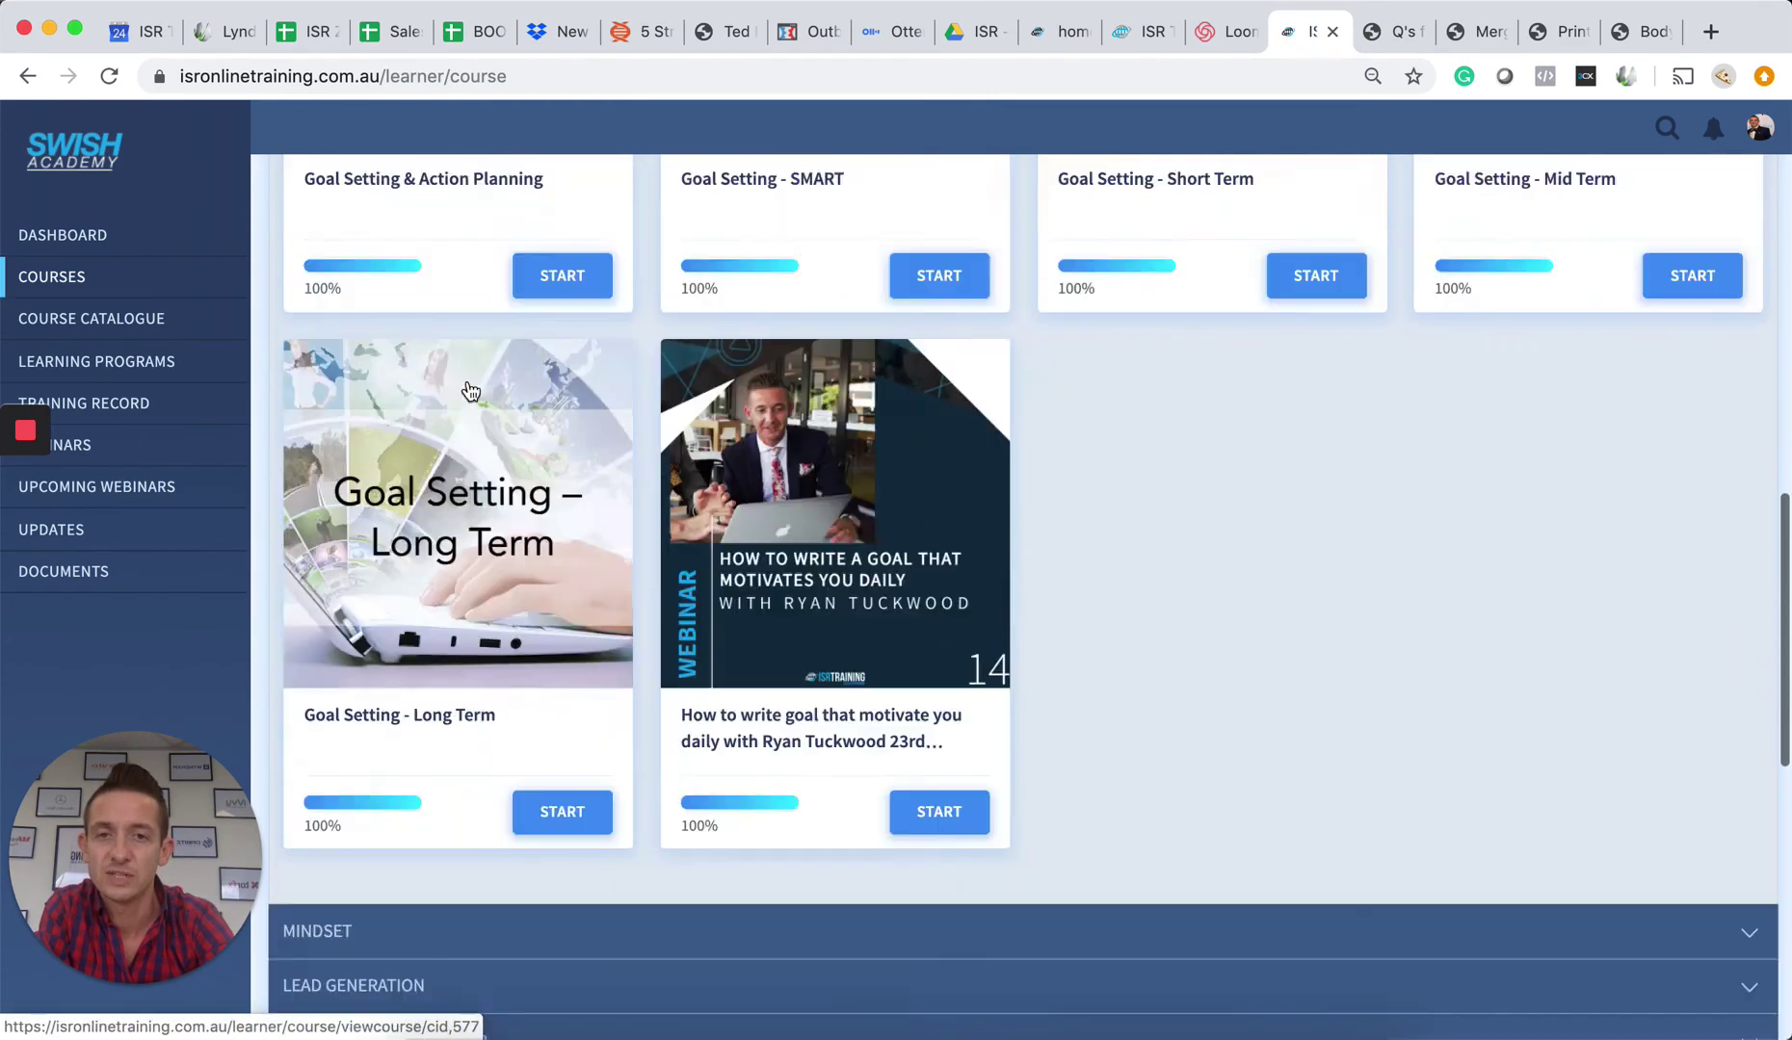
pyautogui.scroll(-5, 470, 390)
pyautogui.click(470, 380)
pyautogui.scroll(-4, 470, 380)
pyautogui.scroll(-4, 470, 380)
pyautogui.scroll(-4, 470, 381)
pyautogui.scroll(-3, 470, 381)
pyautogui.scroll(-2, 470, 381)
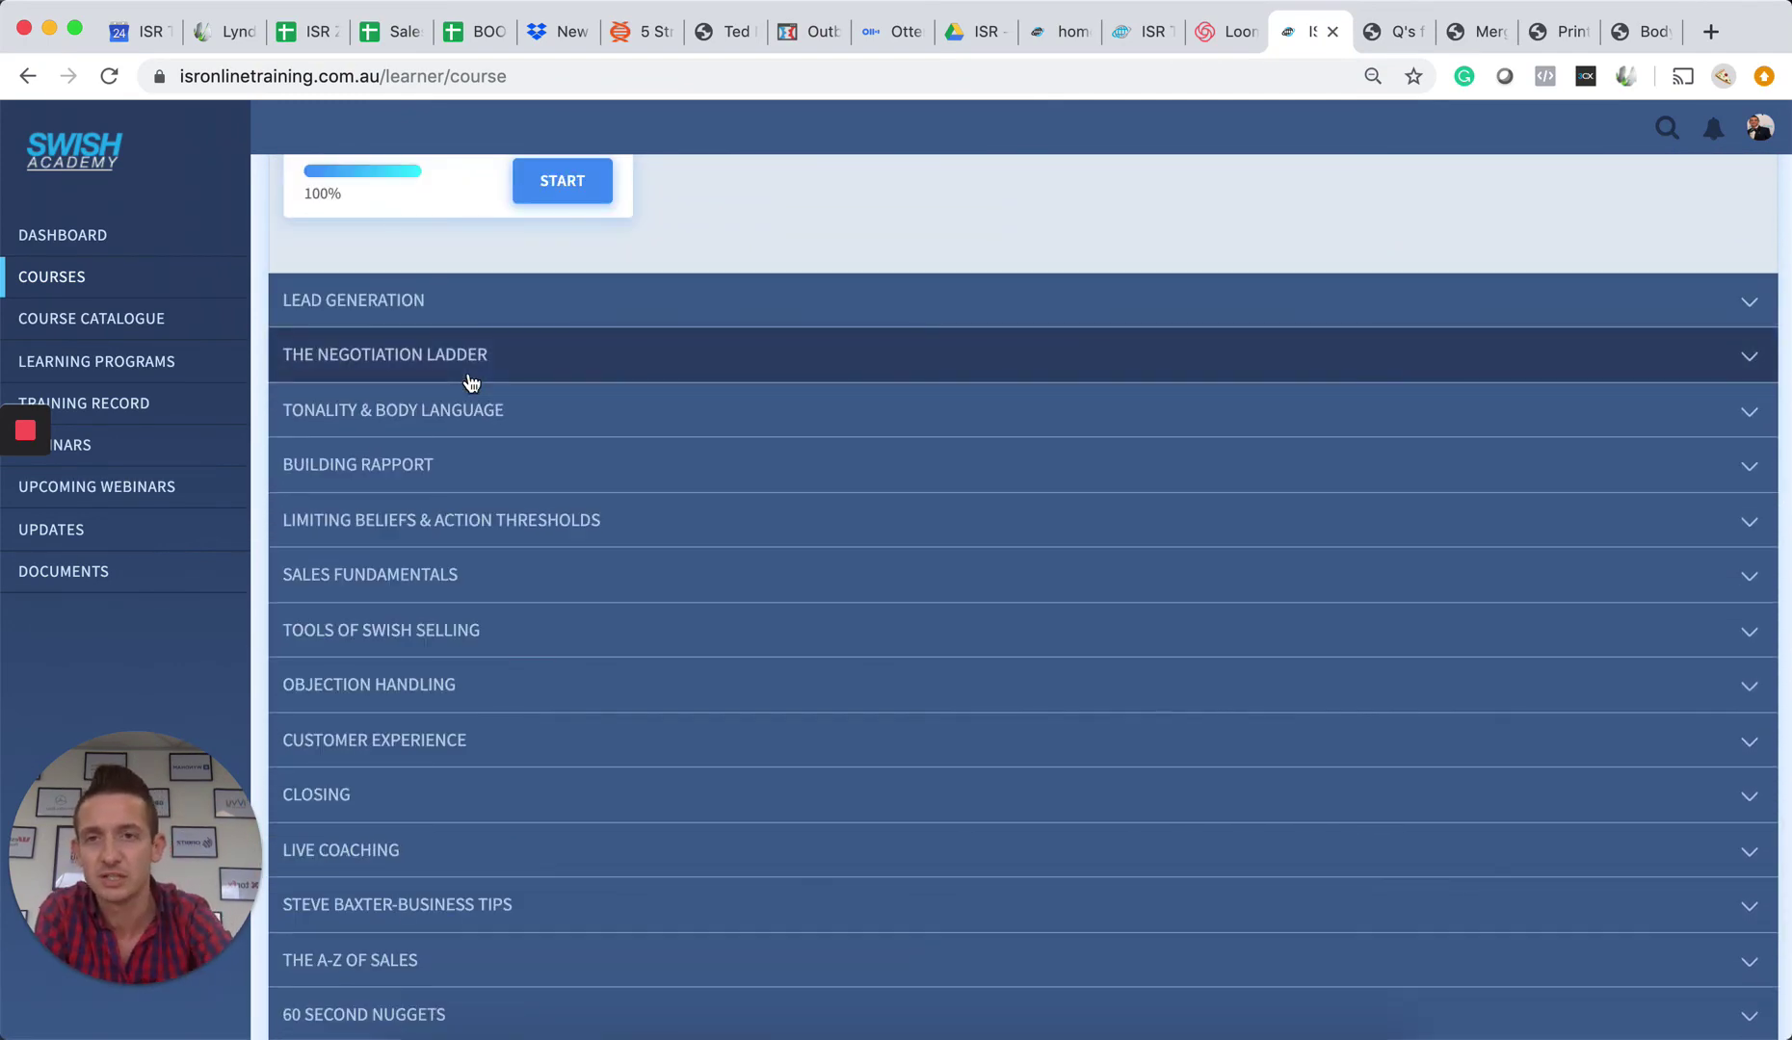
pyautogui.click(476, 307)
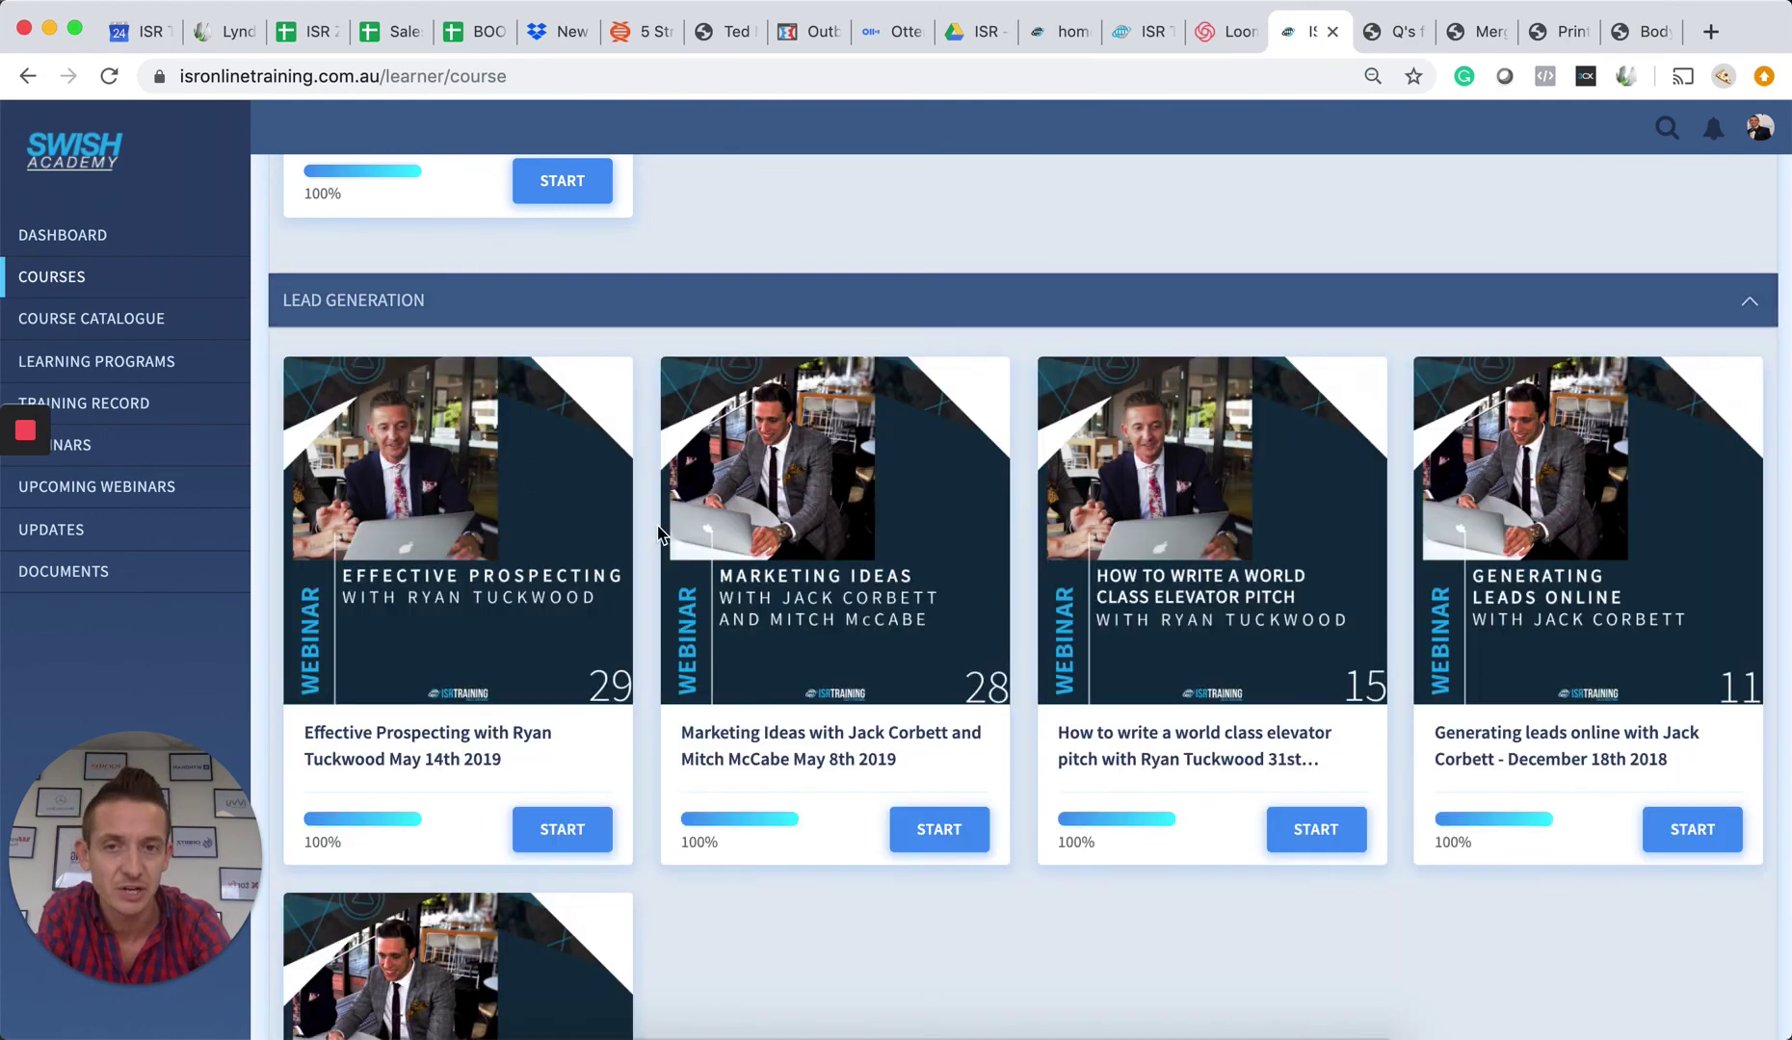
pyautogui.scroll(-3, 657, 524)
pyautogui.scroll(-4, 656, 524)
pyautogui.scroll(-3, 657, 524)
pyautogui.scroll(-3, 657, 524)
pyautogui.scroll(-3, 707, 529)
pyautogui.click(623, 459)
pyautogui.scroll(-4, 623, 480)
pyautogui.scroll(-4, 623, 480)
pyautogui.scroll(-3, 624, 480)
pyautogui.scroll(-2, 623, 479)
pyautogui.scroll(-5, 623, 480)
pyautogui.scroll(-2, 623, 480)
# - Expand Tonality & Body Language, Building Rapport, Steve Baxter-Business Tips, 60 Second Nuggets and Shark Tank
pyautogui.click(514, 266)
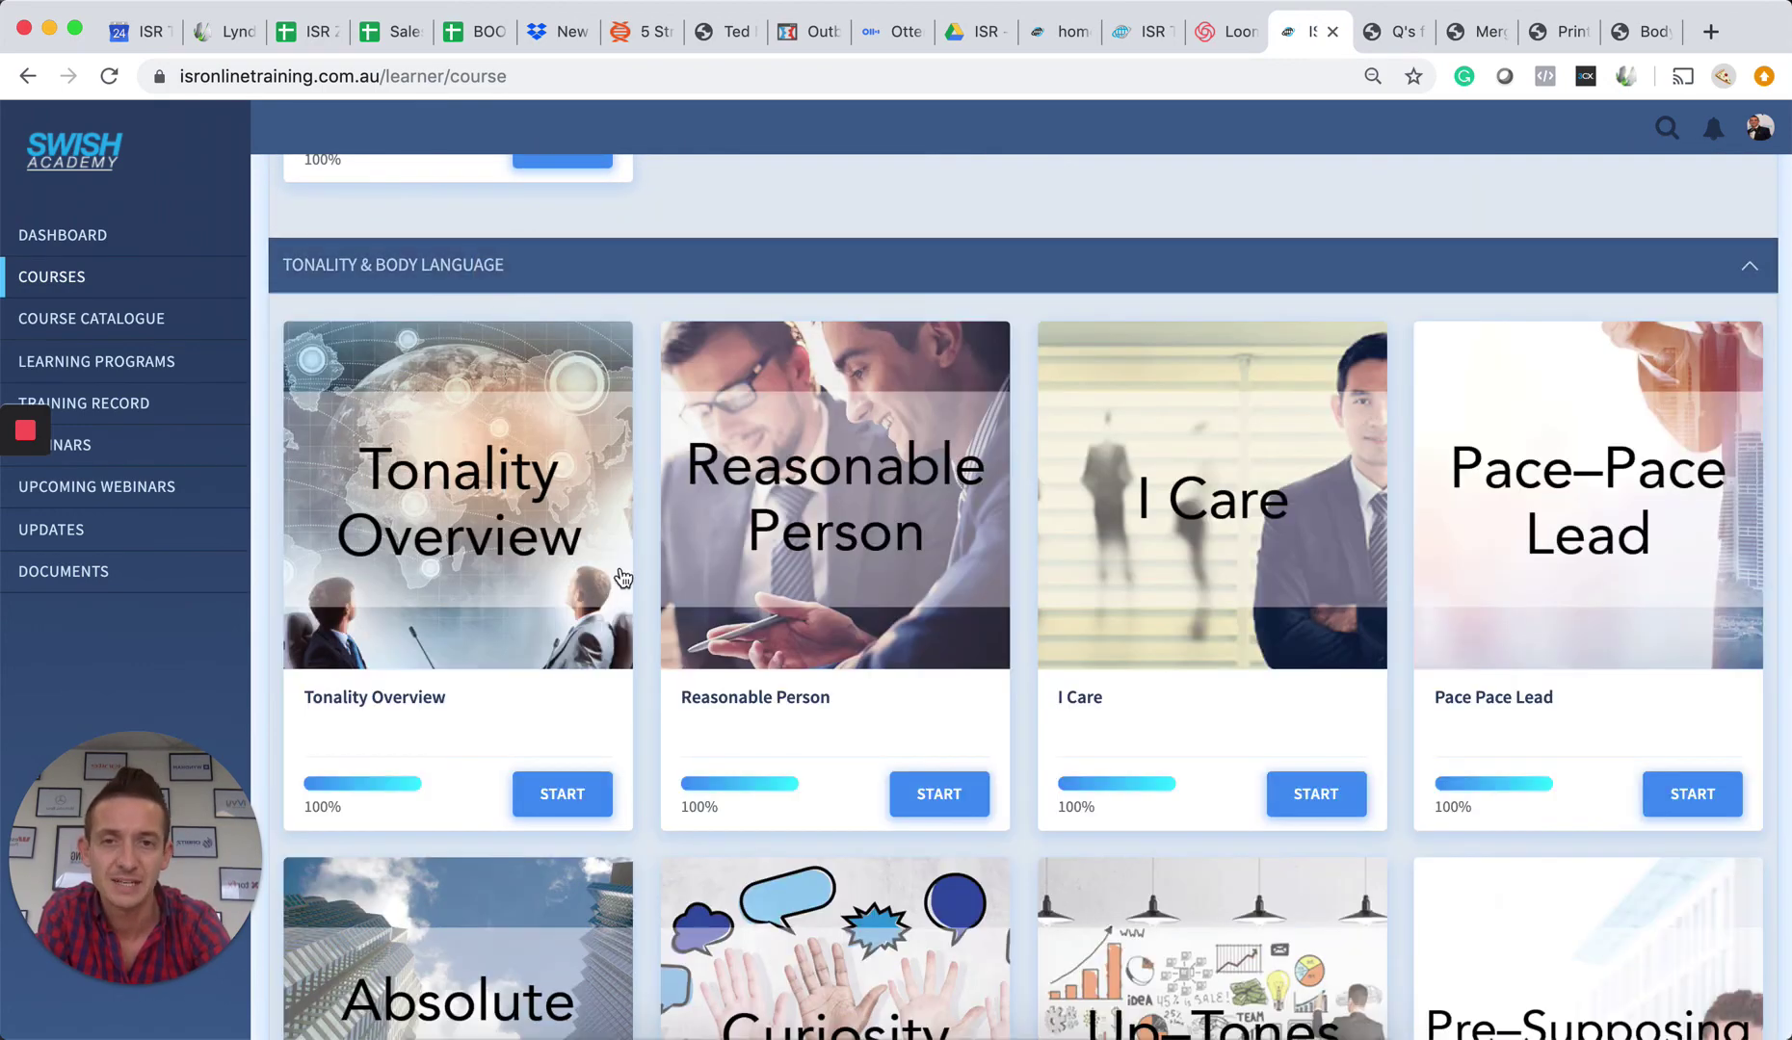
pyautogui.scroll(-5, 642, 533)
pyautogui.scroll(-3, 643, 533)
pyautogui.scroll(-4, 643, 533)
pyautogui.scroll(-3, 643, 533)
pyautogui.scroll(-5, 643, 532)
pyautogui.click(513, 265)
pyautogui.scroll(-1, 648, 492)
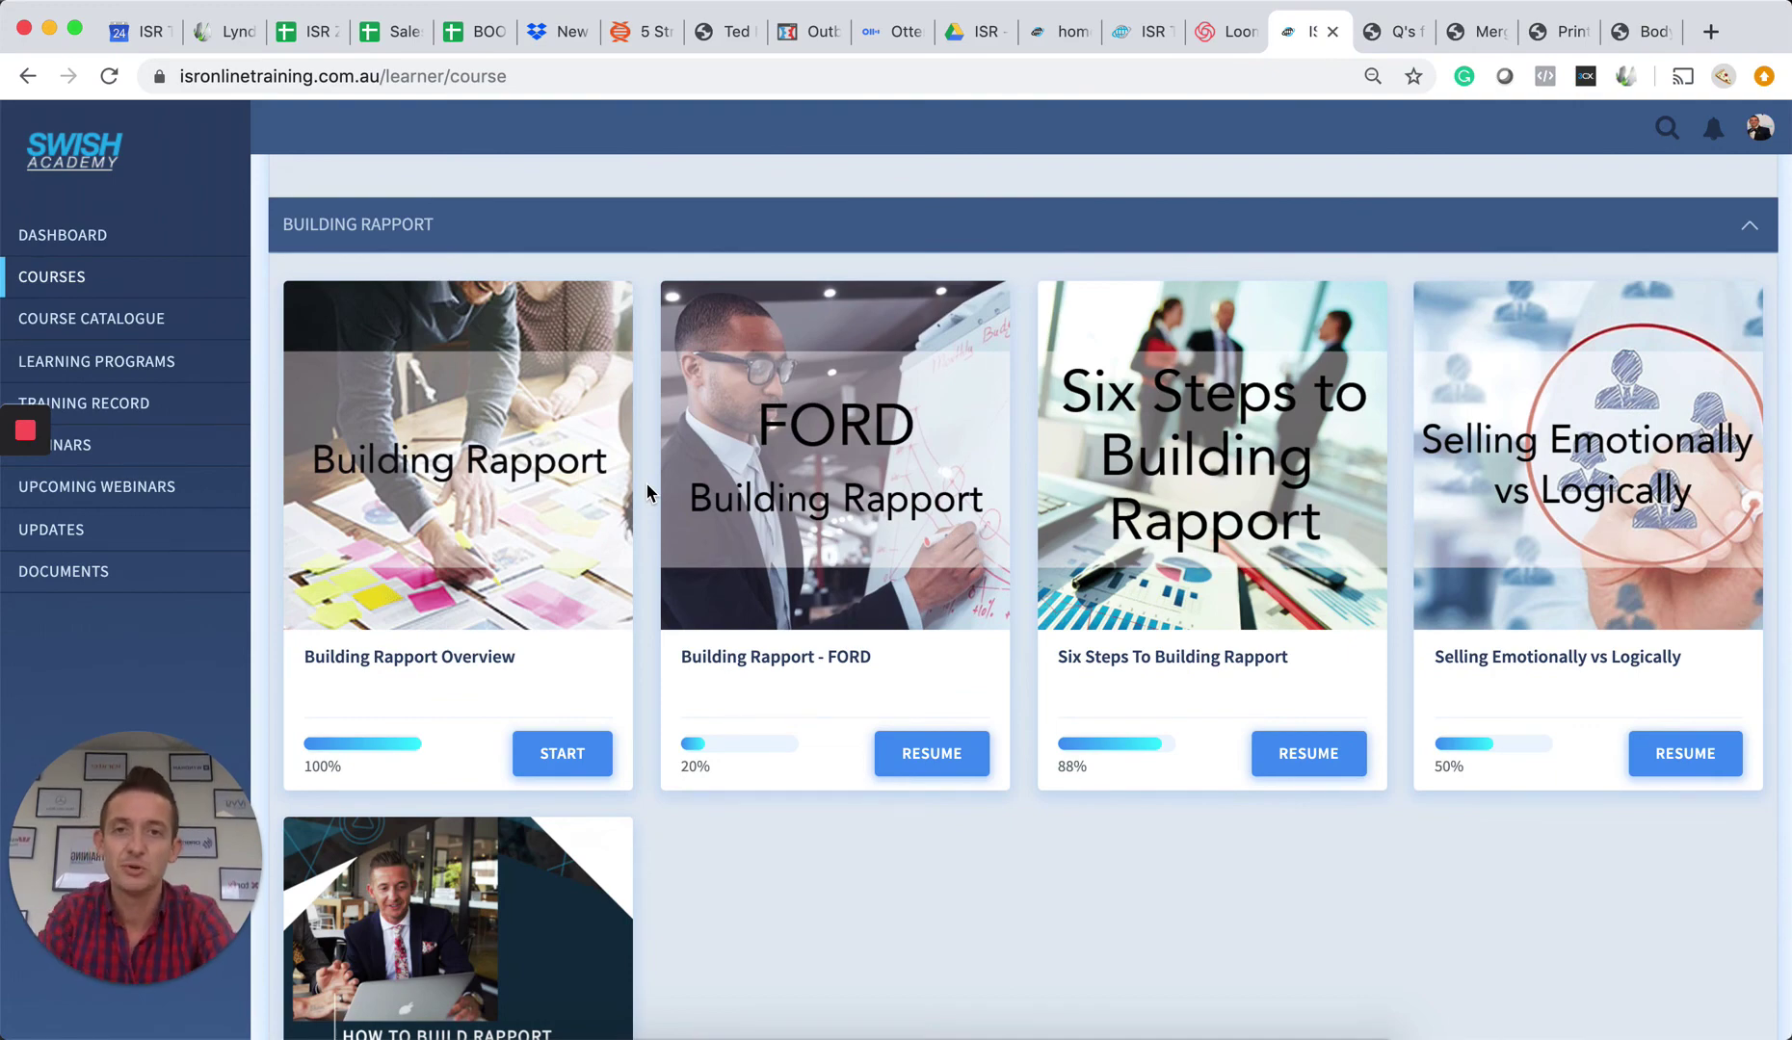
pyautogui.scroll(-5, 648, 493)
pyautogui.scroll(-5, 648, 492)
pyautogui.scroll(-5, 648, 492)
pyautogui.scroll(-3, 648, 493)
pyautogui.scroll(-1, 648, 492)
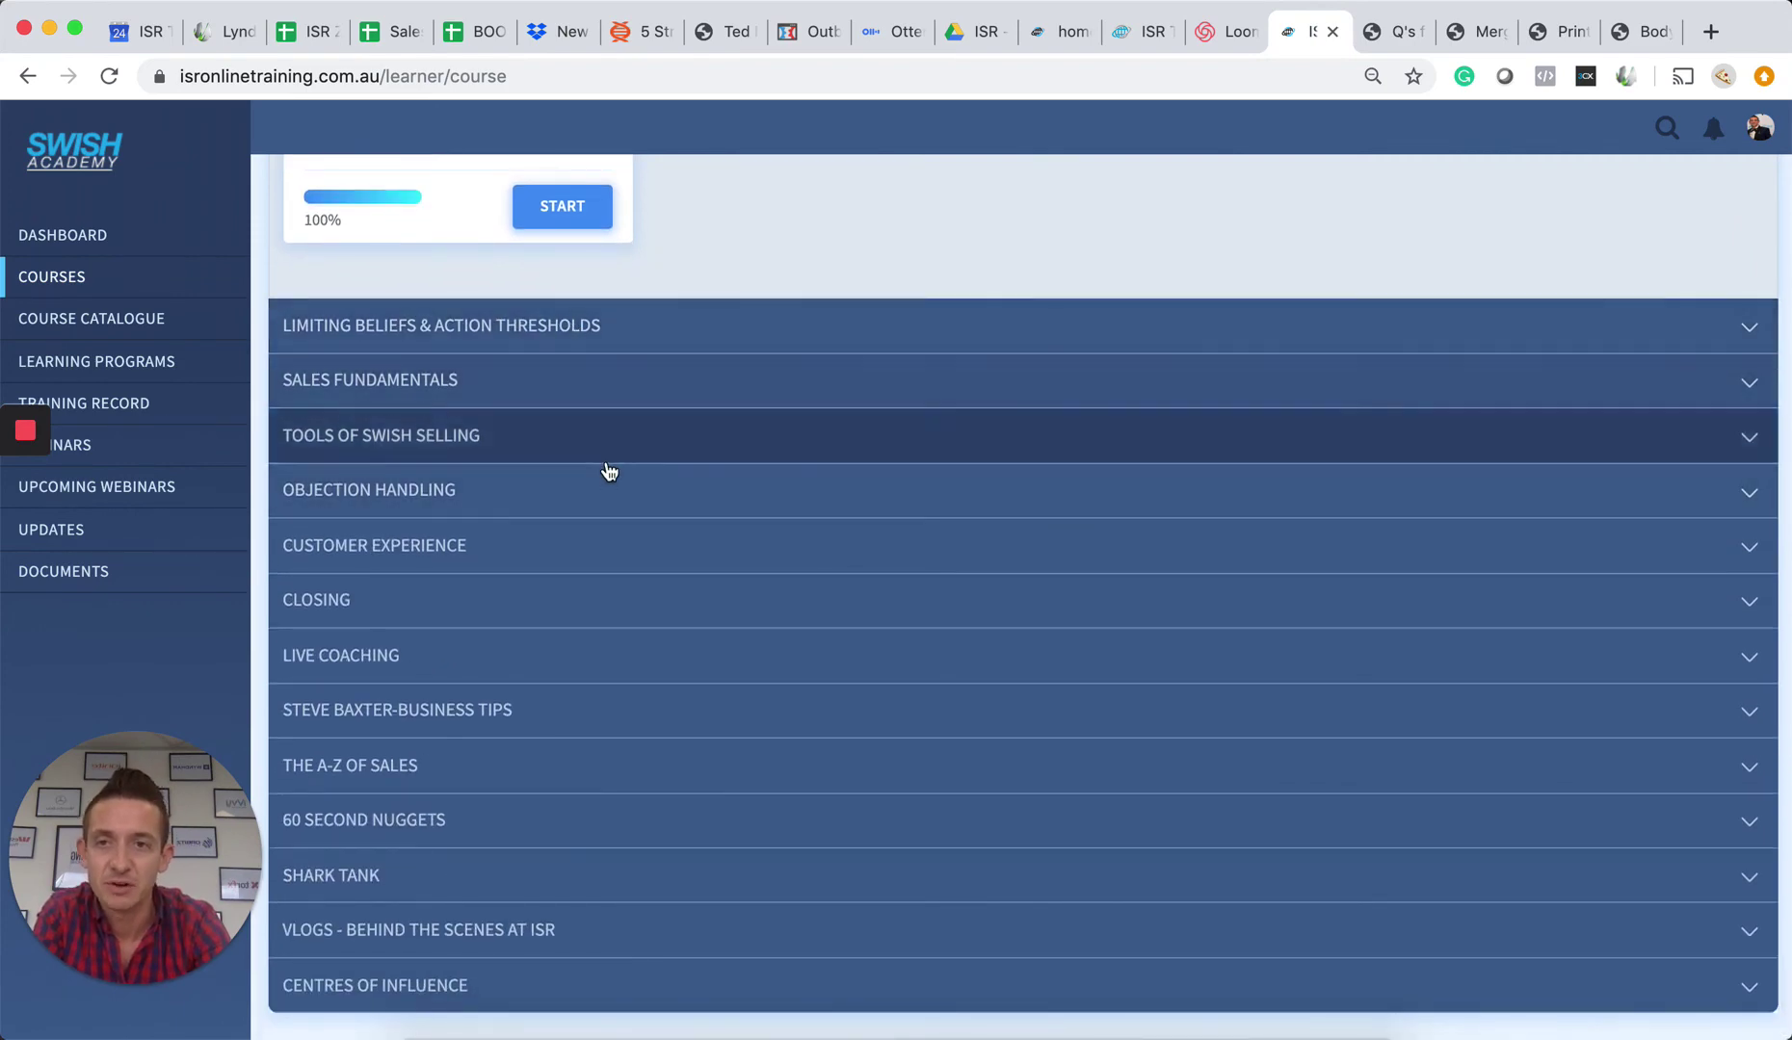
pyautogui.scroll(-1, 609, 471)
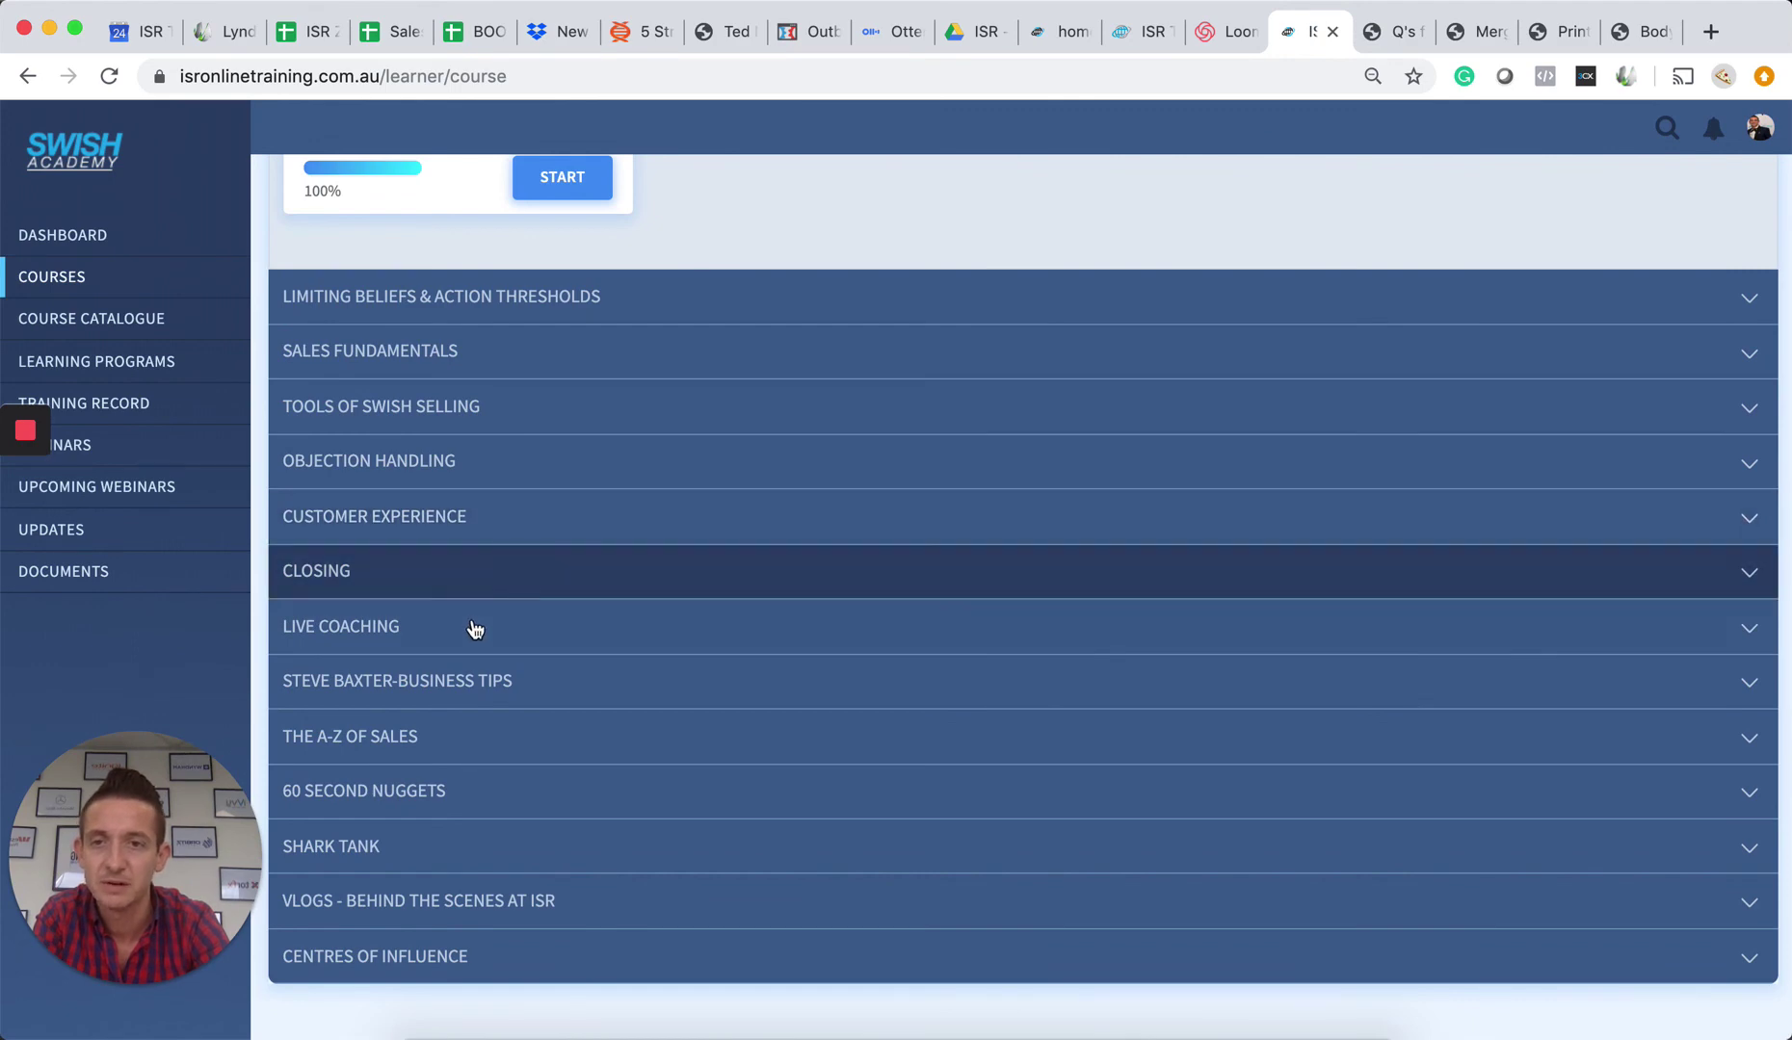
pyautogui.click(470, 677)
pyautogui.scroll(-5, 470, 677)
pyautogui.scroll(-1, 539, 488)
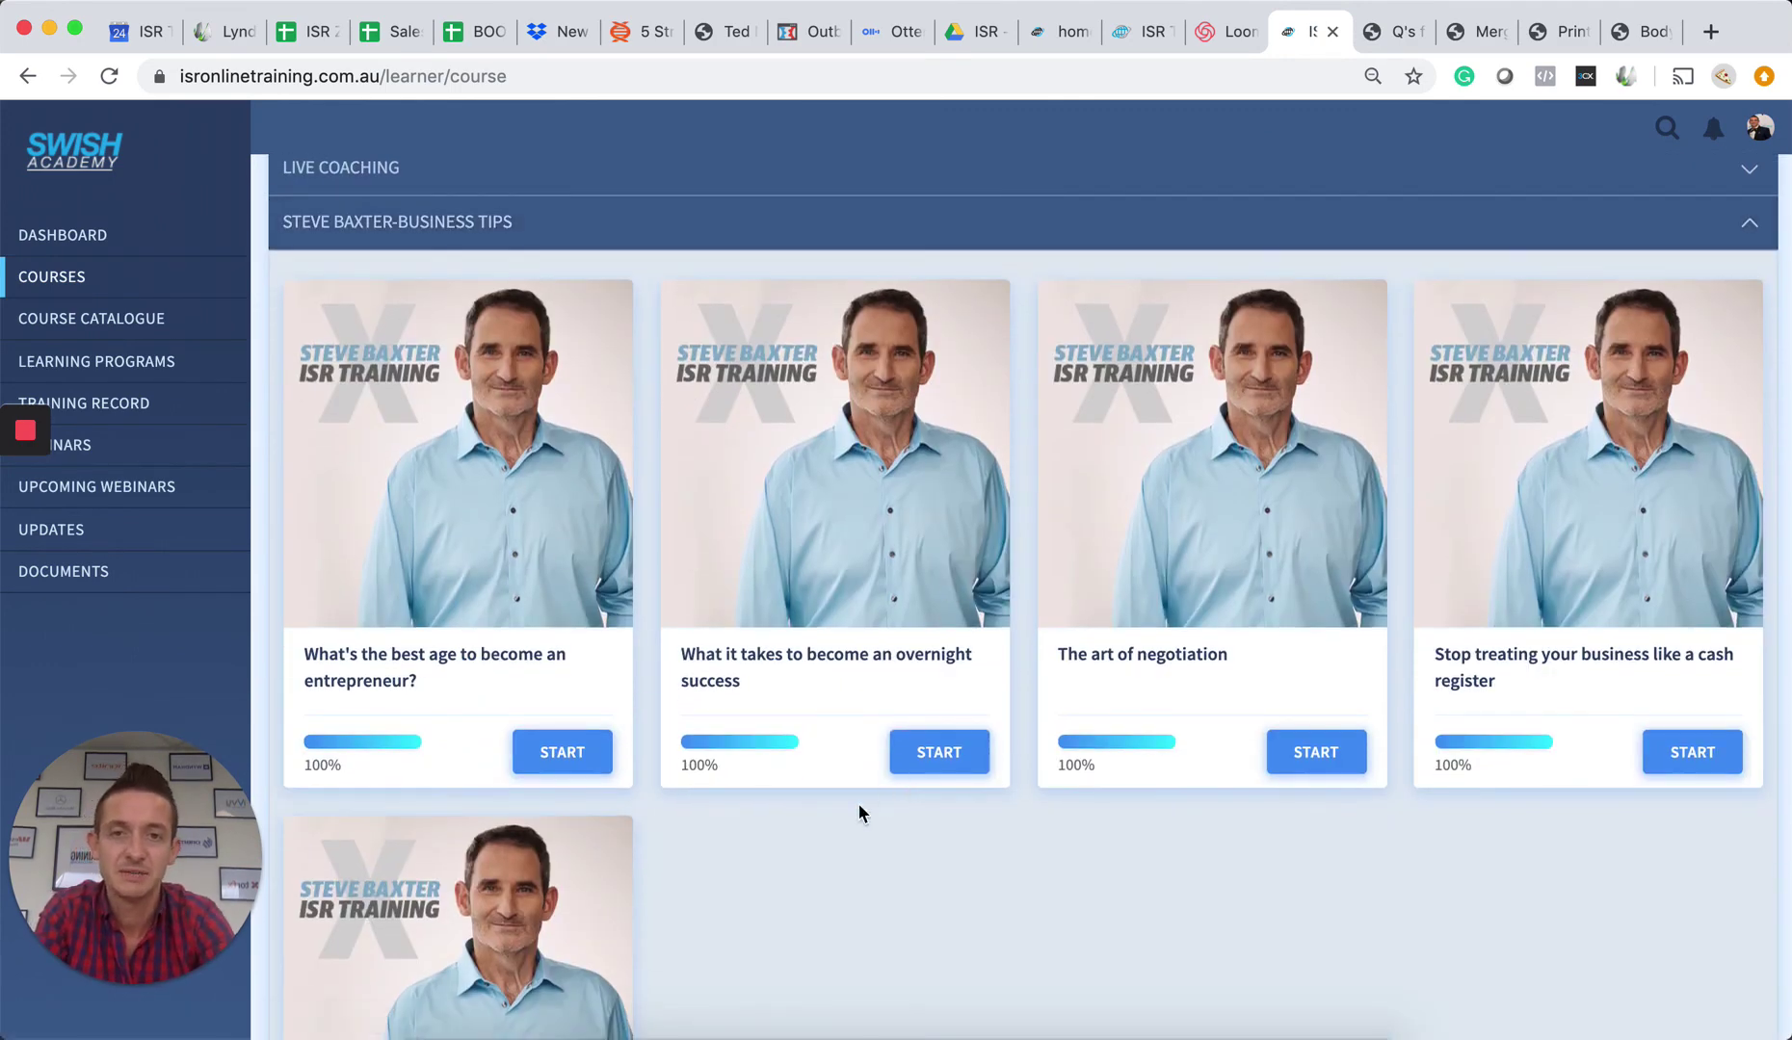
pyautogui.scroll(-1, 782, 878)
pyautogui.scroll(-5, 782, 867)
pyautogui.scroll(-2, 781, 868)
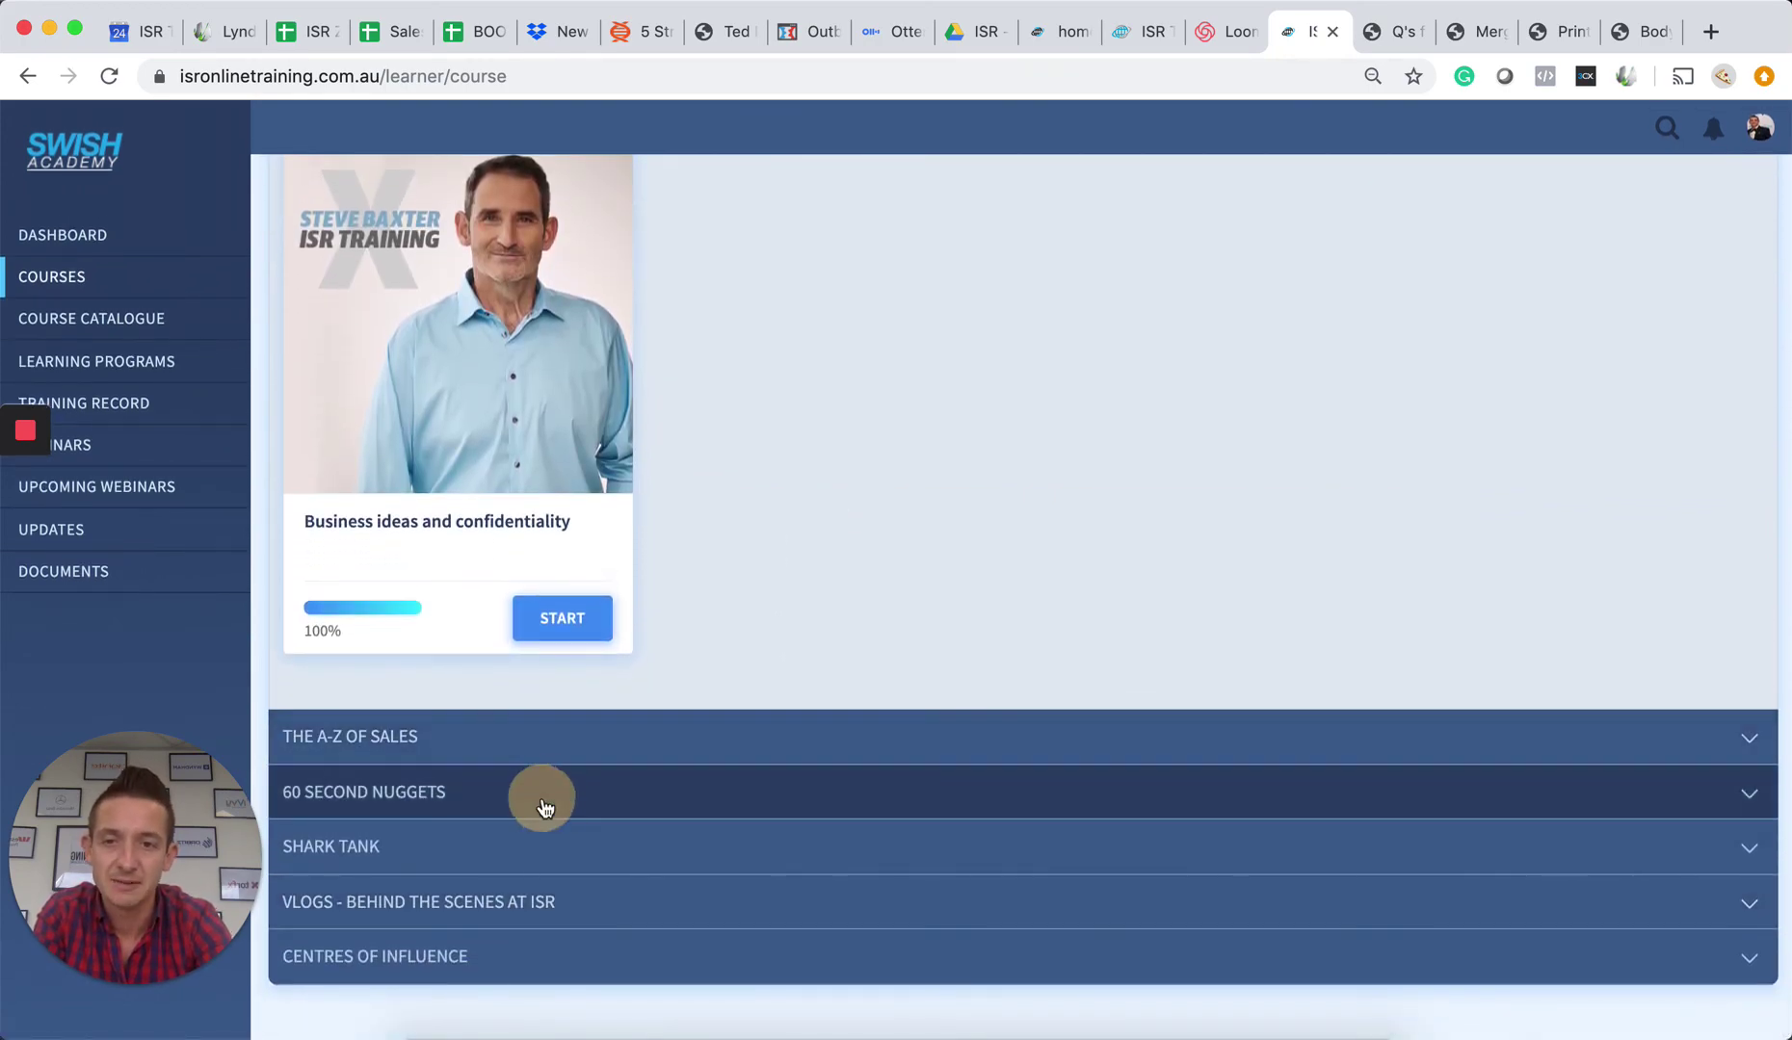
pyautogui.click(544, 795)
pyautogui.scroll(-5, 544, 807)
pyautogui.scroll(-5, 544, 807)
pyautogui.scroll(-5, 544, 807)
pyautogui.scroll(-5, 545, 807)
pyautogui.scroll(-5, 544, 807)
pyautogui.scroll(-5, 546, 808)
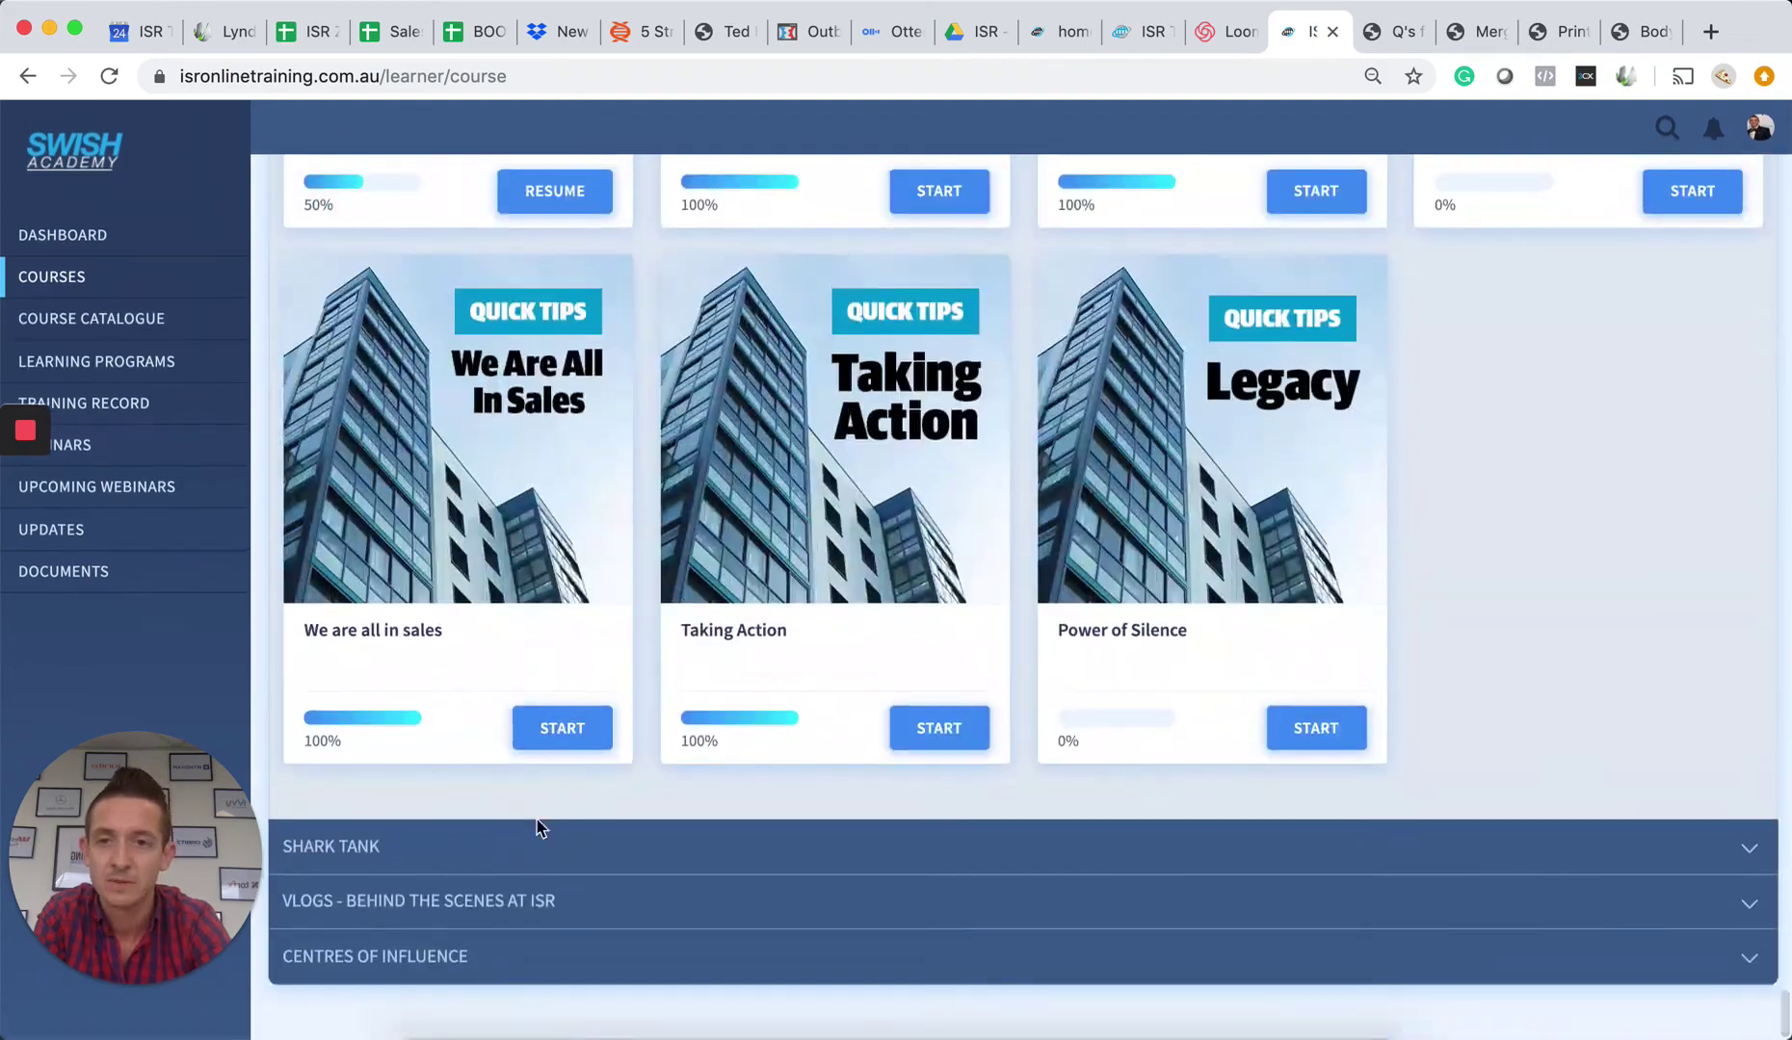
pyautogui.click(493, 847)
pyautogui.scroll(-5, 493, 867)
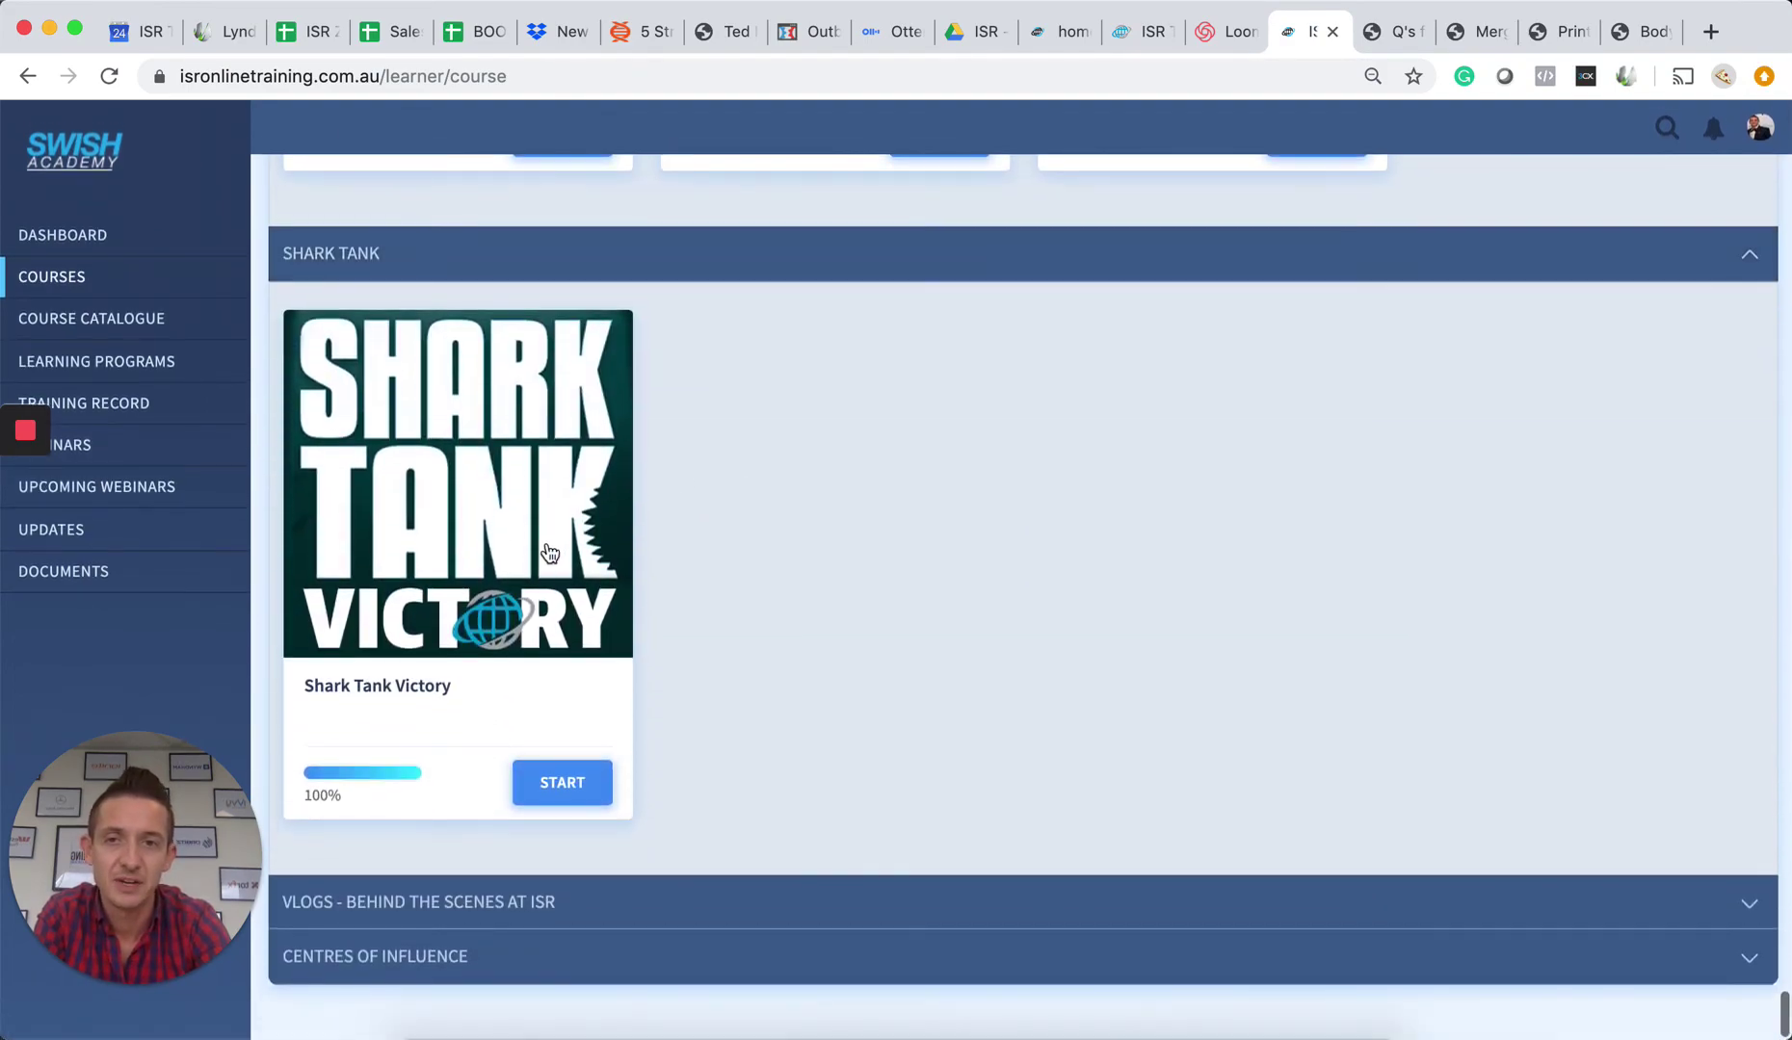
# - Play the Shark Tank Victory video from near its end, then go back to Courses
pyautogui.click(504, 538)
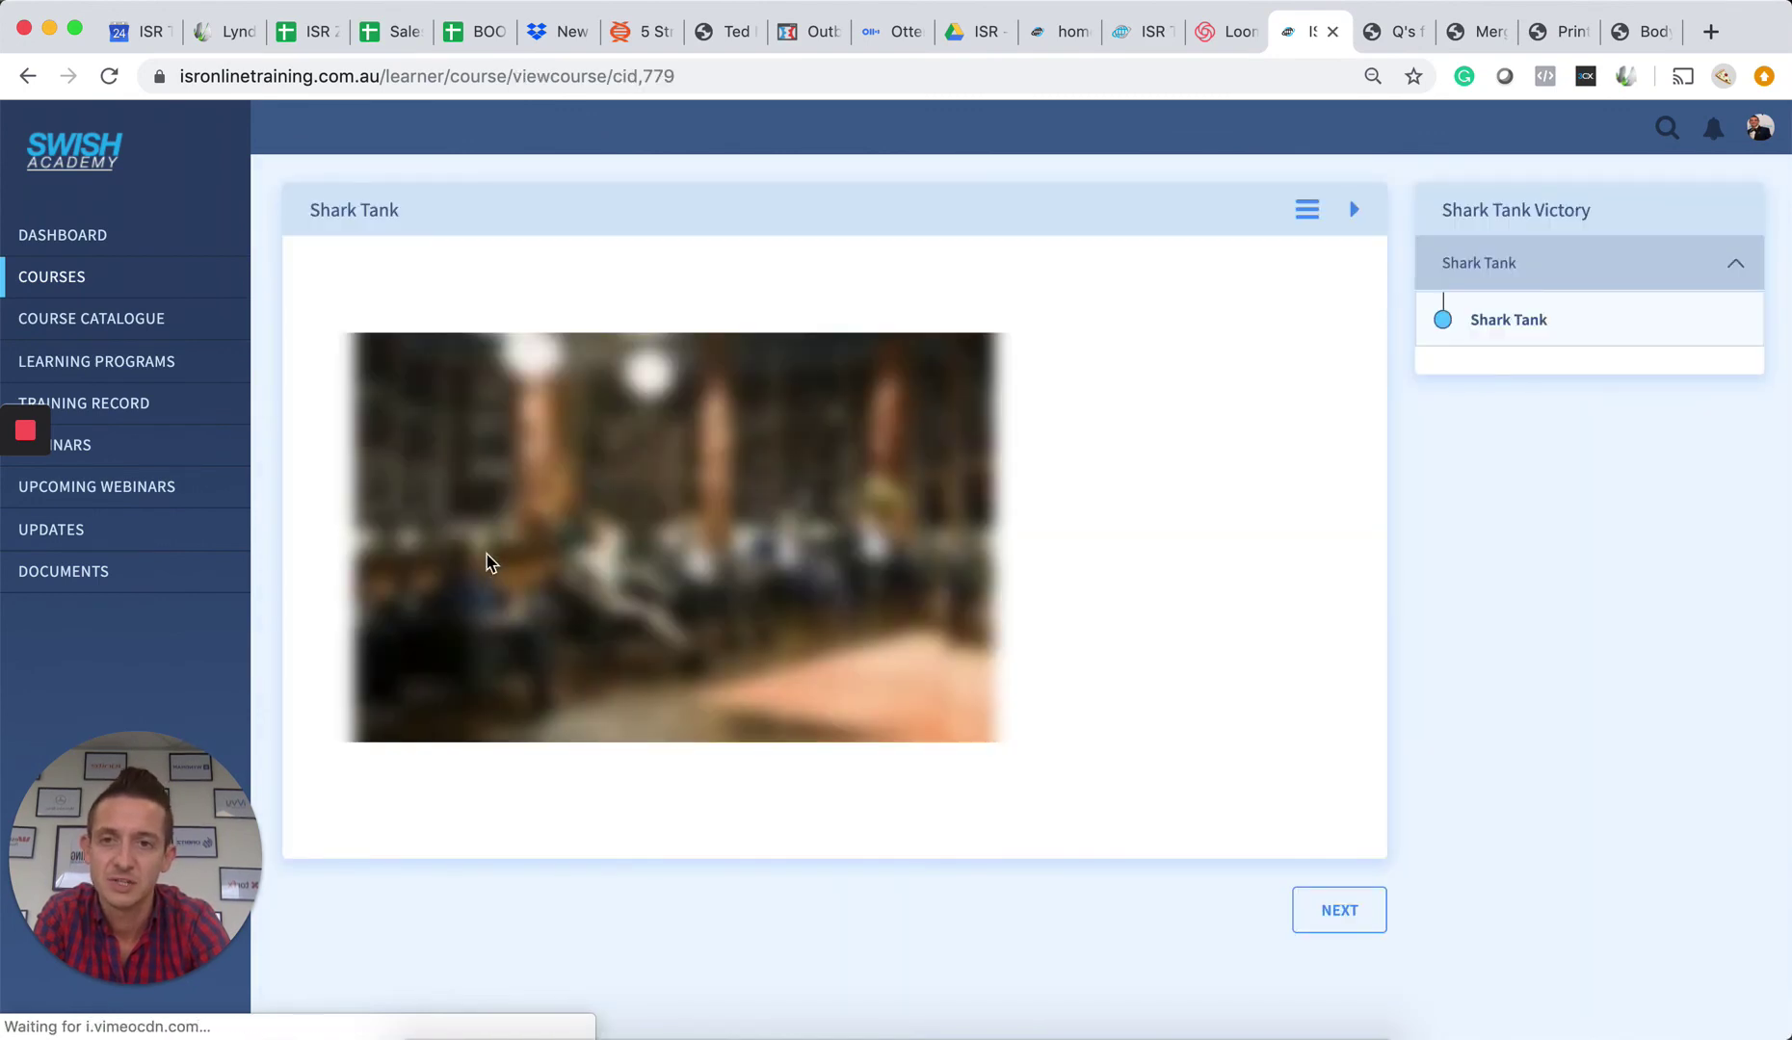
pyautogui.click(359, 709)
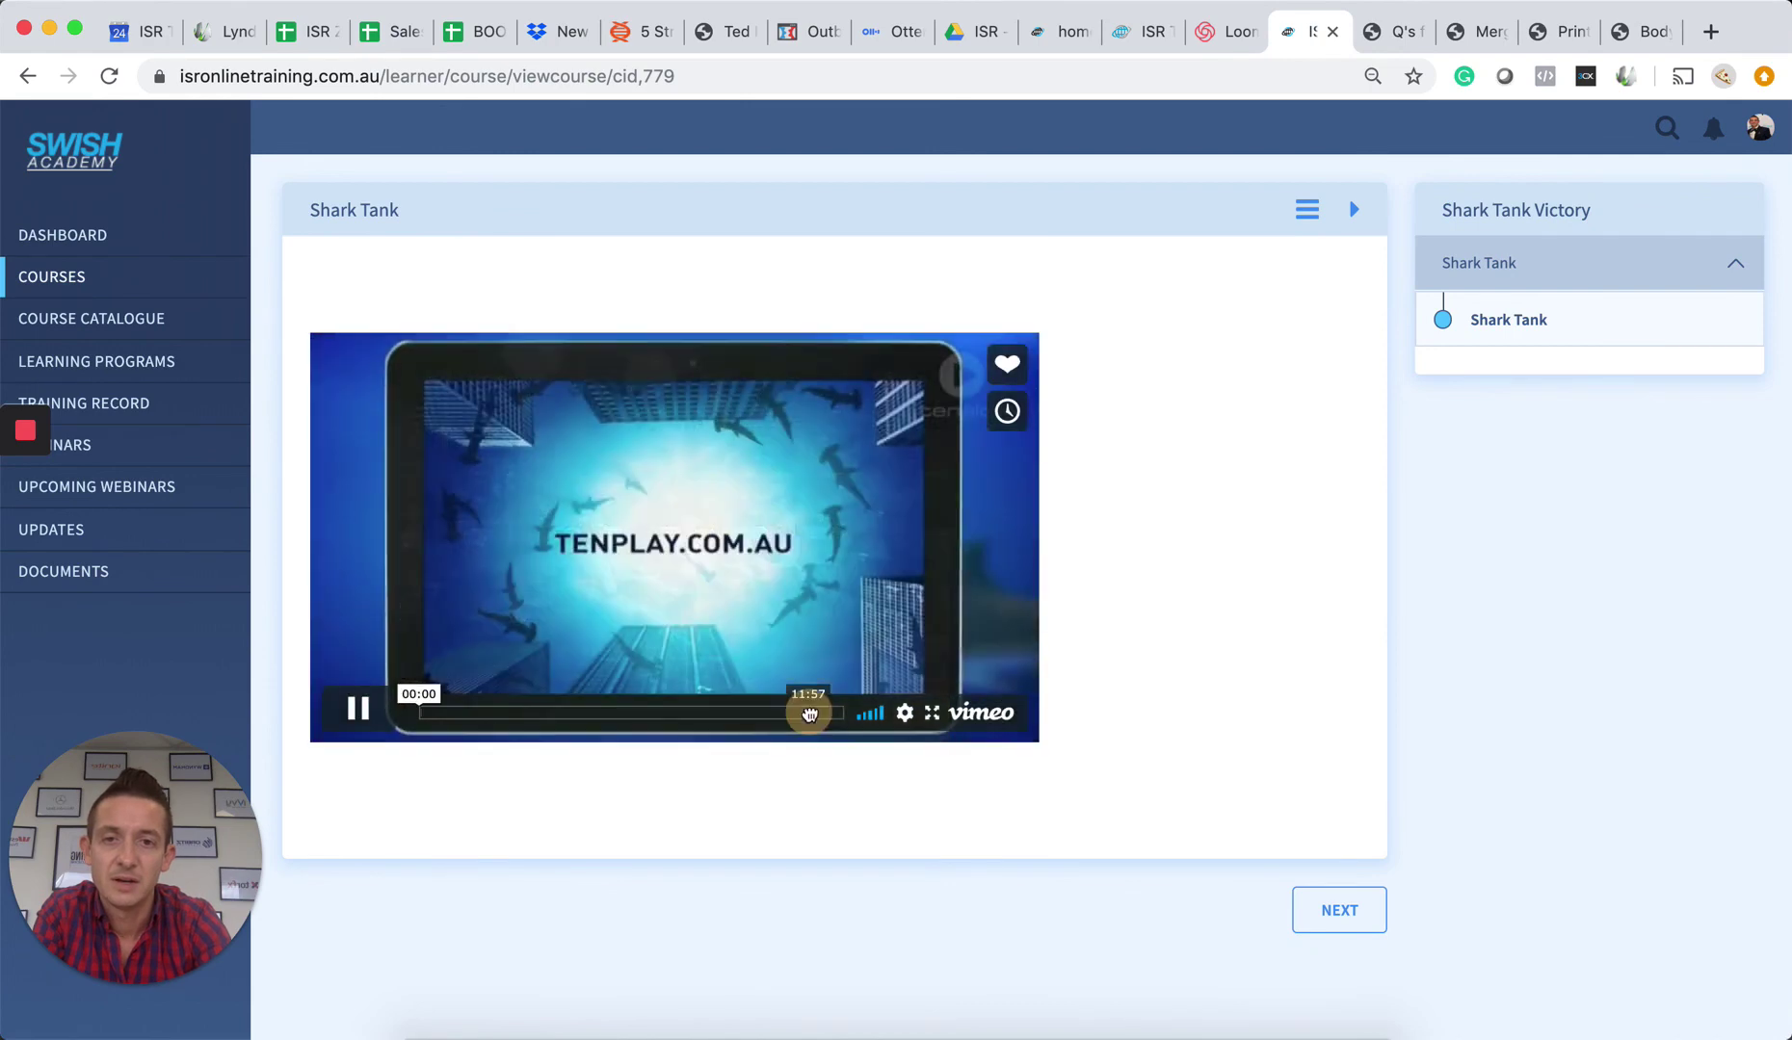
pyautogui.click(809, 716)
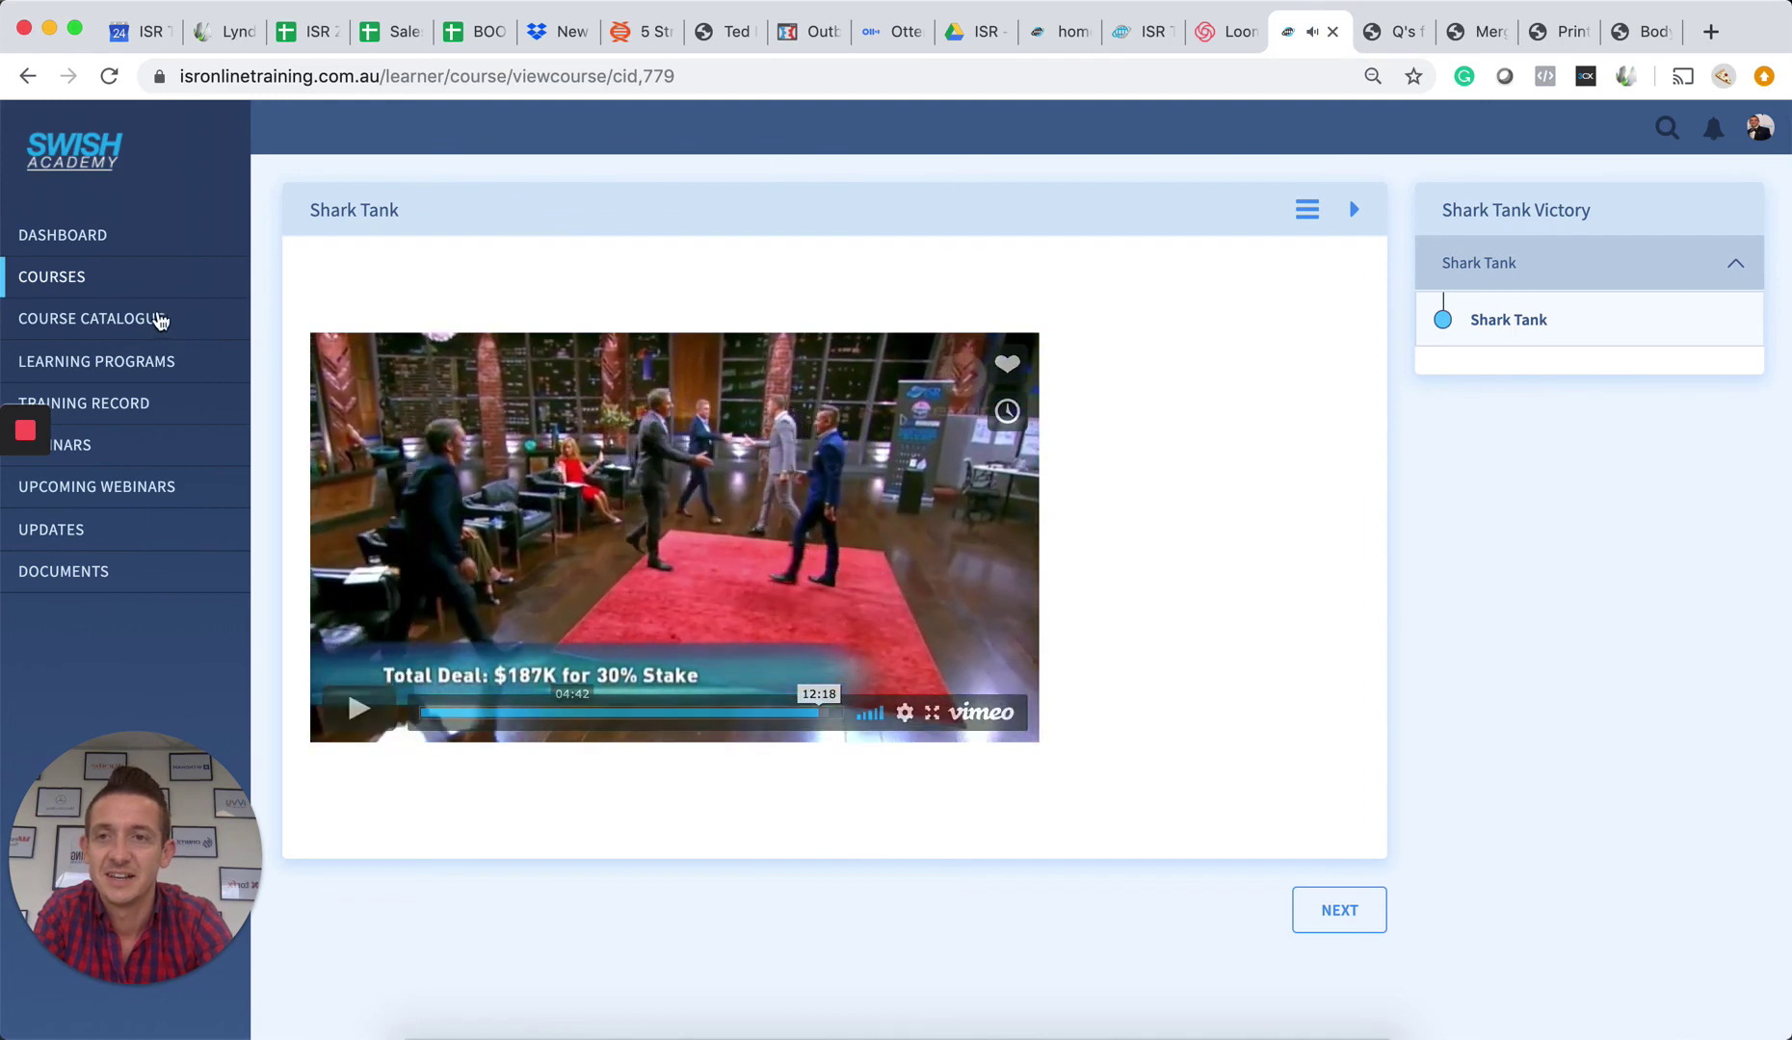
pyautogui.click(98, 279)
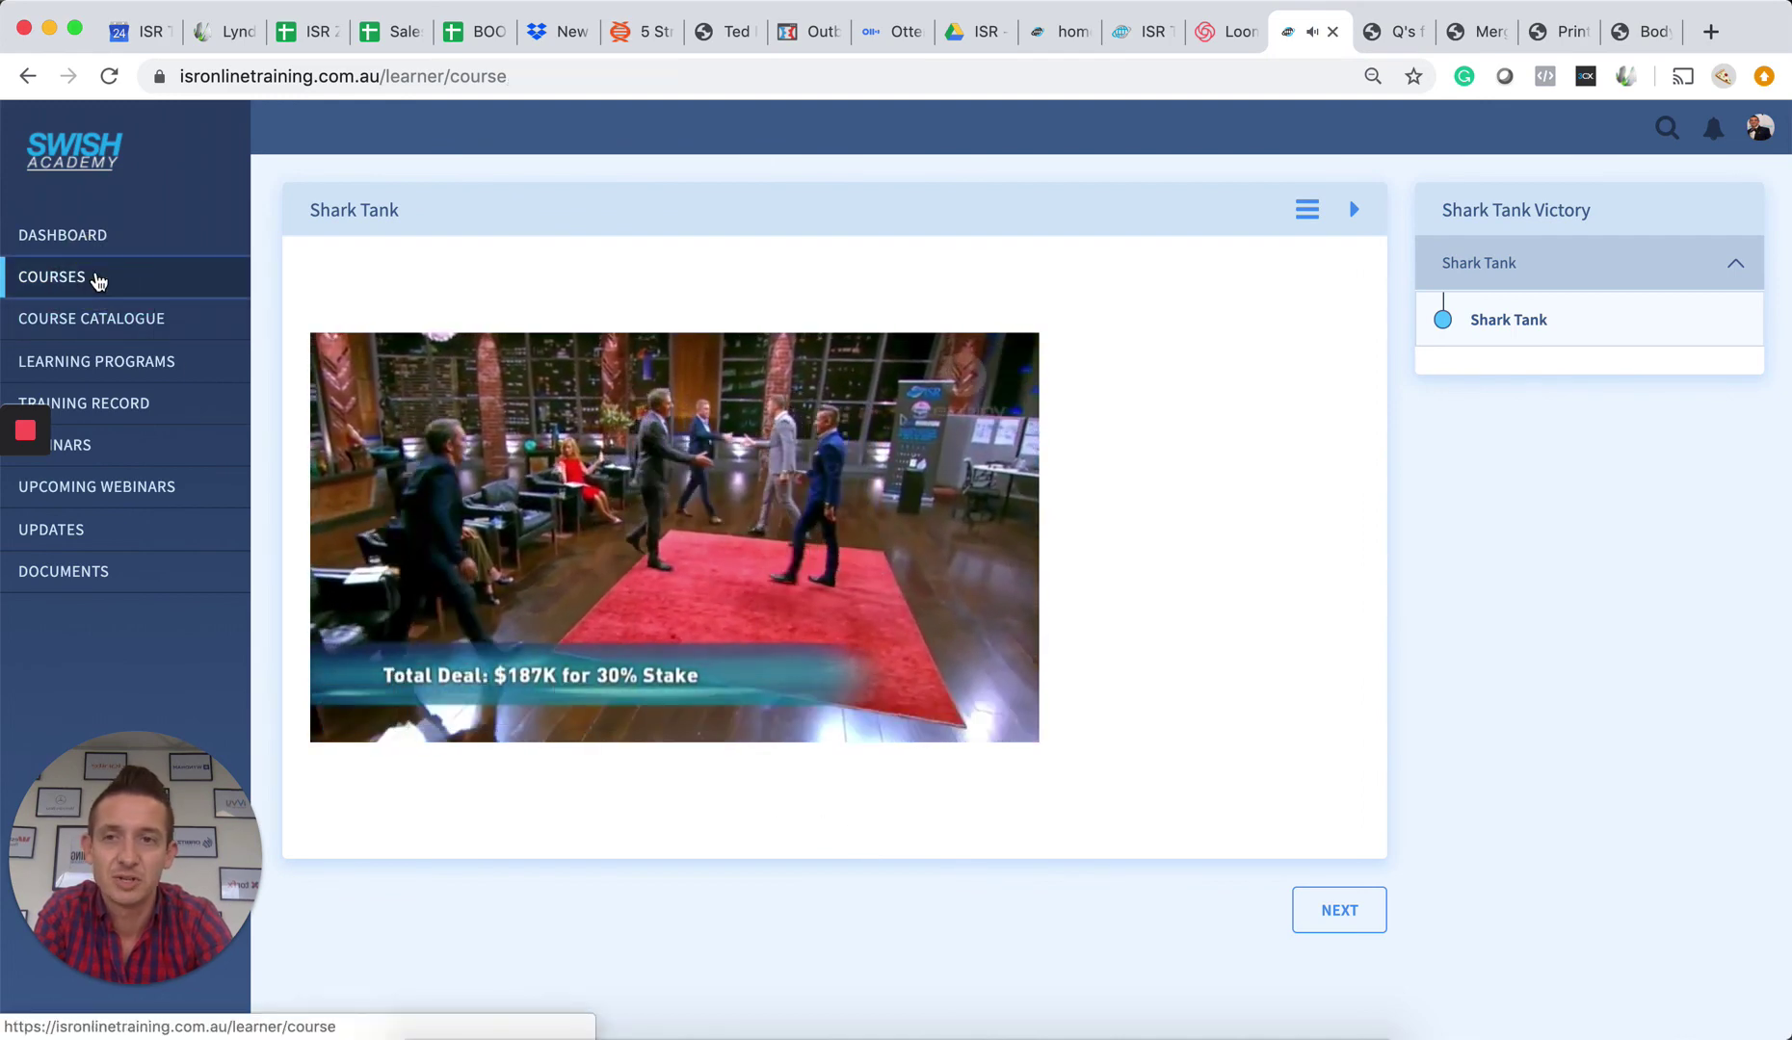
pyautogui.scroll(-5, 615, 580)
pyautogui.scroll(-2, 674, 623)
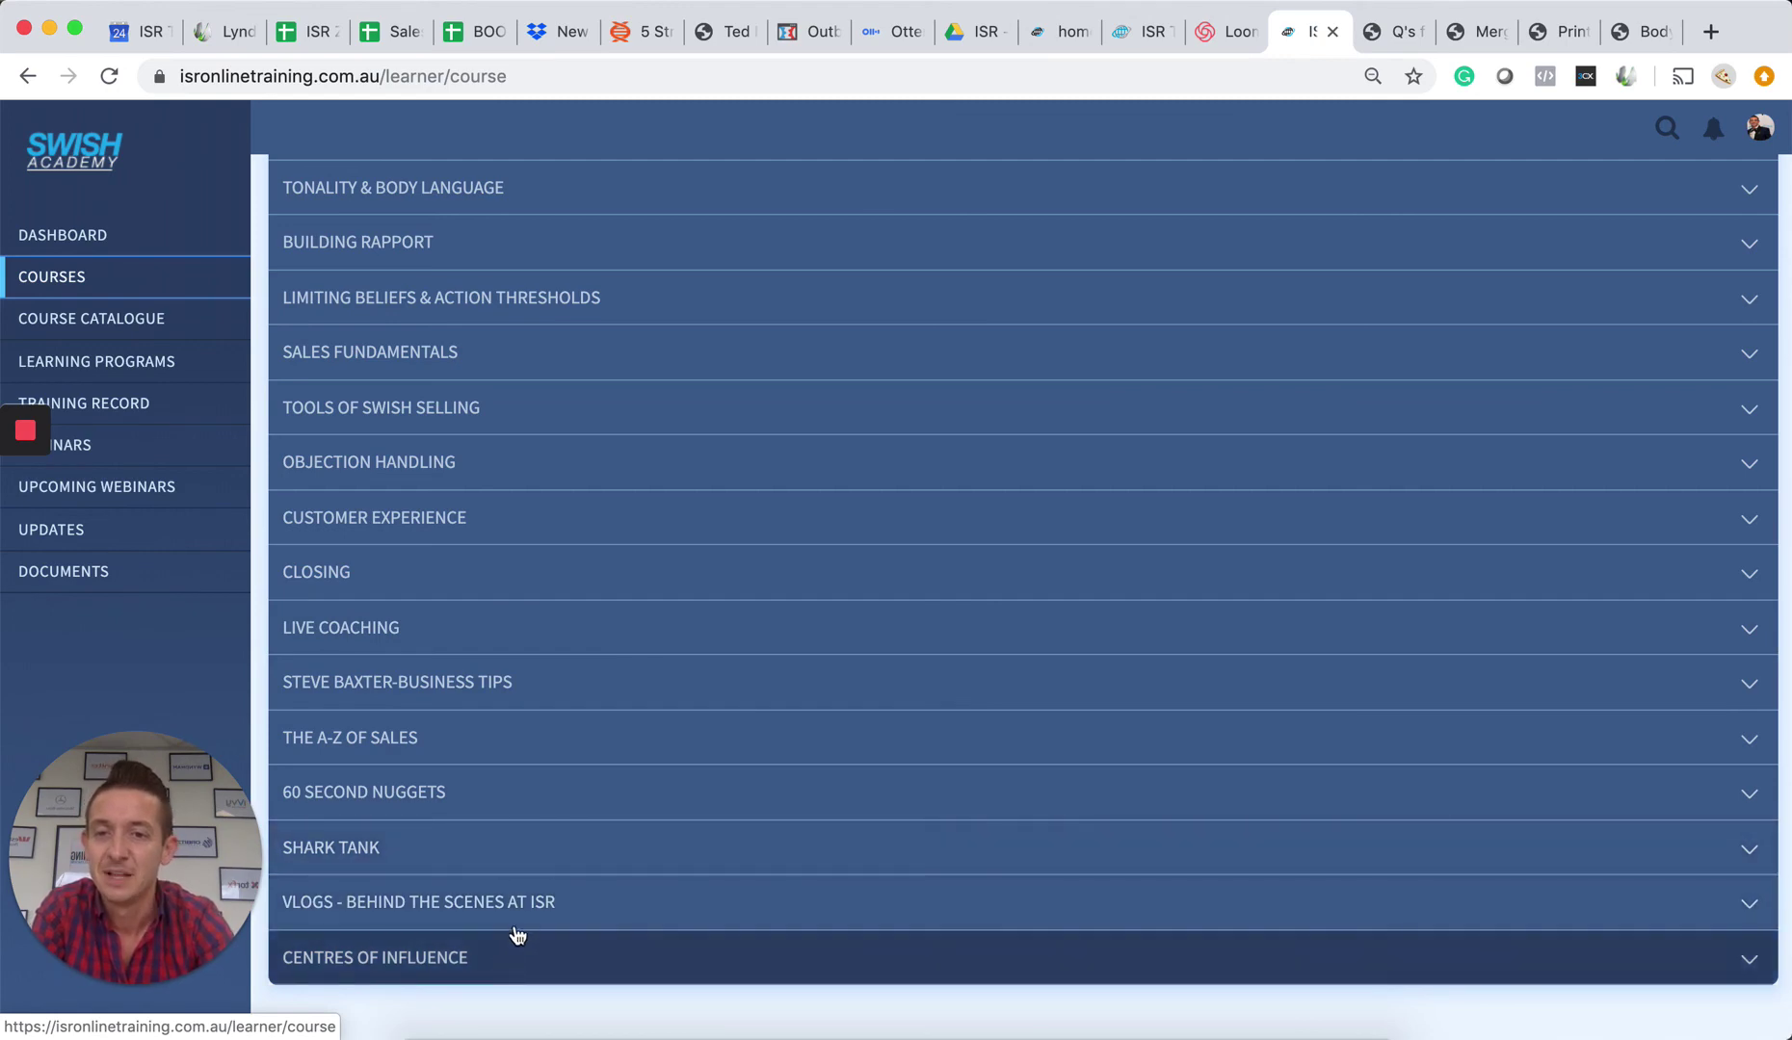
# - Expand the Centres of Influence category to reveal its three 0% webinar courses
pyautogui.click(507, 968)
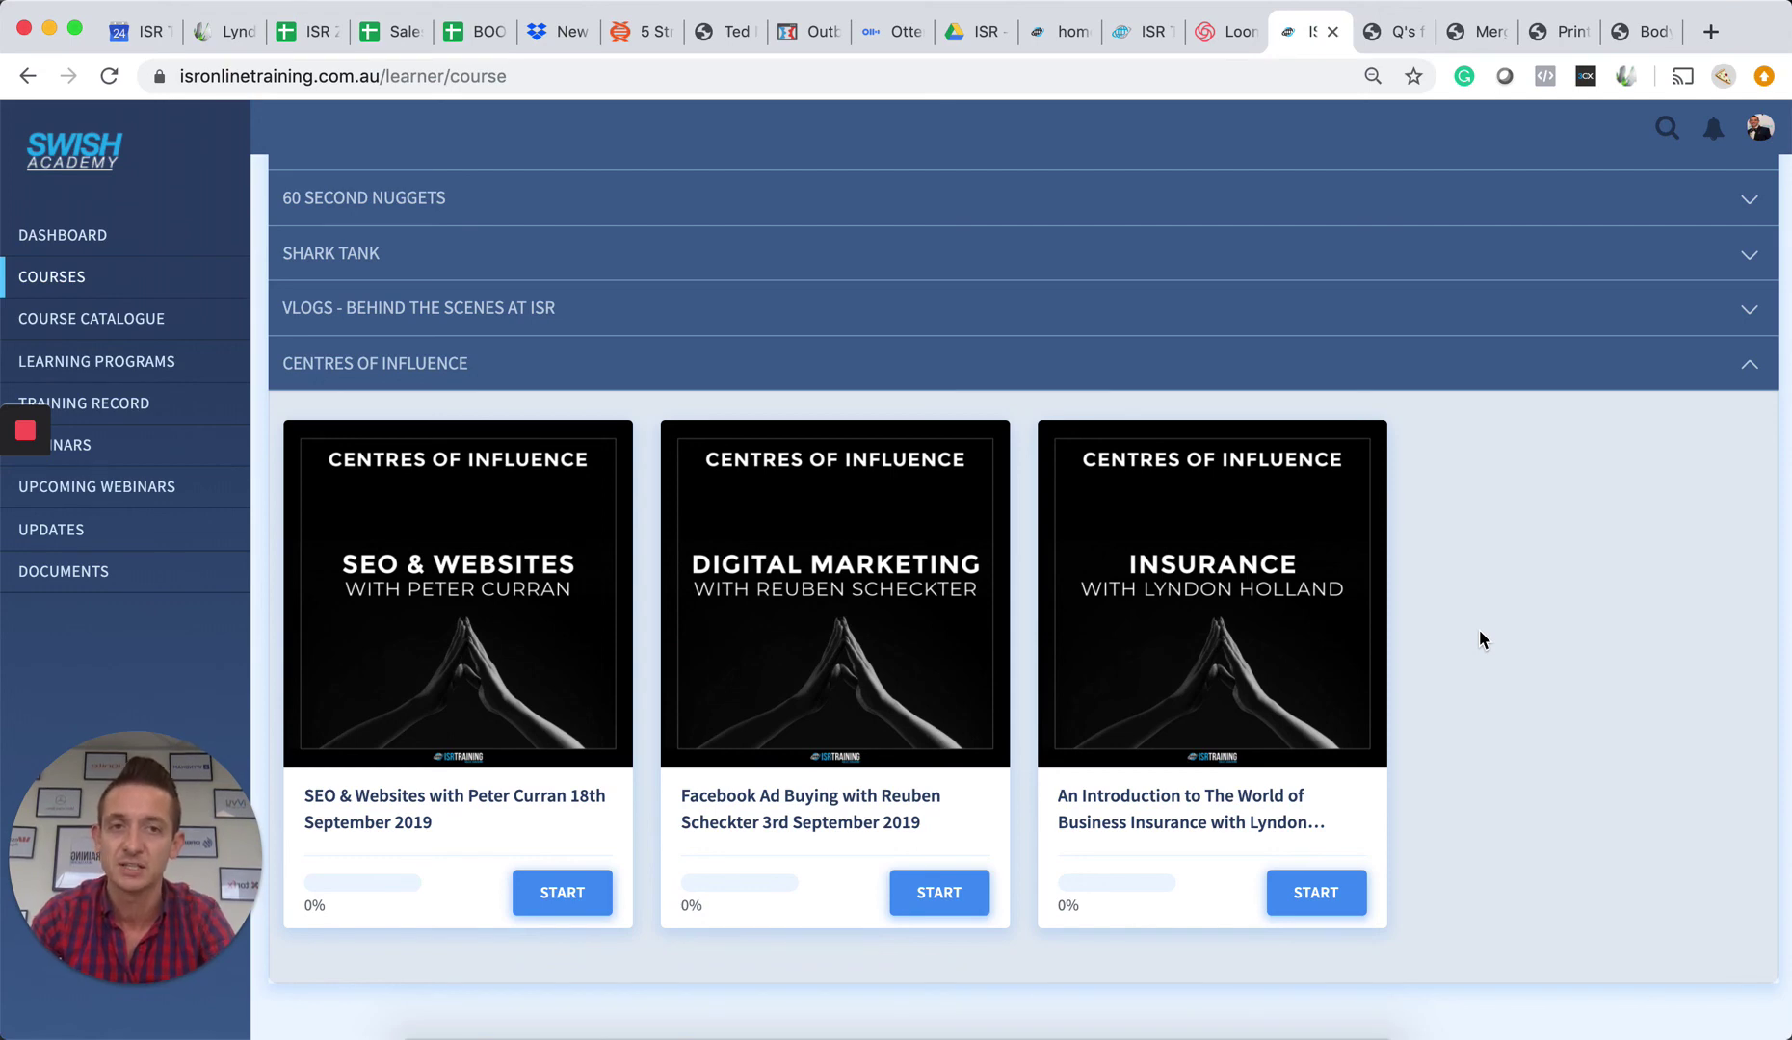
pyautogui.scroll(10, 1478, 628)
# - Go to the Dashboard showing the profile, 2019 training record and 100% SWISH Goal Setting progress
pyautogui.click(63, 235)
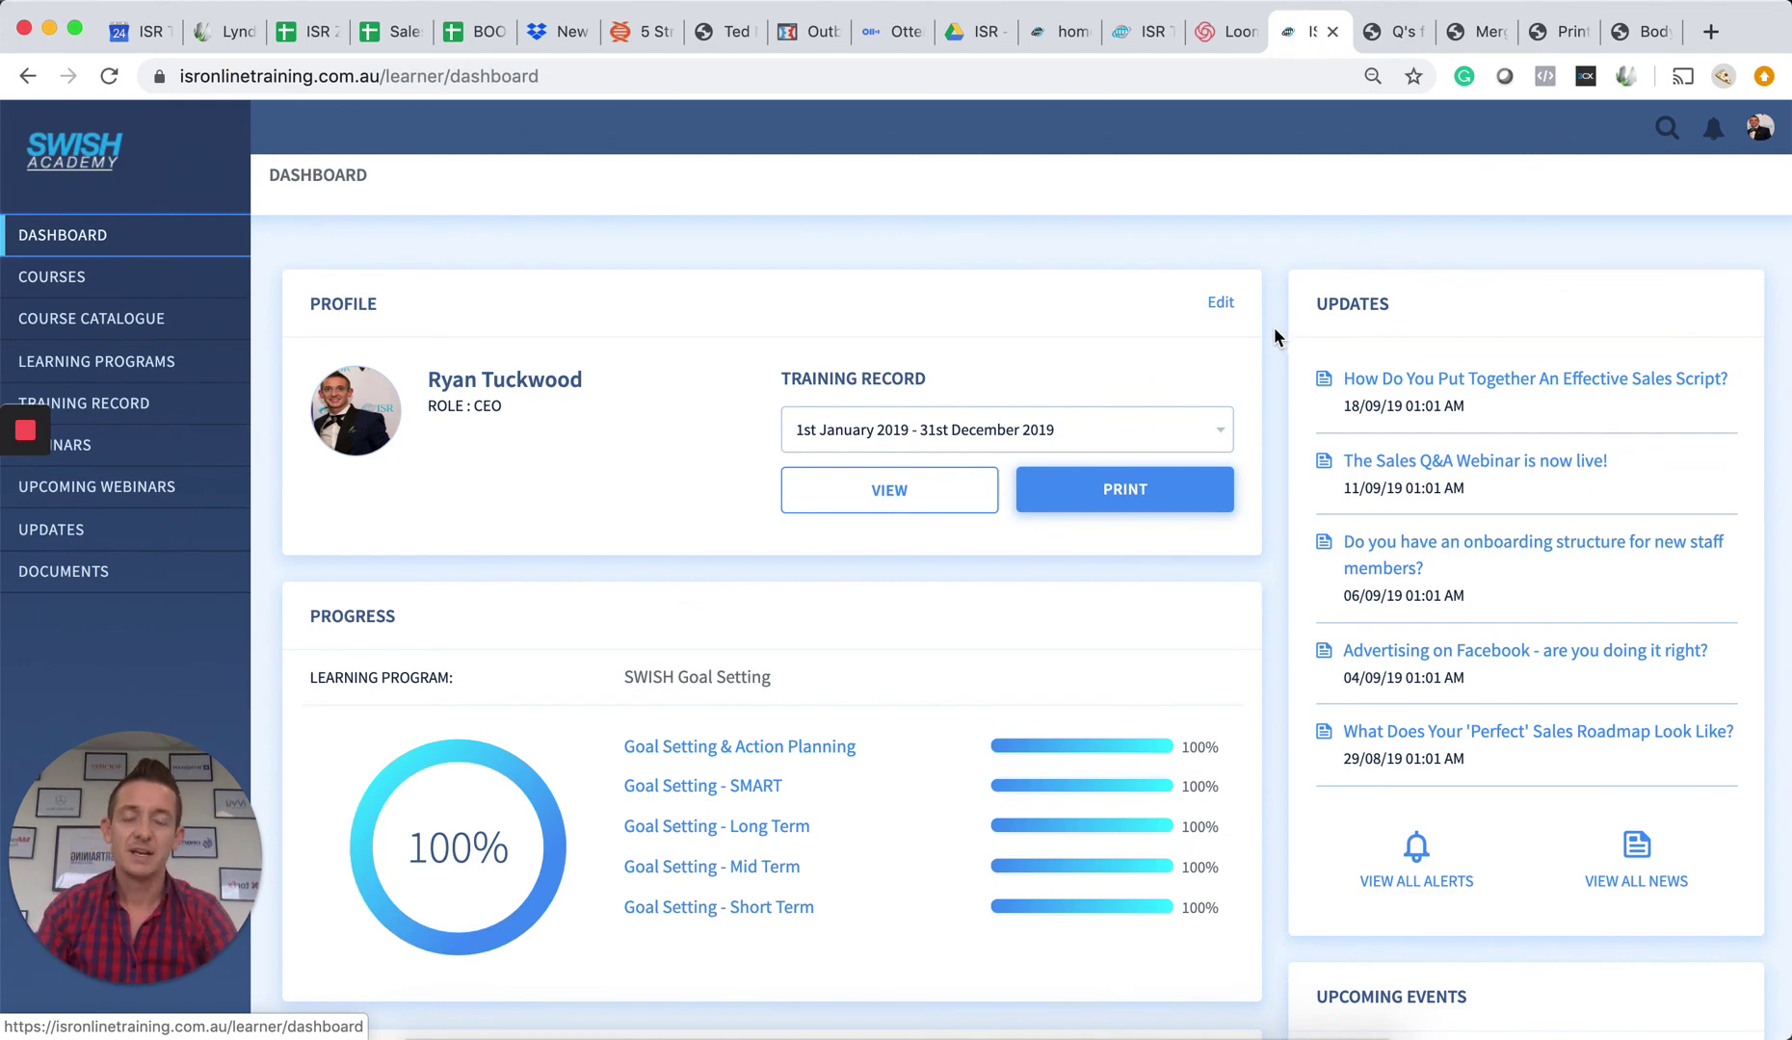